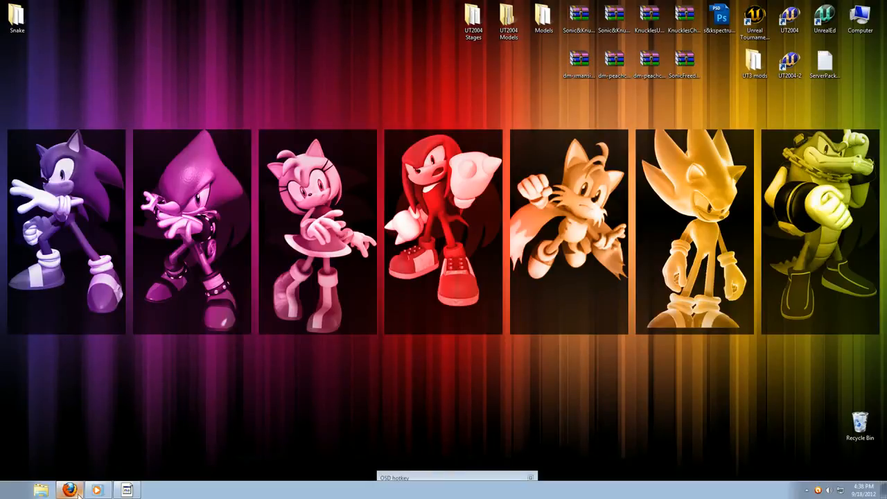
Switch to Firefox and look over the Models Resource, Spriters Resource, X-Cult and Facepunch Modelling pages as sources of game models.
click(70, 491)
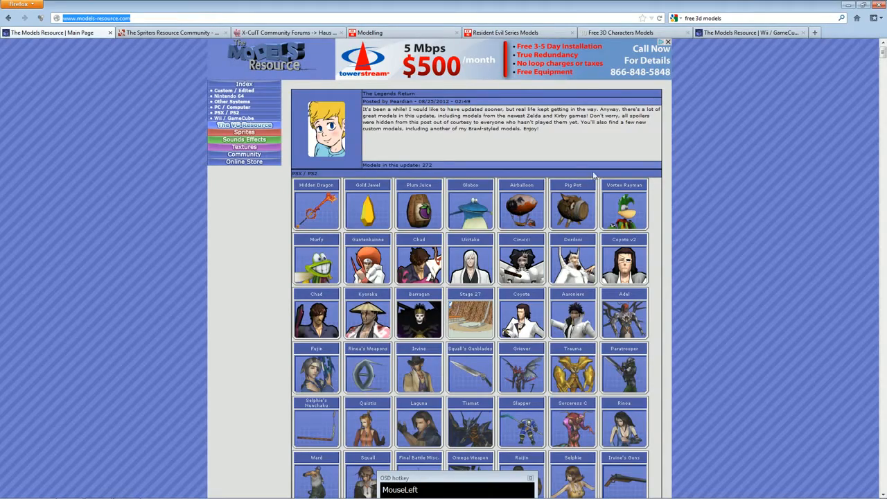
mouse_move(883, 59)
mouse_down()
mouse_move(884, 134)
mouse_move(882, 50)
mouse_up()
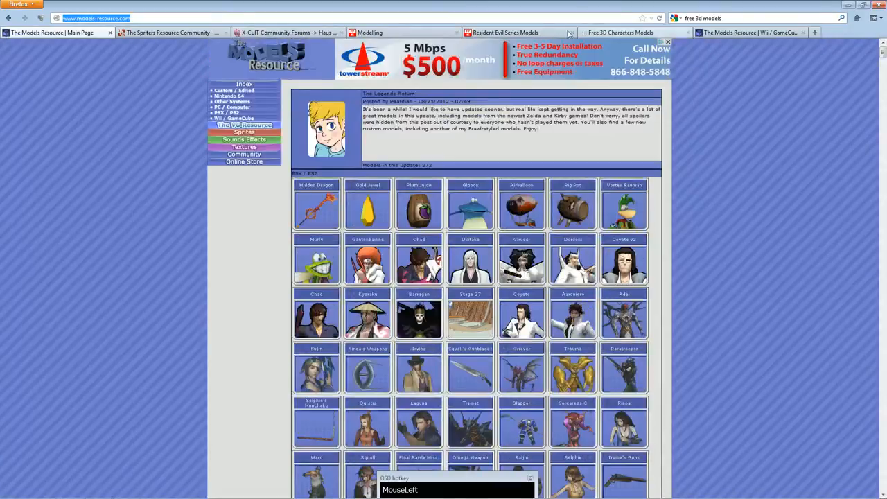
click(194, 33)
scroll(355, 219, down, 3)
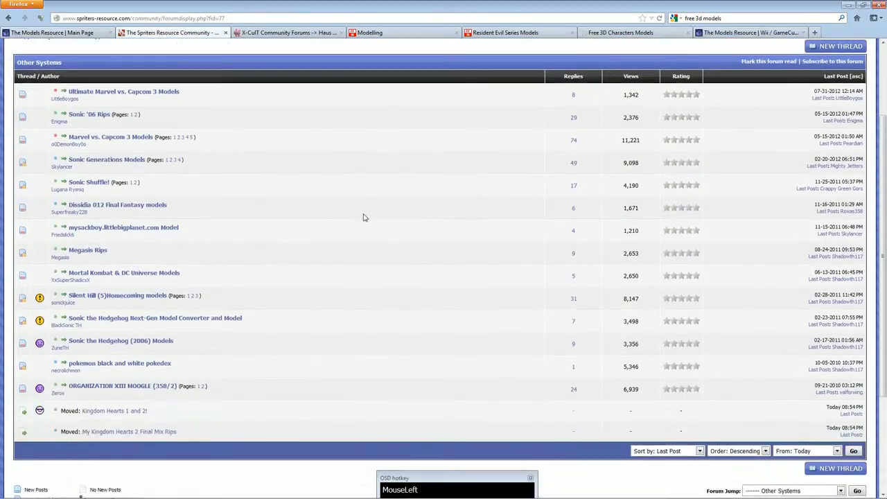
scroll(364, 217, up, 5)
click(288, 32)
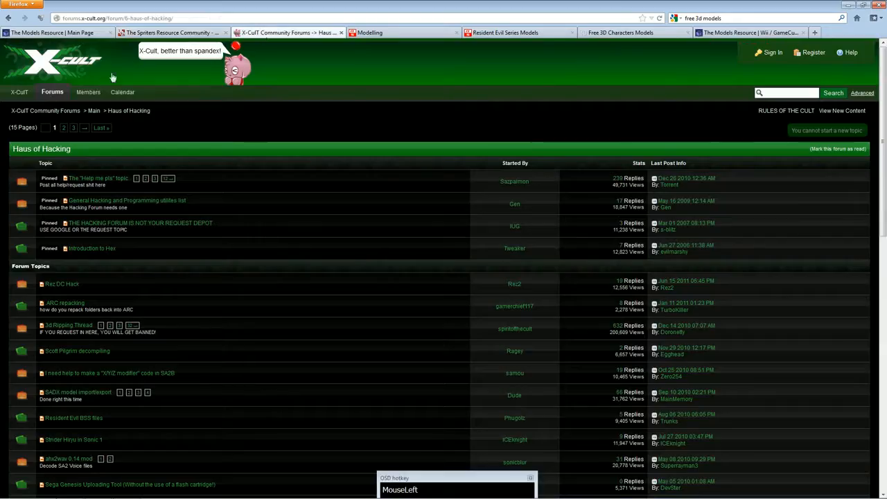
click(367, 32)
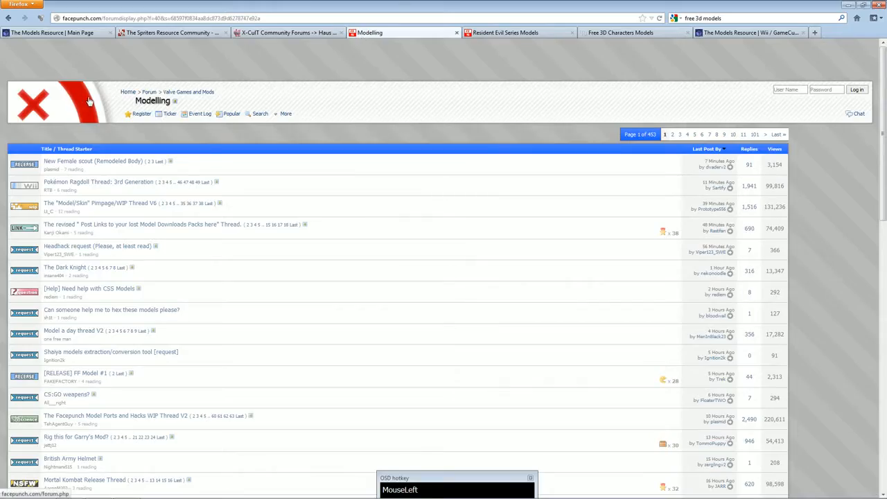
View the Resident Evil Series Models thread and enlarge the sample pictures for Resident Evil Remake and Resident Evil 4.
click(497, 34)
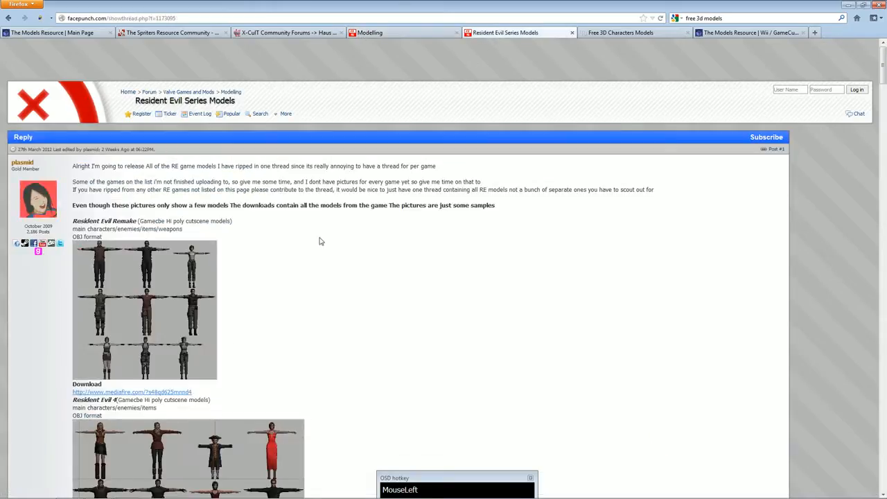
scroll(287, 229, down, 2)
click(166, 251)
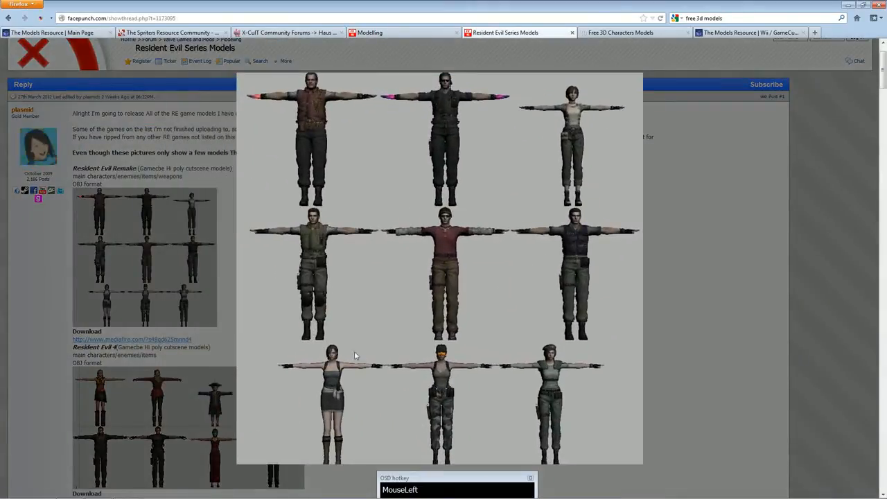
click(226, 295)
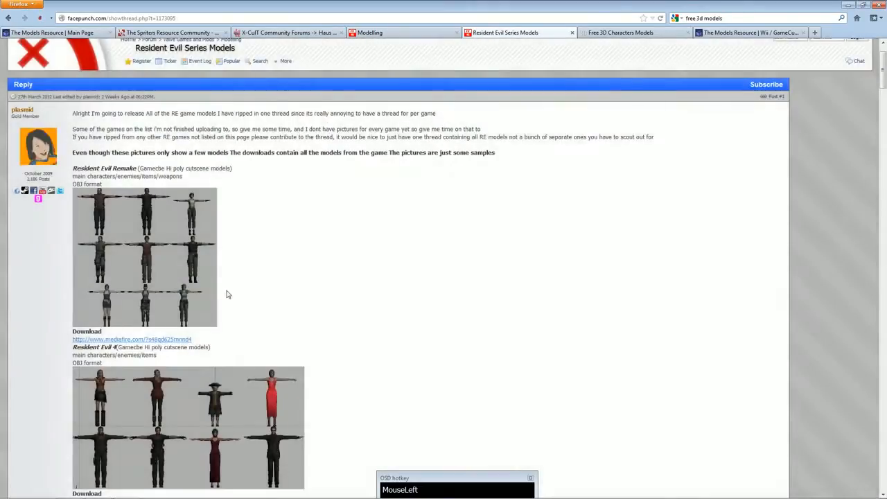
scroll(226, 294, down, 2)
click(229, 368)
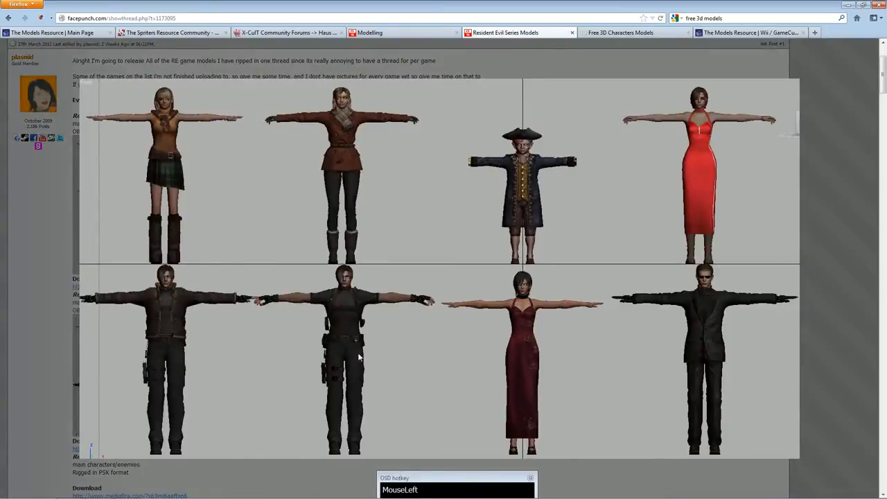
click(456, 229)
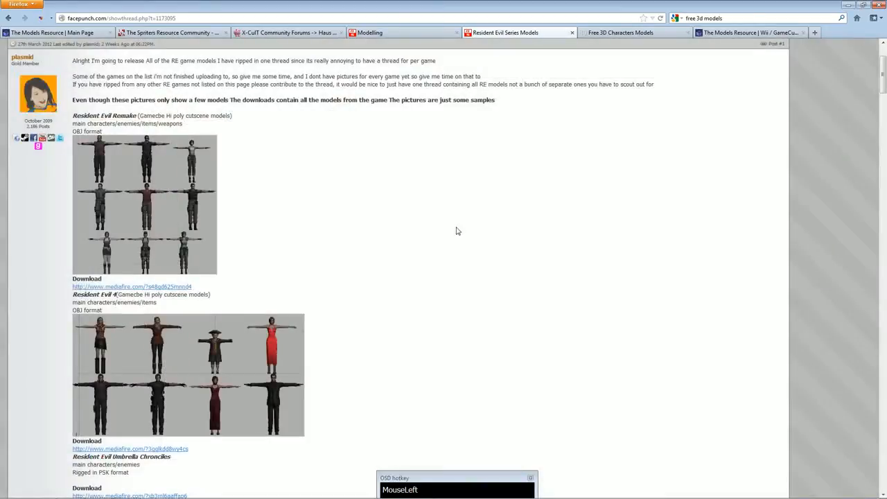
Browse the Free 3D Characters Models listing and show the Models Resource page for Super Smash Bros. Brawl.
click(630, 38)
scroll(763, 192, down, 1)
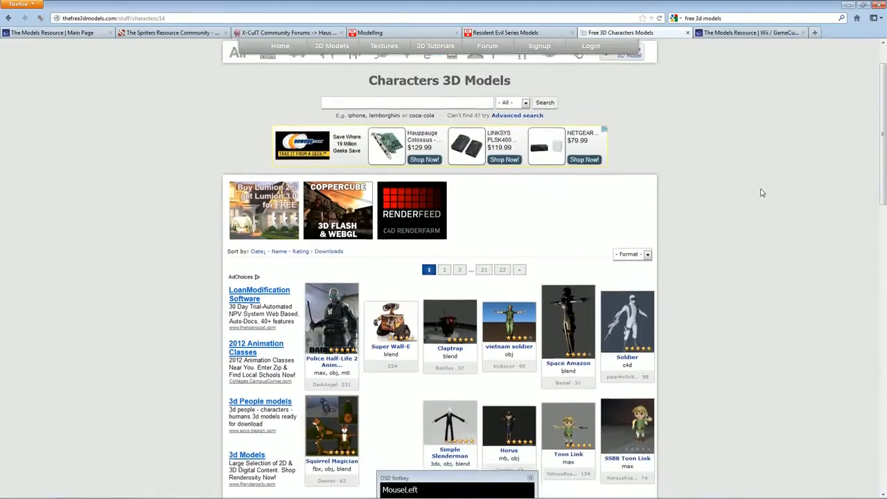
scroll(763, 193, down, 7)
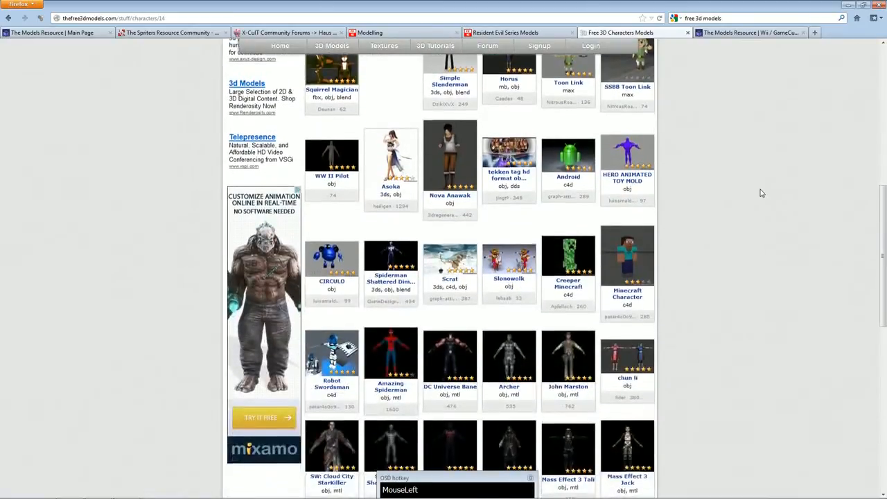
scroll(762, 192, down, 8)
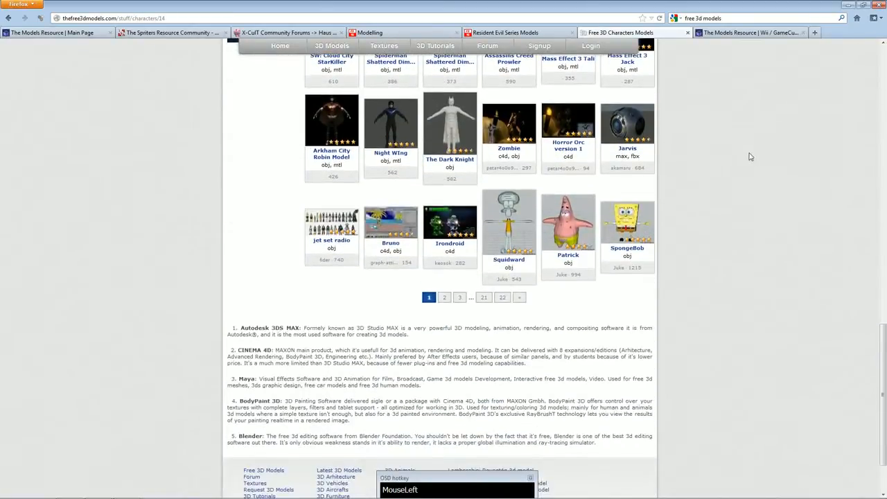
scroll(748, 137, up, 3)
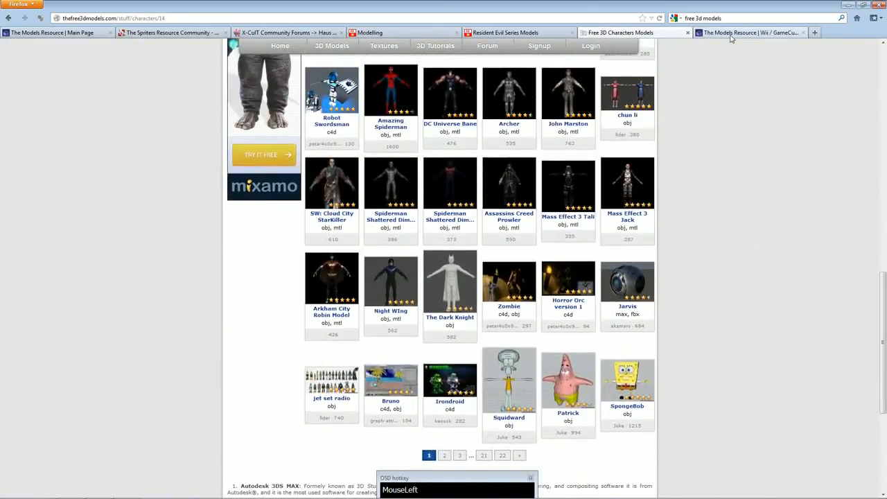
click(731, 33)
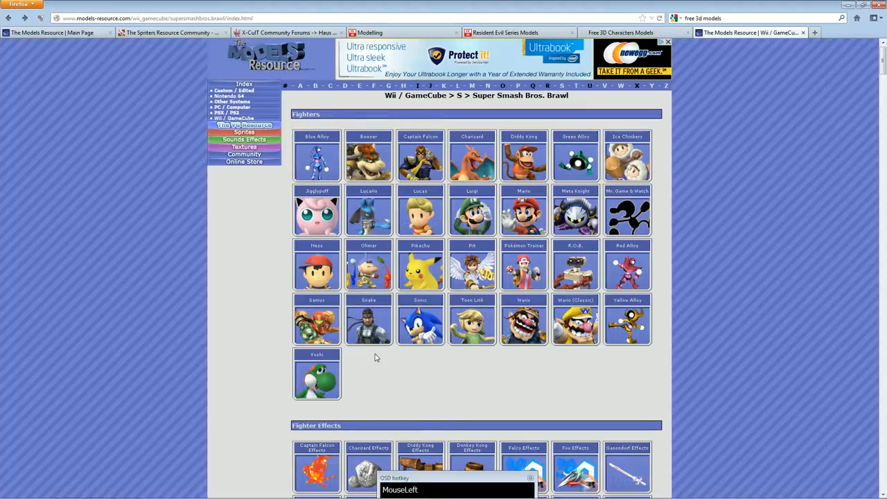
Close the browser with all its tabs and open snake1.ms3d from the desktop's Snake folder in MilkShape 3D.
click(878, 5)
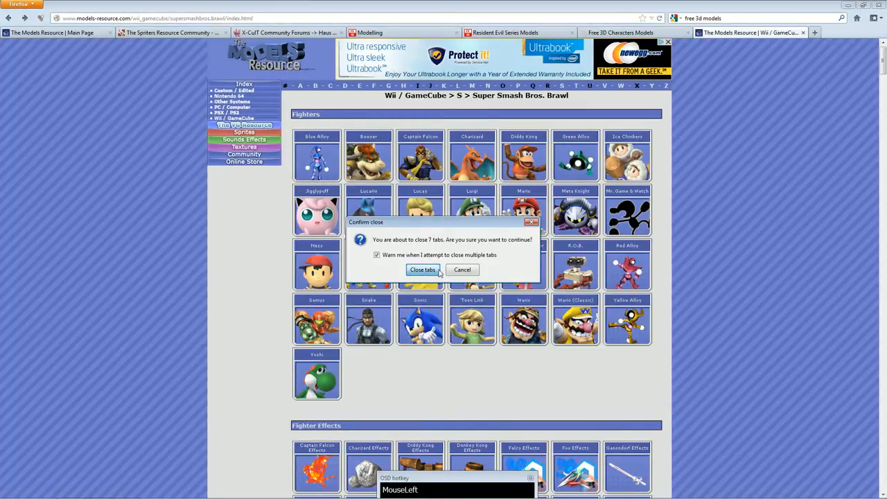
click(422, 272)
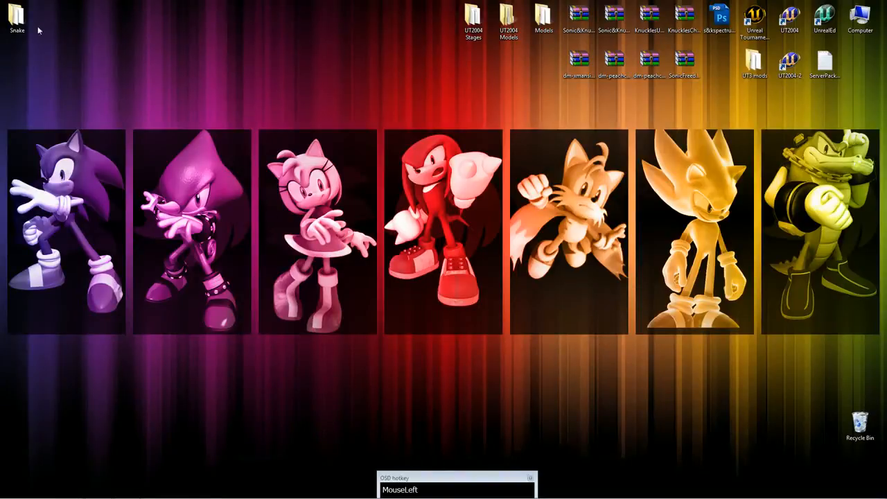
double_click(15, 17)
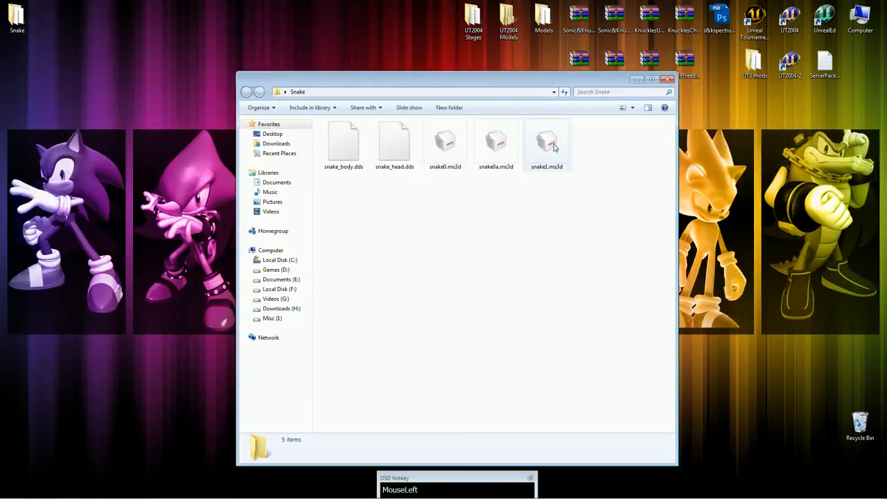
double_click(554, 146)
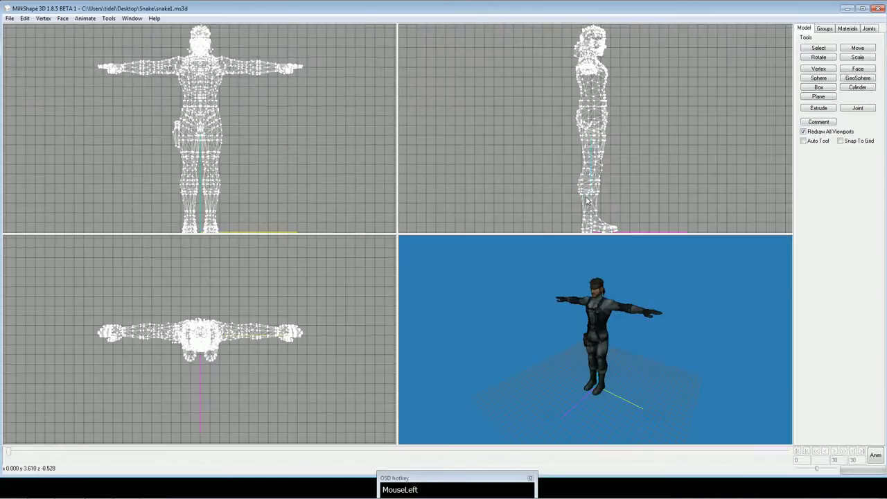
Check the Snake model's statistics, including its vertex, triangle, group and material counts.
drag(563, 322, 529, 330)
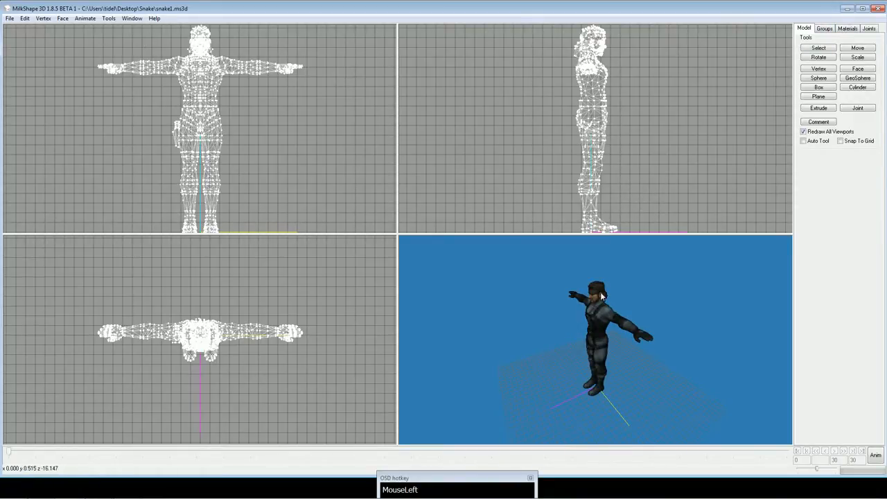
drag(601, 295, 616, 294)
scroll(618, 287, down, 3)
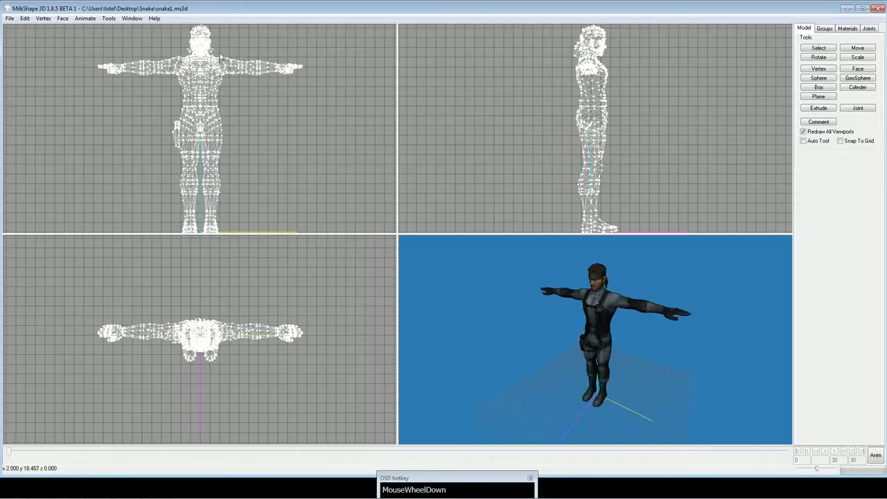
click(132, 18)
mouse_move(109, 19)
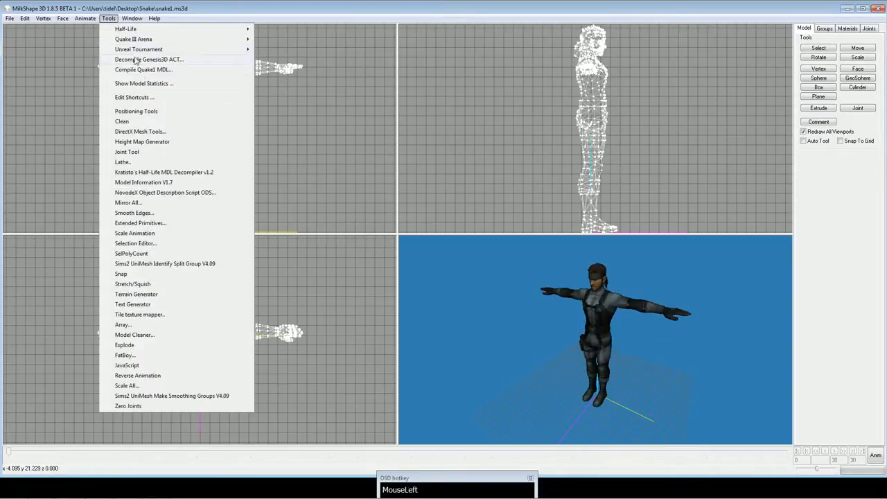
click(142, 84)
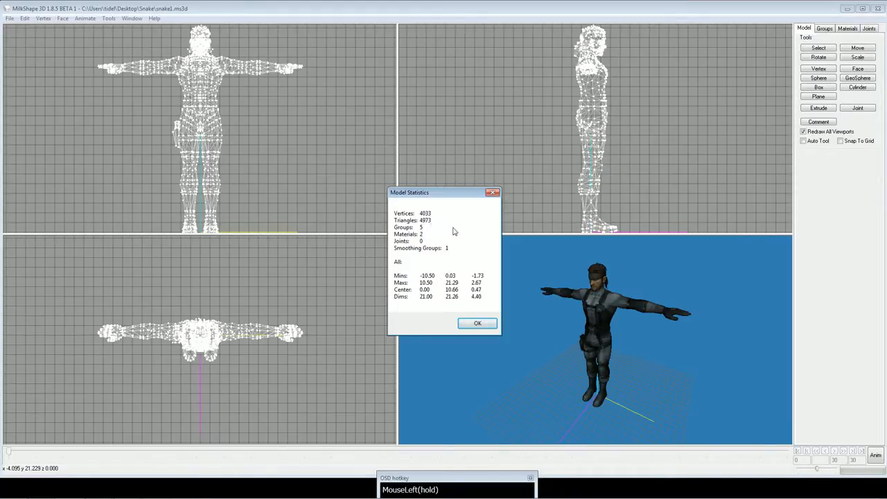
click(477, 324)
Inspect the character from the front in the 3D preview and show the list of the model's groups.
drag(495, 331, 536, 336)
drag(506, 309, 496, 307)
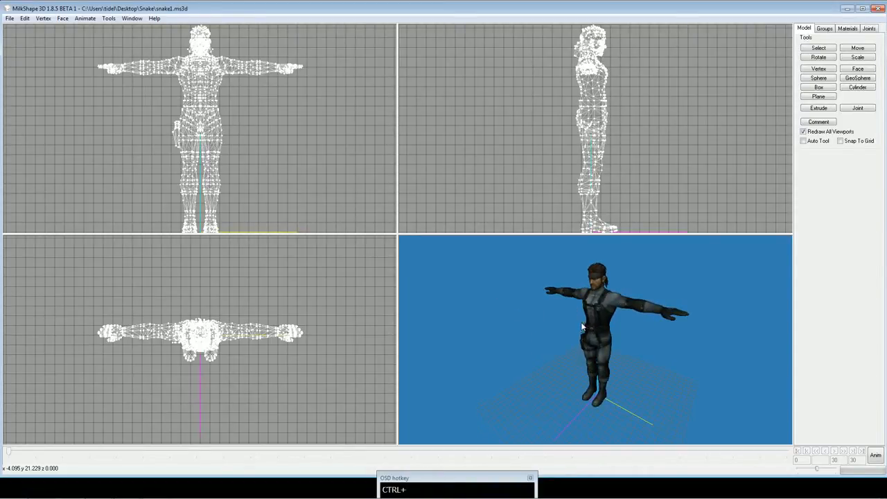
mouse_move(583, 327)
ctrl+mouse_down()
mouse_move(542, 342)
mouse_move(579, 336)
ctrl+mouse_up()
scroll(603, 329, down, 1)
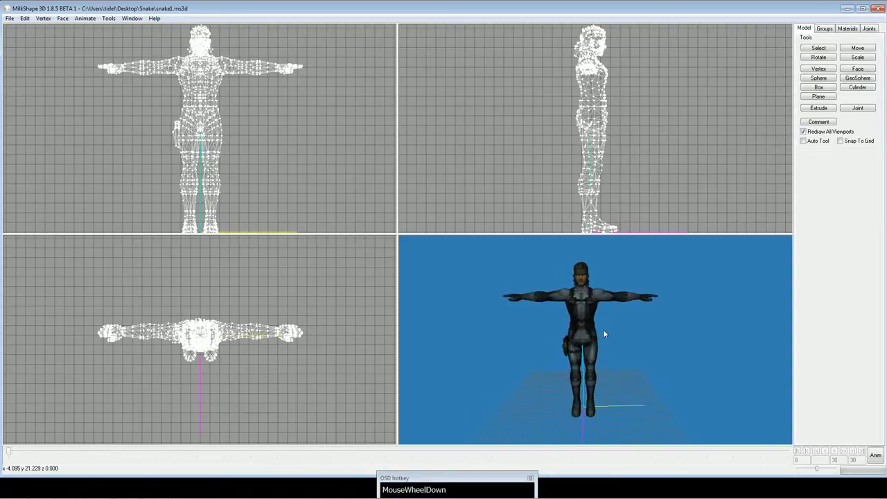
ctrl+drag(594, 303, 592, 333)
scroll(585, 317, down, 1)
click(831, 30)
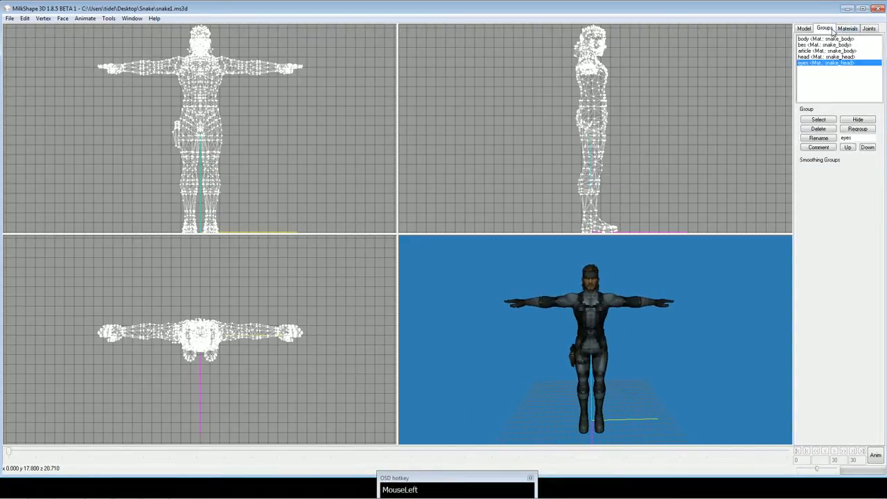
Examine the model's two materials, snake_body and snake_head, in the materials list.
click(848, 28)
click(829, 40)
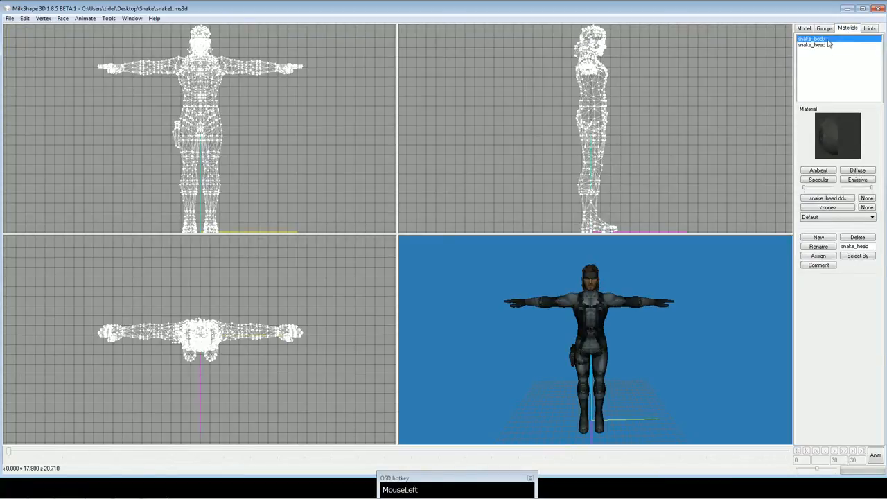
click(829, 46)
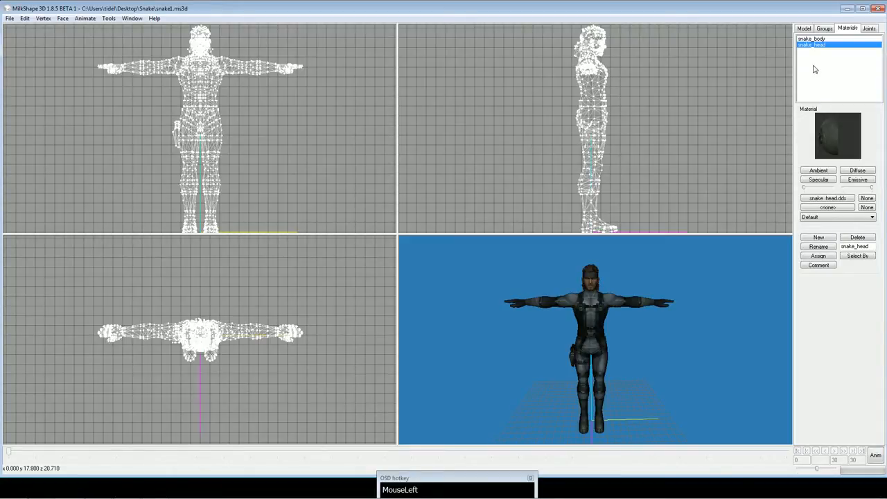
drag(822, 39, 823, 45)
click(823, 39)
click(831, 46)
click(831, 40)
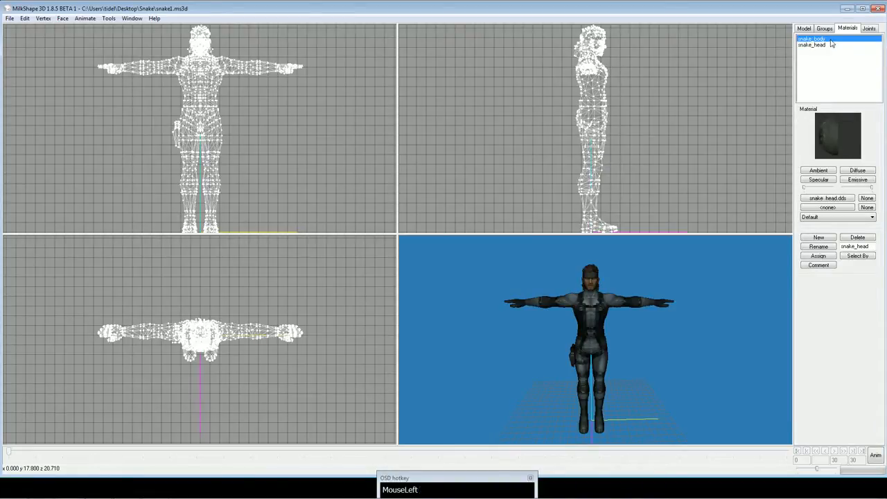
click(831, 45)
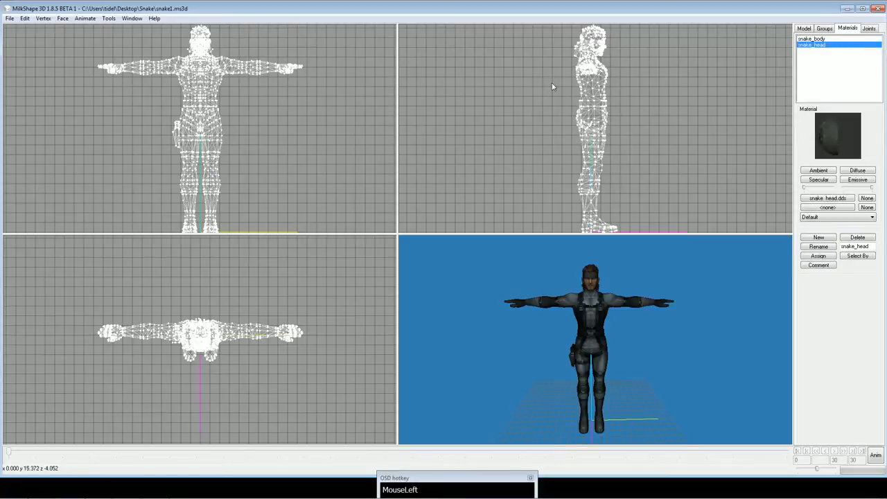
Select the entire model and show the body group's texture mapping in the Texture Coordinate Editor.
click(133, 19)
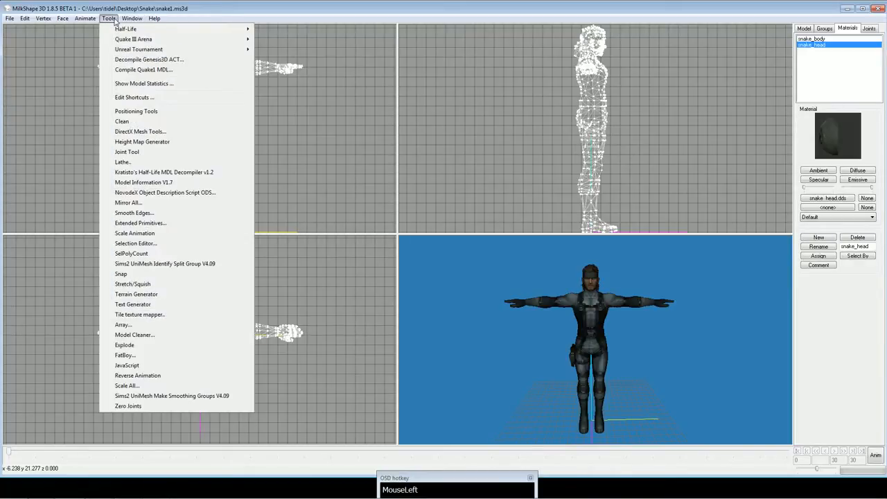
click(127, 20)
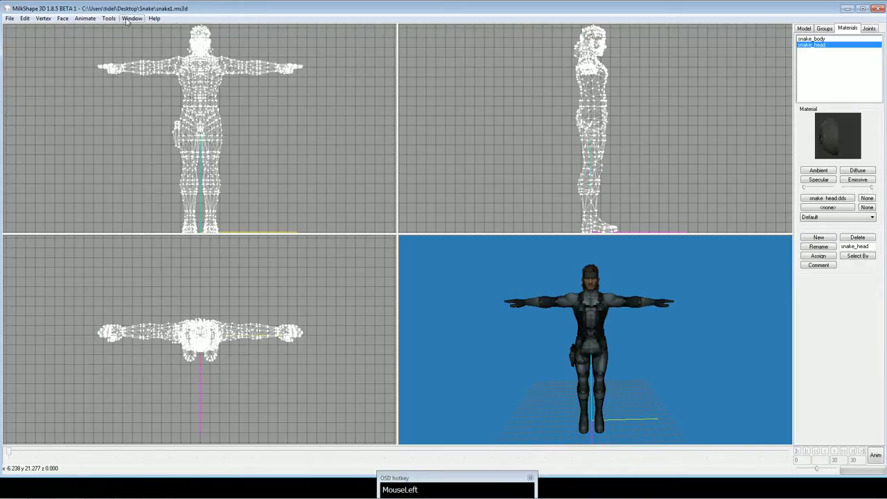
click(127, 20)
click(128, 19)
key(ctrl+a)
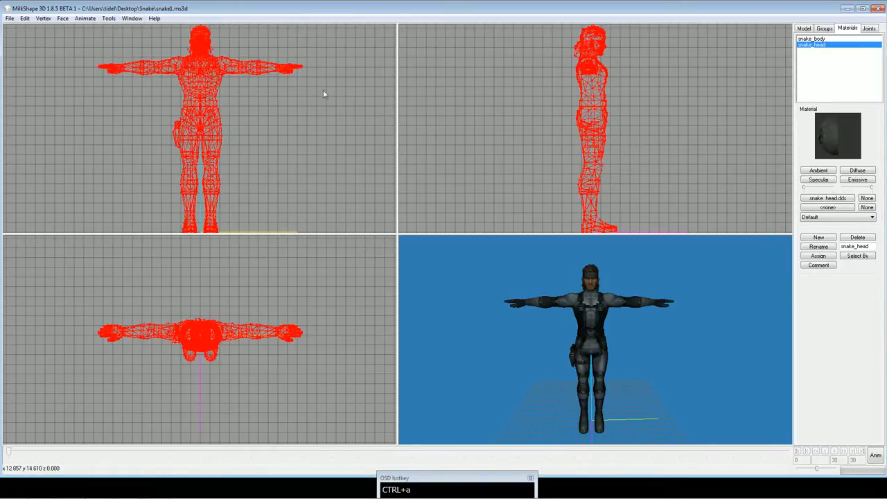
click(128, 18)
click(169, 57)
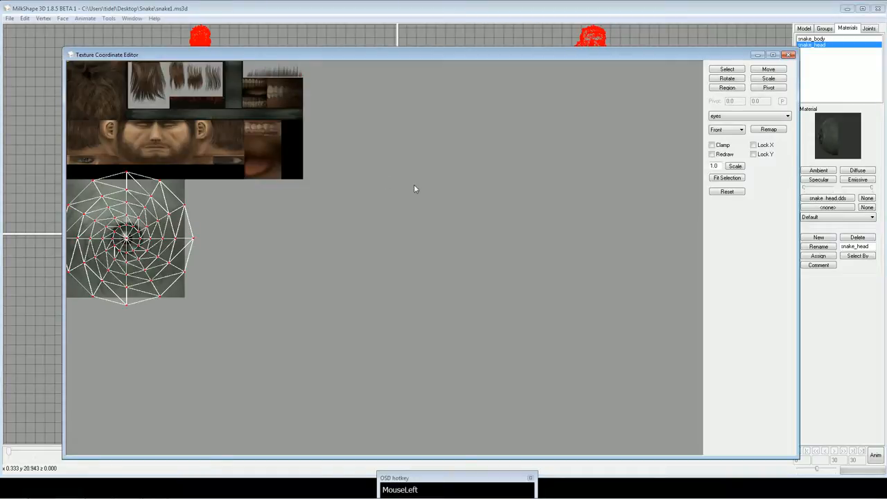
click(749, 116)
click(735, 125)
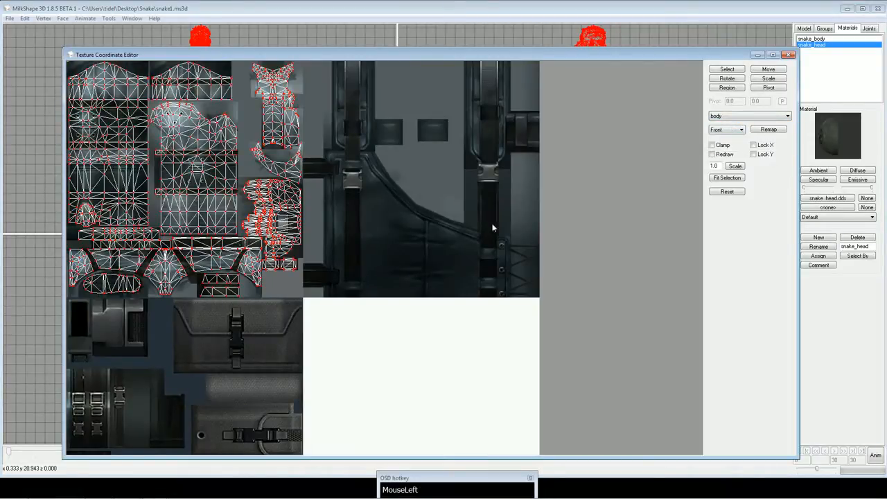
Show the head group's texture mapping in the Texture Coordinate Editor, and close the editor.
key(Down)
key(Down)
key(Down)
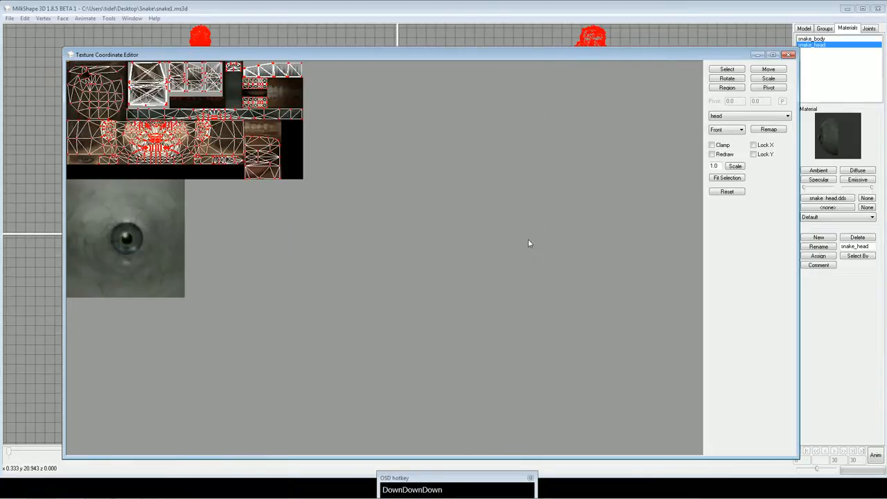
click(788, 55)
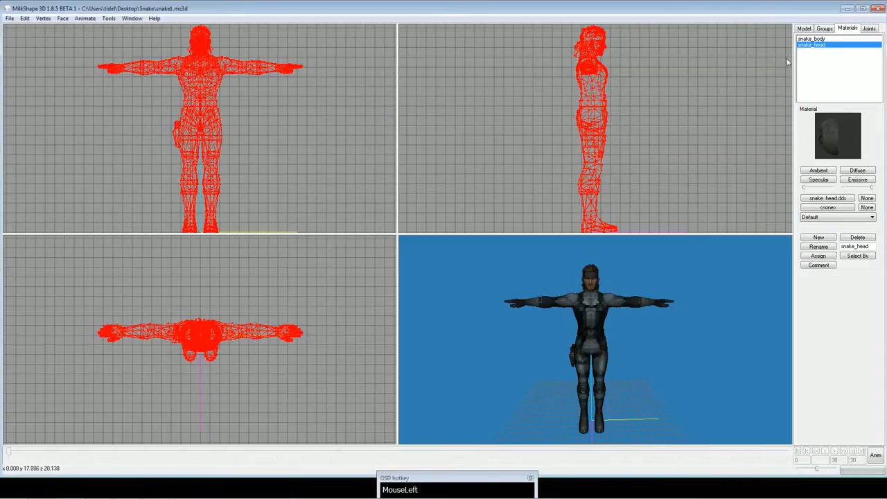
Deselect the entire Snake model with the Select tool.
click(804, 29)
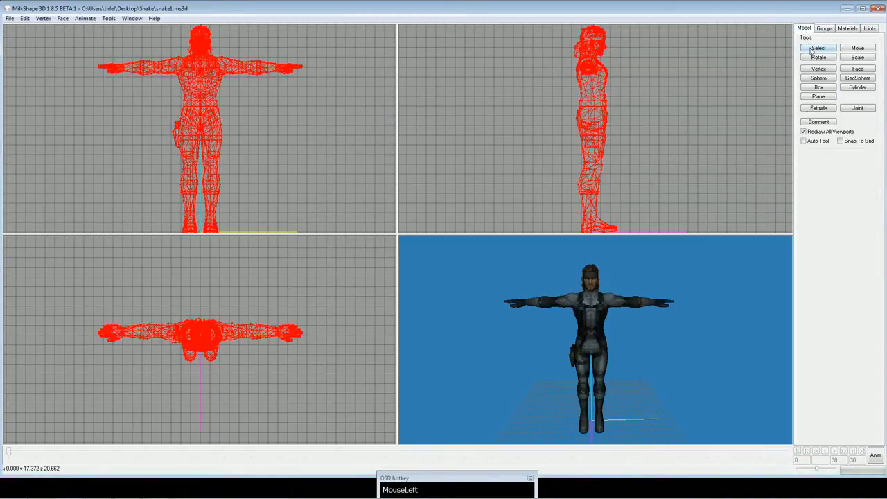
click(819, 47)
click(729, 134)
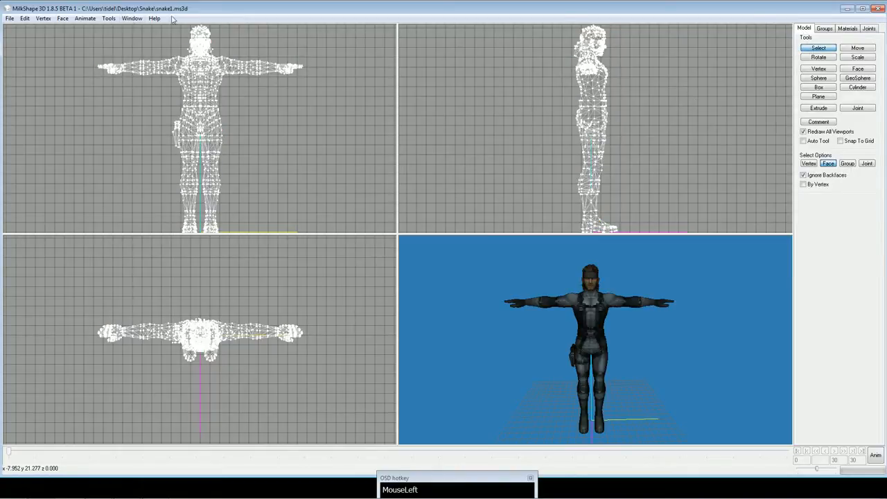
Examine the polygon reduction slider for the Snake model in DirectX Mesh Tools, and close the dialog.
click(129, 20)
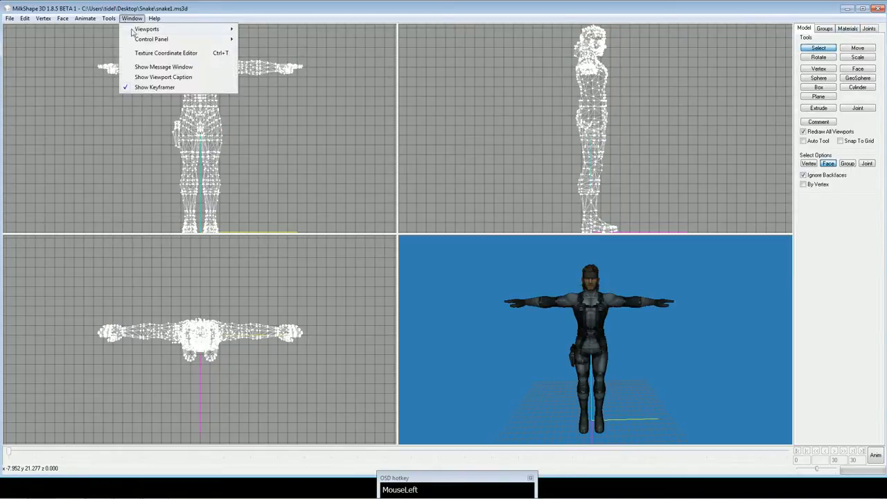
mouse_move(112, 19)
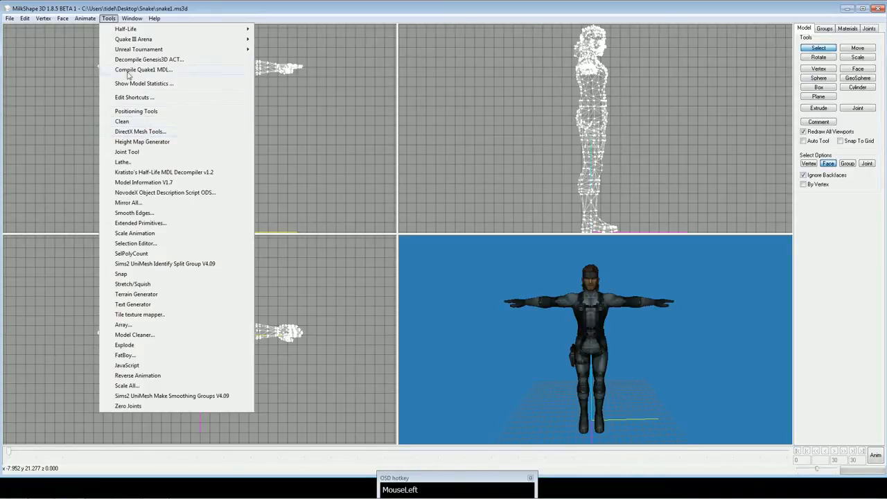
click(141, 133)
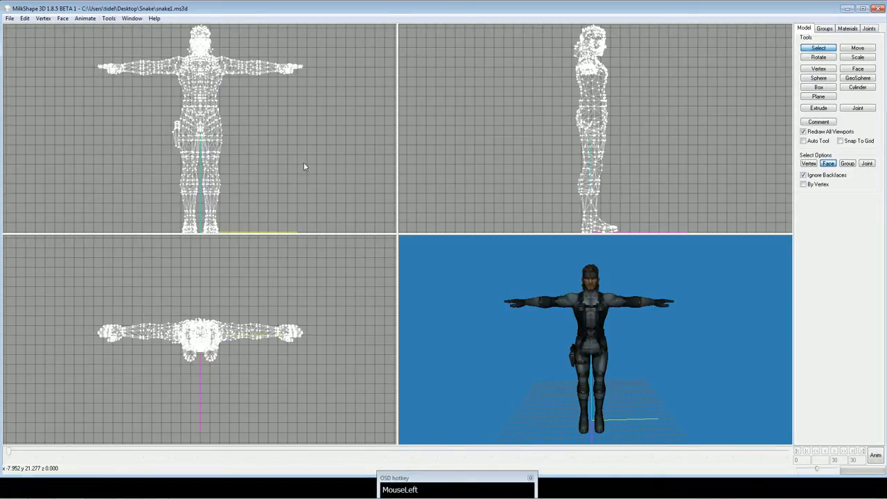
mouse_move(501, 191)
mouse_down()
mouse_move(430, 192)
mouse_move(511, 191)
mouse_up()
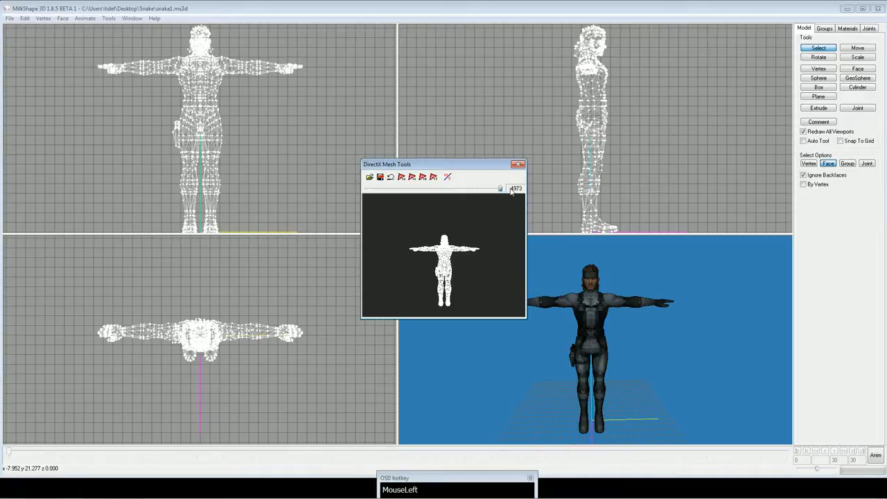
click(518, 165)
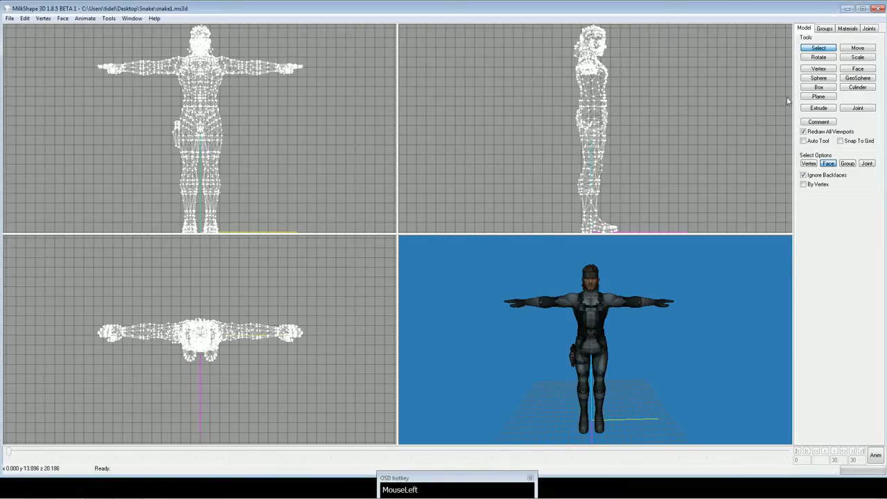
Close MilkShape 3D without saving the model and close the Snake folder.
click(878, 9)
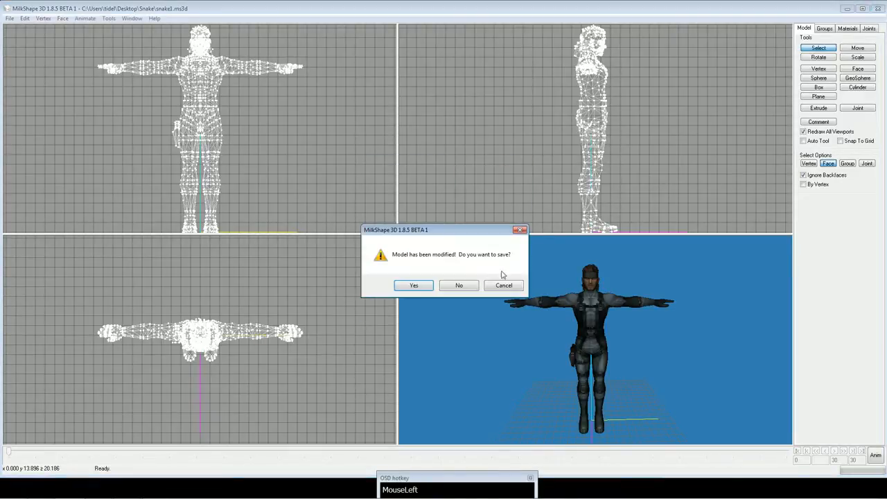
click(459, 285)
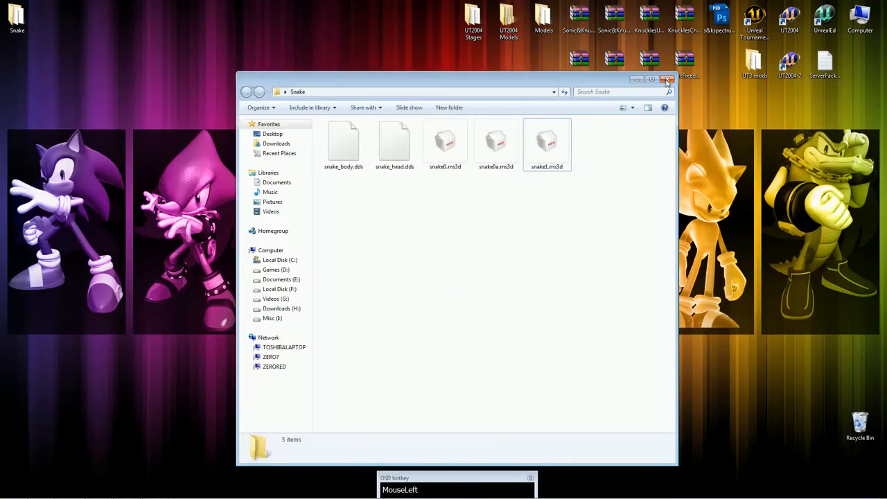
click(668, 79)
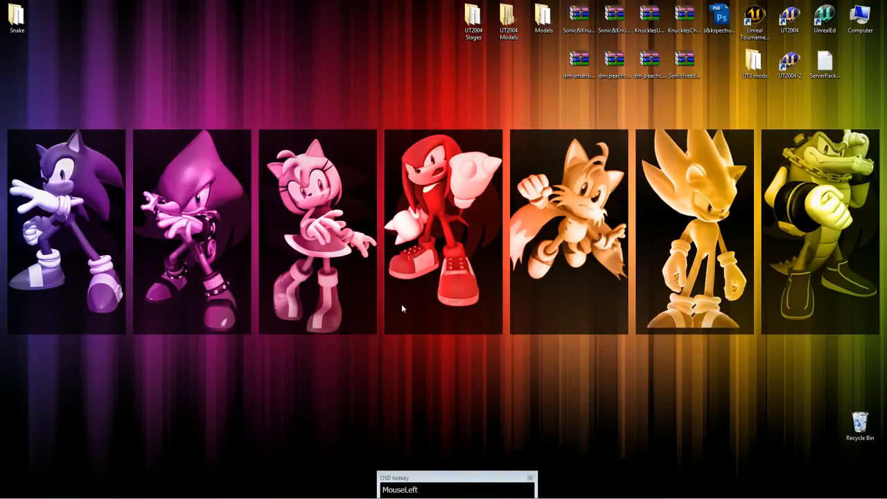
Start a command prompt with cmd and change to the UT2004 directory on drive I:.
click(12, 492)
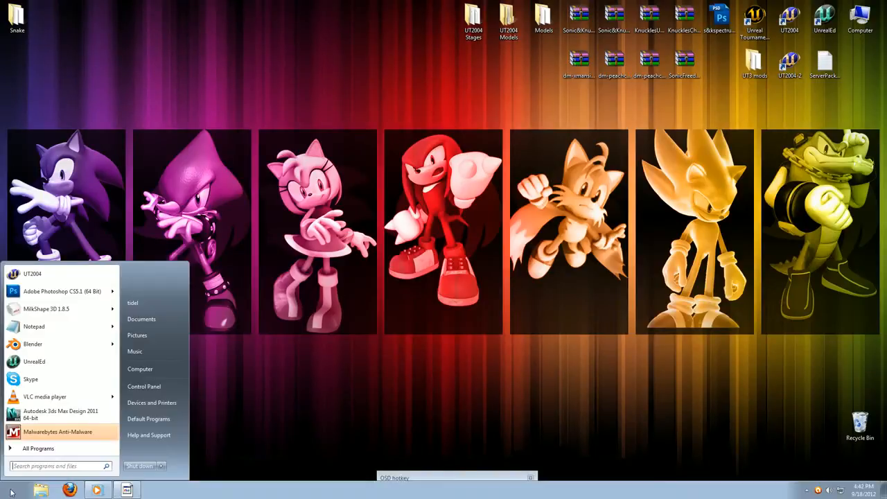
click(59, 466)
text(cmd)
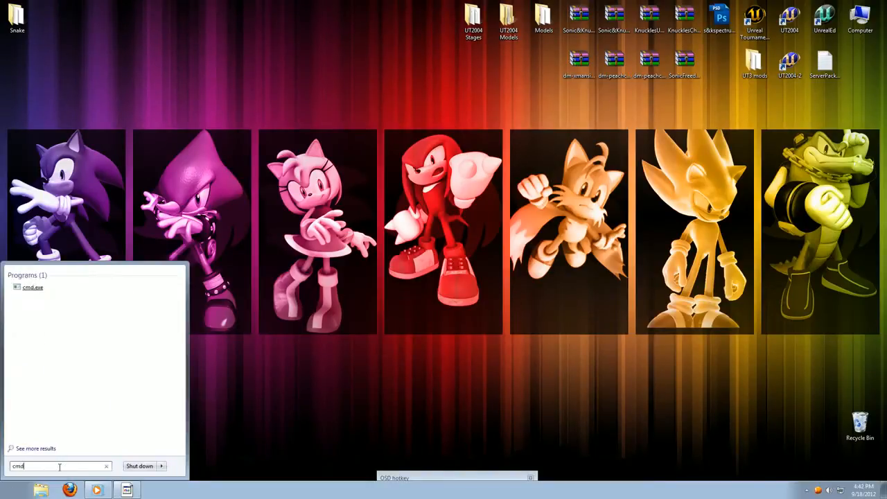
key(Return)
drag(191, 26, 479, 217)
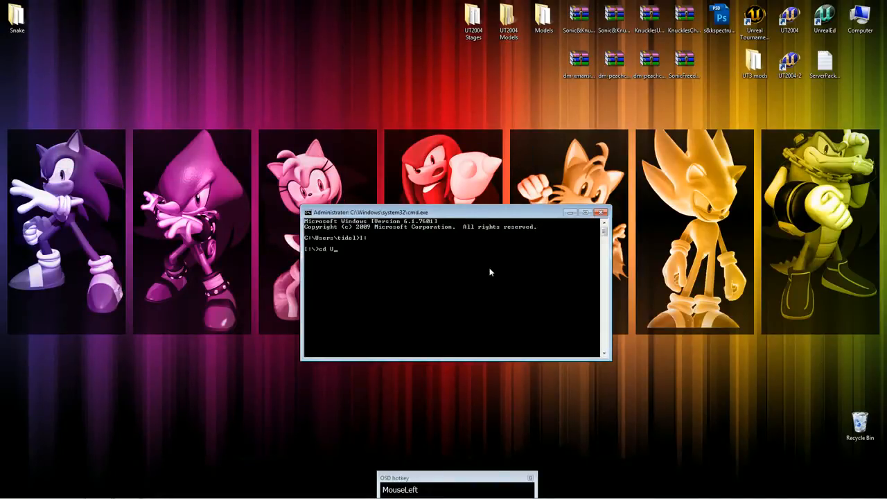
text(cd UT2004)
key(Return)
Open the UT2004 installation folder from the game shortcut's file location and check for SDL.dll and umodel.exe.
right_click(790, 61)
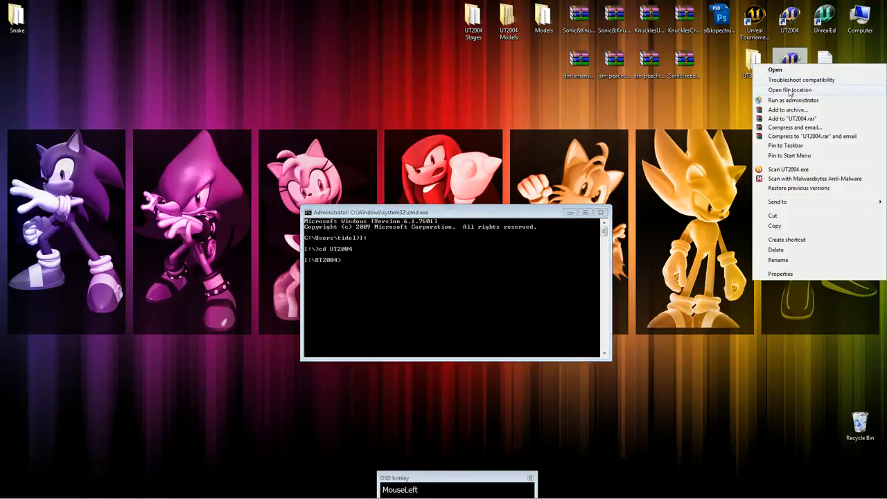
click(789, 92)
click(364, 92)
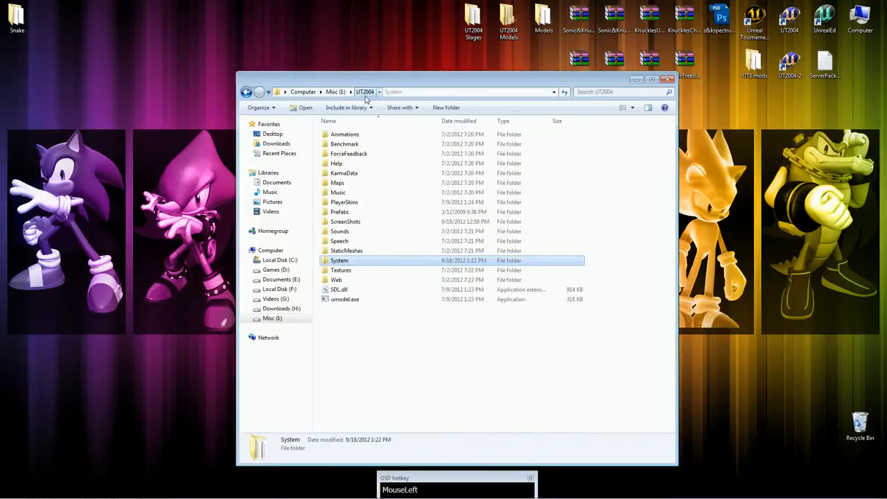
click(362, 334)
drag(353, 321, 338, 292)
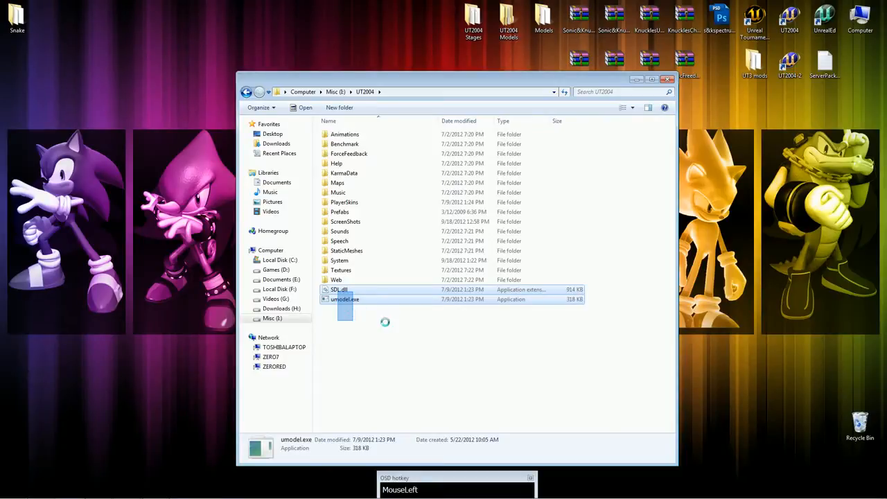
click(441, 230)
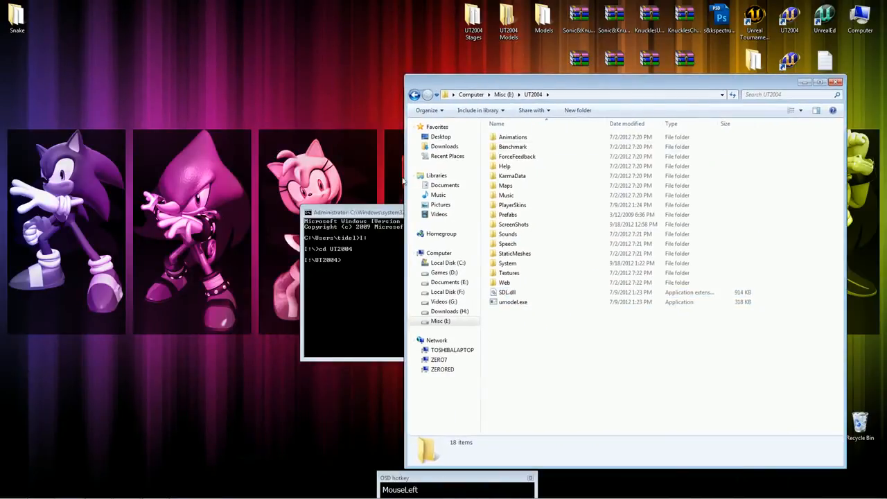
Look up HumanMaleA.ukx in the Animations folder and export the package with the command umodel -export HumanMaleA.
click(360, 225)
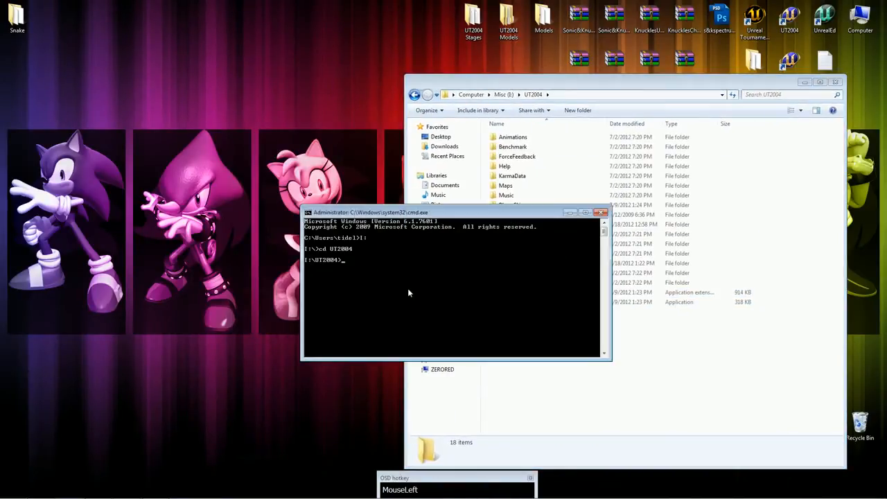
text(umodel -export)
drag(478, 213, 274, 262)
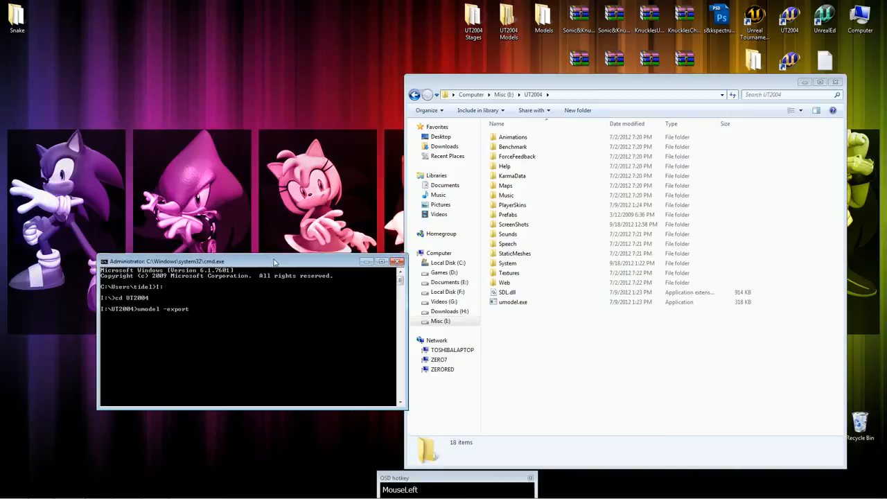
double_click(534, 138)
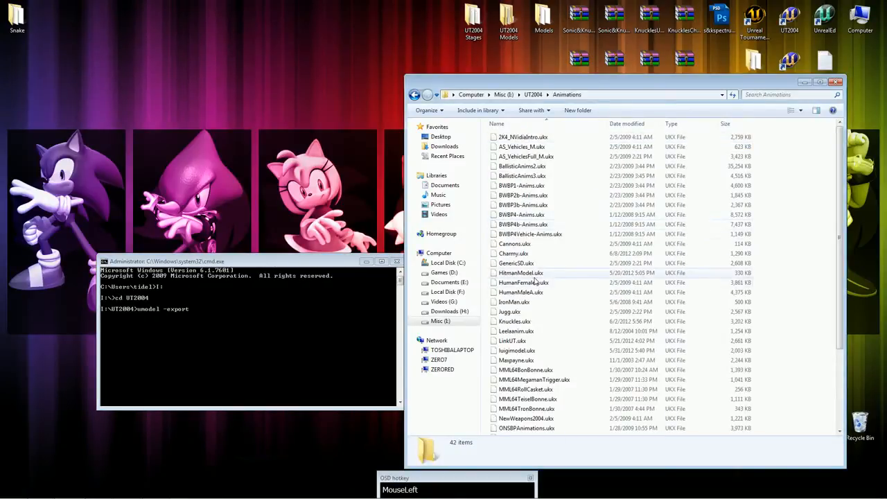
click(506, 294)
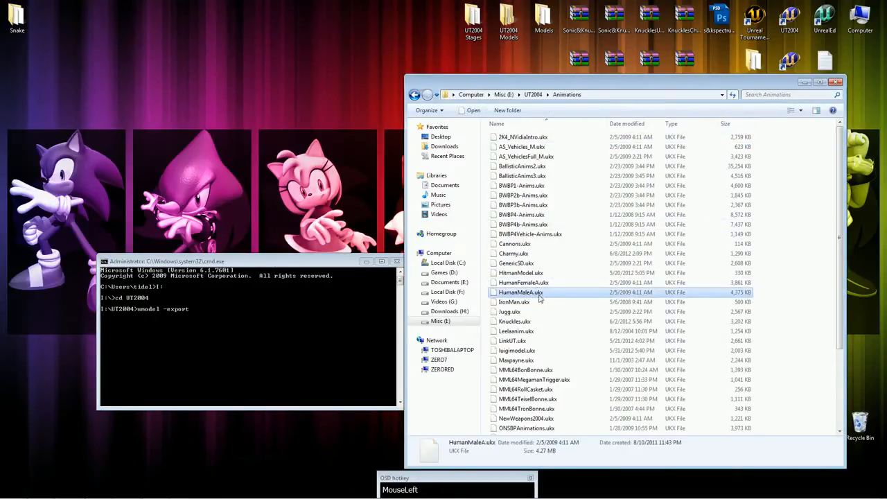
click(282, 342)
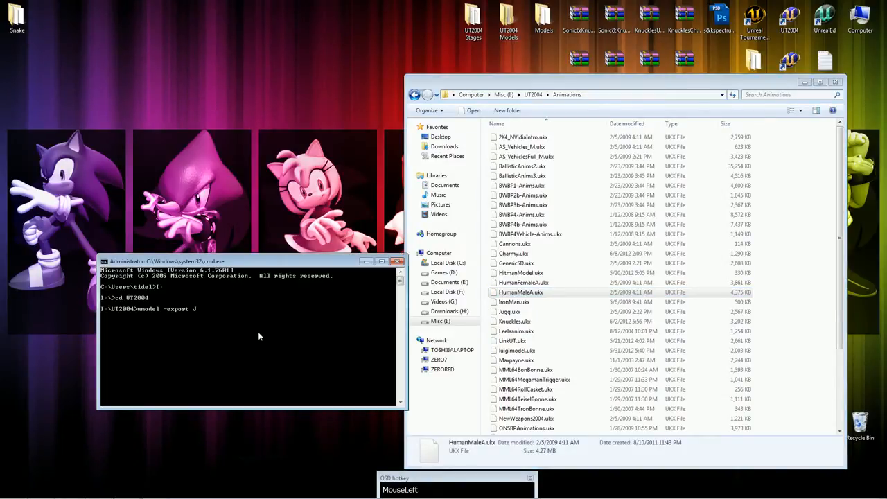
text(HumanMaleA)
key(Return)
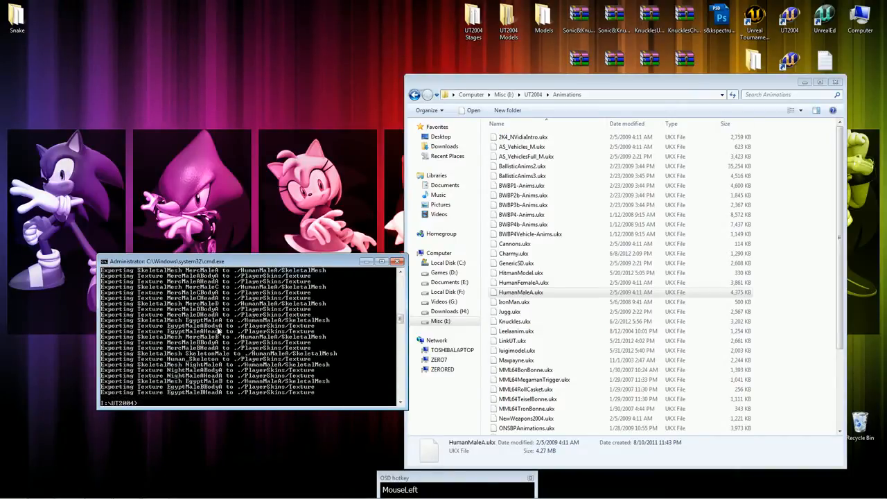
Examine the exported SkeletalMesh and MeshAnimation files in UT2004's HumanMaleA folder, and close the command prompt.
click(533, 94)
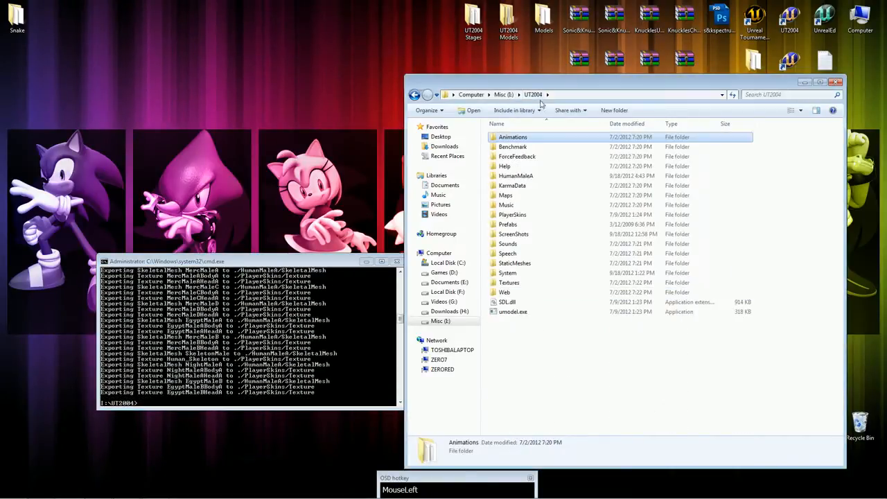
click(532, 178)
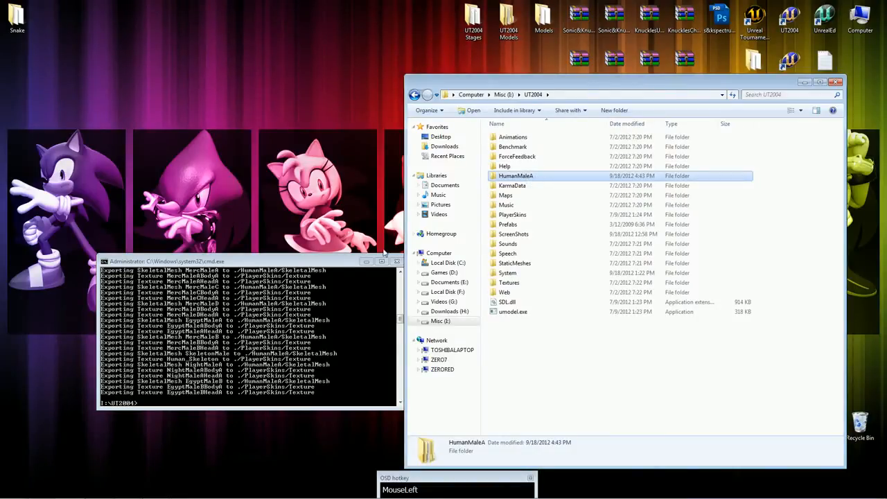
double_click(535, 177)
double_click(525, 146)
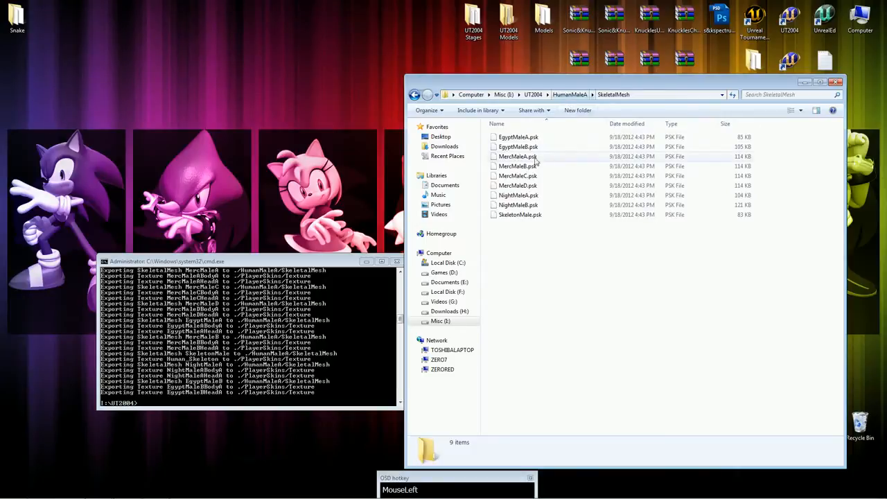
click(570, 94)
click(526, 138)
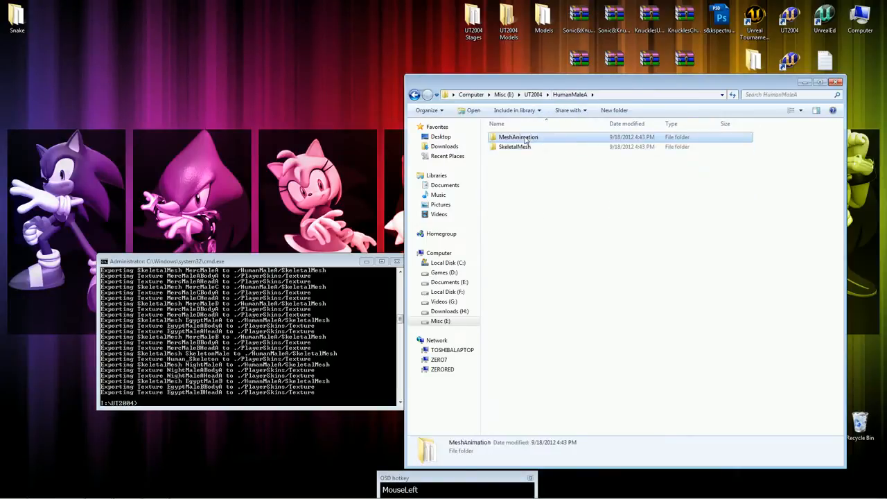
double_click(526, 139)
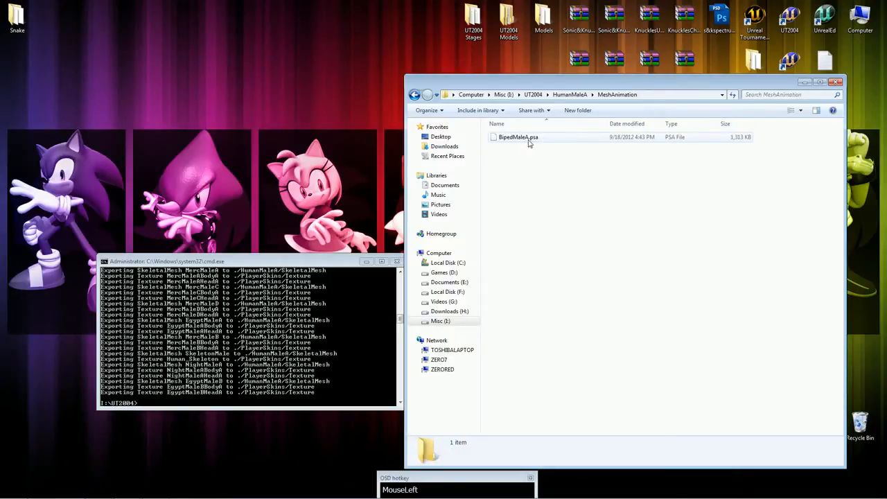
click(397, 261)
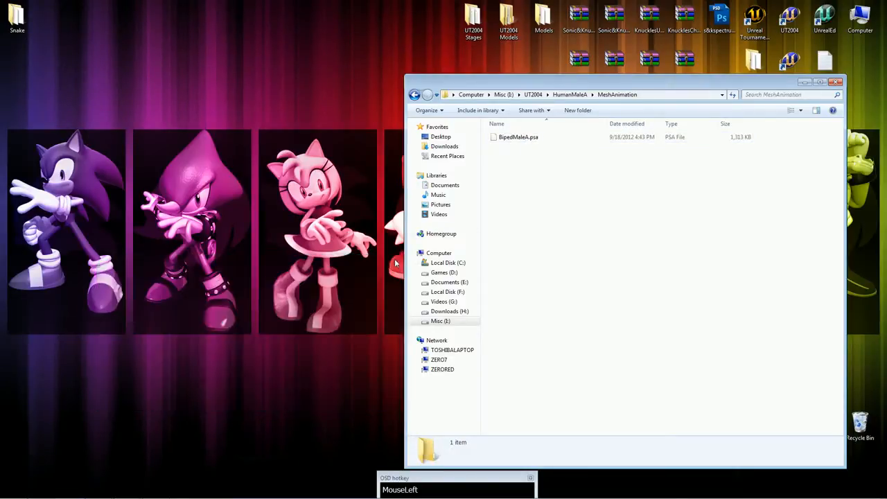
Go back through the UT2004 and HumanMaleA folders to view the exported SkeletalMesh files again.
click(579, 95)
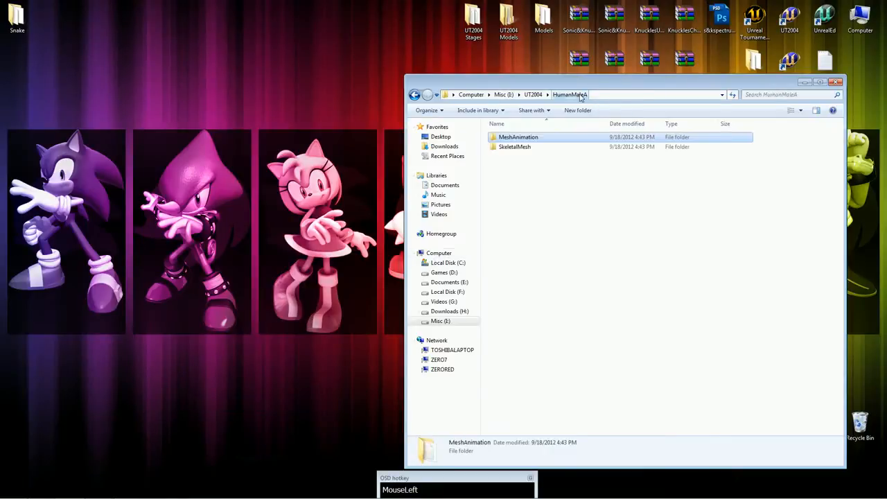
click(533, 95)
double_click(529, 178)
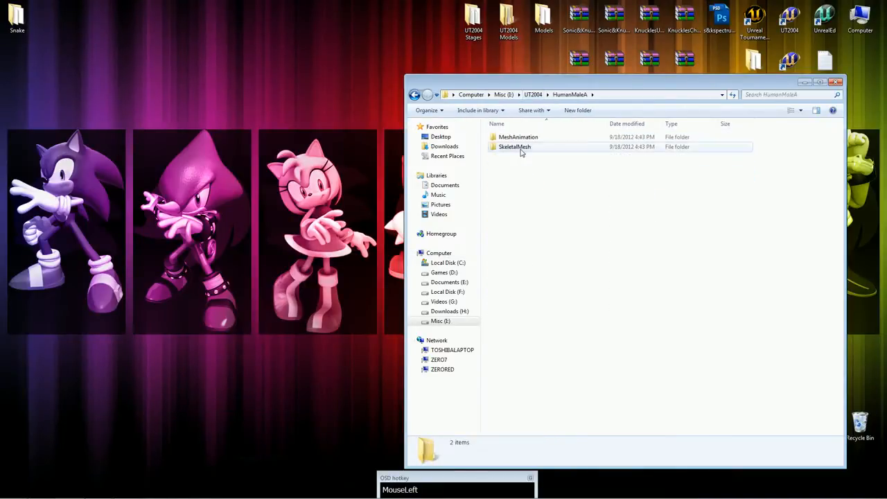
double_click(517, 147)
Close the export folder and open snake1.ms3d from the Snake folder on the desktop in MilkShape 3D.
click(836, 81)
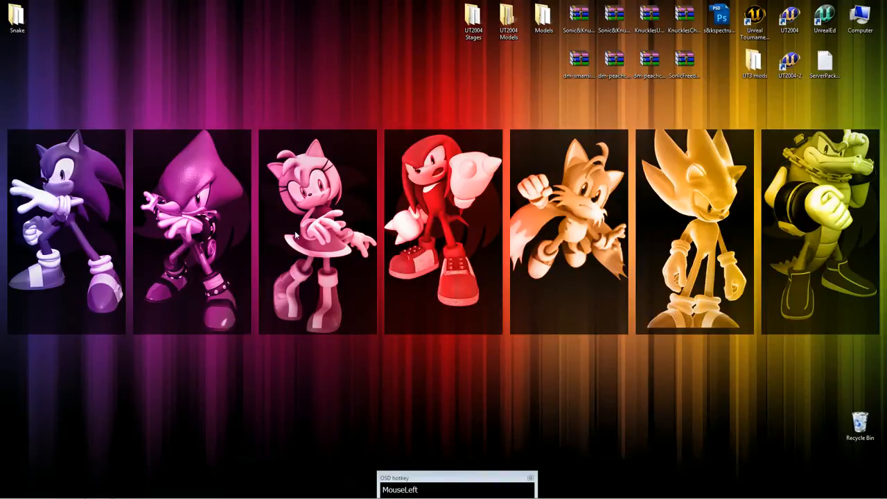
double_click(16, 19)
double_click(711, 158)
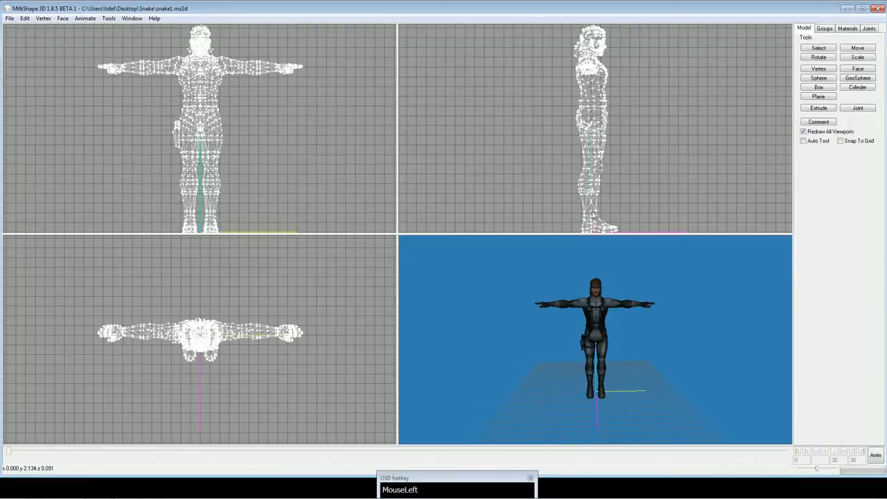
Look over the opened Snake model and check its material list, including the snake_head texture.
drag(539, 297, 616, 310)
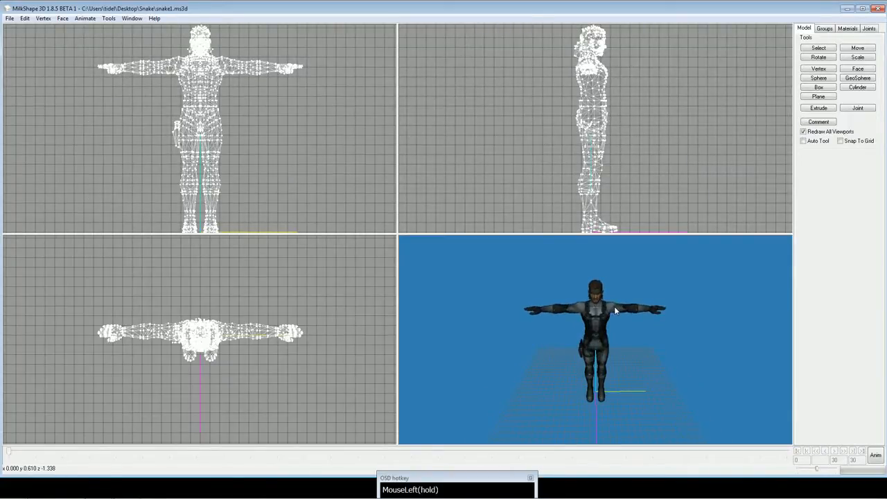
click(846, 28)
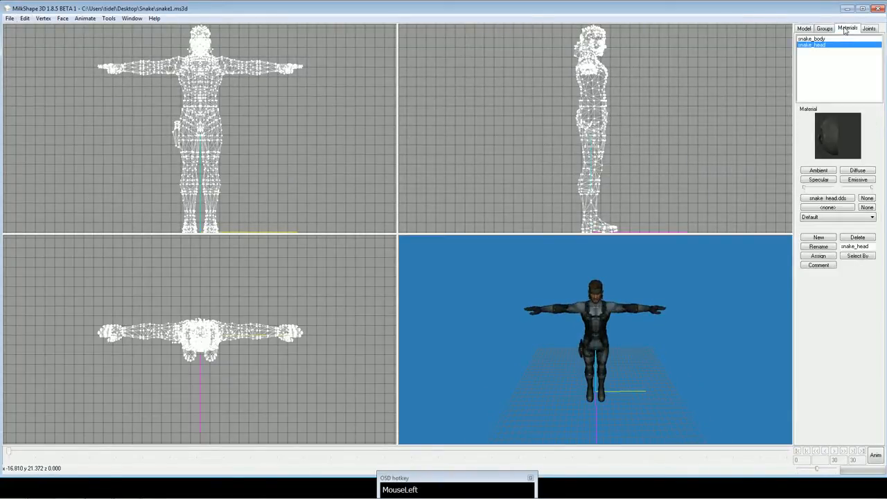
click(832, 29)
click(805, 29)
Import MercMaleB.psk as Unreal/UT PSK/PSA from the UT2004 HumanMaleA SkeletalMesh folder on drive I.
click(9, 18)
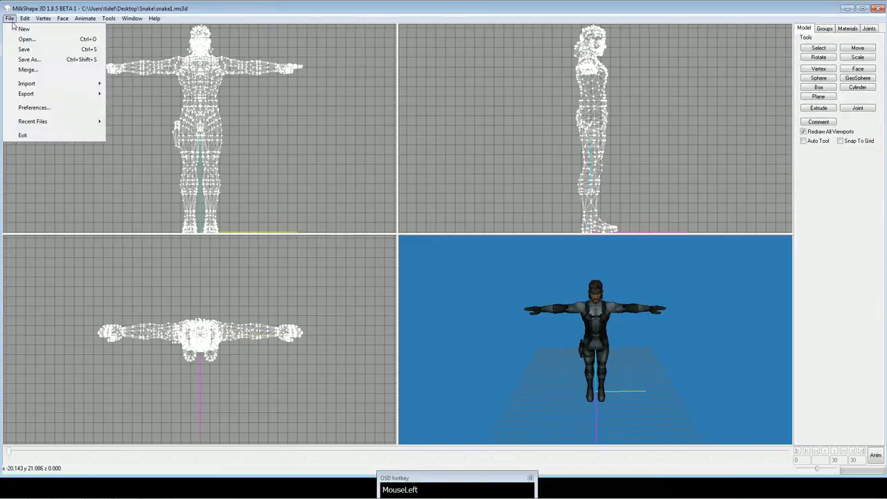
mouse_move(56, 84)
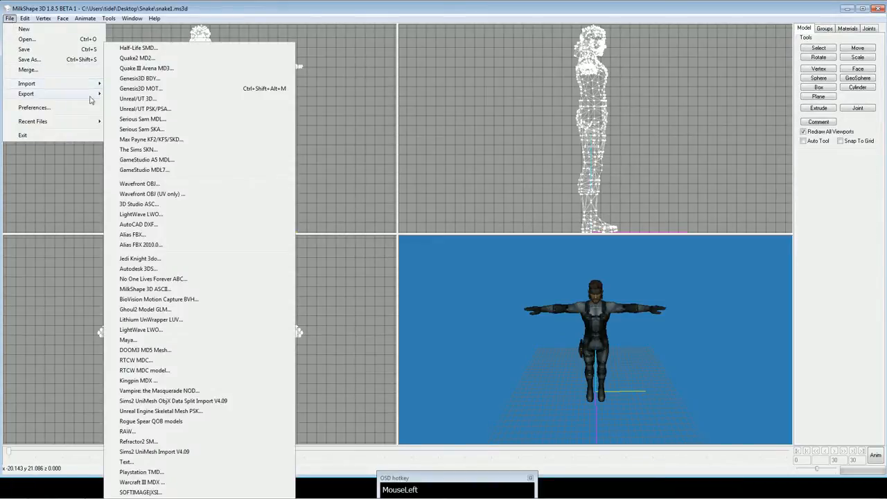
click(143, 109)
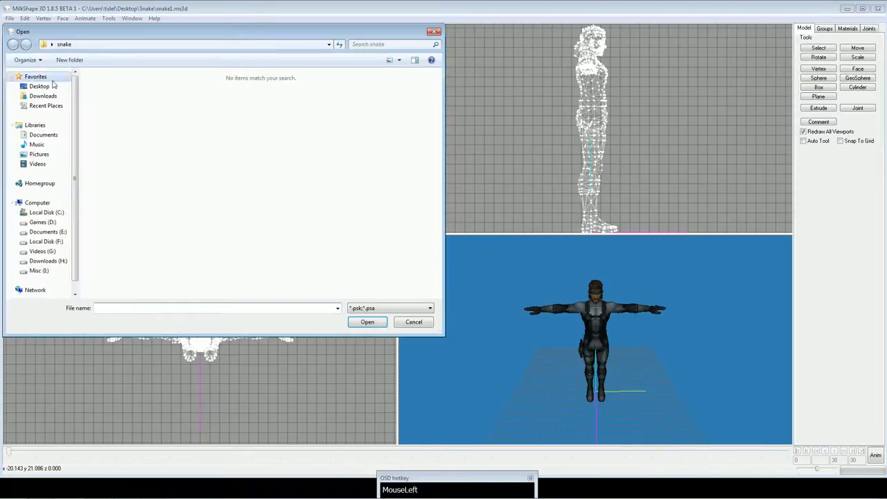
click(40, 271)
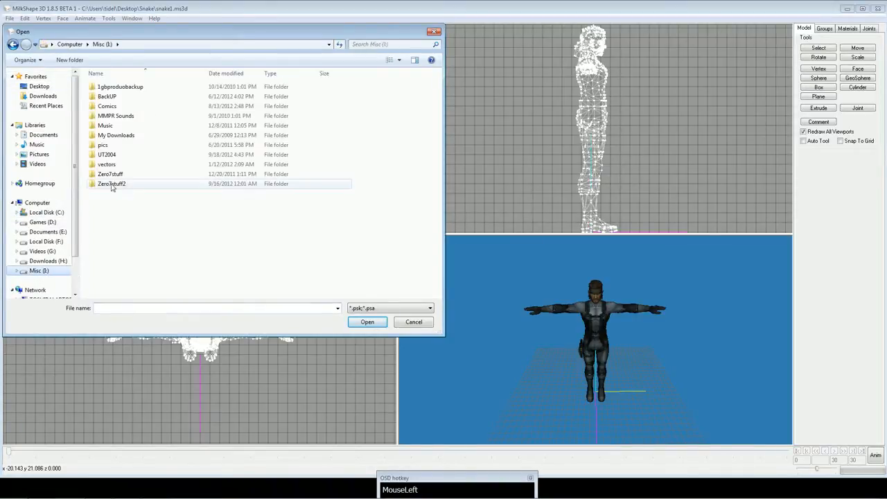
double_click(108, 156)
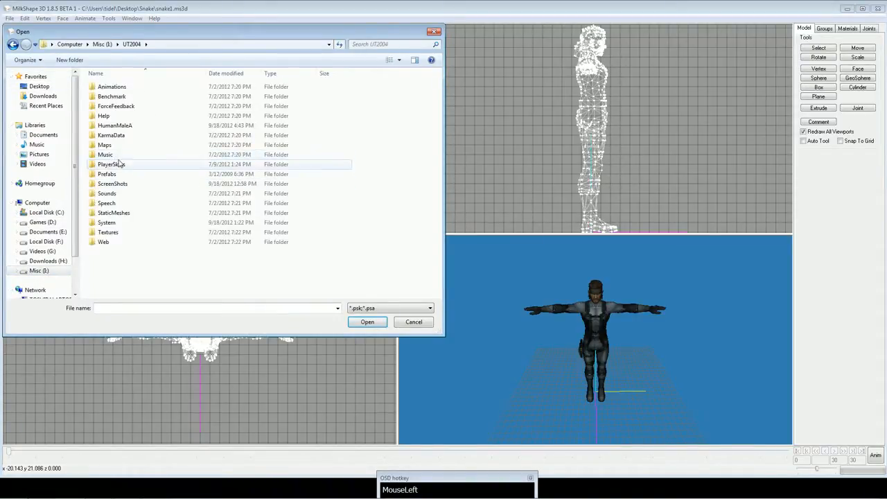
double_click(118, 129)
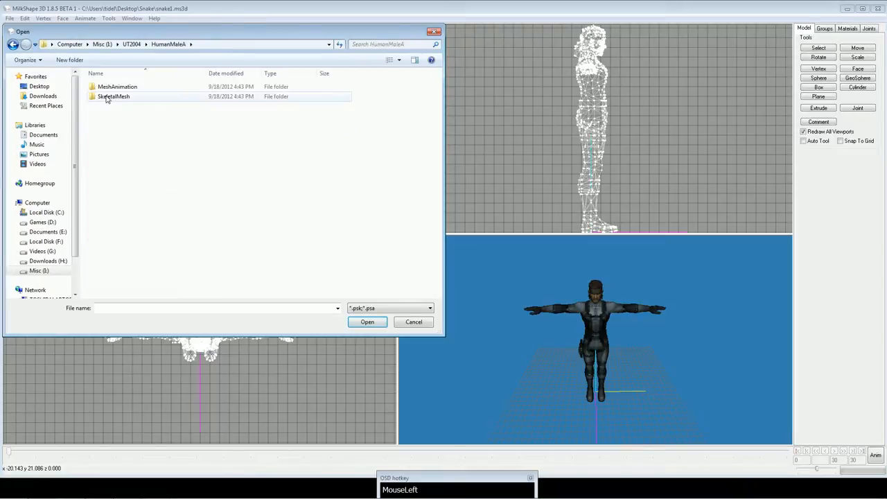
click(119, 100)
double_click(119, 99)
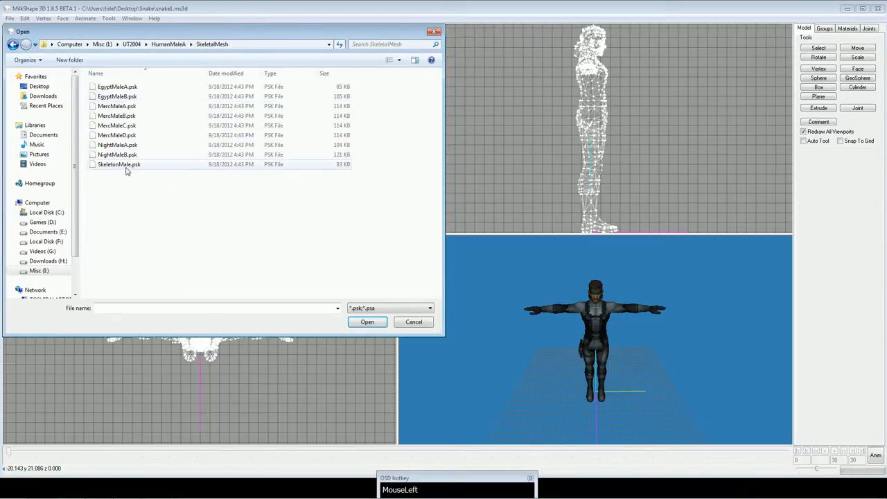
click(130, 116)
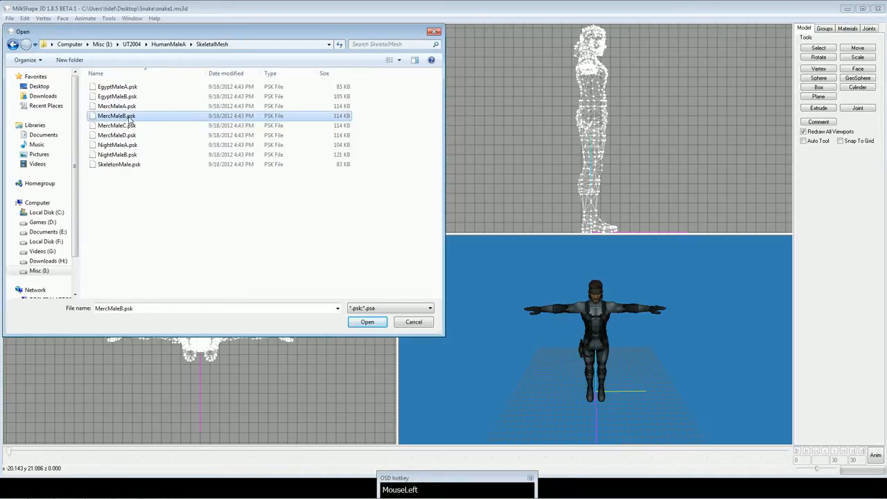
double_click(142, 118)
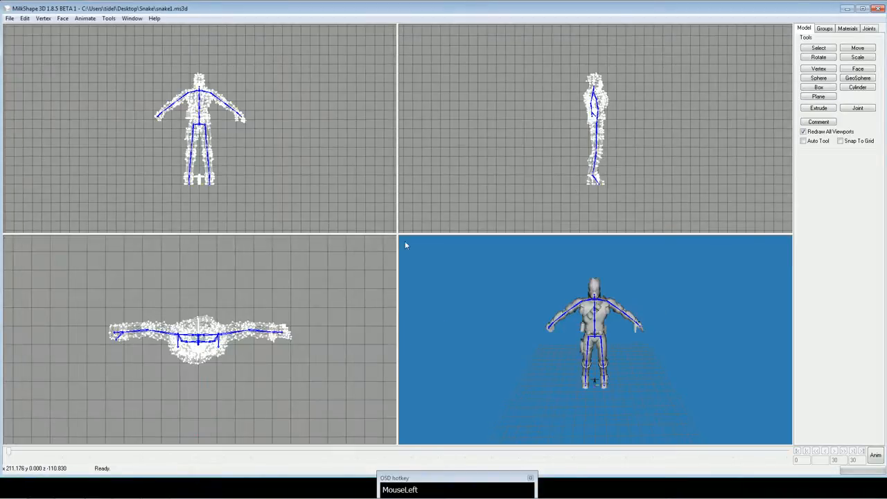
Examine the imported merc mesh and skeleton, and select its MercMaleBBodyA and MercMaleBHeadA groups.
drag(611, 341, 575, 350)
scroll(608, 323, down, 1)
shift+scroll(608, 323, down, 4)
shift+scroll(608, 324, down, 3)
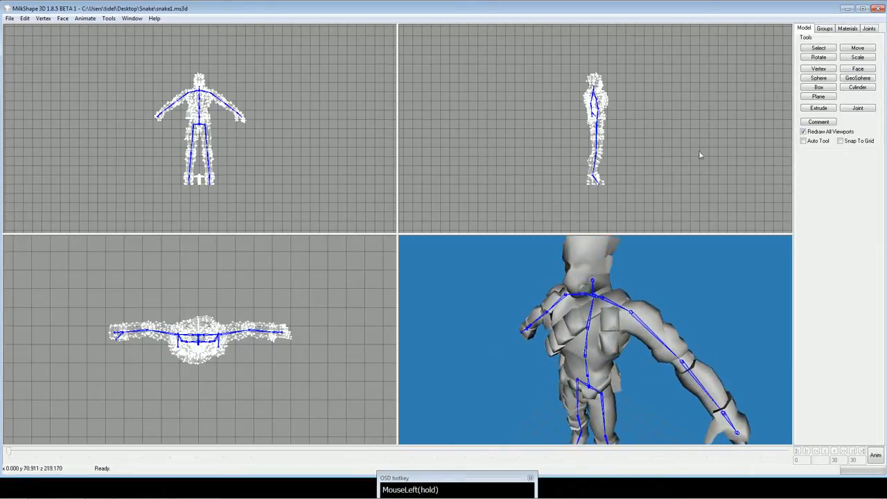
click(827, 32)
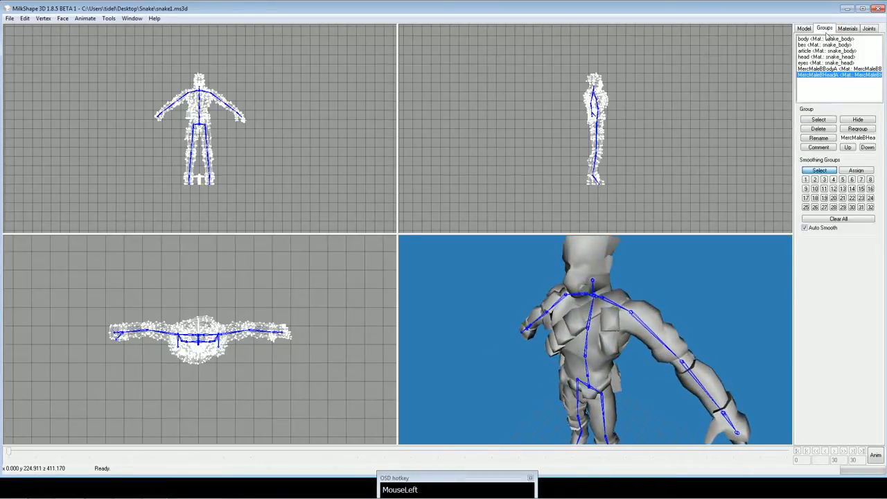
click(825, 69)
click(824, 75)
double_click(825, 69)
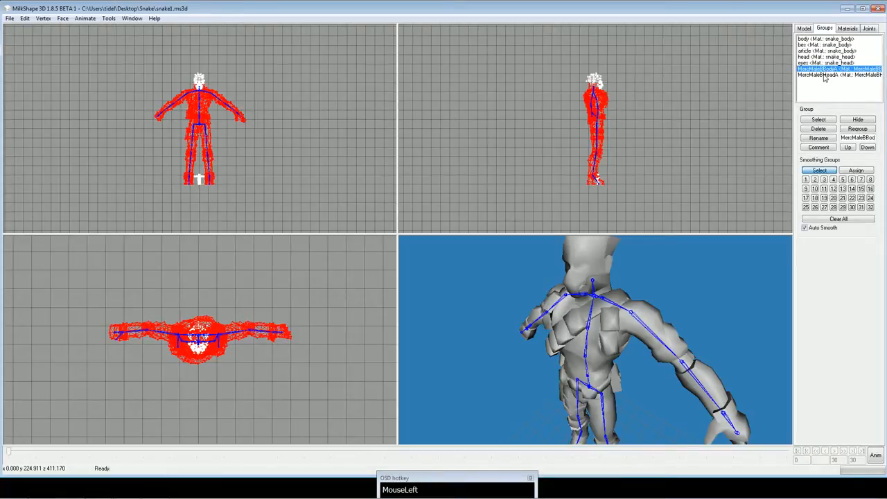
double_click(824, 75)
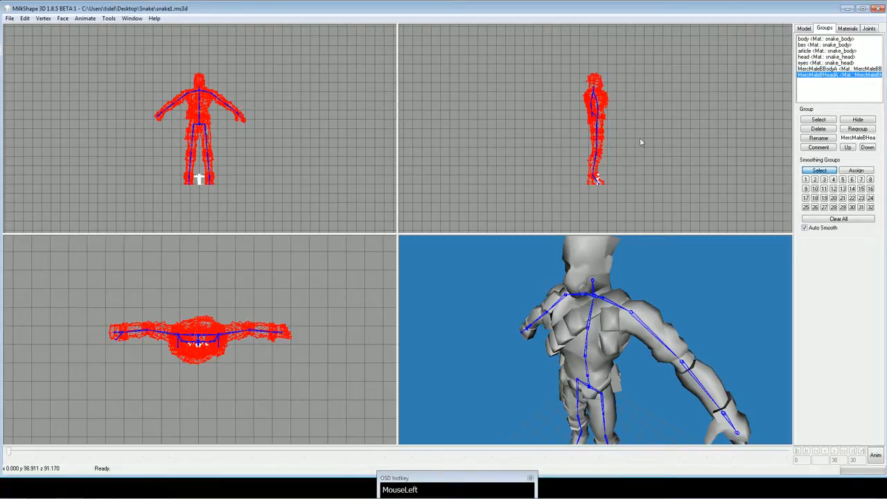
Review the imported MercMaleB body and head materials and look through the Bip01 joint list.
click(852, 31)
click(825, 51)
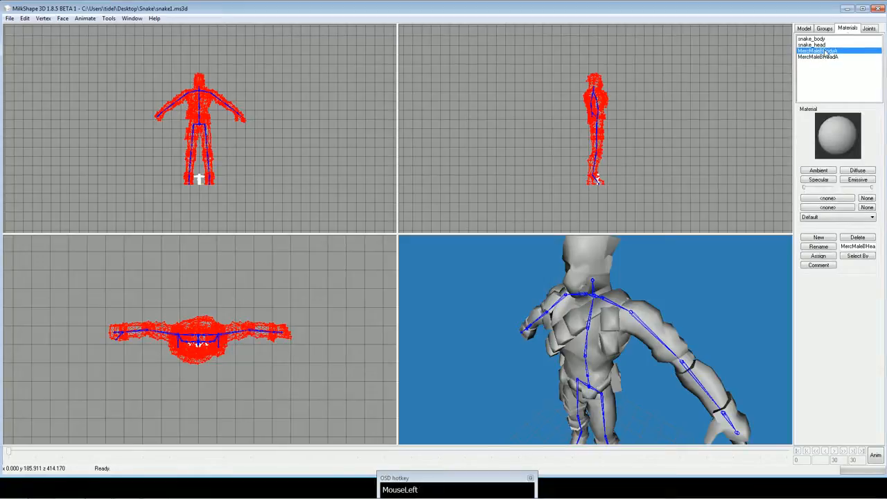
click(825, 58)
click(826, 52)
click(827, 58)
click(829, 52)
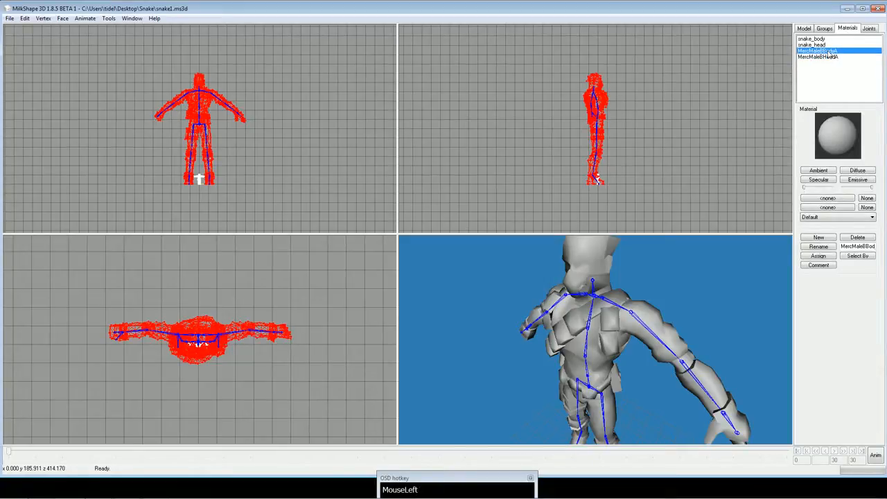
click(870, 31)
click(853, 31)
click(831, 30)
click(850, 30)
click(873, 32)
drag(879, 84, 879, 47)
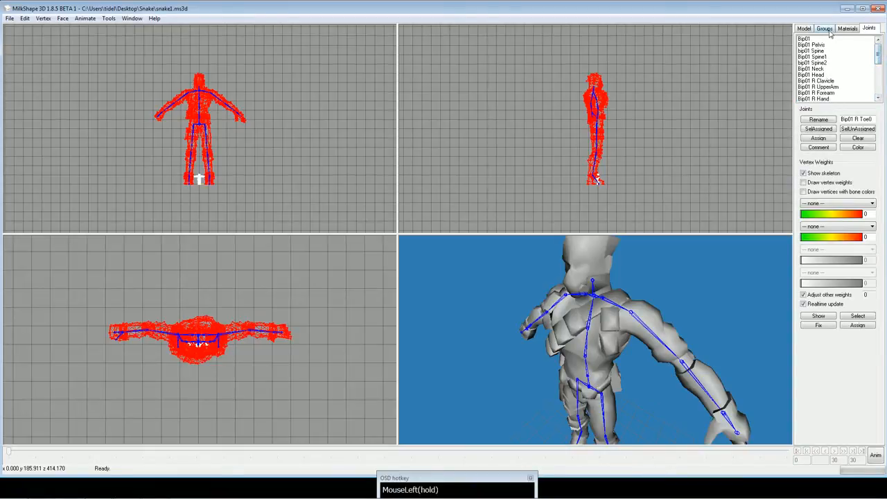
Clear the selection, turn off Ignore Backfaces for face selection, and select the vertices assigned to the Bip01 Pelvis joint.
click(804, 29)
click(818, 47)
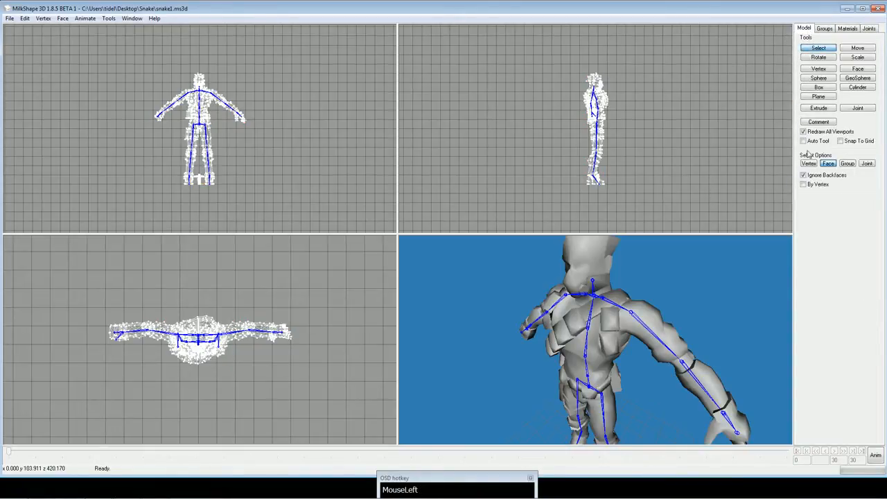
click(870, 31)
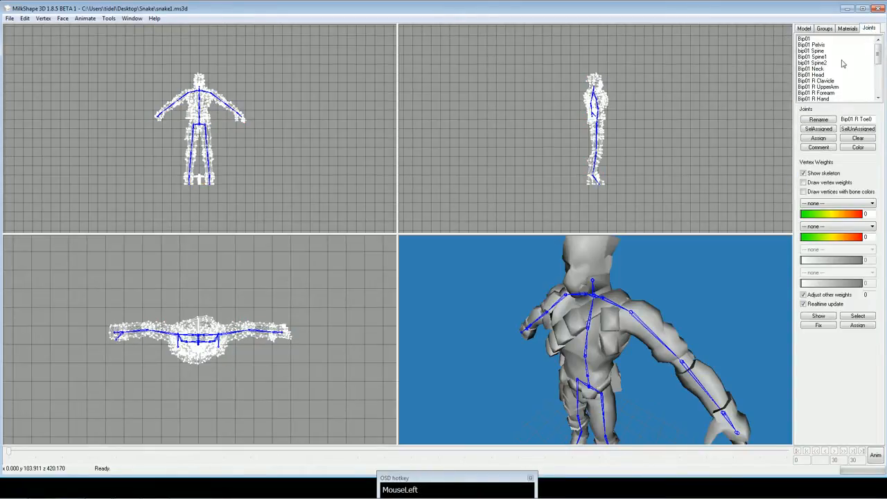
click(831, 45)
click(819, 129)
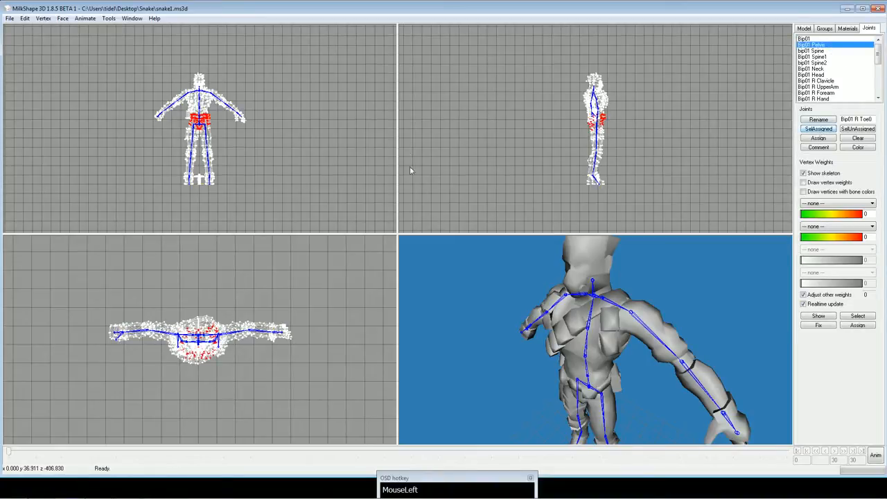
Examine the vertices assigned to the pelvis joint in the front view, and deselect them.
ctrl+drag(410, 166, 341, 134)
scroll(340, 132, up, 3)
ctrl+drag(302, 167, 287, 114)
scroll(305, 141, up, 3)
scroll(307, 124, down, 3)
scroll(287, 118, down, 4)
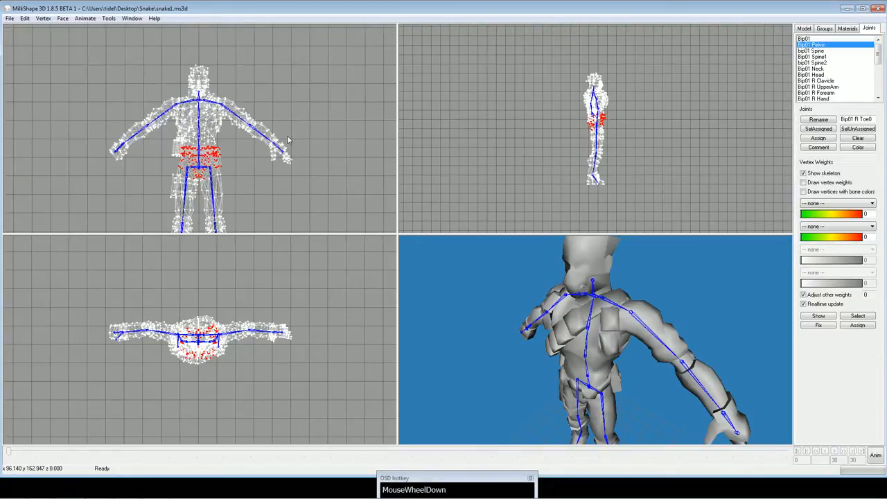
ctrl+drag(288, 167, 285, 146)
click(804, 29)
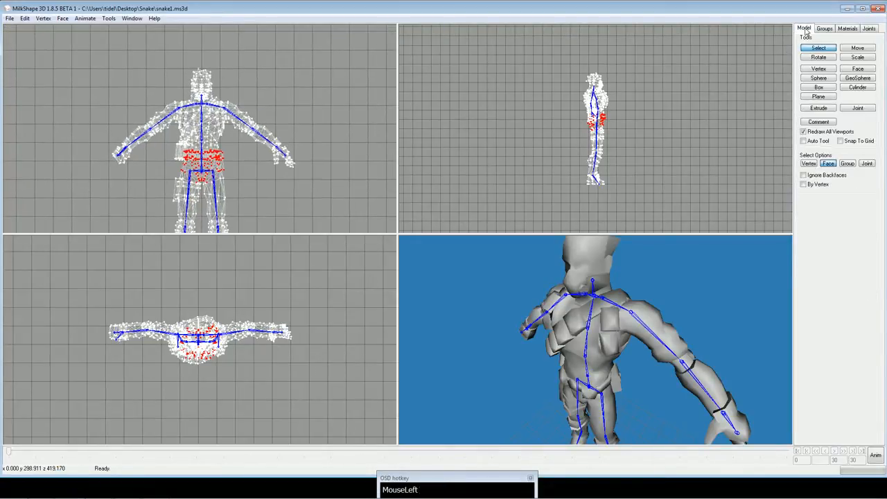
click(728, 66)
Check the MercMaleBBodyA entry among the groups and look at the merc model's legs in the front view.
click(825, 29)
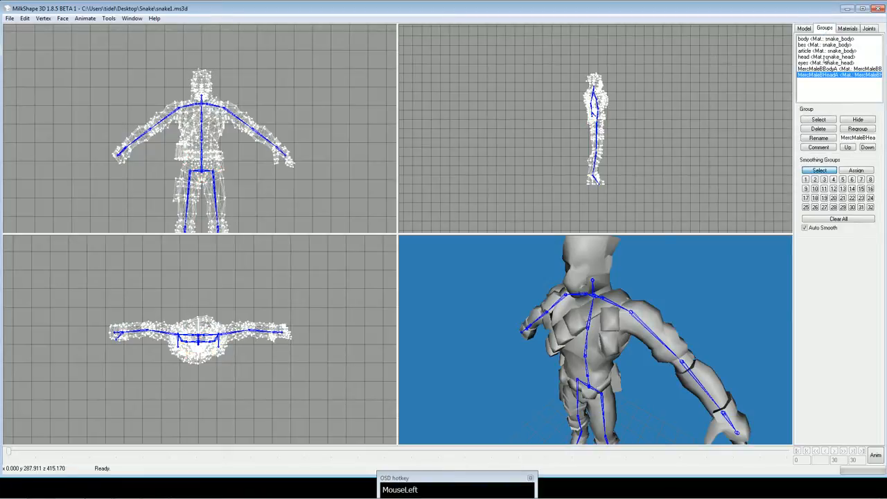
click(822, 69)
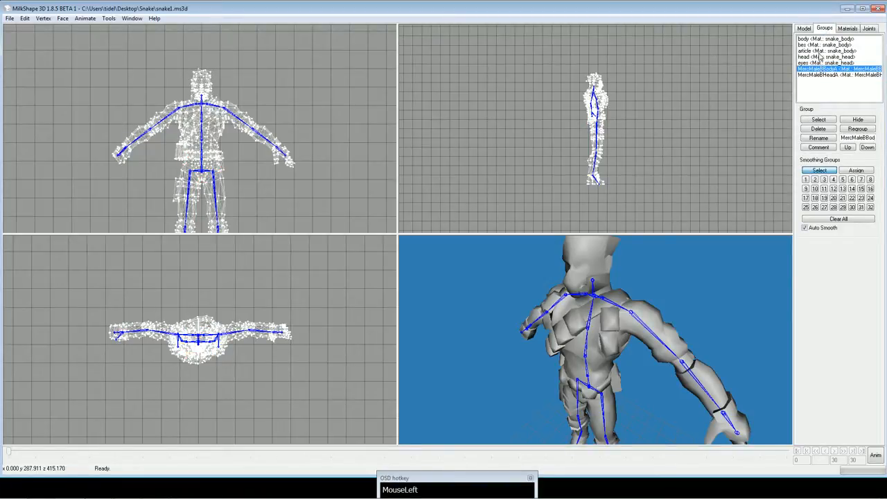
ctrl+drag(345, 208, 347, 151)
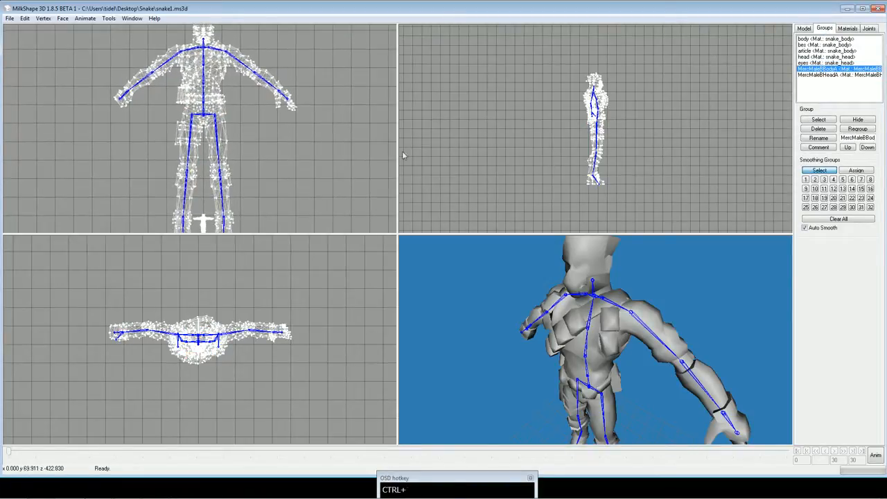
Show the viewport captions, and switch the Left viewport to Front and the Front viewport to Left.
click(132, 18)
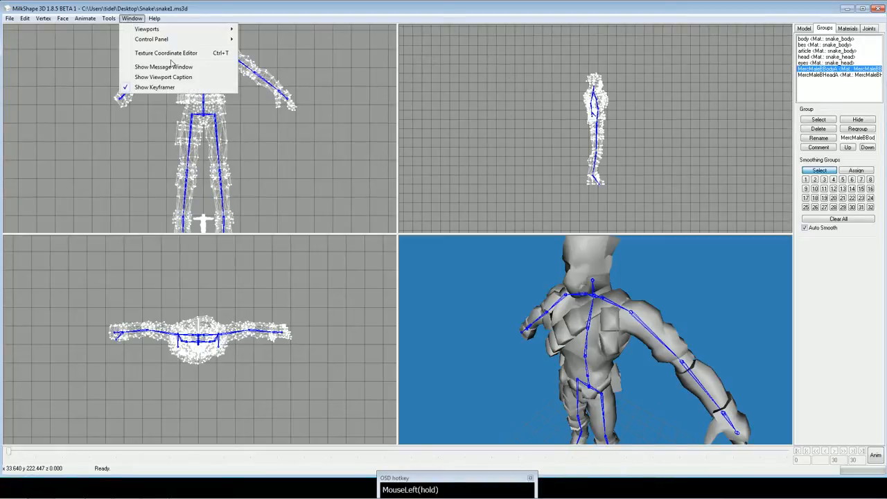
click(170, 77)
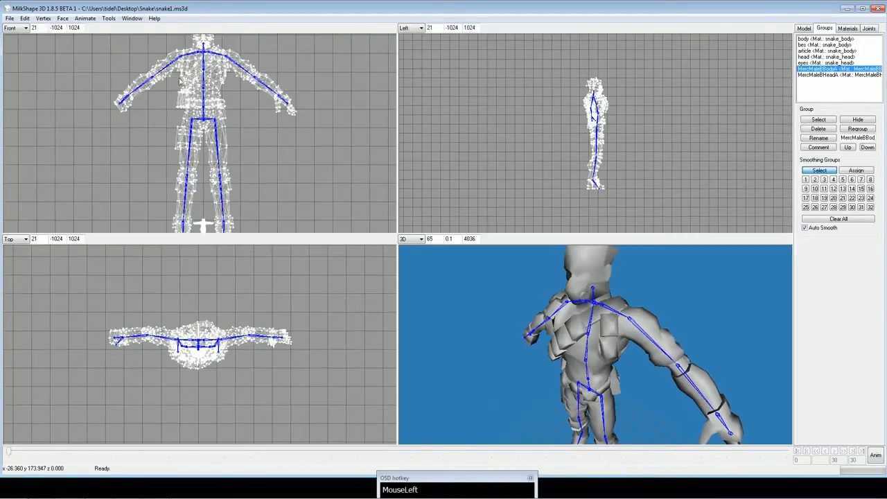
click(411, 29)
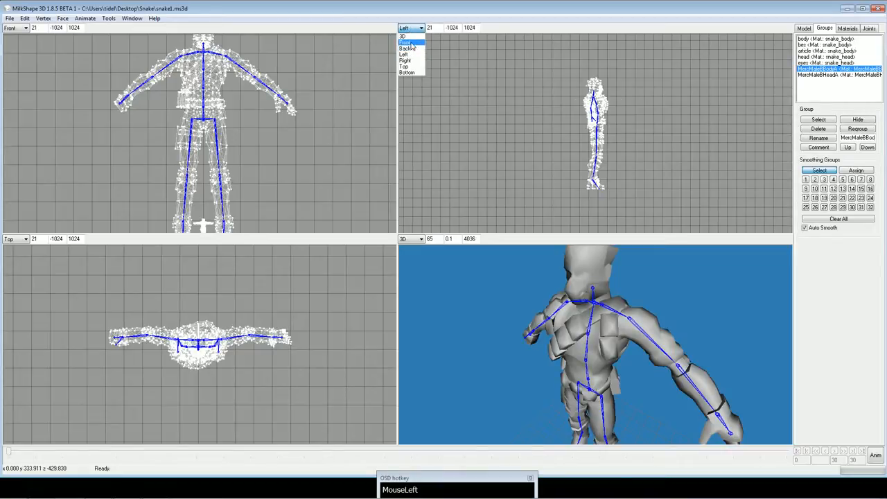
click(410, 48)
click(15, 28)
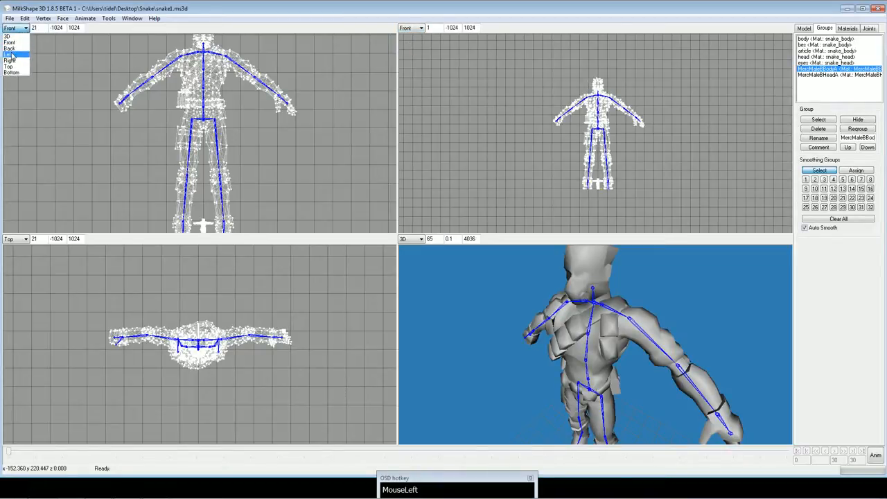
click(8, 54)
Turn on By Vertex for face selection and select the whole small Snake model between the merc's feet in the front view.
ctrl+drag(289, 132, 319, 131)
ctrl+drag(496, 135, 476, 142)
scroll(566, 150, up, 8)
ctrl+drag(558, 156, 632, 44)
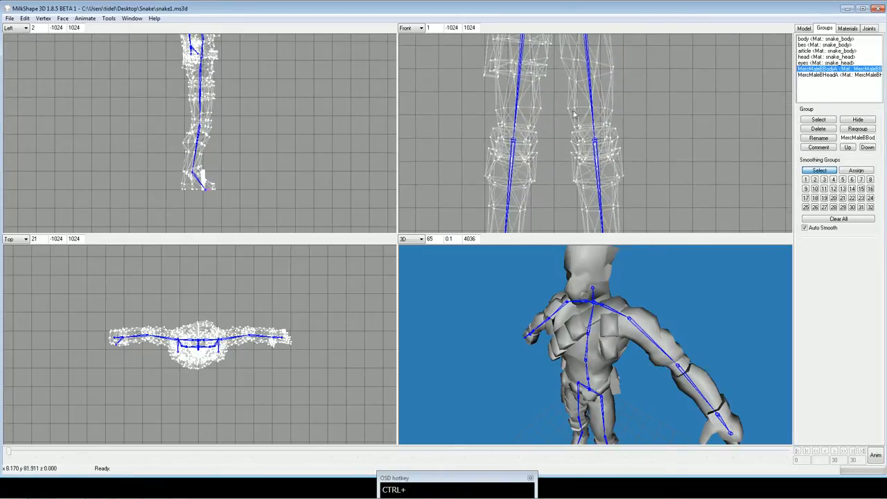
ctrl+drag(570, 175, 561, 148)
scroll(562, 149, up, 2)
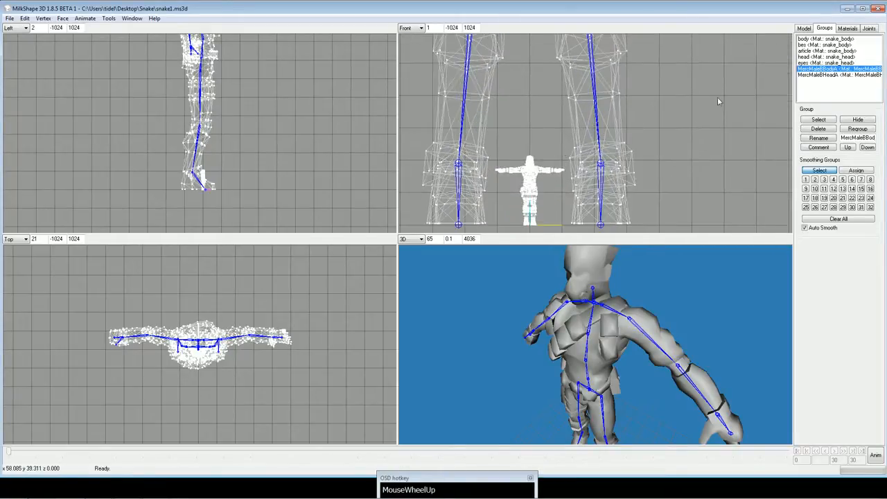
click(805, 28)
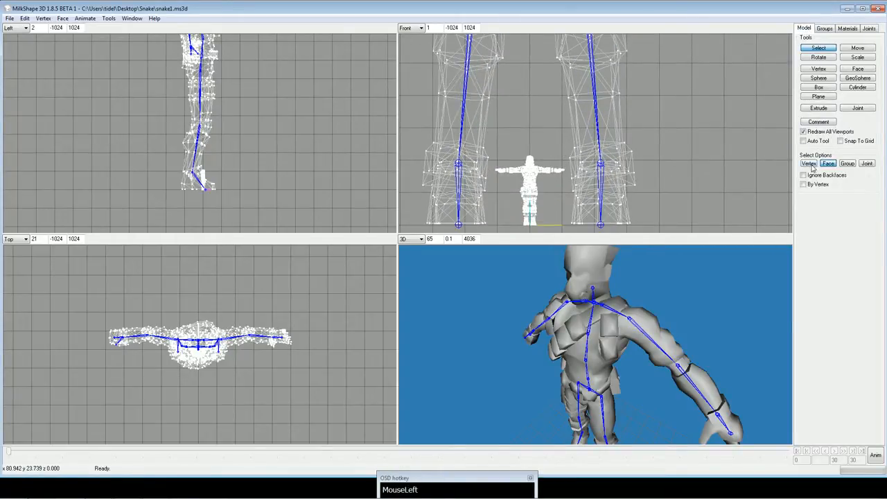
click(816, 188)
drag(489, 141, 566, 208)
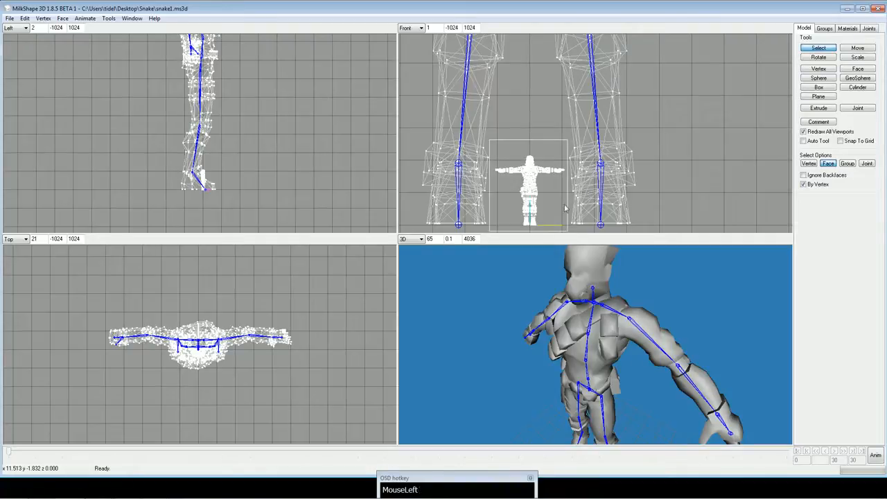
ctrl+drag(693, 143, 660, 138)
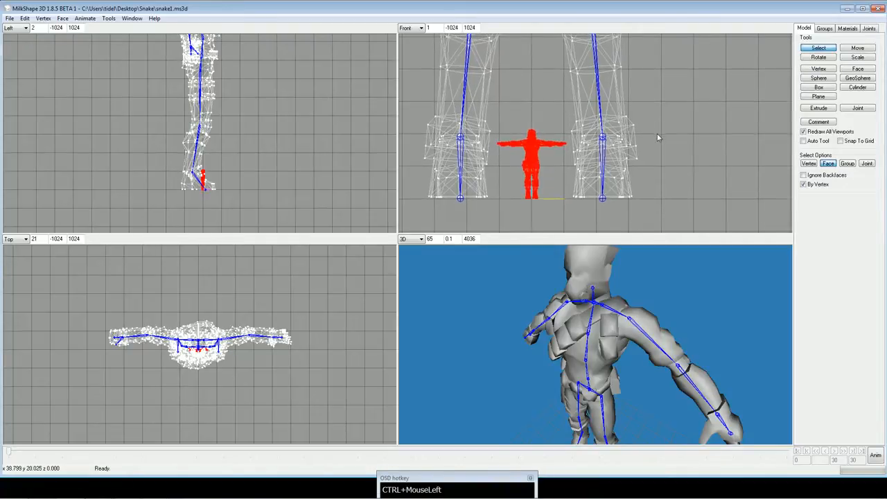
Pick the Snake's body group in the group list and clear the mesh selection.
click(824, 28)
click(823, 39)
click(657, 87)
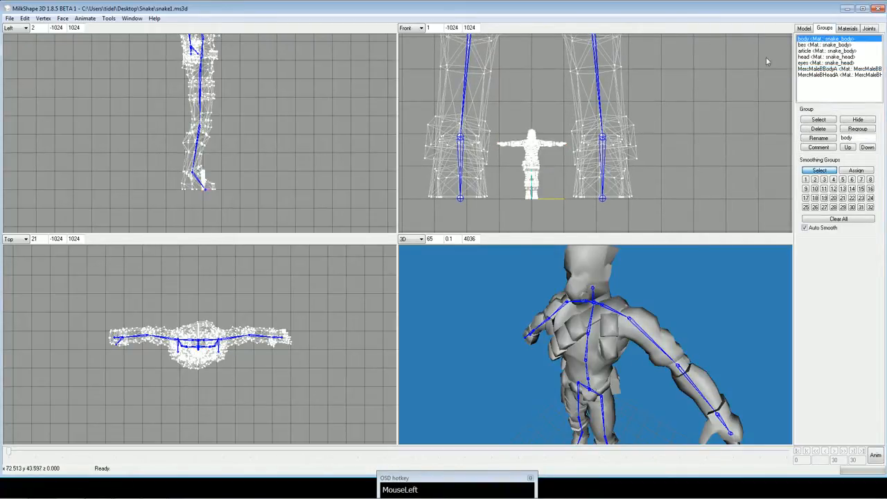
Select the Snake's body, bes, article, head and eyes groups so the whole Snake model is selected.
double_click(821, 41)
drag(822, 45, 823, 51)
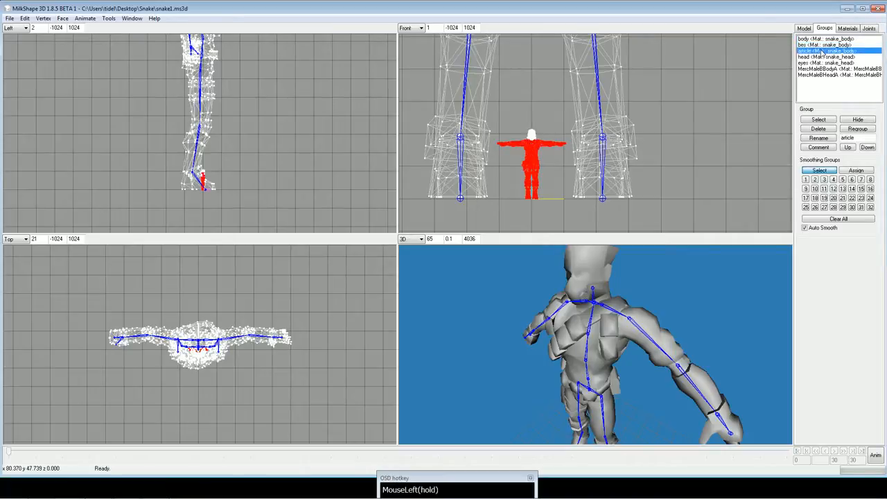
double_click(823, 57)
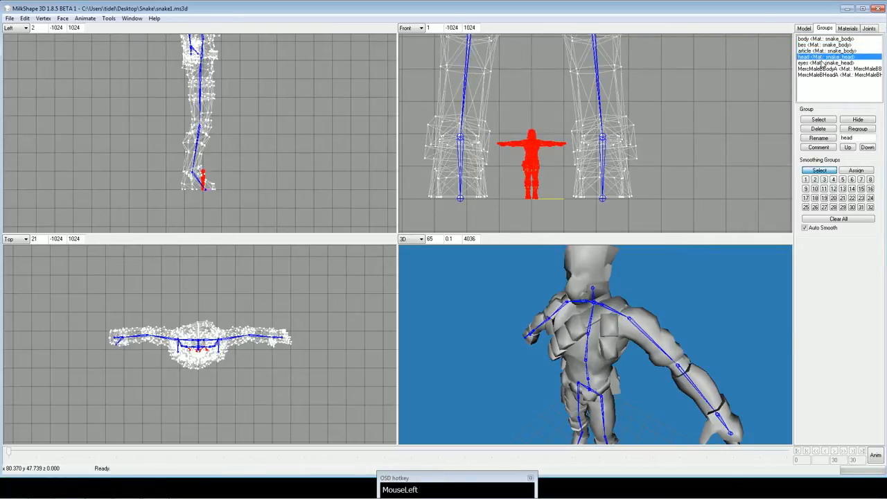
click(823, 63)
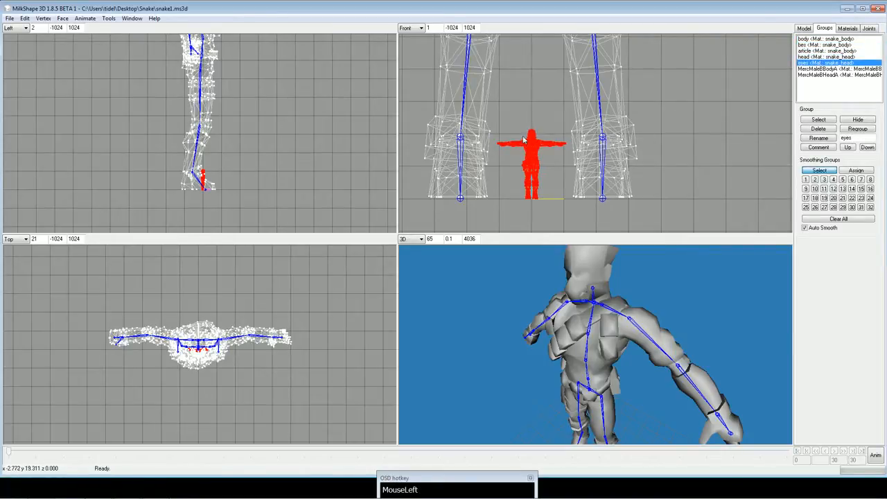
Activate the Move tool and switch to the 3 Window (2 left, 1 right) layout with the large viewport set to Front.
click(806, 28)
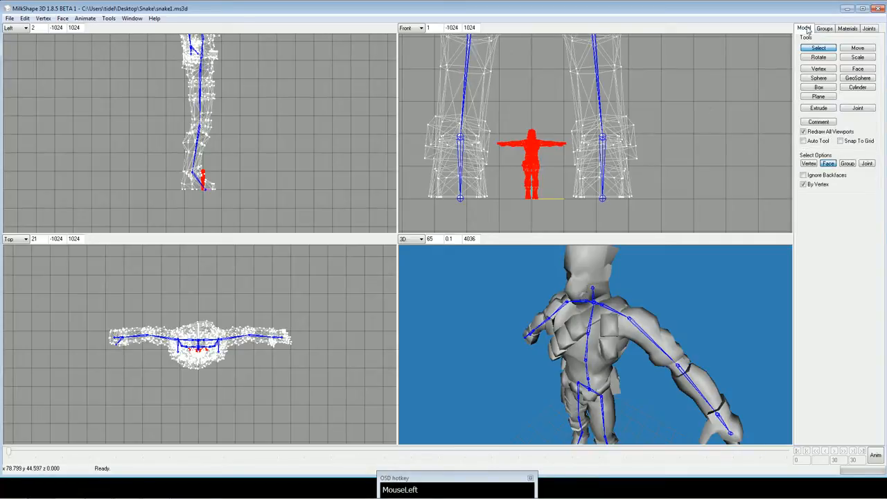
click(858, 49)
ctrl+drag(537, 142, 581, 144)
scroll(600, 147, down, 2)
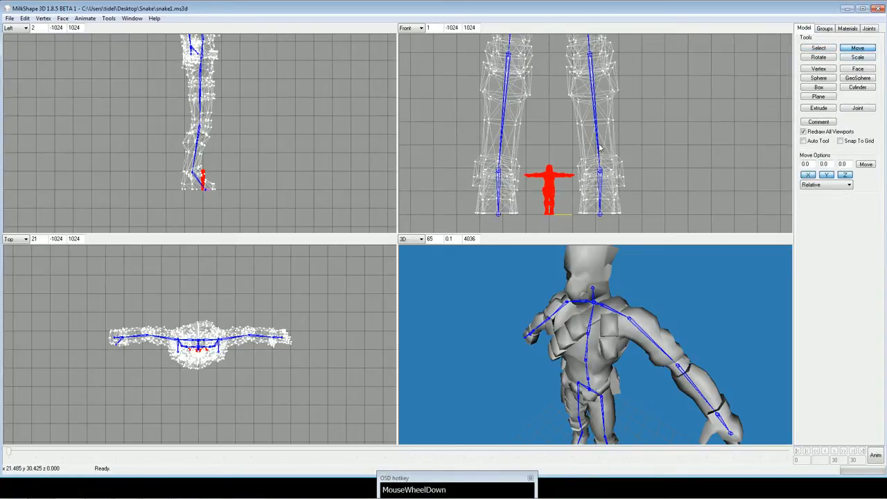
click(133, 19)
mouse_move(158, 29)
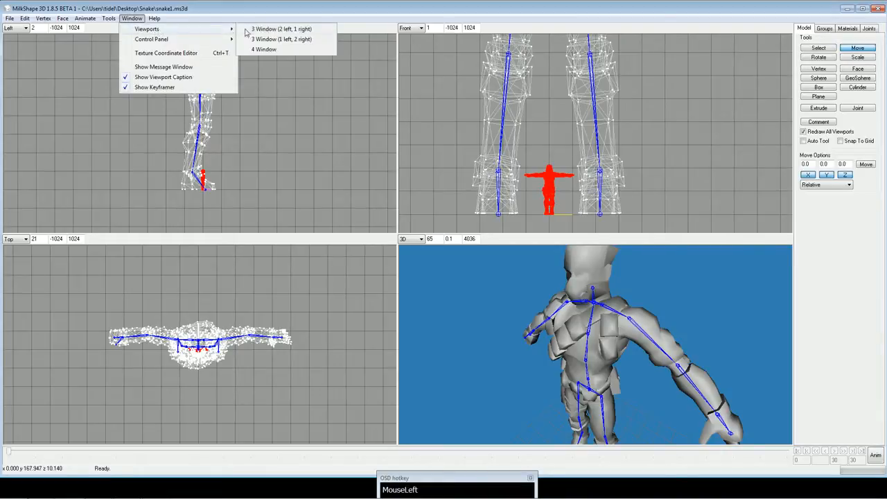
click(281, 29)
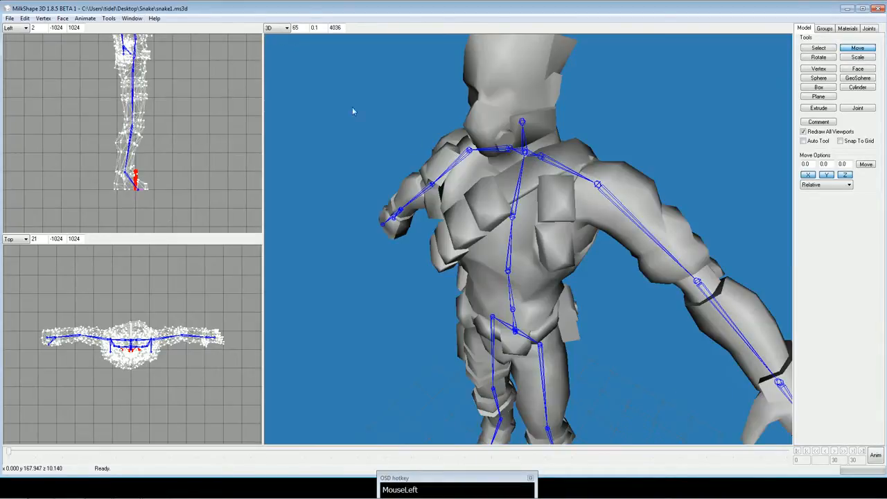
click(277, 29)
click(272, 43)
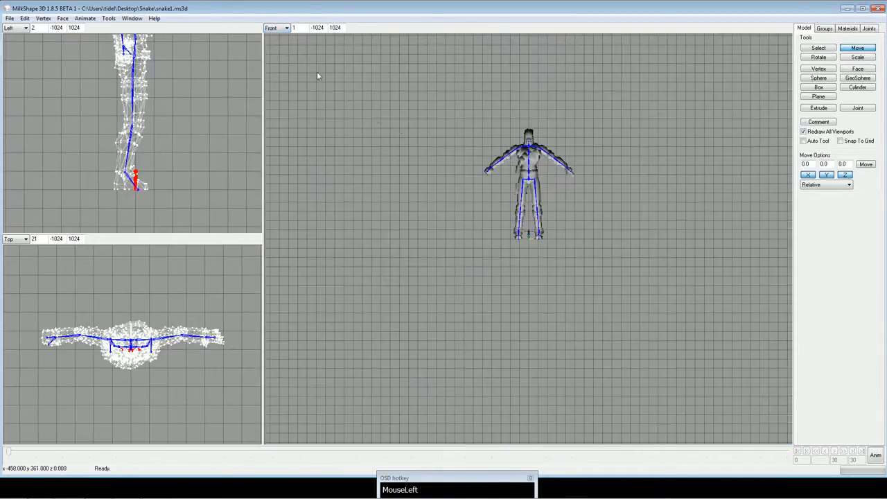
Display the large Front viewport in wireframe.
scroll(463, 161, up, 1)
scroll(468, 159, down, 1)
ctrl+drag(473, 149, 425, 153)
scroll(424, 152, up, 2)
ctrl+drag(320, 74, 411, 116)
right_click(340, 101)
click(361, 112)
Raise the selected Snake model along Y in repeated moves of 10 until it sits at the merc's waist.
scroll(434, 169, down, 2)
scroll(434, 169, up, 2)
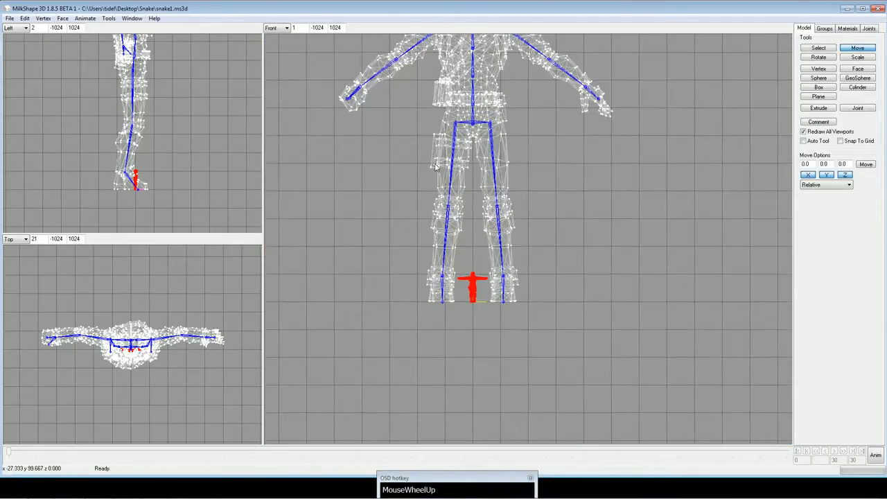
scroll(434, 169, up, 1)
ctrl+drag(435, 170, 504, 244)
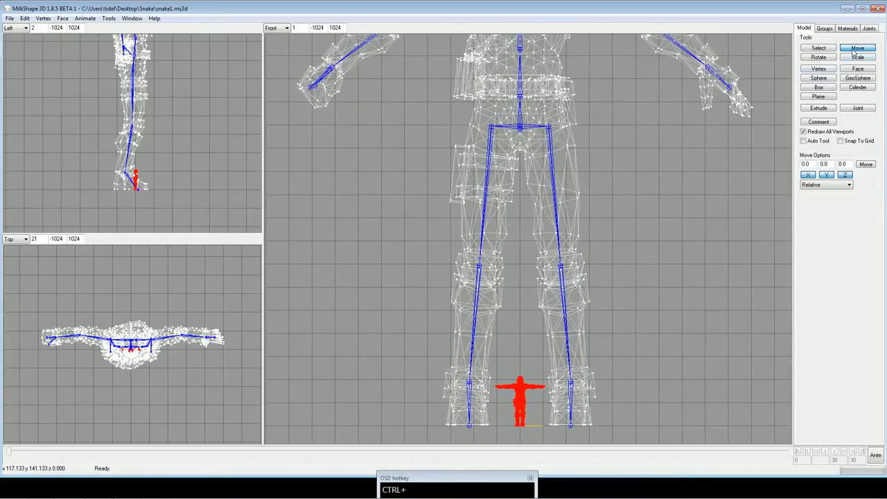
drag(824, 163, 820, 165)
text(10)
click(865, 164)
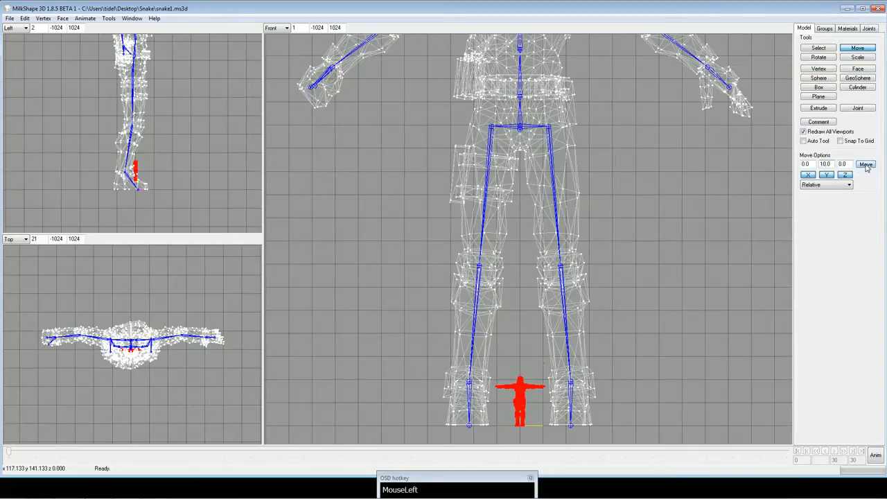
click(865, 164)
click(865, 165)
click(866, 164)
click(866, 165)
click(866, 165)
click(866, 165)
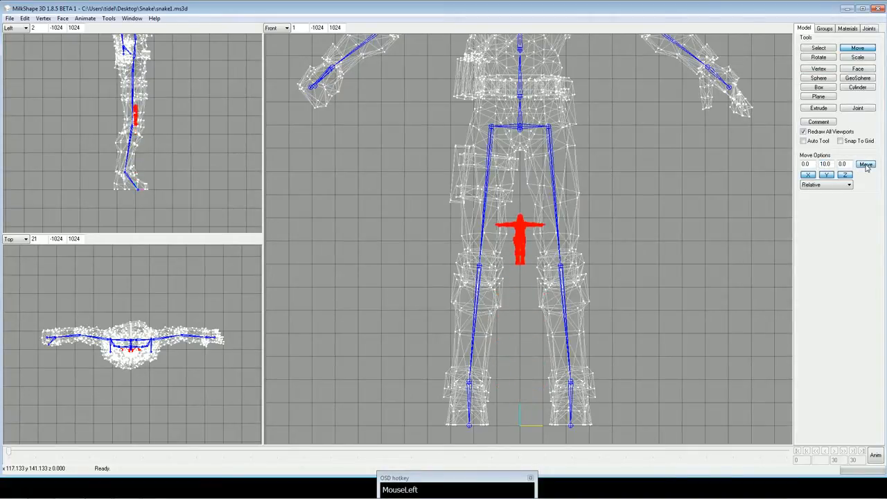
click(866, 165)
ctrl+drag(613, 101, 615, 154)
scroll(615, 149, down, 1)
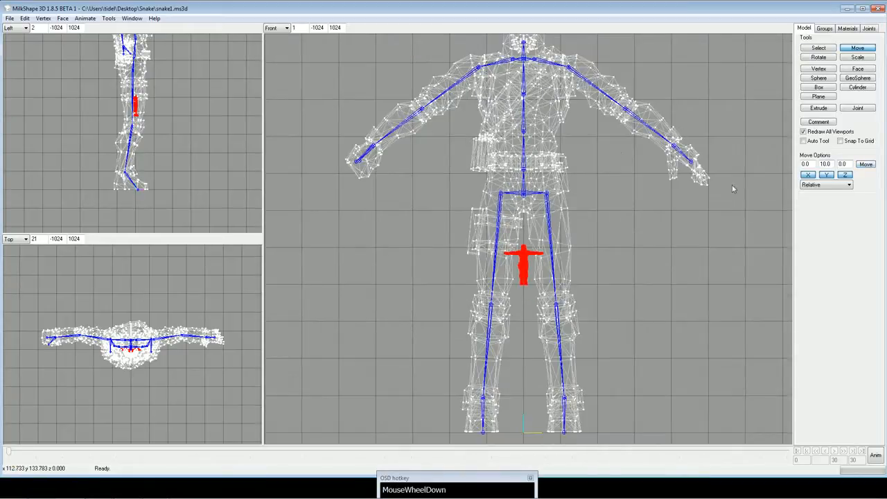
click(865, 166)
click(865, 166)
click(866, 166)
click(865, 165)
click(865, 166)
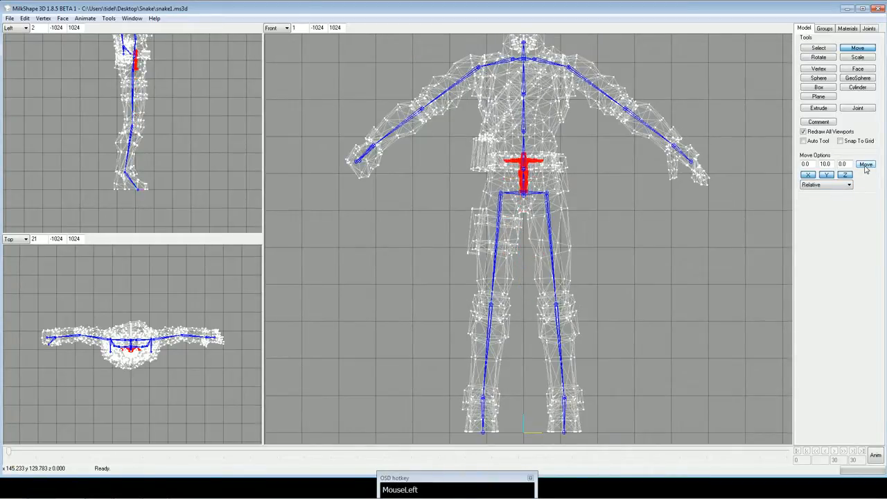
ctrl+drag(648, 186, 652, 208)
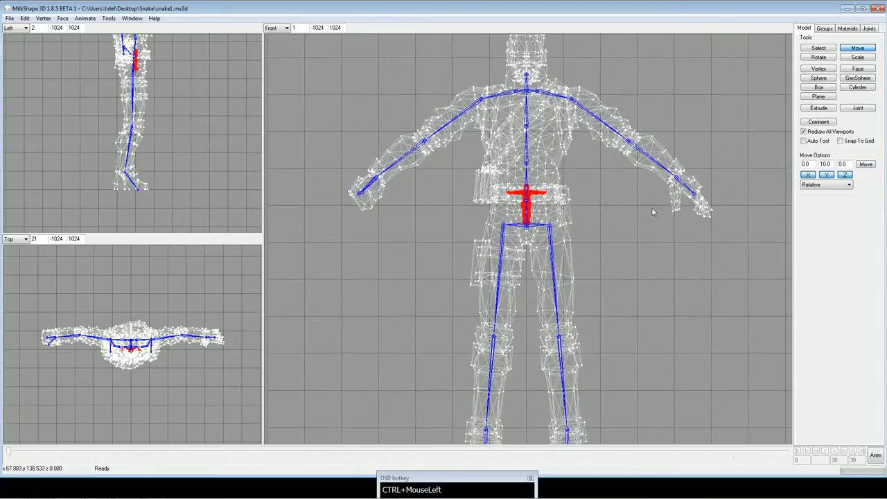
click(866, 164)
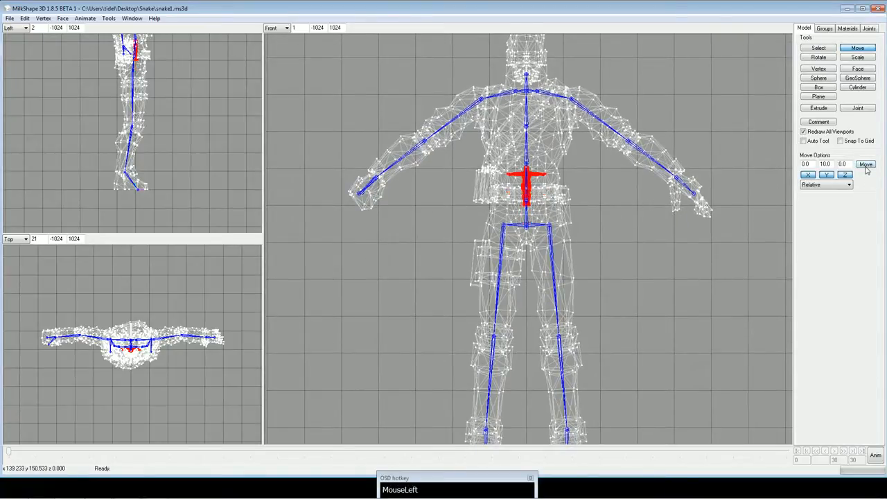
Scale the Snake model repeatedly by 1.1 on all axes about its center of mass until it is about the merc's size.
click(859, 58)
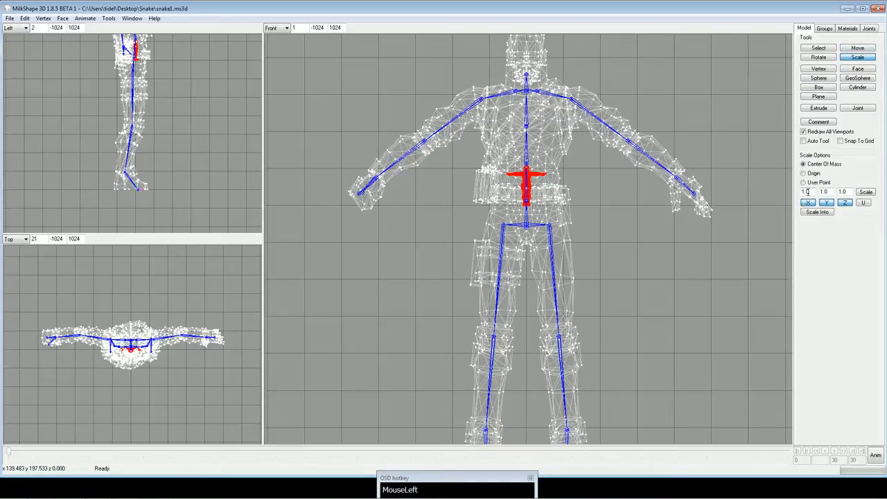
drag(807, 192, 807, 194)
text(1.11)
click(865, 193)
click(866, 193)
click(865, 193)
click(865, 192)
click(865, 192)
click(865, 193)
click(865, 192)
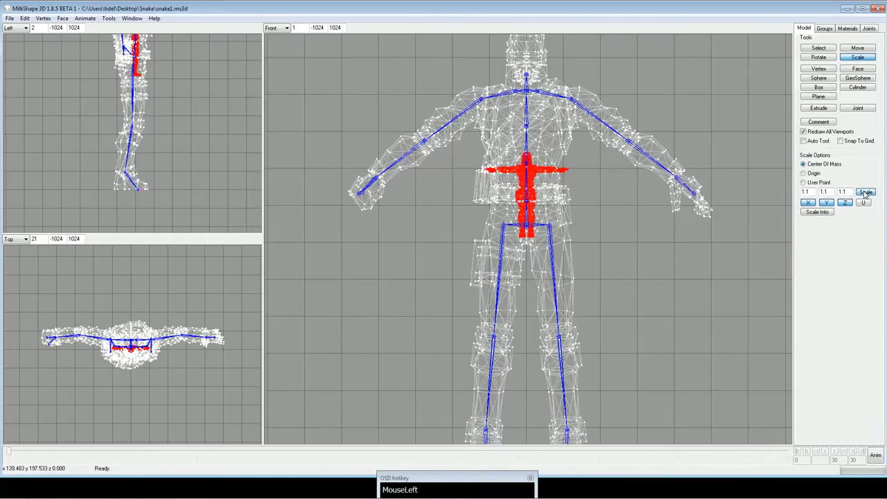
click(865, 193)
click(865, 192)
click(865, 193)
click(865, 192)
click(865, 193)
click(865, 193)
click(866, 193)
click(865, 193)
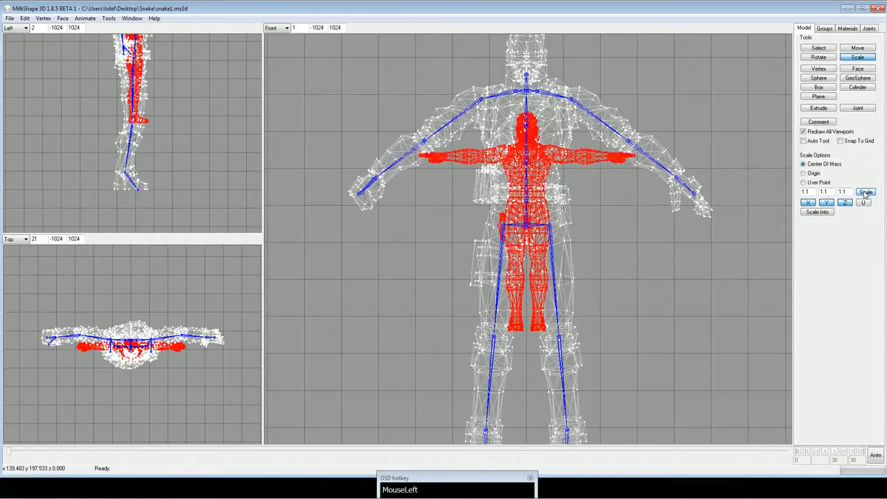
click(865, 193)
click(865, 193)
click(865, 193)
click(865, 193)
click(866, 193)
click(865, 194)
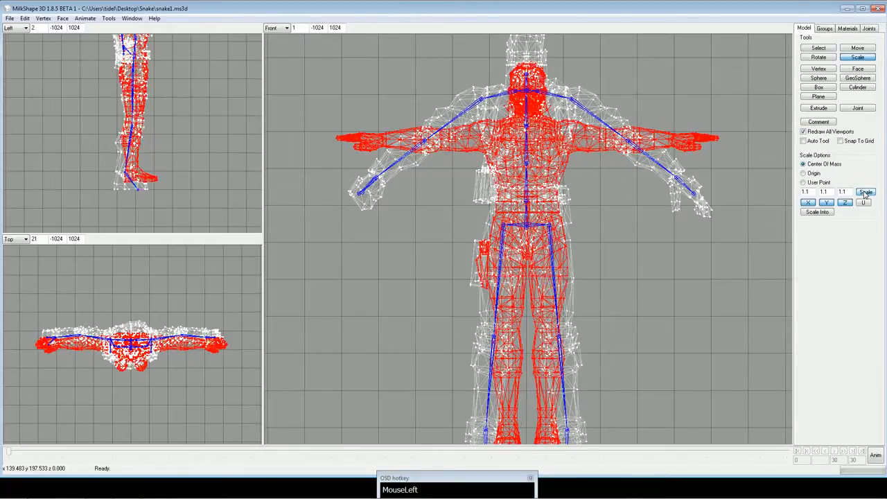
mouse_move(678, 160)
ctrl+mouse_down()
mouse_move(677, 105)
mouse_move(677, 162)
ctrl+mouse_up()
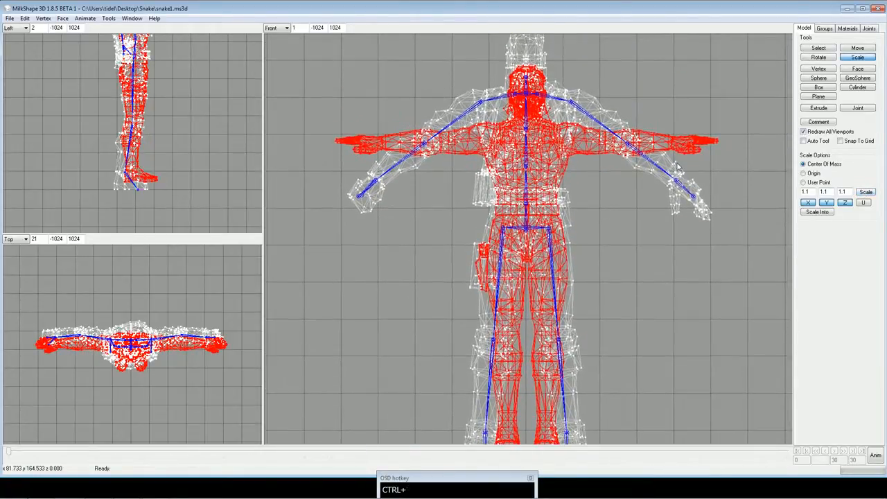
click(867, 192)
Try scaling the Snake model by a further 1.1 and undo that scaling.
ctrl+drag(644, 199, 668, 217)
click(867, 194)
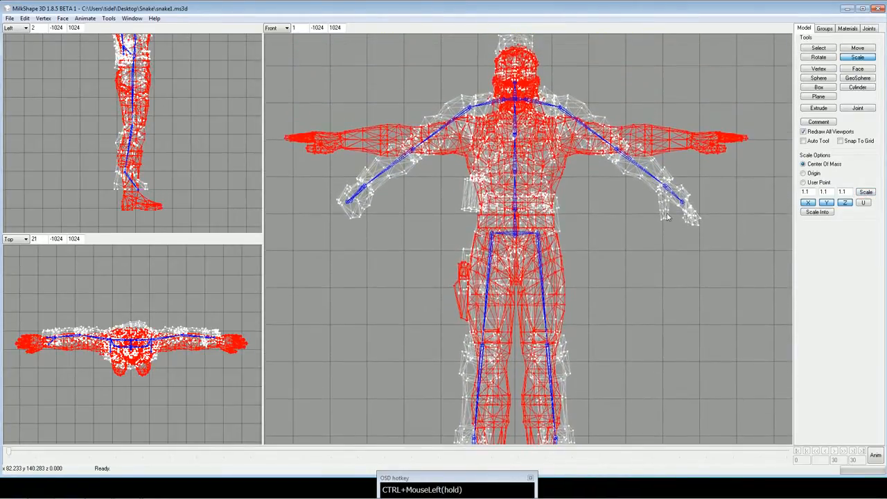
key(ctrl+z)
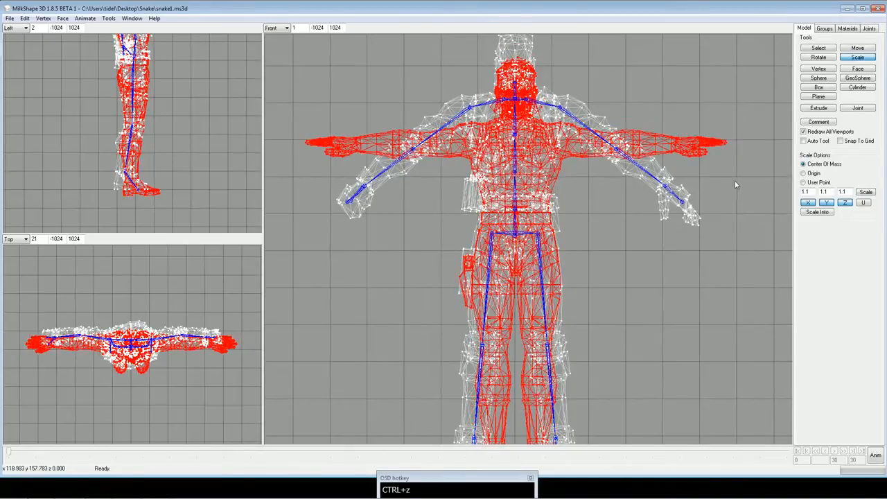
Move the Snake model up along Y by 10 and by another 5.
click(807, 193)
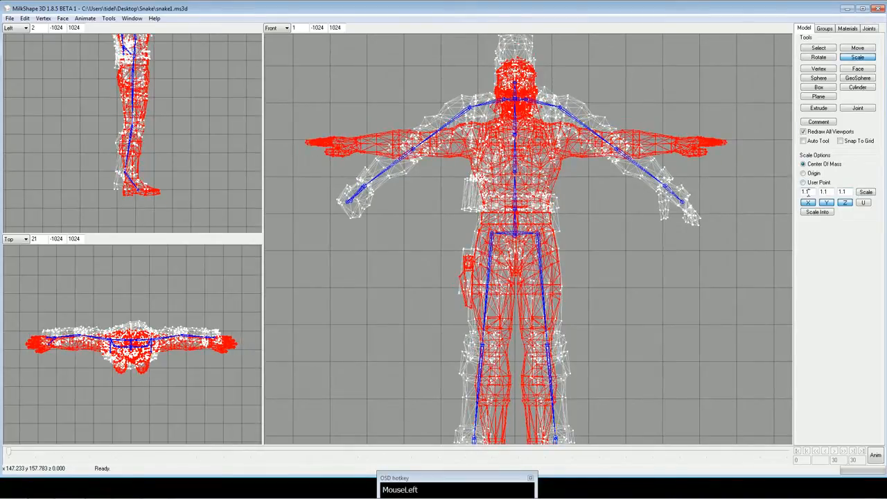
click(868, 49)
click(866, 164)
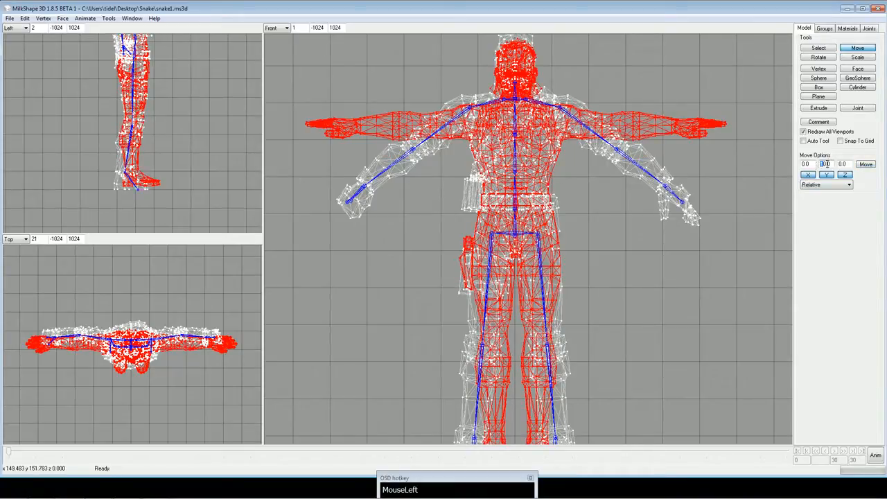
drag(826, 164, 818, 165)
text(5)
click(872, 165)
ctrl+drag(638, 174, 639, 258)
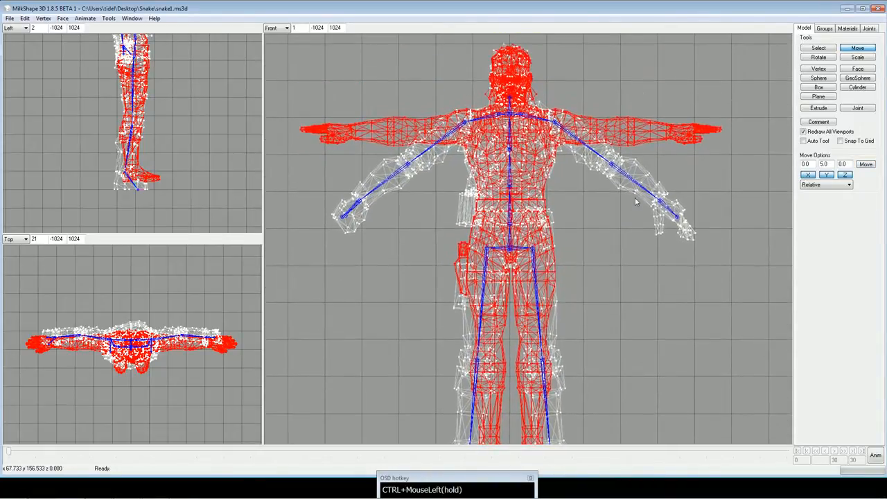
Scale the Snake model once by 1.05 on X, Y and Z about its center of mass.
click(857, 58)
drag(811, 193, 809, 194)
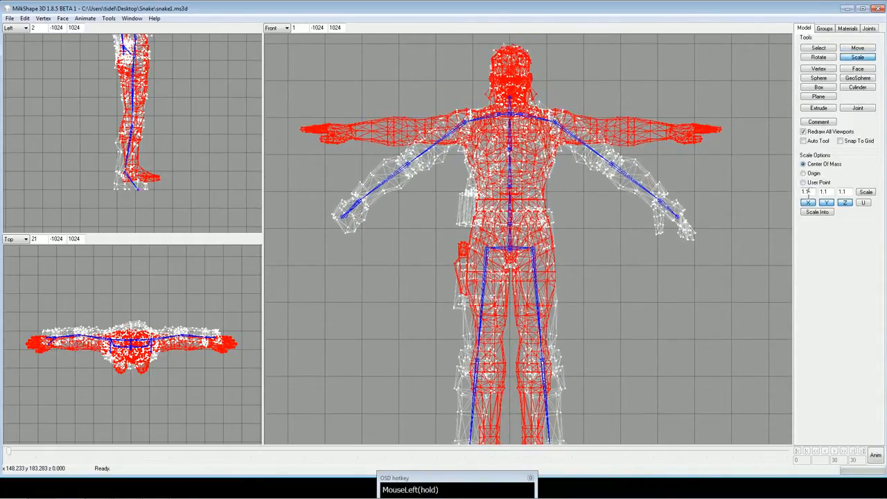
text(1.05)
click(826, 194)
text(1.05)
click(843, 193)
text(1.0)
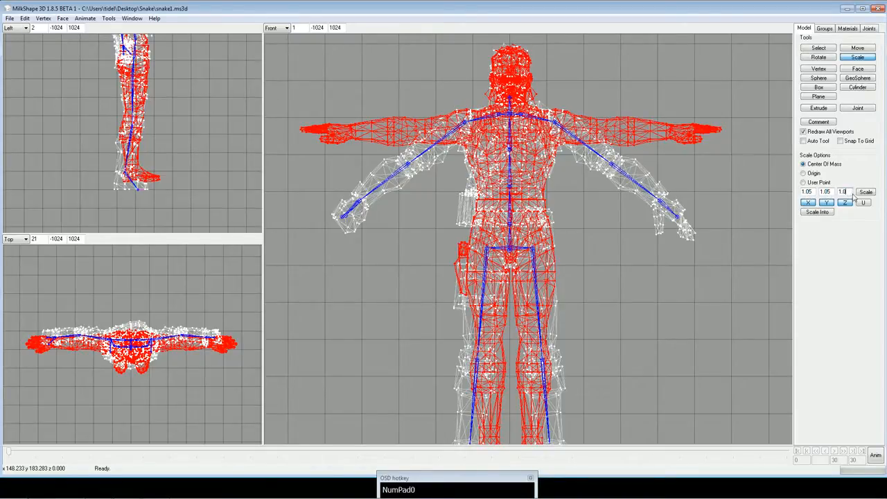
click(865, 194)
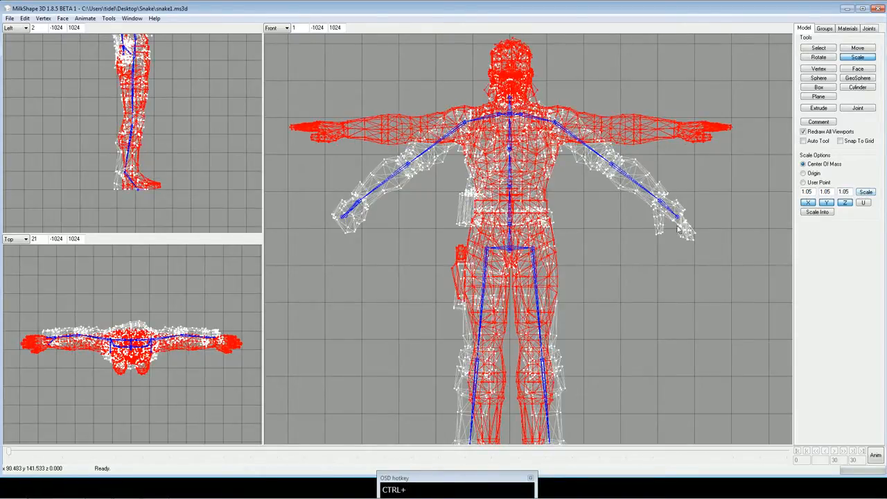
Lower the Snake model with two moves of -1 along Y.
ctrl+drag(680, 229, 677, 194)
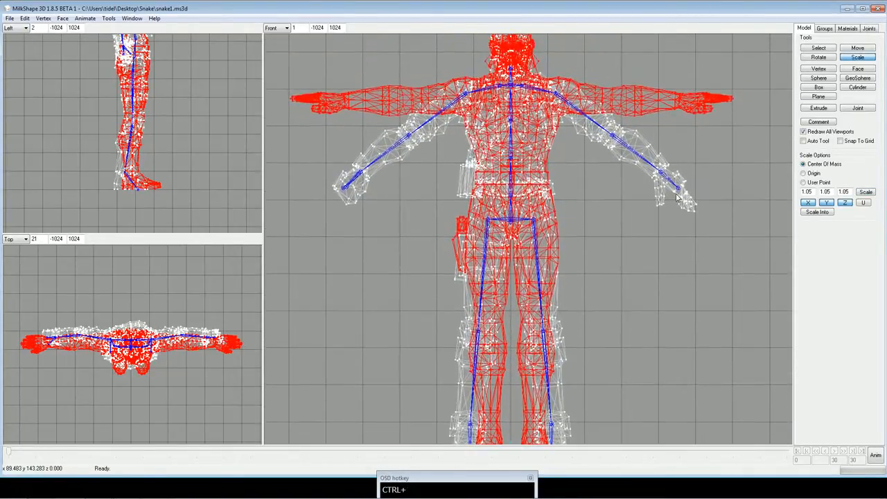
mouse_move(717, 113)
ctrl+mouse_down()
mouse_move(717, 139)
mouse_move(718, 74)
mouse_move(715, 118)
ctrl+mouse_up()
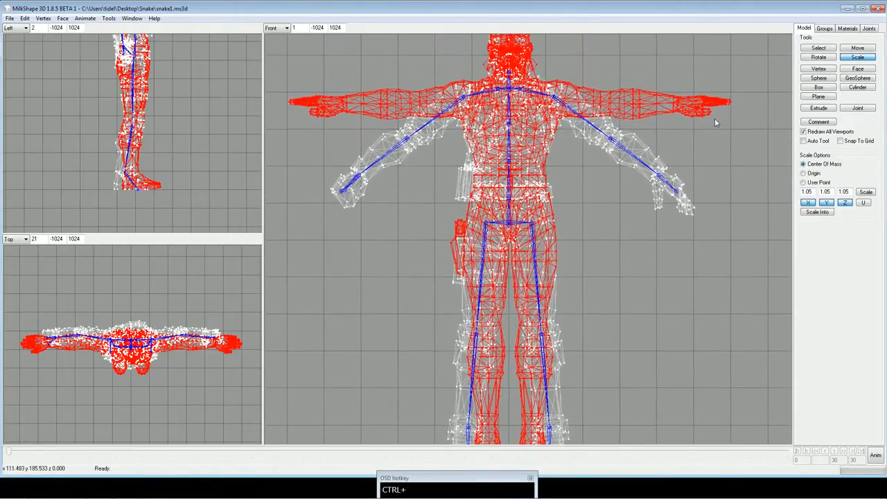
click(864, 49)
drag(825, 163, 821, 164)
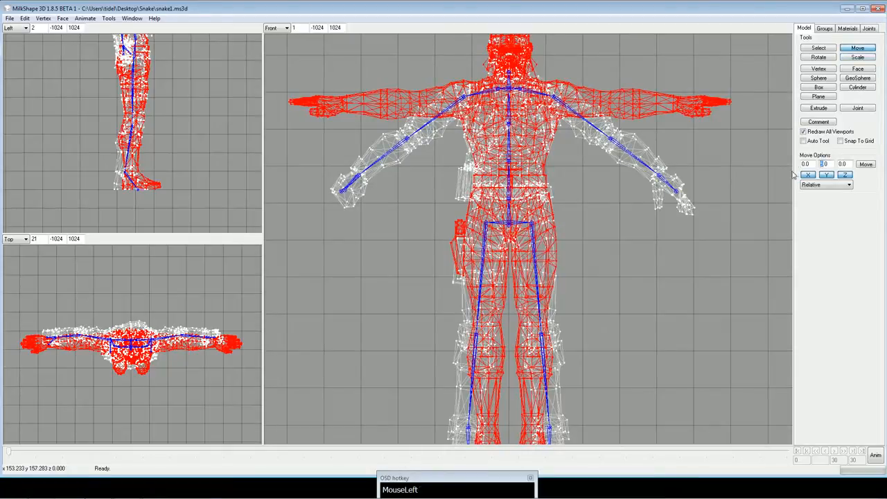
text(-1)
click(867, 165)
click(866, 164)
ctrl+drag(602, 236, 624, 238)
Raise the Snake model by 1 along Y to line its soles up with the merc's.
drag(832, 164, 821, 164)
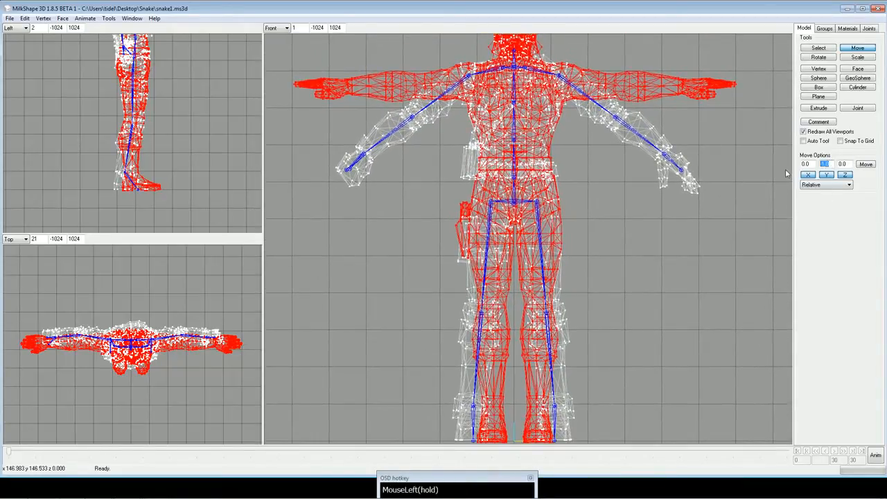
text(0)
key(BackSpace)
text(1)
click(863, 164)
Examine how the Snake's feet, legs and hips line up with the merc's mesh and leg bones in the front view.
ctrl+drag(668, 305, 663, 281)
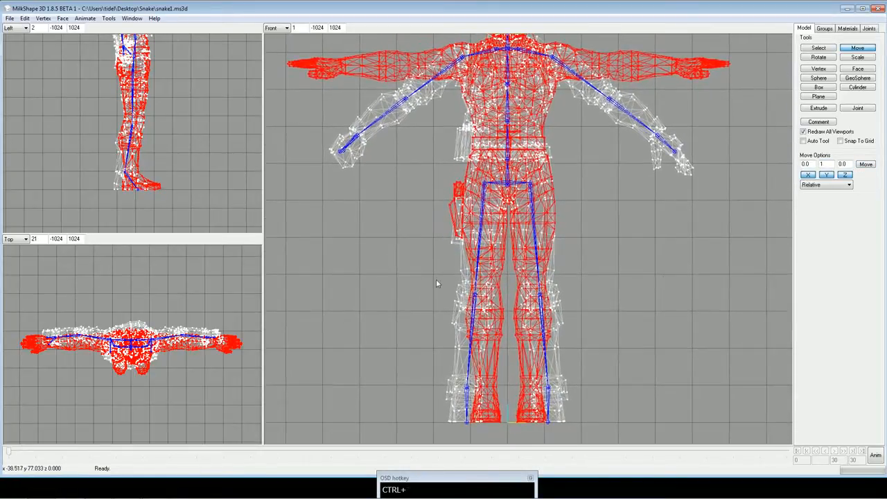
ctrl+drag(551, 332, 551, 186)
scroll(551, 263, up, 6)
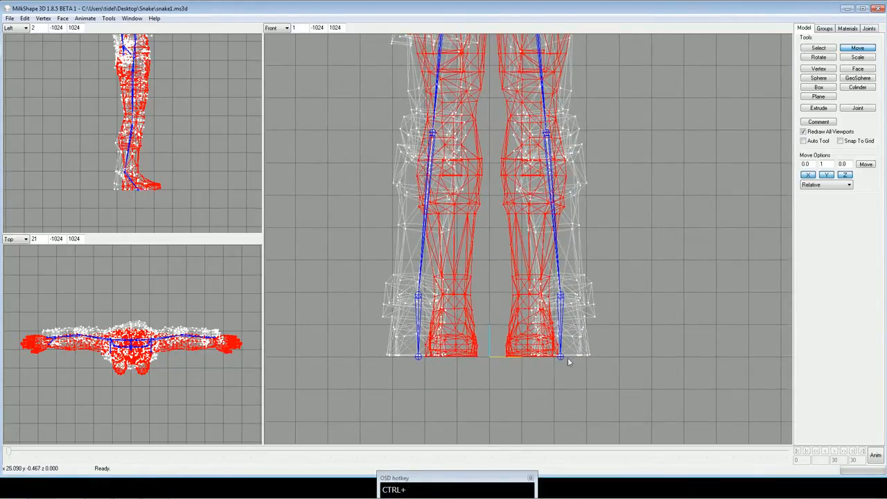
ctrl+drag(431, 167, 416, 249)
ctrl+drag(402, 160, 431, 294)
ctrl+drag(480, 306, 446, 95)
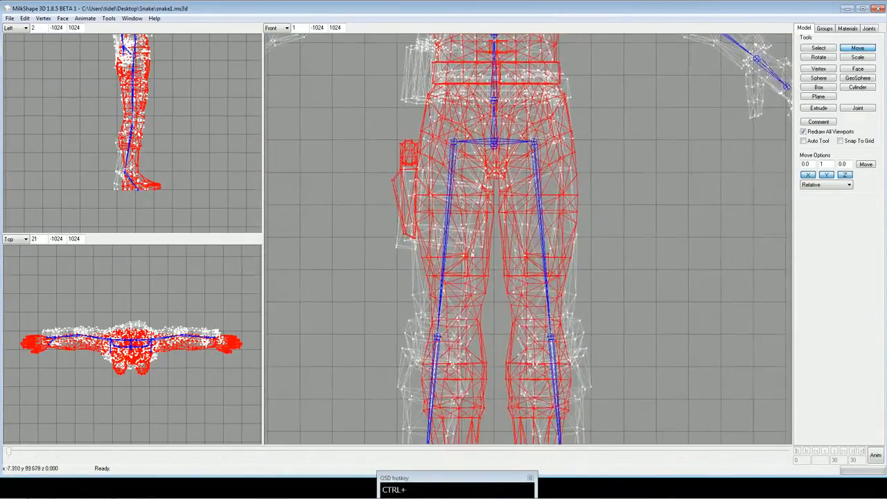
Examine how the Snake's hips, torso and shoulders line up with the merc's mesh and skeleton in the front and top views.
ctrl+drag(465, 402, 453, 351)
ctrl+drag(451, 279, 457, 330)
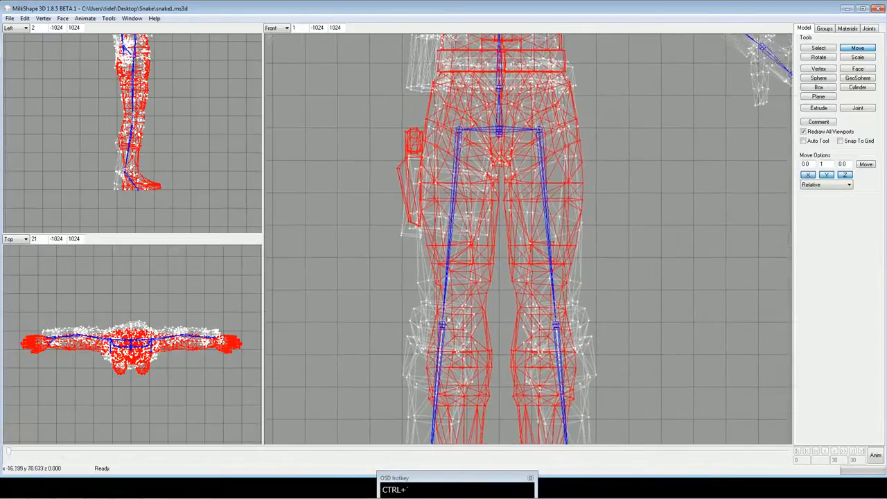
ctrl+drag(455, 177, 498, 279)
ctrl+drag(516, 235, 514, 309)
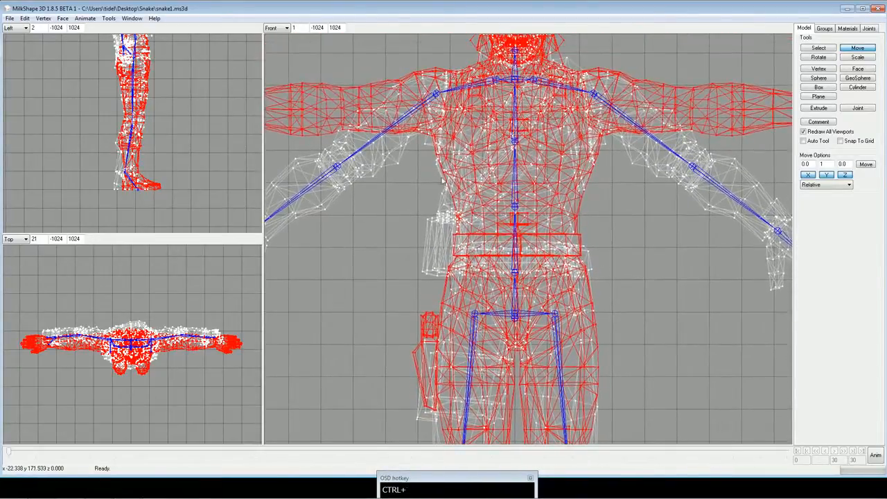
ctrl+drag(495, 162, 514, 193)
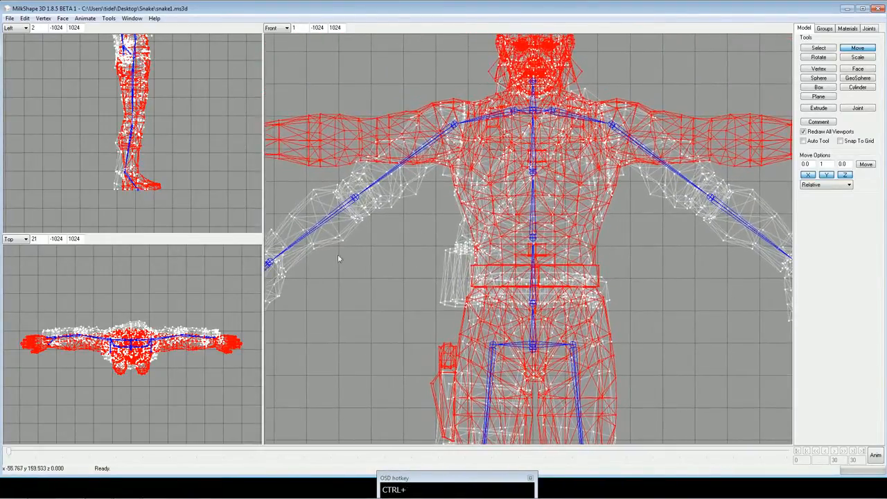
scroll(163, 375, up, 5)
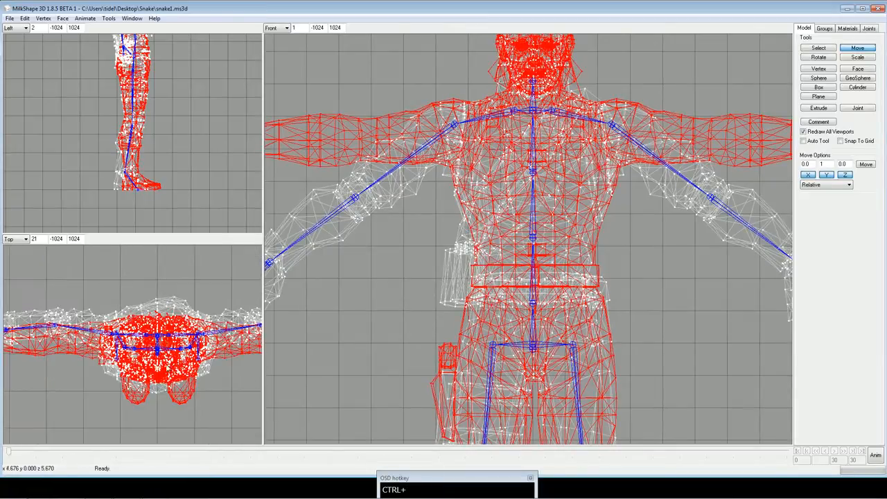
mouse_move(163, 378)
ctrl+mouse_down()
mouse_move(130, 391)
mouse_move(170, 368)
mouse_move(158, 380)
ctrl+mouse_up()
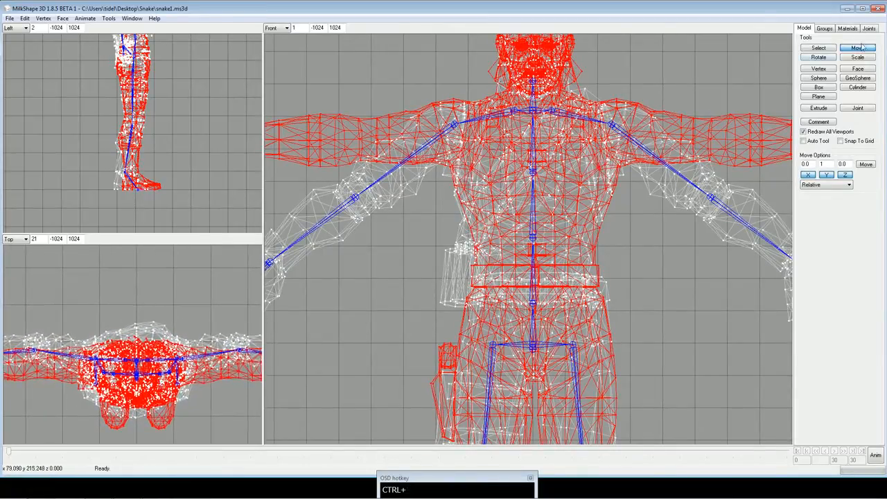
Shift the Snake model backward with repeated moves of -1 along Z, keeping X and Y at 0.
drag(828, 164, 784, 172)
text(0)
drag(848, 164, 798, 172)
text(-1)
ctrl+drag(174, 298, 212, 285)
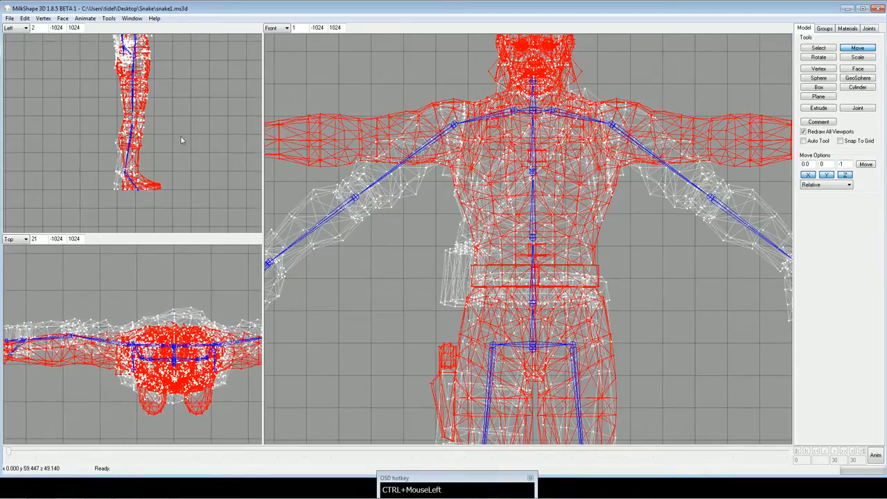
ctrl+drag(183, 139, 242, 166)
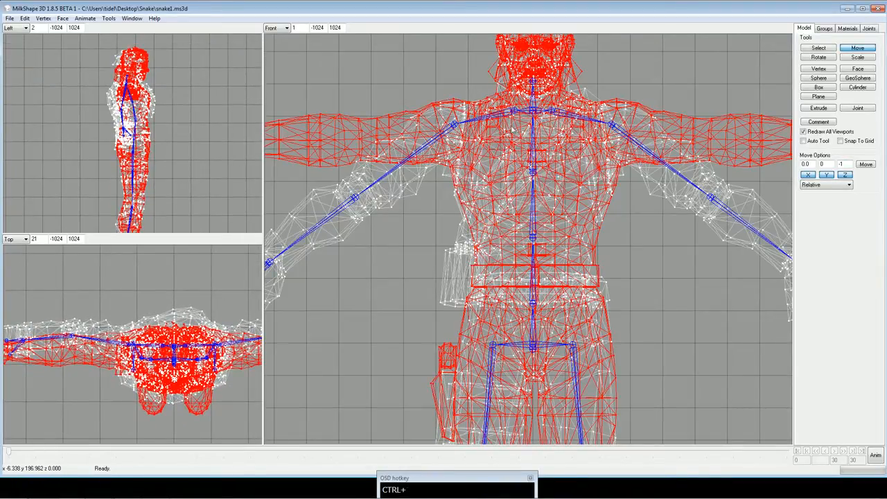
click(873, 165)
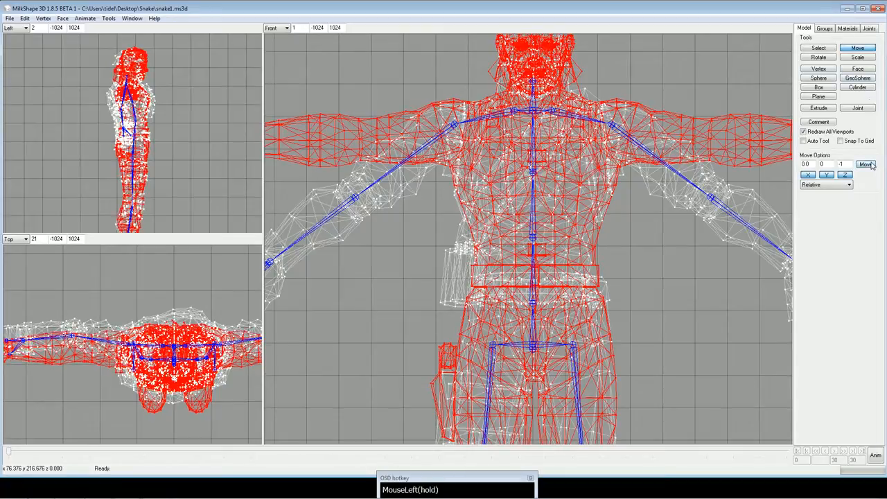
click(872, 165)
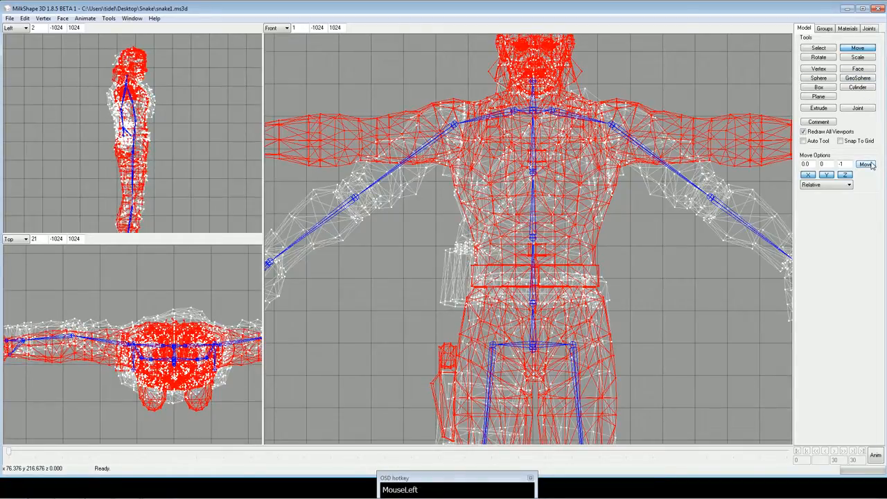
click(872, 165)
Examine the Snake's head and shoulders against the merc's mesh and bones in the side view, and the overall fit in the front view.
ctrl+drag(240, 140, 197, 142)
scroll(219, 139, up, 3)
ctrl+drag(197, 111, 200, 192)
ctrl+drag(200, 129, 202, 151)
ctrl+drag(544, 212, 533, 181)
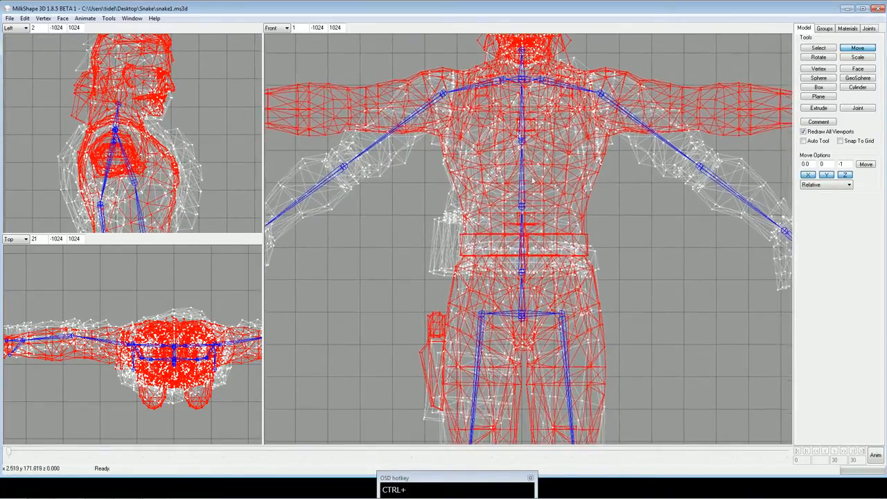
scroll(532, 181, down, 2)
scroll(729, 111, up, 1)
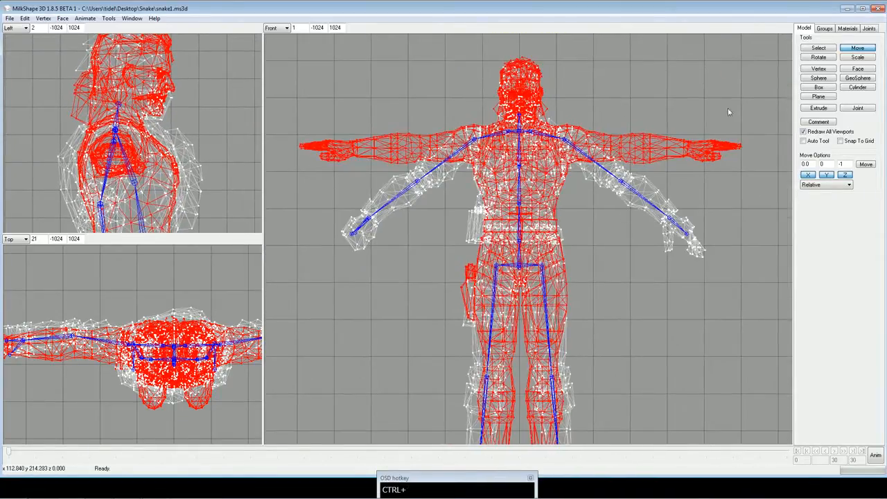
Deselect the Snake model and bring the complete figure into the front view.
click(818, 47)
click(690, 95)
ctrl+drag(611, 275, 599, 223)
scroll(609, 216, down, 1)
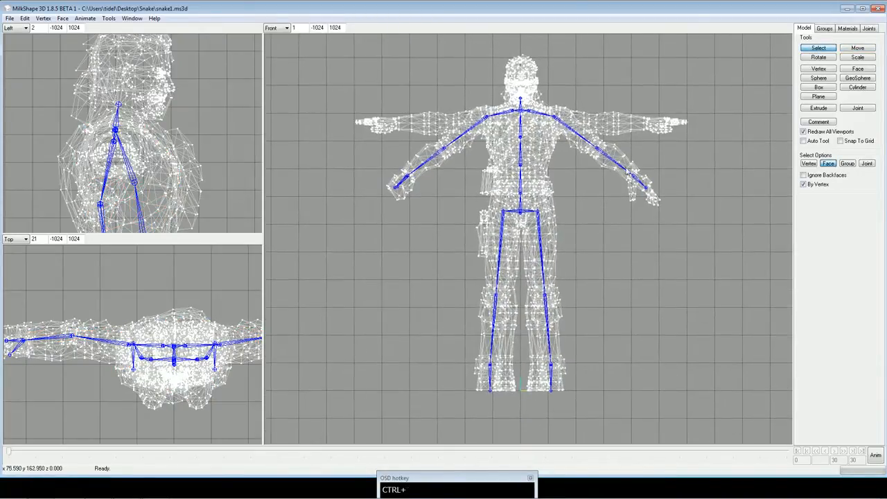
Hide the MercMaleBBodyA and MercMaleBHeadA groups so that only the Snake mesh and the skeleton are shown.
click(825, 29)
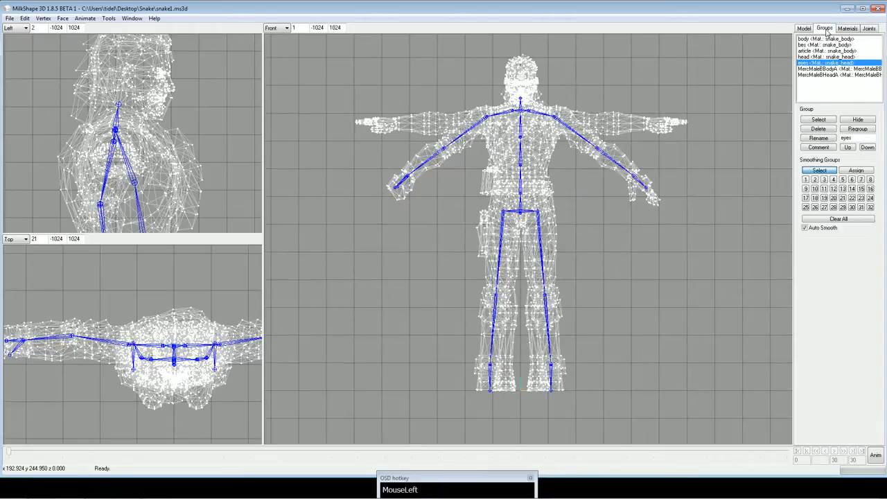
click(830, 45)
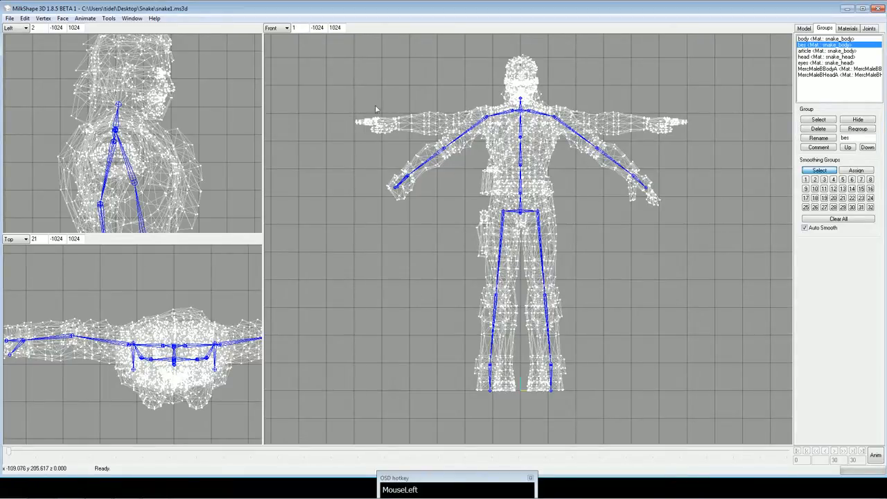
click(807, 29)
click(824, 29)
click(823, 69)
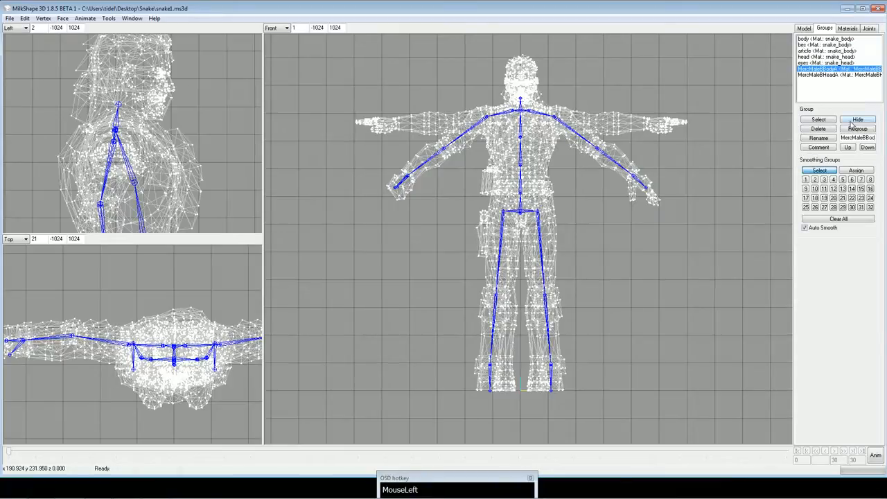
click(853, 122)
click(820, 75)
click(857, 122)
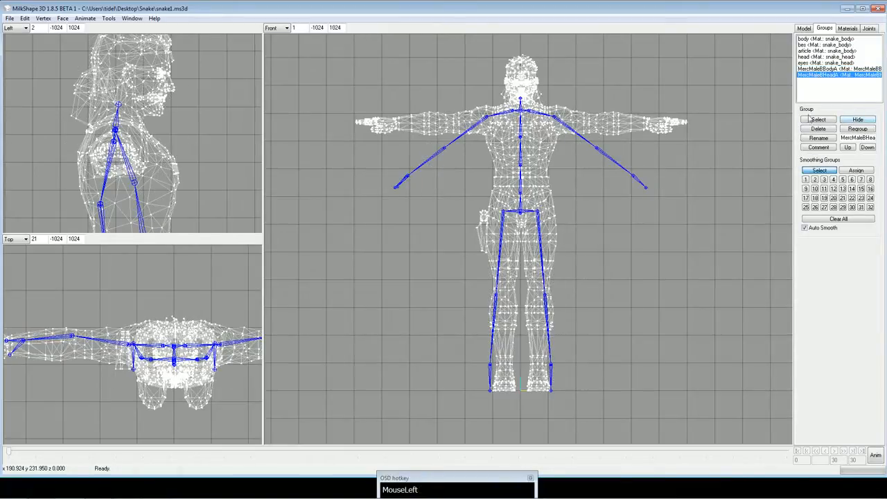
Select all vertices of the Snake's left arm and hand, from just outside the shoulder to the fingertips, in the front view.
click(805, 31)
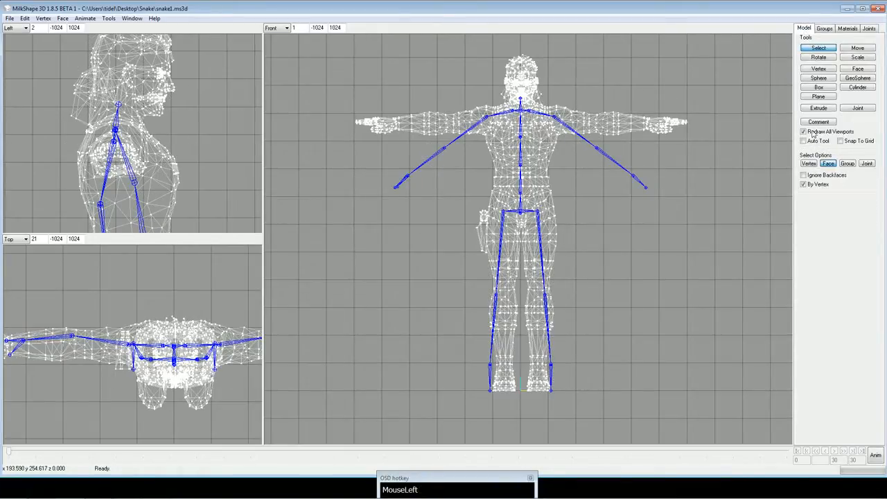
click(809, 164)
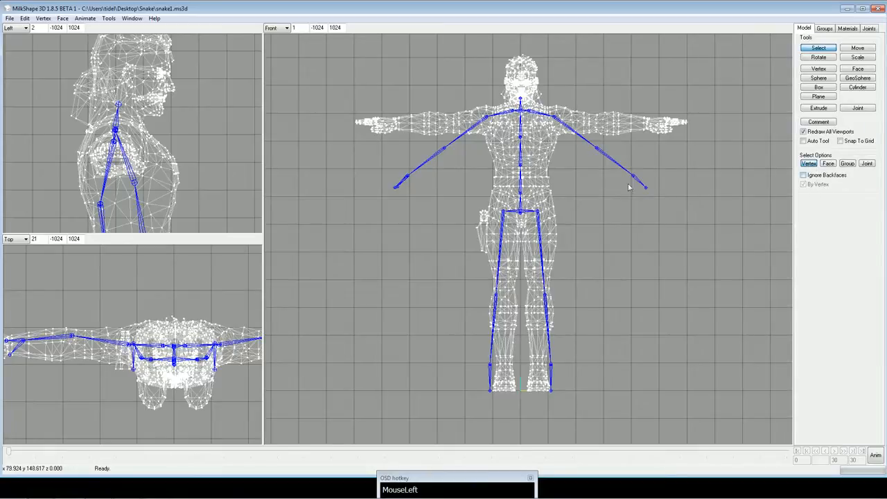
scroll(574, 169, up, 5)
ctrl+drag(572, 111, 504, 220)
ctrl+drag(565, 216, 523, 229)
ctrl+drag(537, 212, 512, 196)
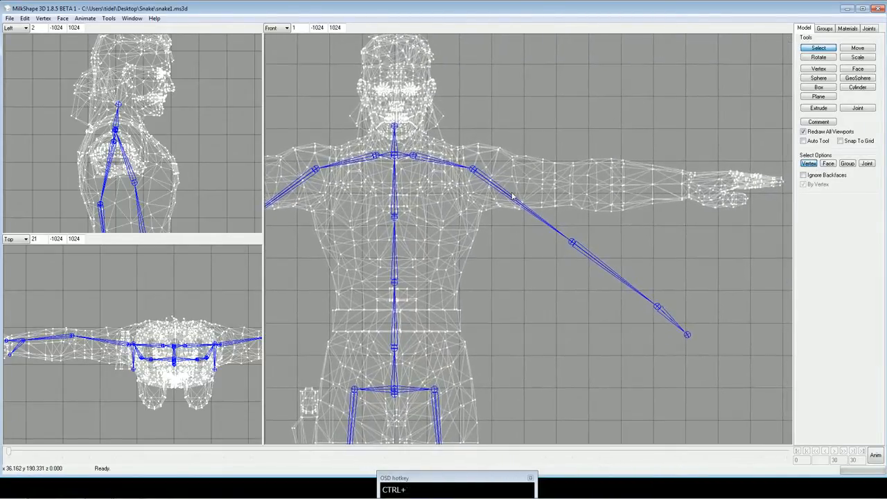
shift+drag(495, 140, 790, 261)
ctrl+drag(595, 241, 586, 243)
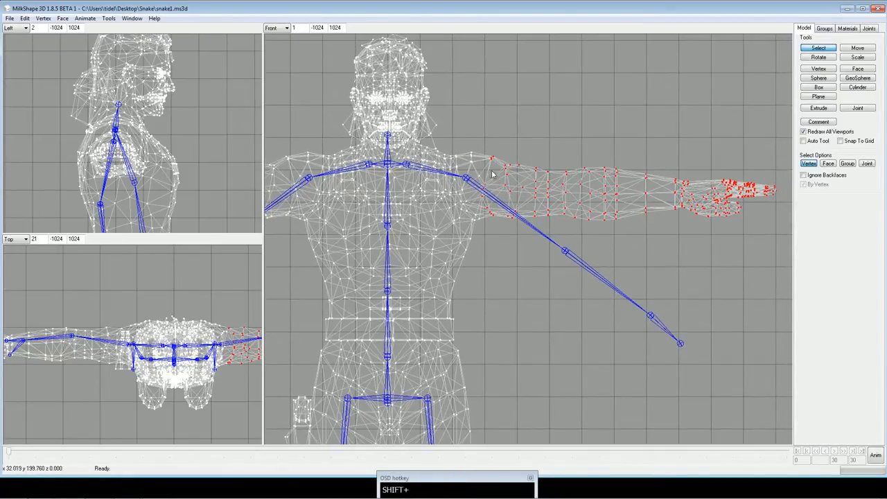
ctrl+drag(592, 230, 585, 254)
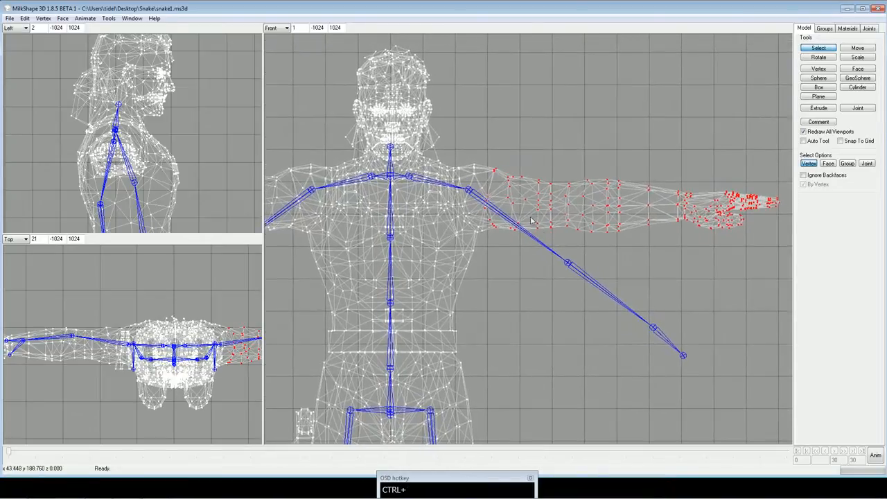
Try rotating the selected left arm vertices by 35 degrees on Z about the center of mass, and undo the rotation.
click(821, 58)
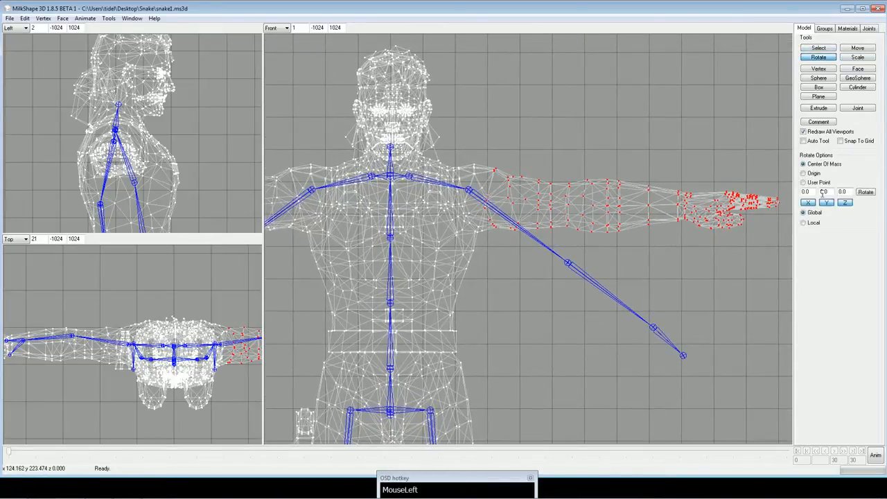
drag(841, 192, 834, 196)
text(35)
click(866, 192)
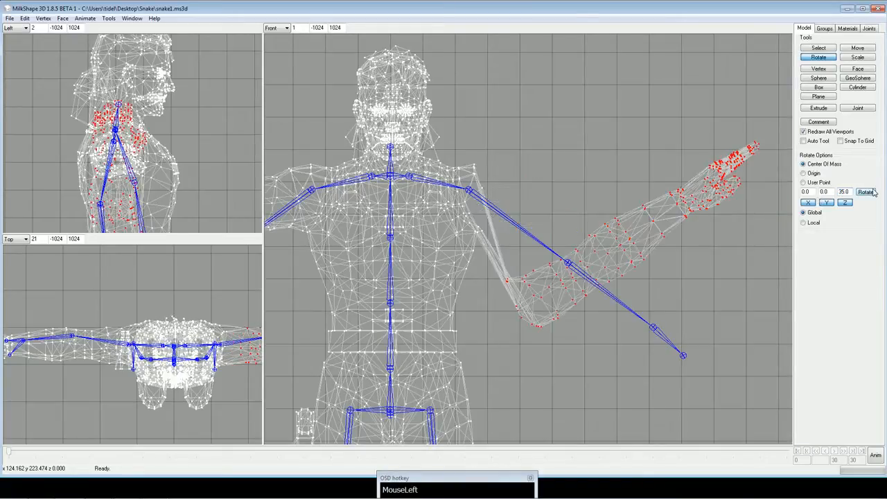
key(ctrl+z)
Rotate the selected left arm vertices by -35 degrees on Z about the center of mass.
drag(851, 192, 849, 204)
click(865, 194)
ctrl+drag(690, 206, 608, 208)
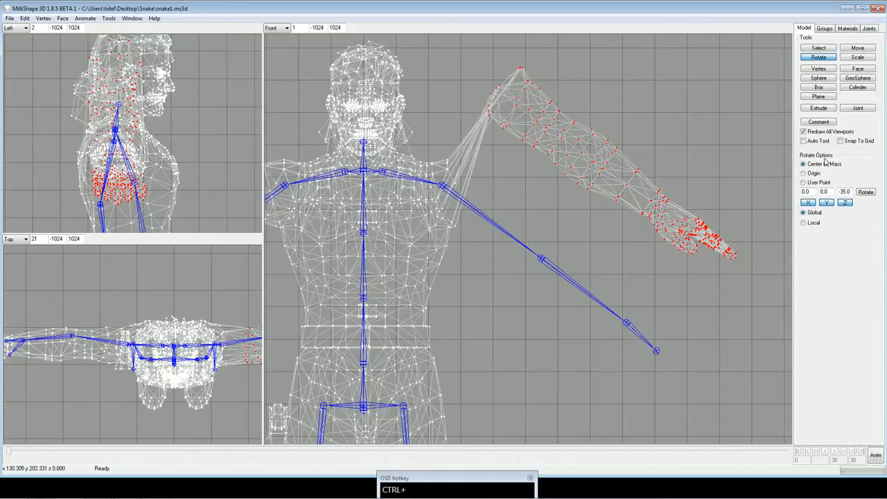
Move the rotated left arm vertices by -10 along X and -35 along Y, with Z at 0, onto the arm bones.
click(858, 49)
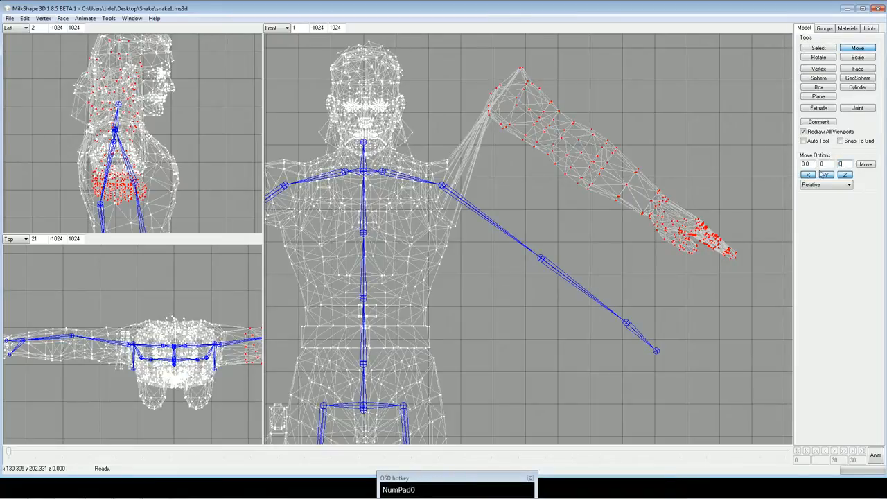
drag(825, 165, 808, 166)
text(-35)
click(866, 165)
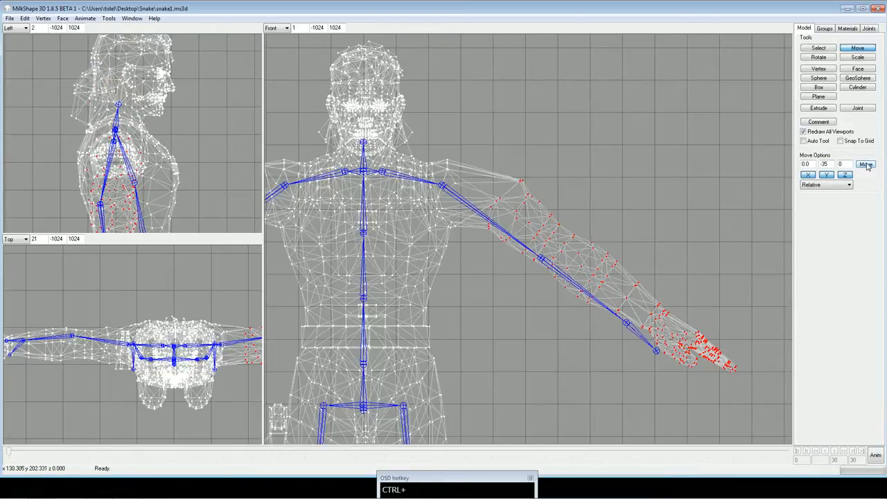
key(ctrl+z)
double_click(806, 165)
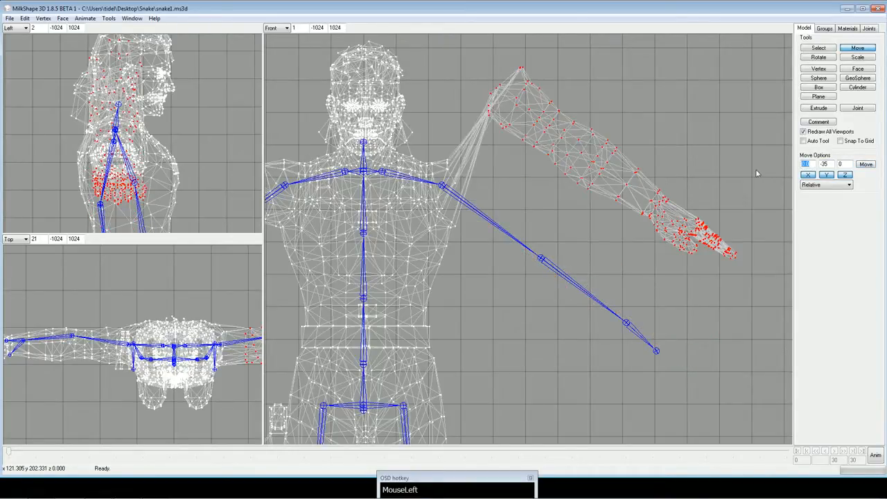
text(-1)
click(870, 167)
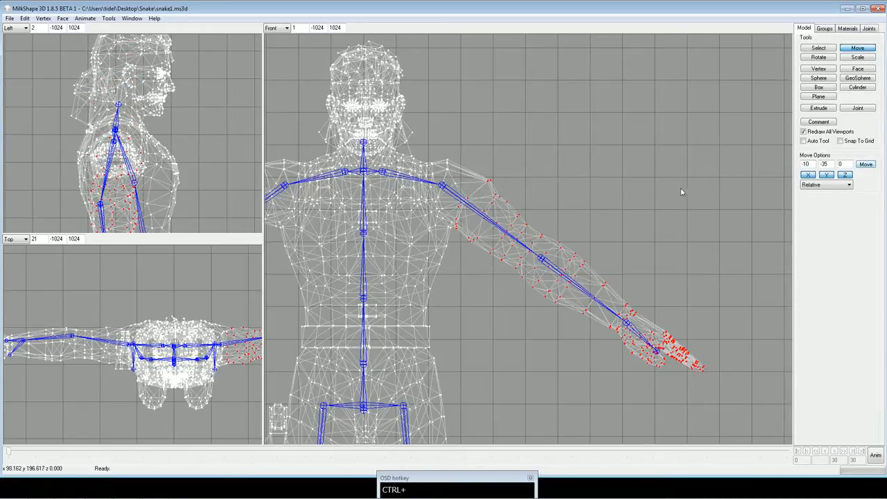
Check the left arm's fit, and select all vertices of the Snake's right arm and hand instead in the front view.
ctrl+drag(689, 189, 735, 207)
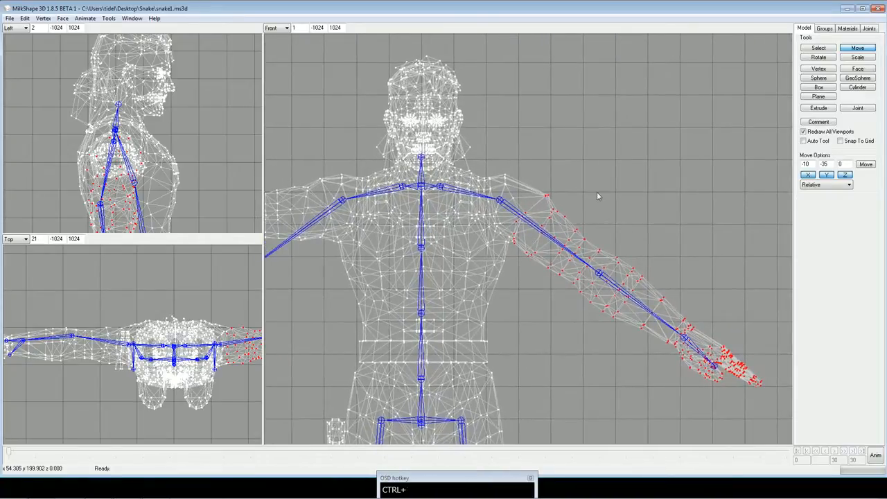
ctrl+drag(597, 192, 650, 192)
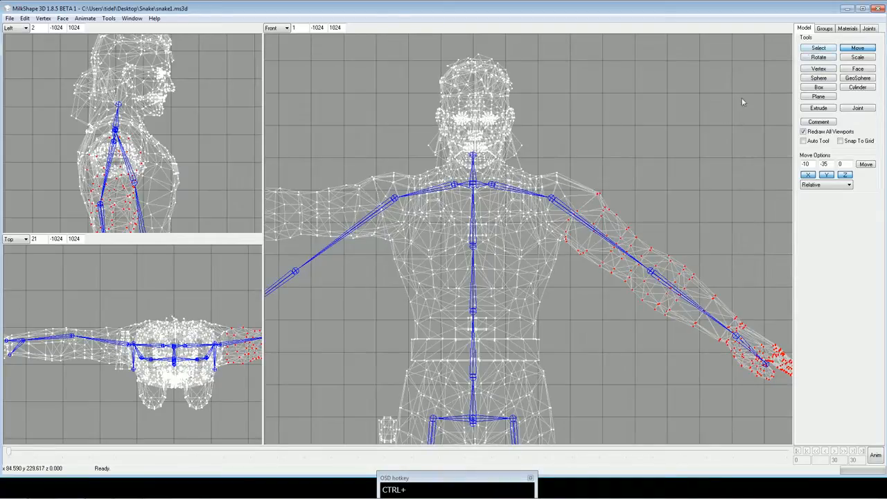
ctrl+drag(700, 135, 663, 134)
ctrl+drag(689, 165, 624, 192)
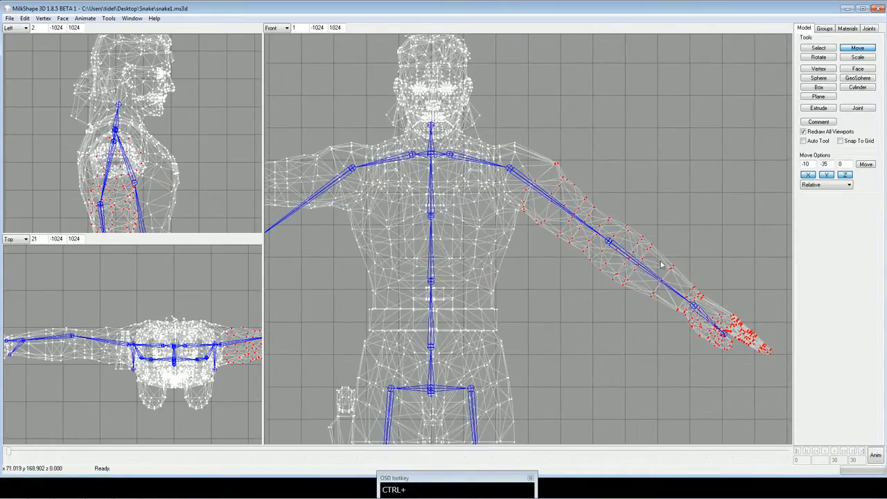
ctrl+drag(644, 250, 661, 246)
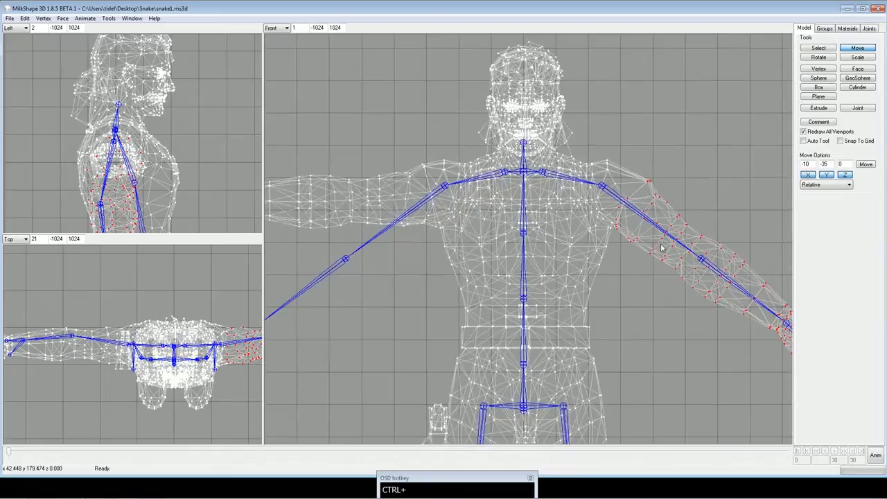
click(817, 47)
ctrl+drag(588, 168, 685, 182)
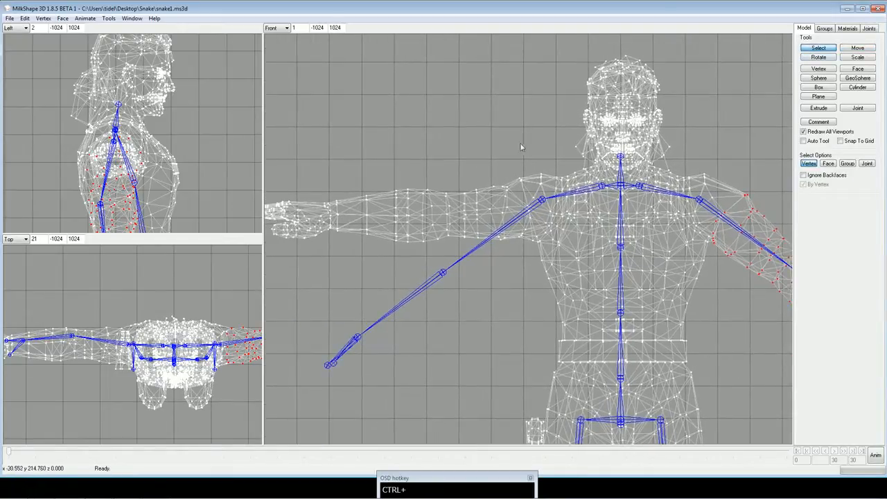
drag(505, 139, 529, 250)
shift+drag(470, 161, 515, 259)
shift+drag(386, 165, 532, 271)
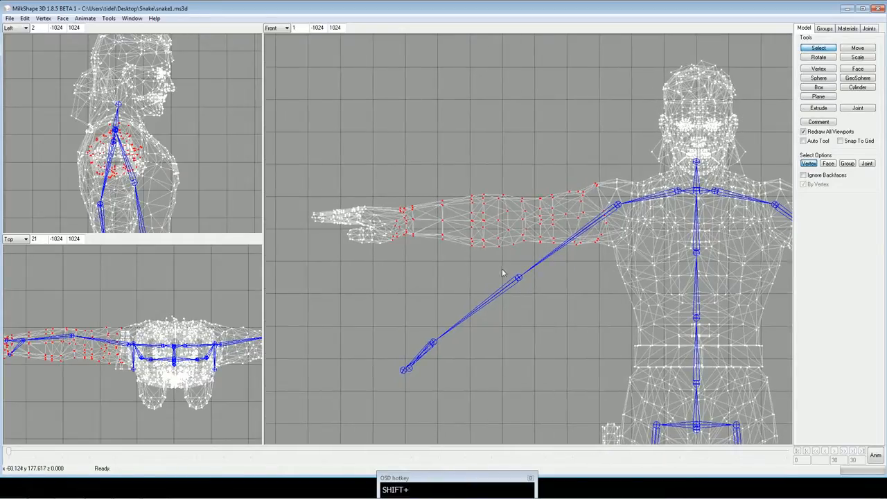
shift+drag(290, 160, 456, 299)
ctrl+drag(456, 300, 481, 229)
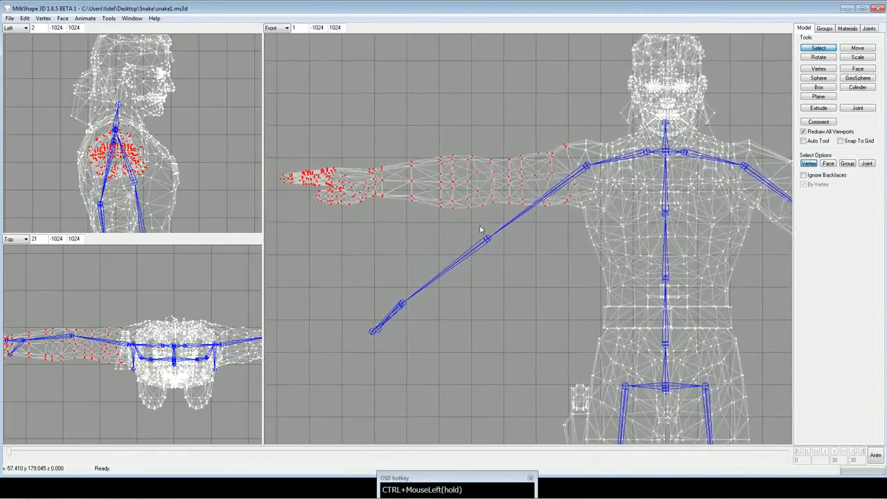
Rotate the selected right arm vertices by 35 degrees on Z about the center of mass.
click(816, 58)
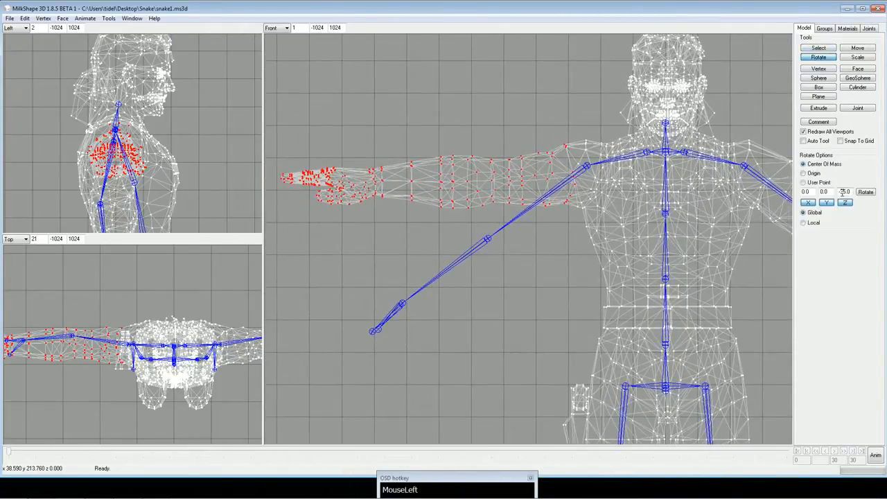
drag(821, 193, 839, 197)
click(866, 193)
click(870, 196)
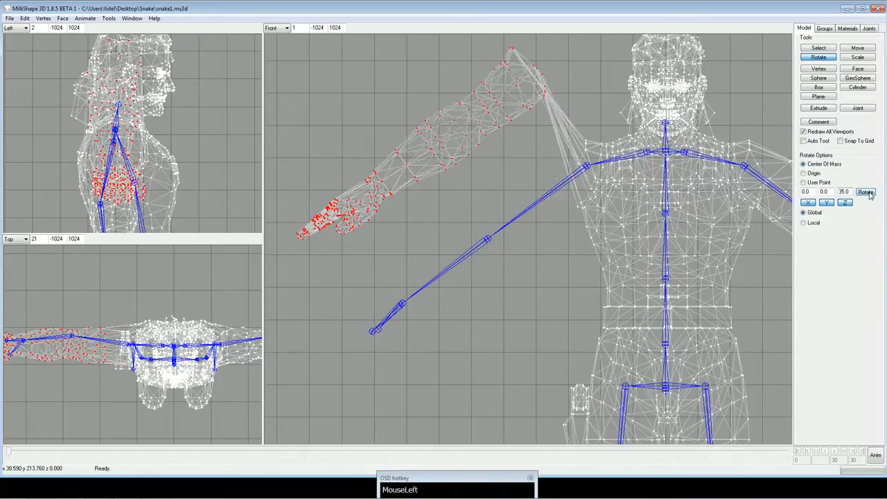
Move the rotated right arm vertices by 10 along X and -35 along Y, with Z at 0, onto the arm bones.
click(859, 48)
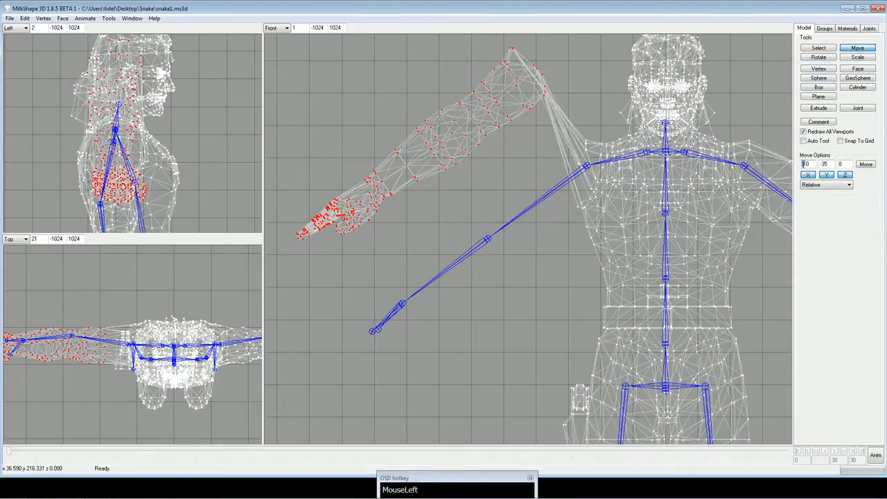
key(BackSpace)
click(867, 165)
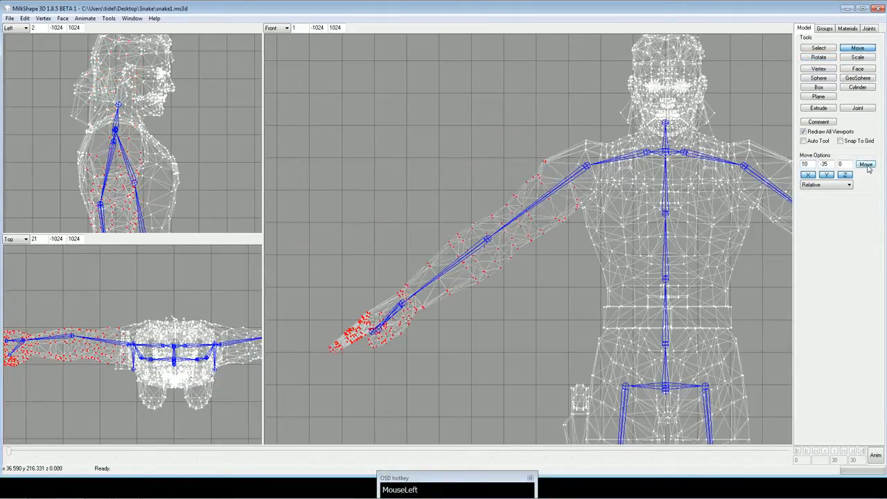
Check the arms' fit on the skeleton with textured shading in the front view, and return to wireframe.
ctrl+drag(608, 214, 578, 230)
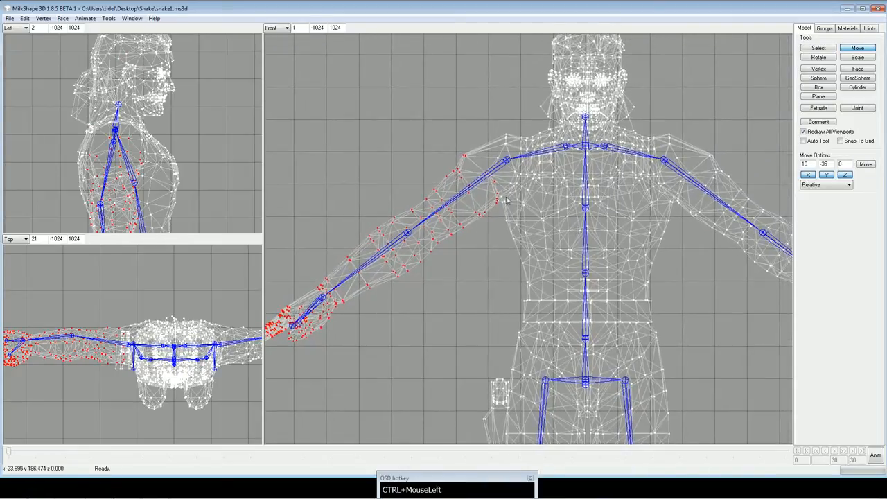
right_click(453, 111)
click(454, 145)
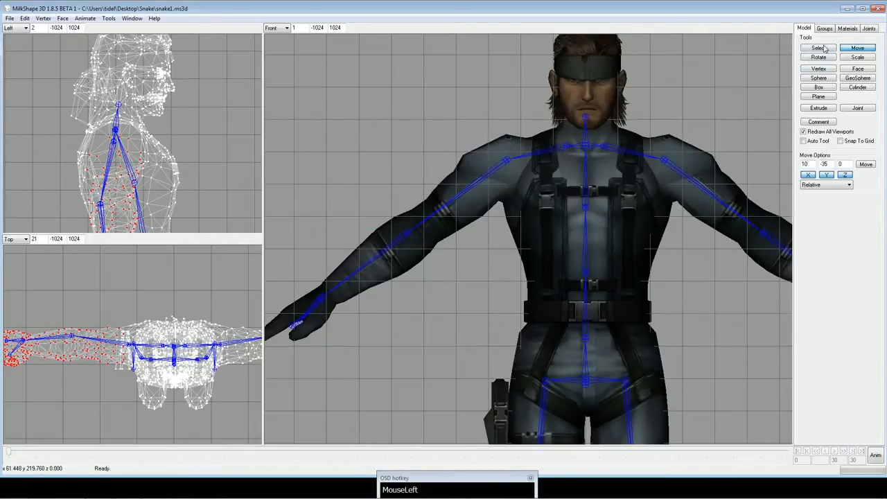
right_click(689, 99)
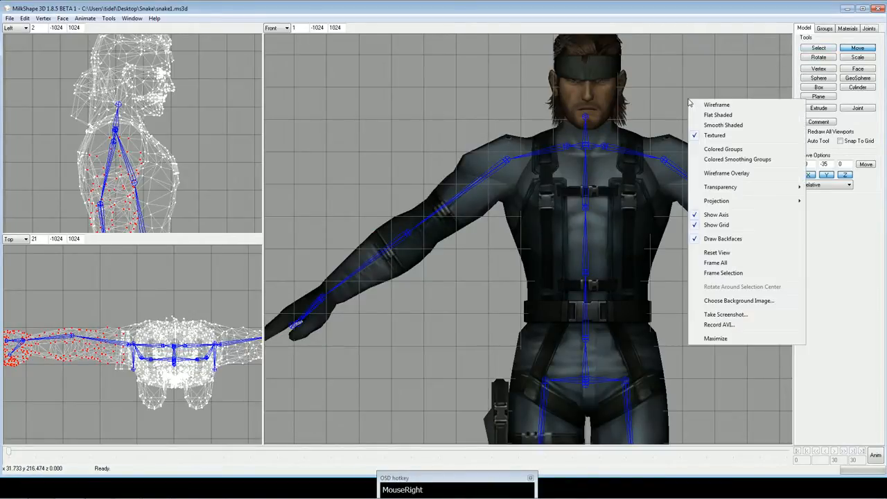
click(714, 105)
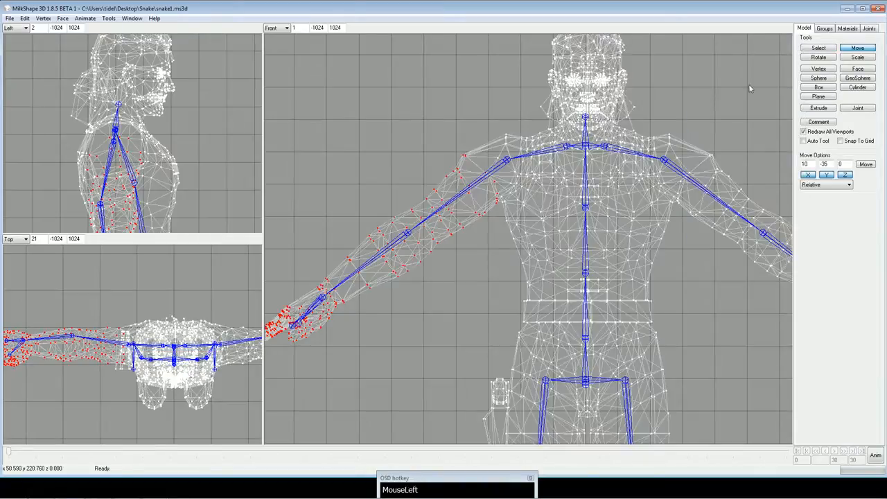
Scale the vertices at the top of both shoulders by 1.1 on X and 1 on Y and Z about the center of mass, and clear the selection.
click(806, 50)
drag(490, 122, 510, 150)
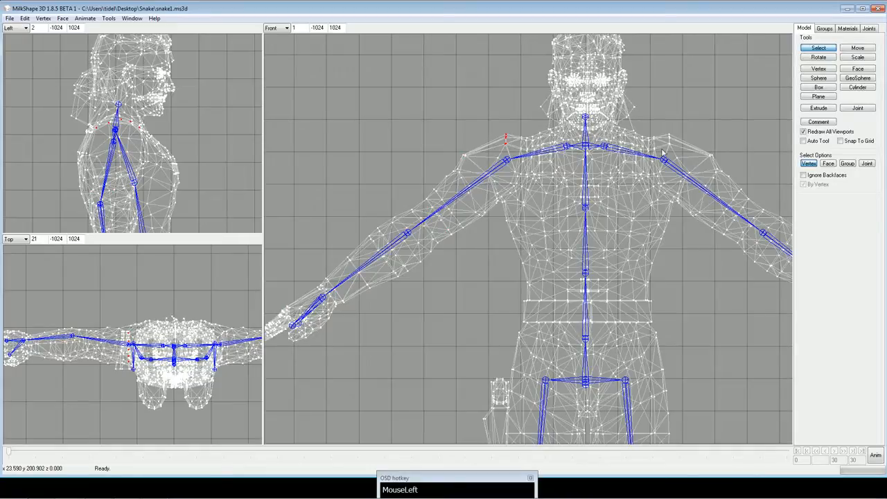
shift+drag(668, 126, 675, 150)
click(857, 56)
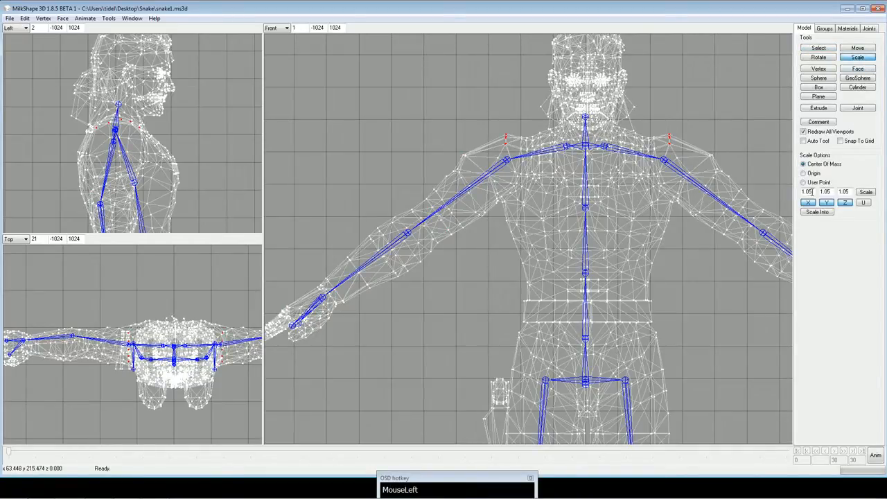
text(1)
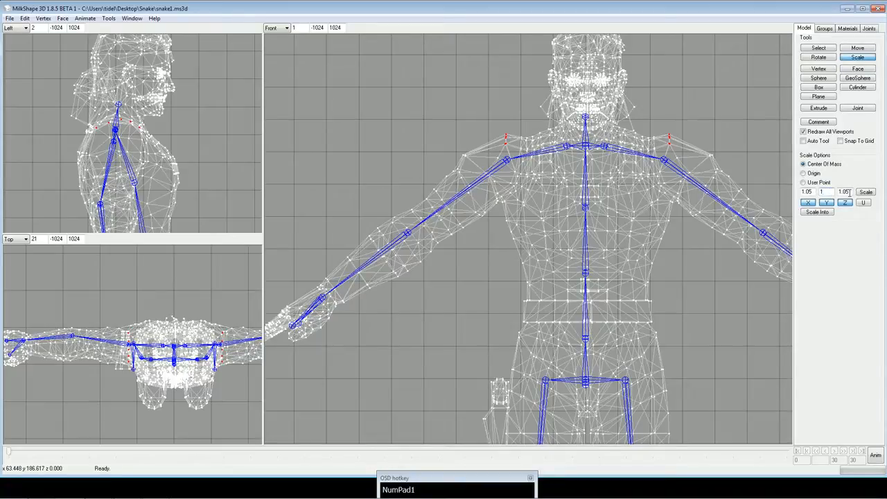
double_click(845, 192)
text(1)
click(812, 193)
text(1.1)
click(866, 193)
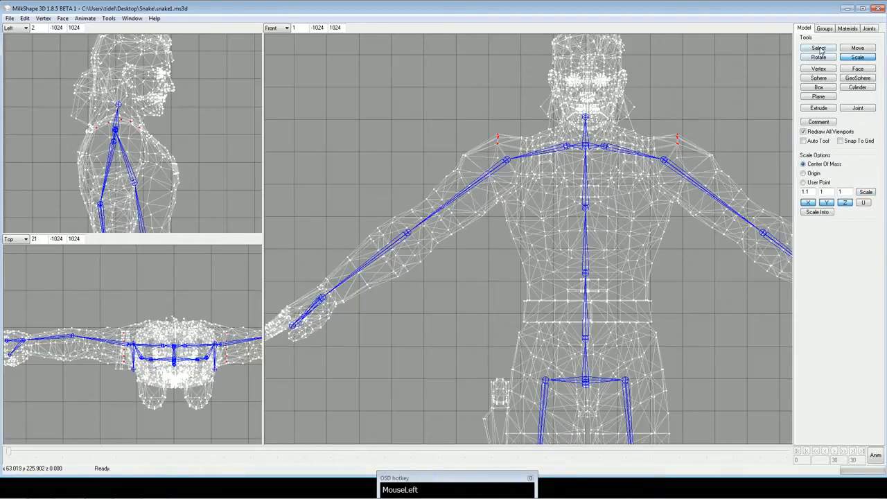
click(24, 18)
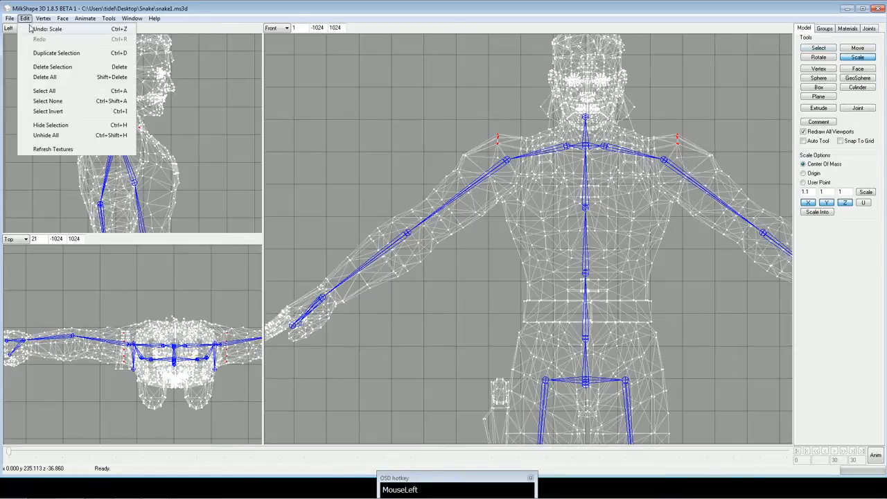
click(32, 26)
click(813, 49)
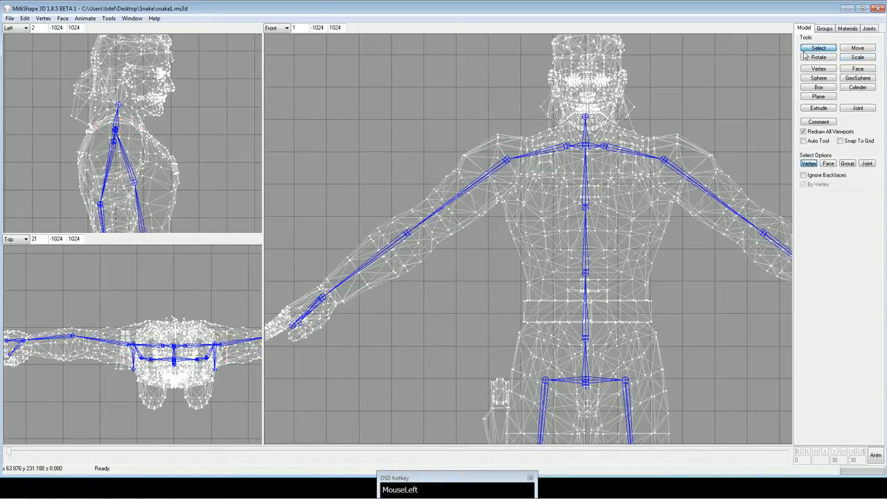
Delete the original MercMaleB body and head mesh groups, keeping only Snake's groups and the skeleton.
ctrl+drag(581, 260, 571, 225)
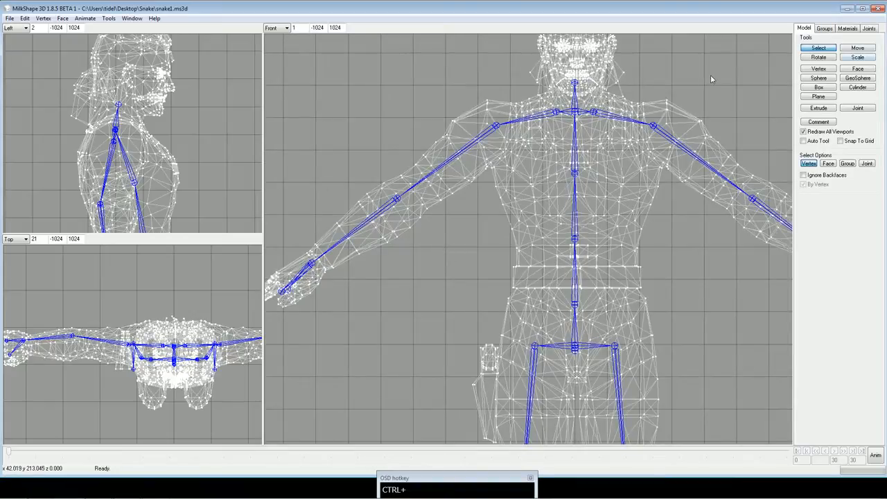
ctrl+drag(686, 174, 661, 58)
mouse_move(663, 312)
ctrl+mouse_down()
mouse_move(641, 149)
mouse_move(656, 230)
mouse_move(653, 308)
ctrl+mouse_up()
ctrl+drag(650, 152, 653, 298)
ctrl+drag(653, 170, 639, 240)
click(825, 28)
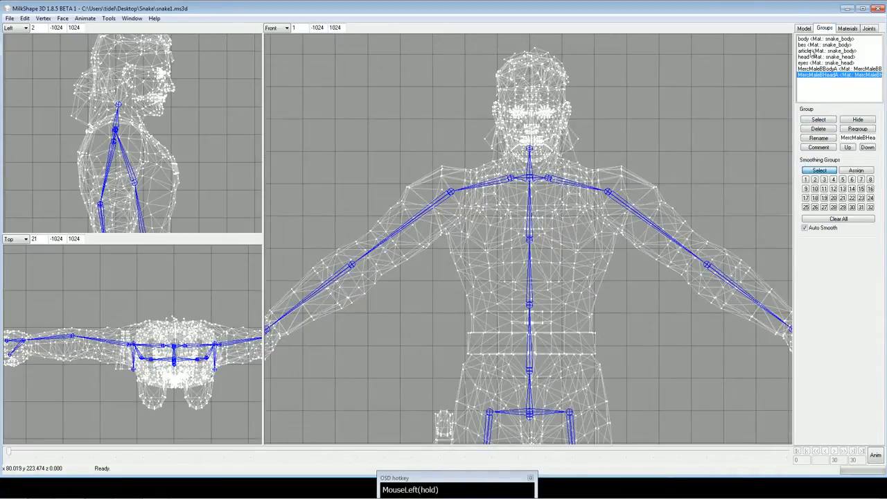
click(830, 70)
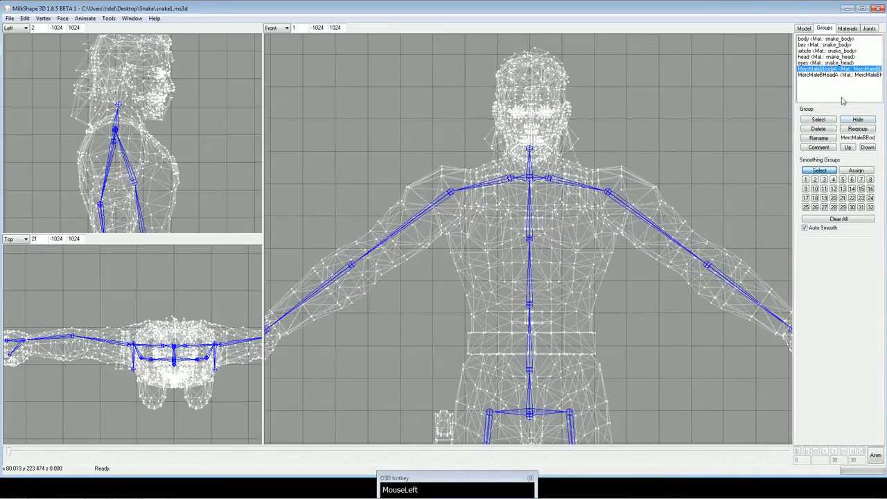
click(859, 120)
ctrl+drag(443, 155, 475, 126)
click(819, 119)
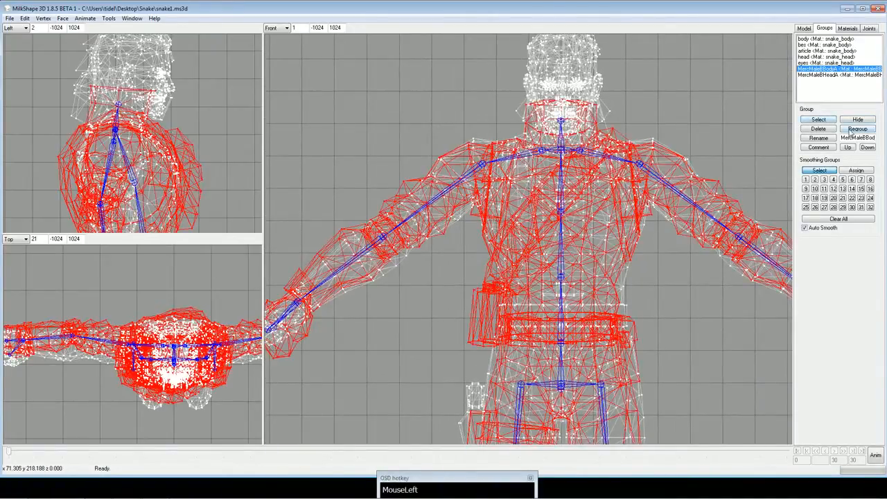
click(828, 131)
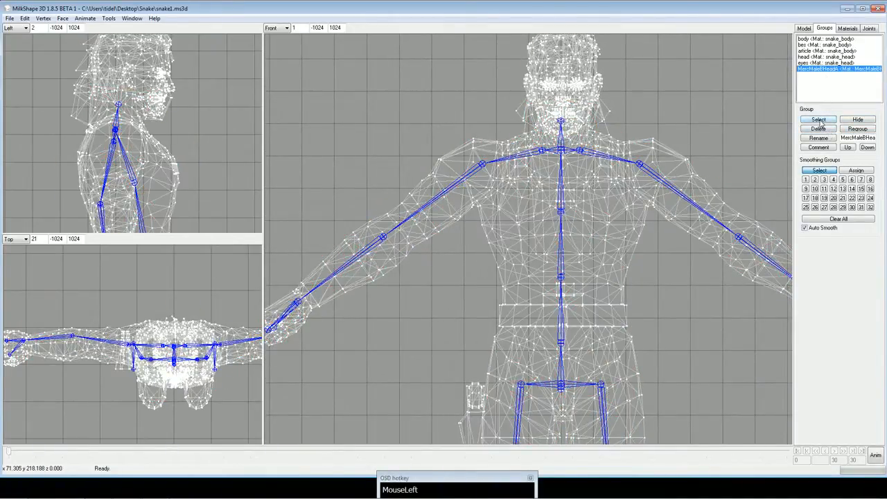
click(820, 120)
click(819, 130)
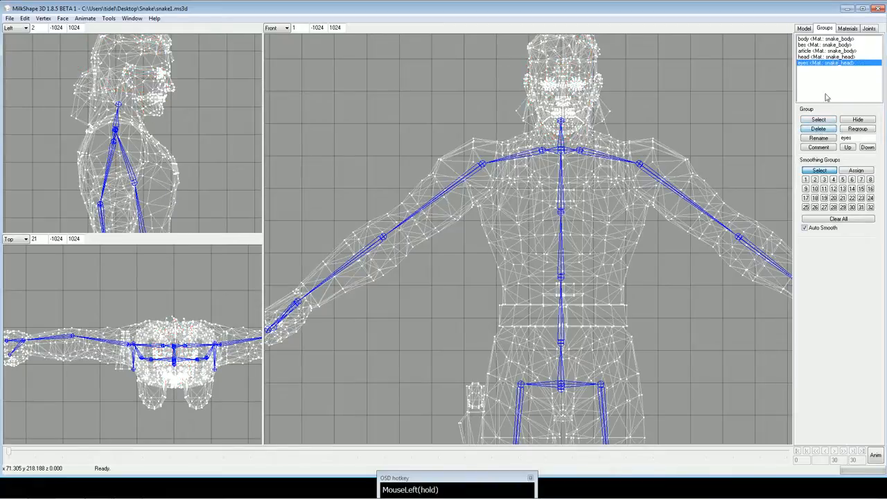
Delete the unused MercMaleBBodyA and MercMaleBHeadA materials.
click(849, 28)
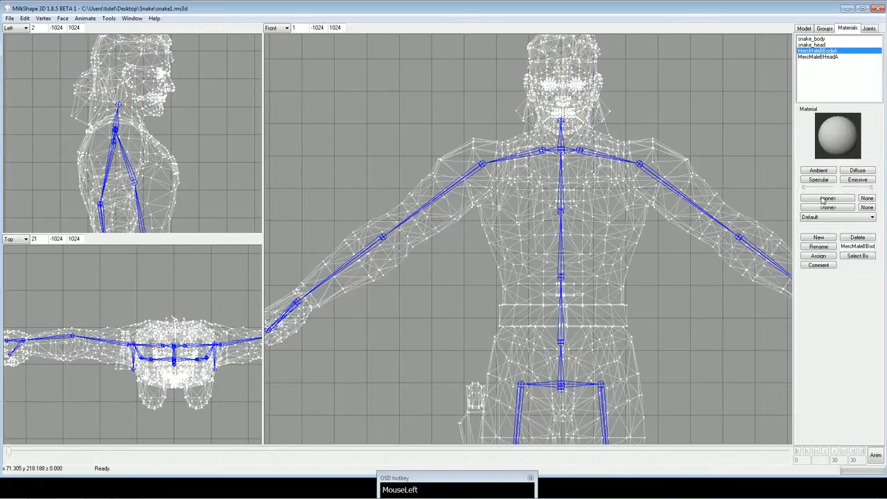
click(857, 238)
click(857, 237)
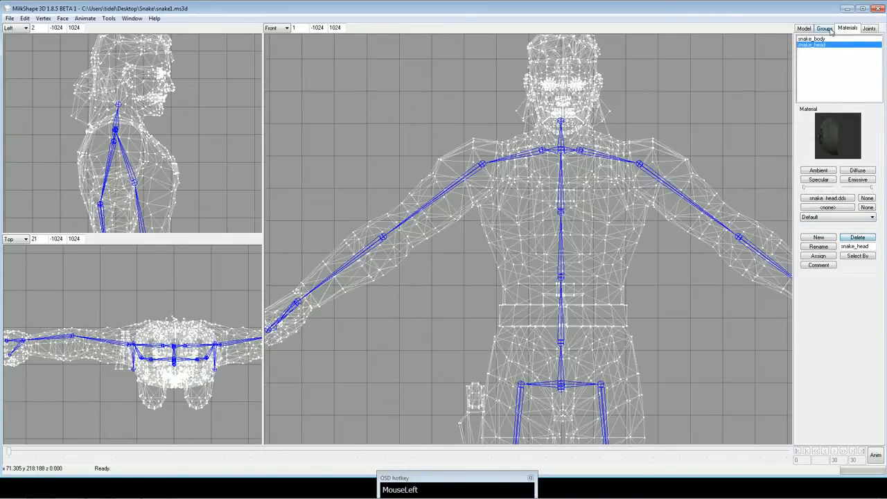
click(830, 29)
click(805, 29)
click(837, 30)
click(869, 30)
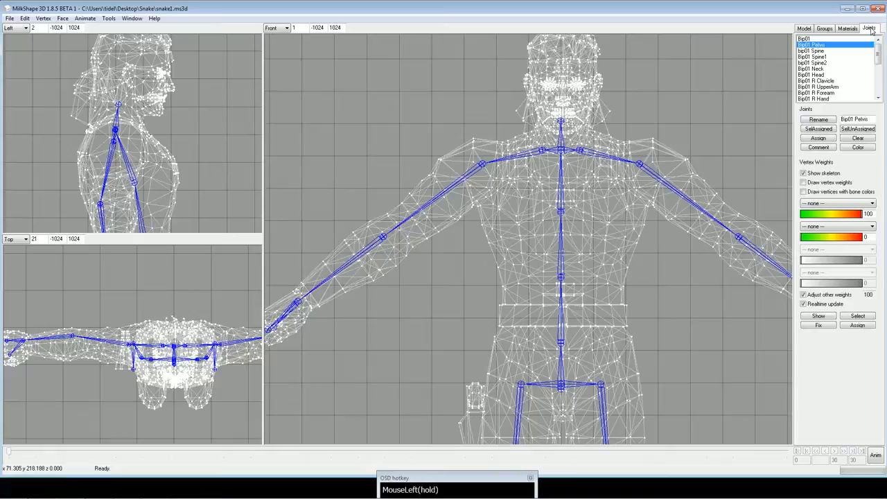
click(805, 29)
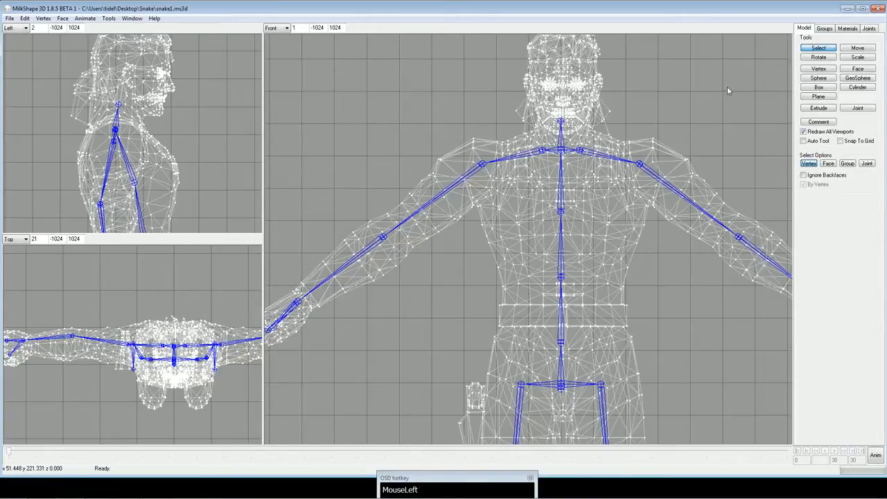
Bring the whole figure into the front view and Snake's head into the side view, and open the Joint Tool.
scroll(693, 122, down, 5)
ctrl+drag(682, 151, 666, 108)
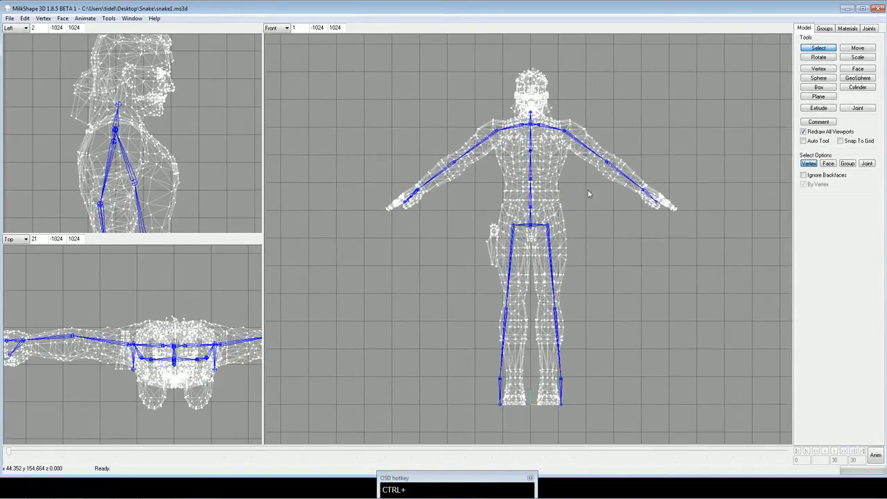
ctrl+drag(189, 158, 193, 181)
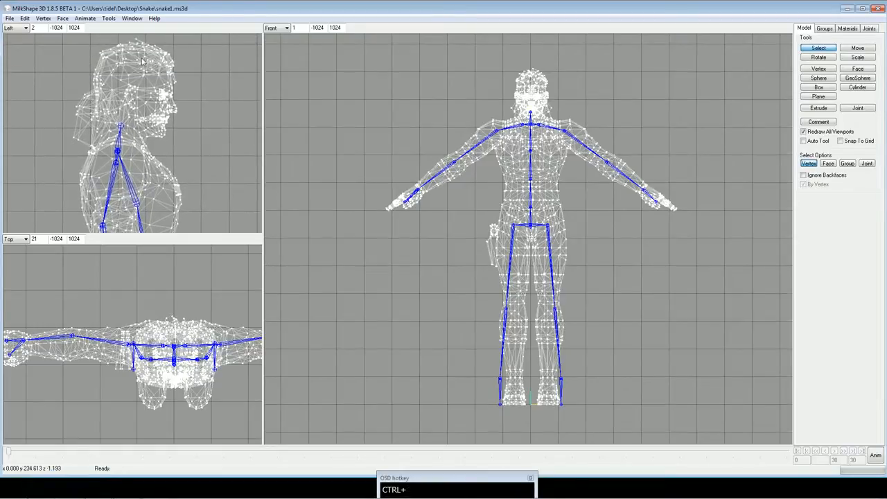
click(109, 18)
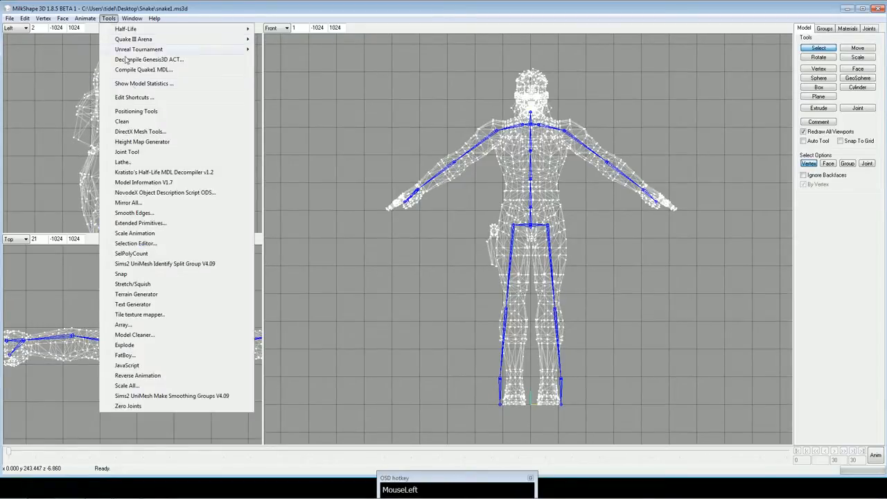
click(128, 152)
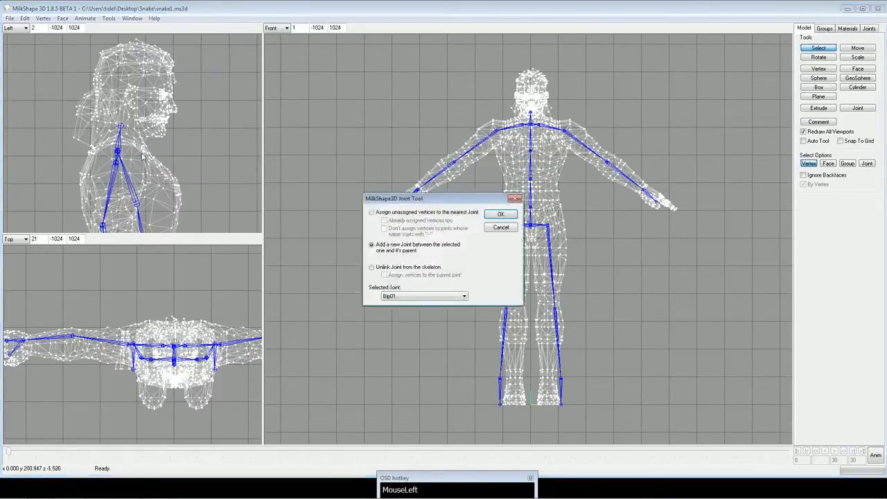
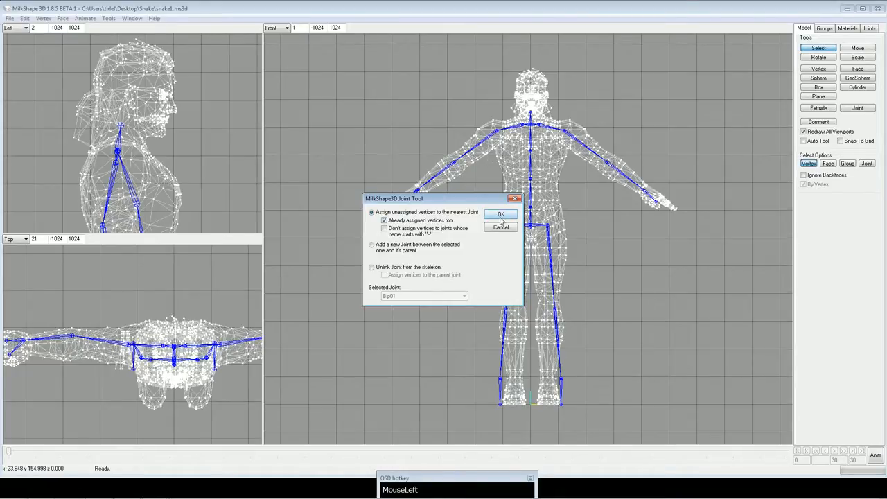
Assign all vertices, including already assigned ones, to their nearest joints, and show the front view textured.
click(501, 217)
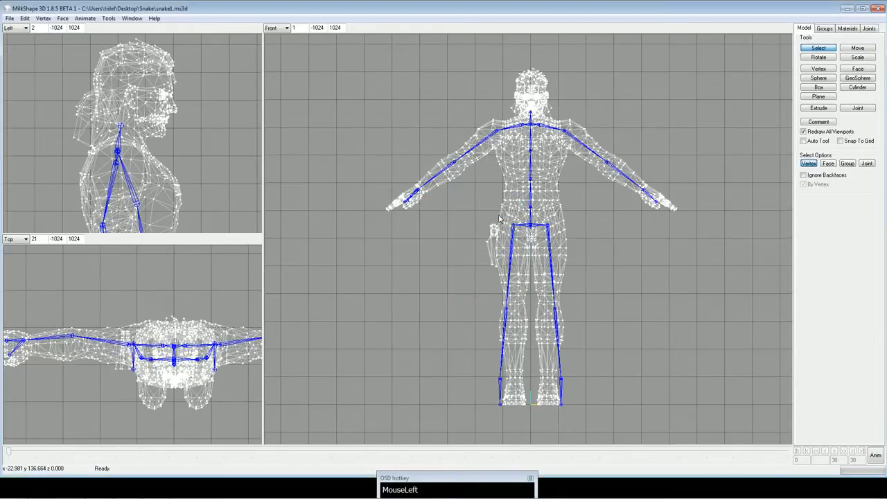
ctrl+drag(549, 213, 555, 227)
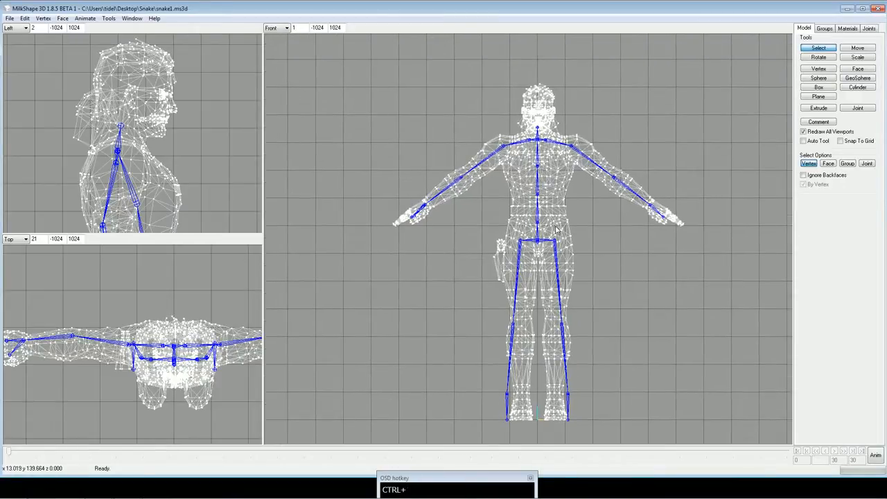
click(281, 29)
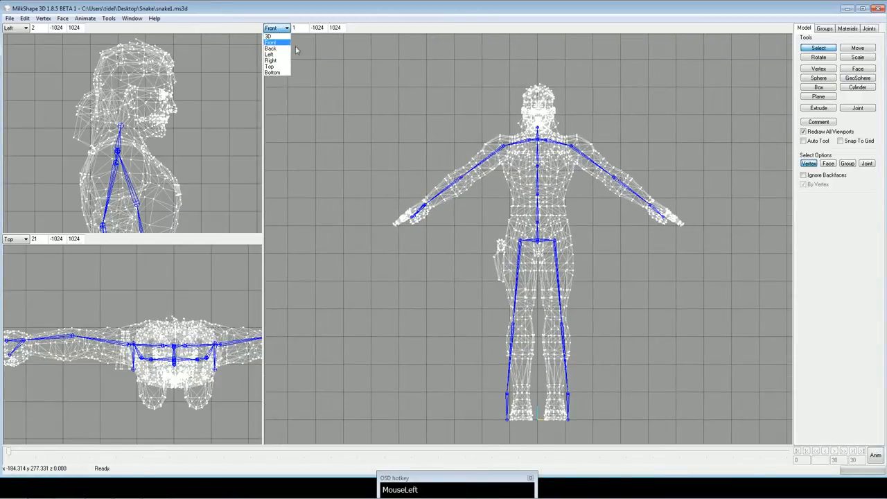
click(333, 66)
right_click(345, 61)
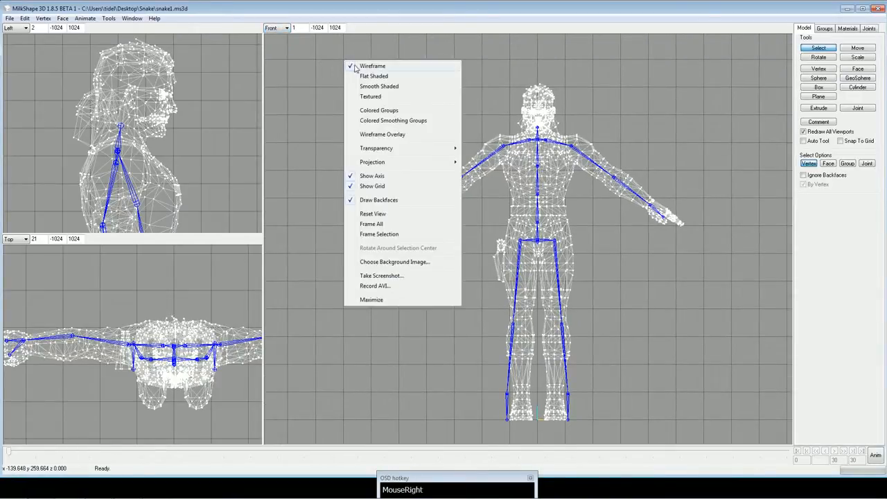
click(375, 96)
Load snake_body.dds from the desktop's Snake folder as the texture of the snake_body material.
click(828, 29)
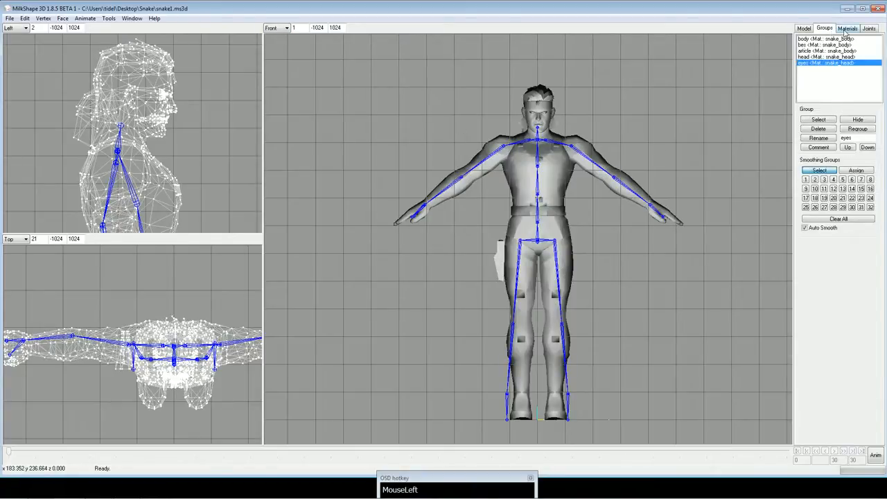
click(846, 29)
click(832, 40)
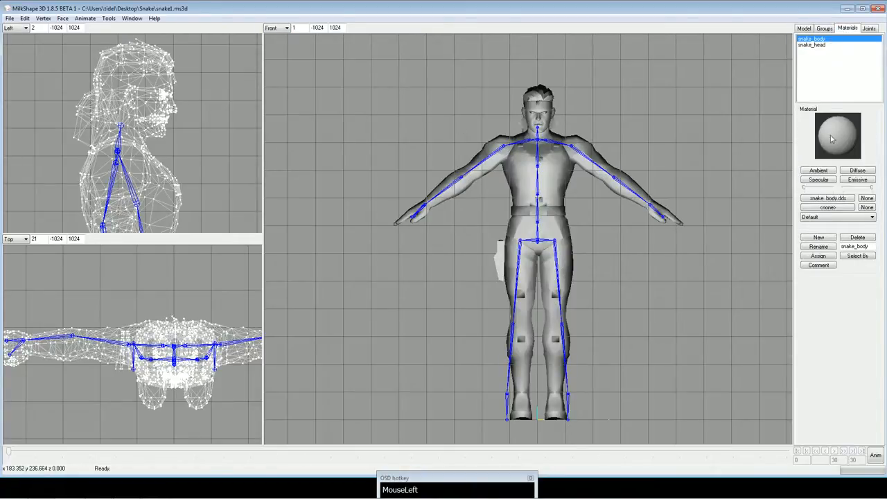
click(833, 200)
click(38, 86)
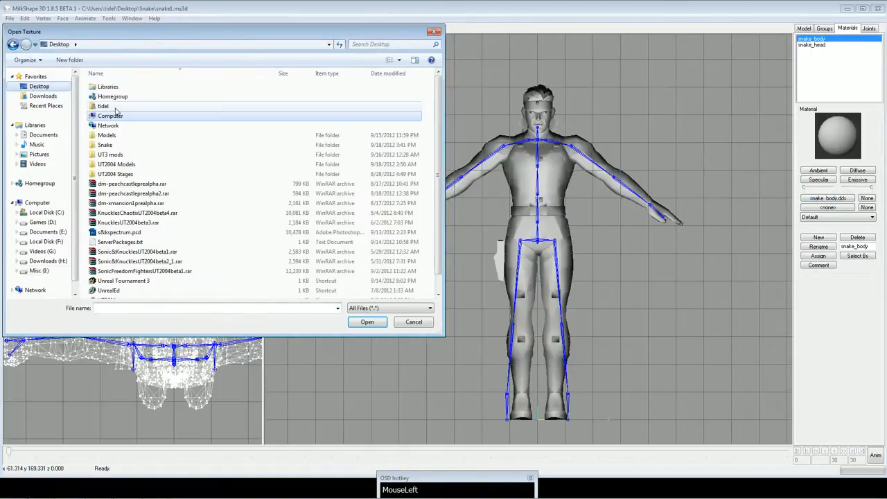
double_click(106, 145)
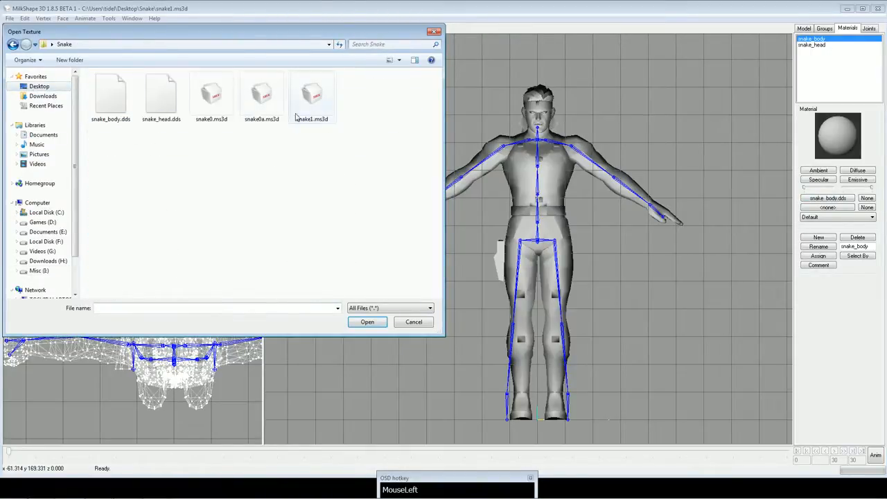
double_click(109, 95)
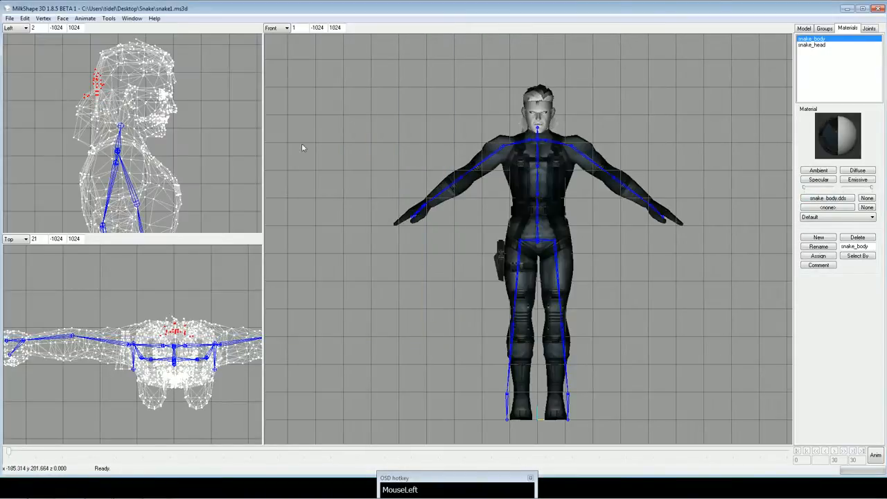
Load snake_head.dds as the texture of the snake_head material.
click(825, 45)
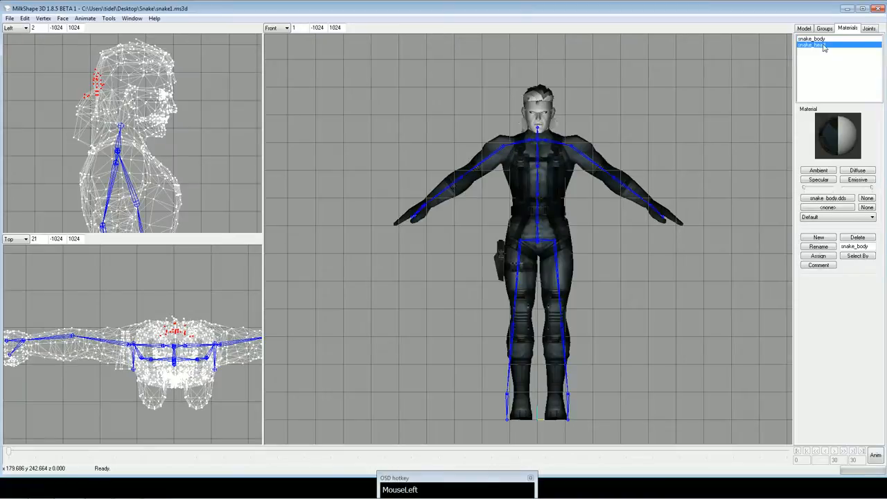
click(828, 199)
double_click(160, 91)
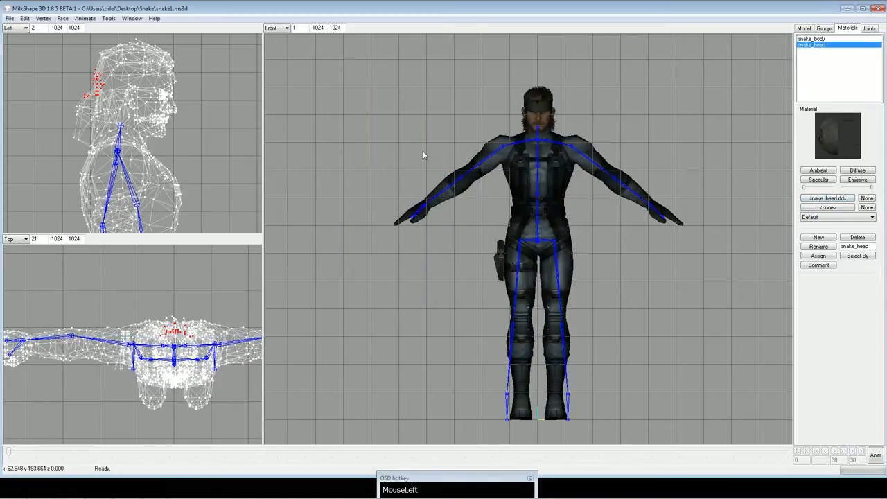
Look over the textured figure up close, and switch the front view back to wireframe display.
click(804, 28)
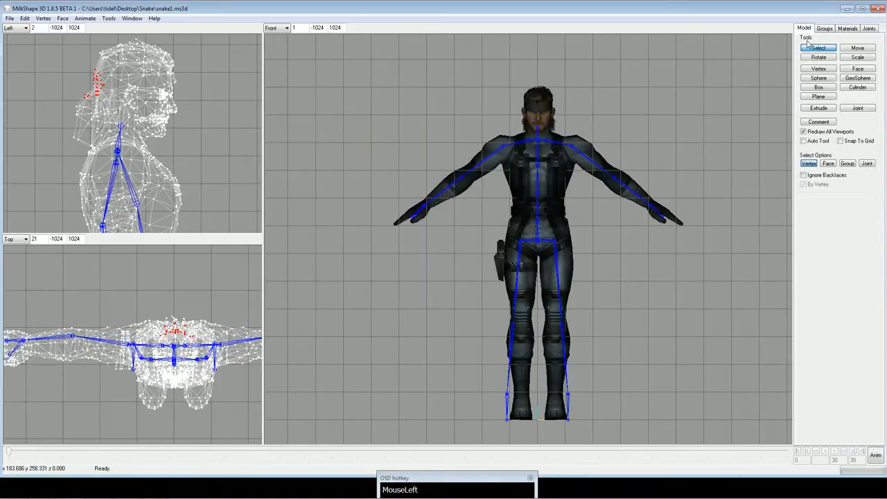
click(674, 81)
scroll(641, 164, up, 3)
right_click(348, 89)
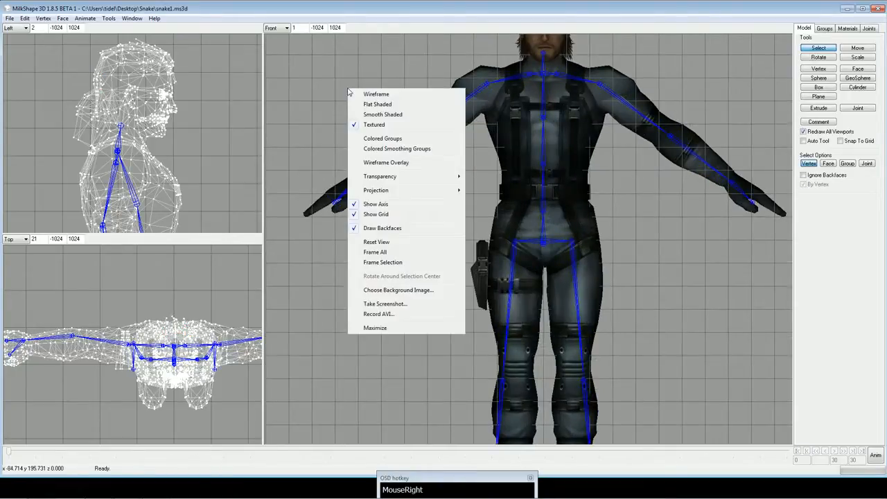
click(376, 95)
Select the vertices assigned to the Bip01 root joint, starting from a cleared selection.
click(868, 29)
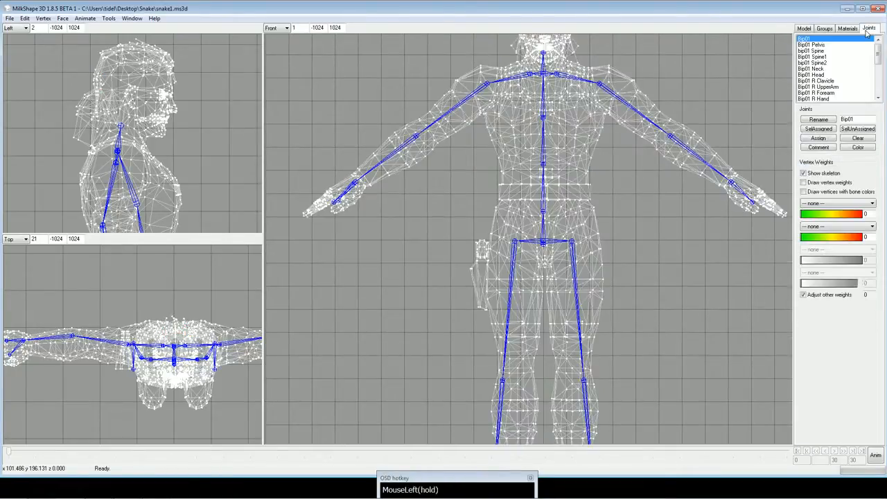
click(814, 41)
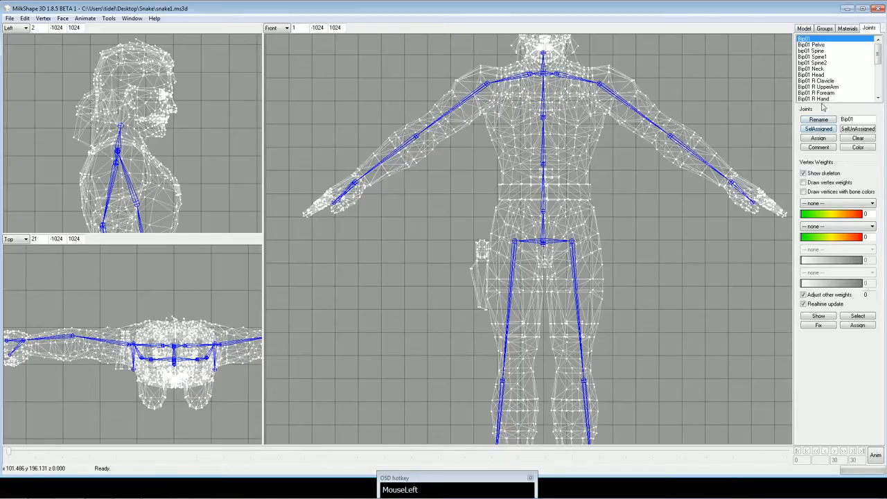
click(823, 131)
ctrl+drag(655, 194, 644, 166)
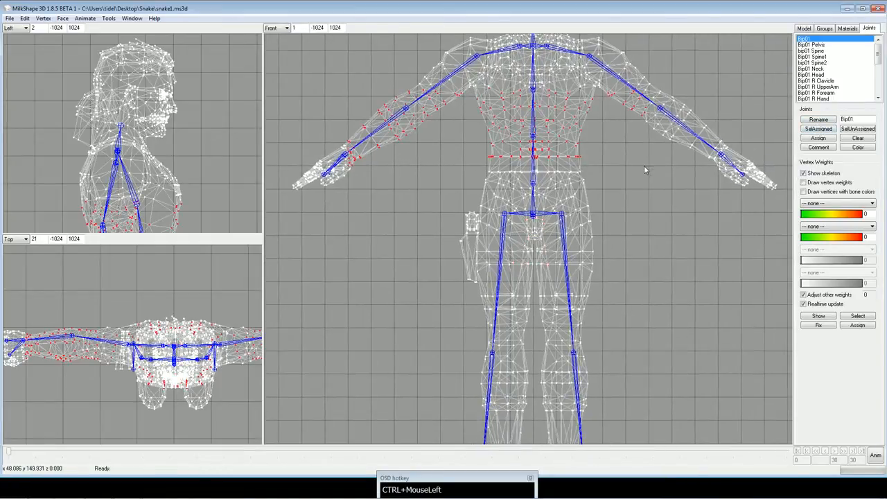
click(787, 83)
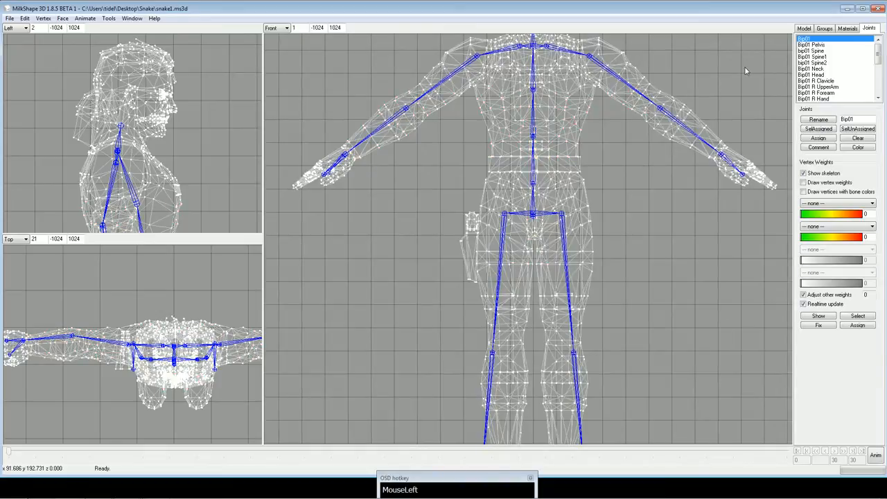
click(821, 130)
ctrl+drag(668, 169, 630, 221)
scroll(627, 193, up, 3)
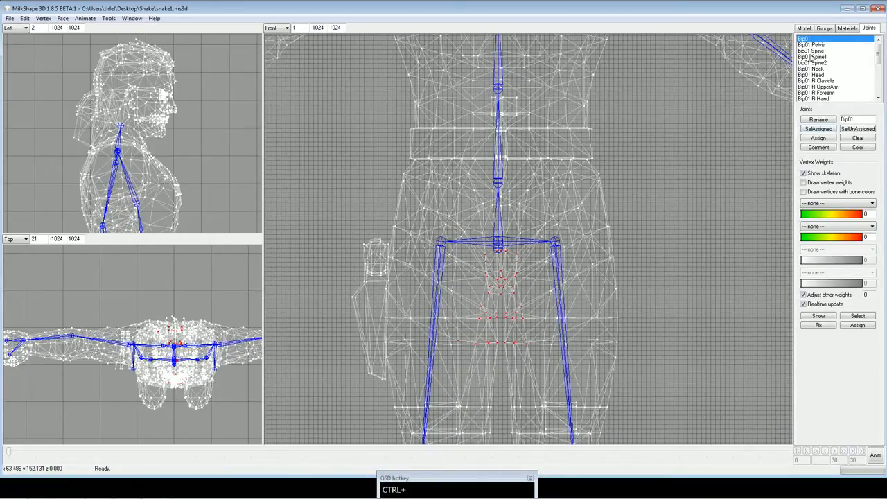
Compare the vertices of Bip01 and Bip01 Pelvis, and reassign the Bip01 vertices to Bip01 Pelvis.
click(816, 45)
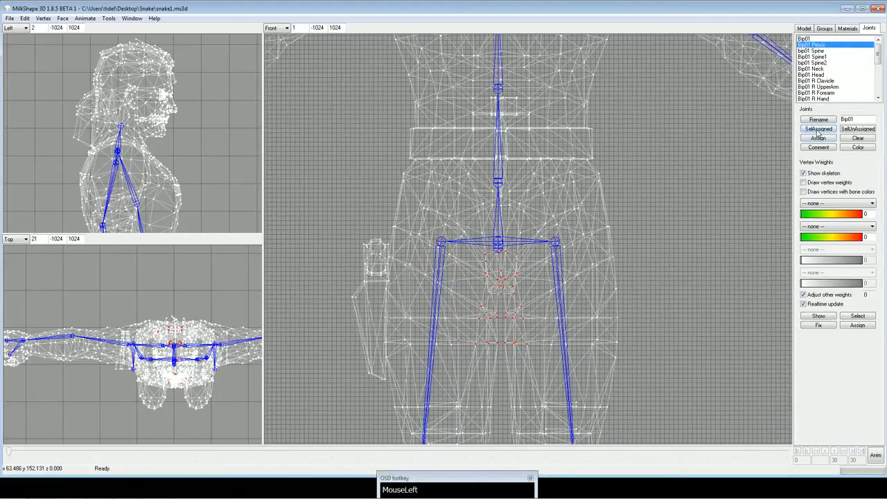
click(820, 133)
click(817, 39)
click(819, 130)
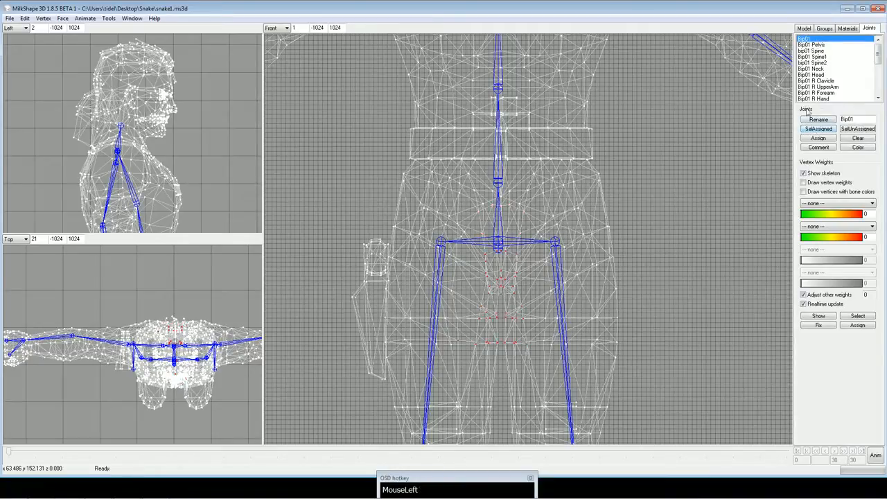
click(817, 45)
click(819, 139)
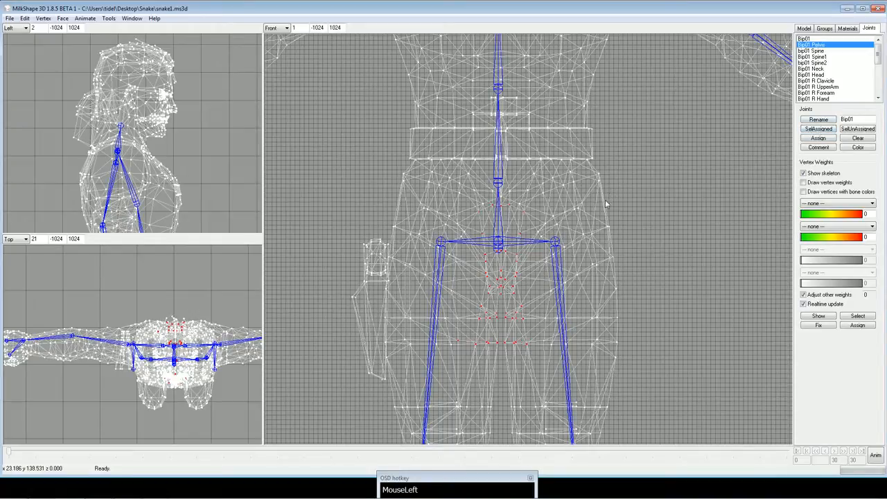
Add the hip vertices below the belt to the pelvis selection, leave out the belt's lower edge, and assign them to Bip01 Pelvis.
mouse_move(499, 203)
ctrl+mouse_down()
mouse_move(499, 256)
mouse_move(499, 193)
ctrl+mouse_up()
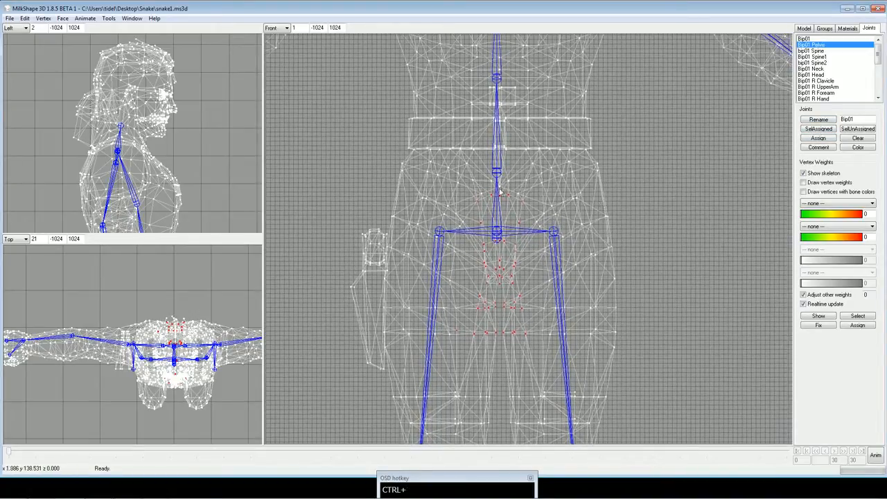
shift+drag(372, 138, 619, 158)
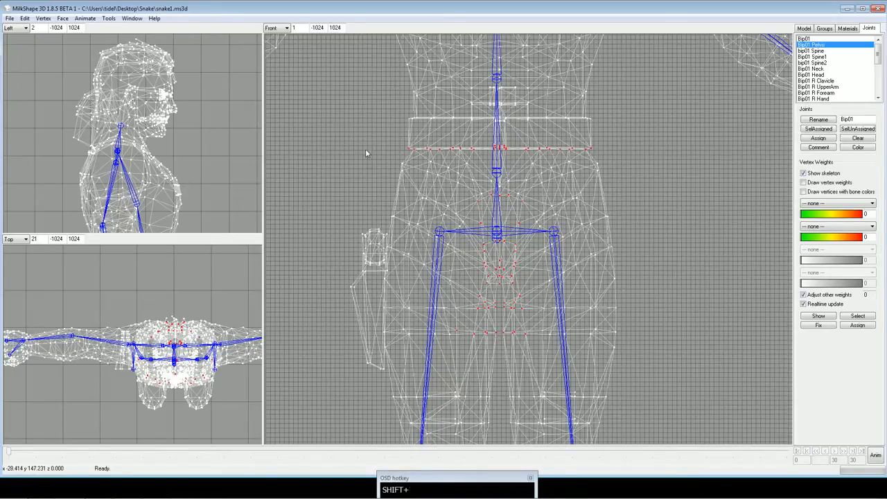
shift+drag(365, 147, 629, 210)
shift+drag(435, 193, 510, 233)
shift+drag(503, 196, 518, 243)
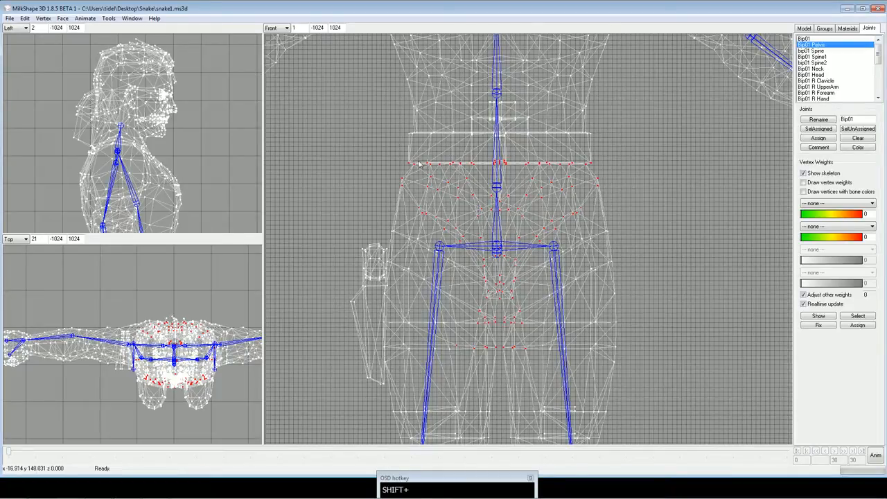
shift+right_drag(402, 159, 607, 176)
ctrl+drag(565, 192, 567, 195)
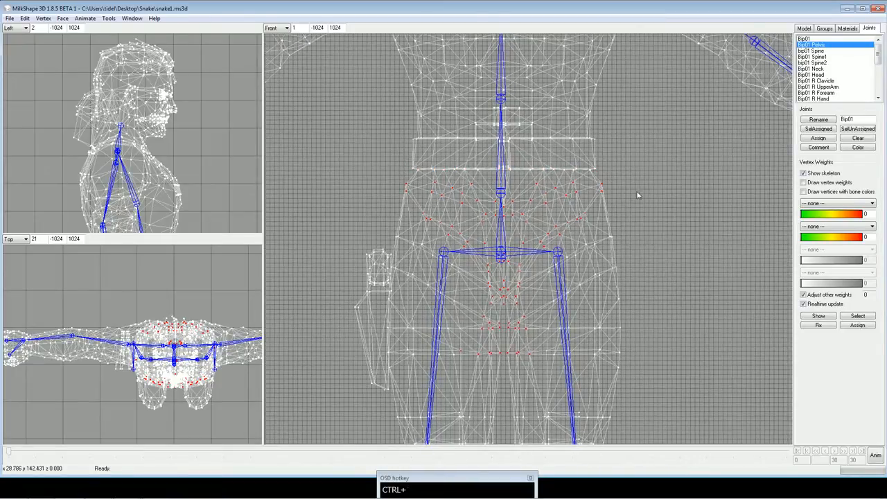
click(819, 139)
Select the vertices along the belt's upper and lower edges and assign them to the bip01 Spine joint.
click(821, 52)
click(818, 130)
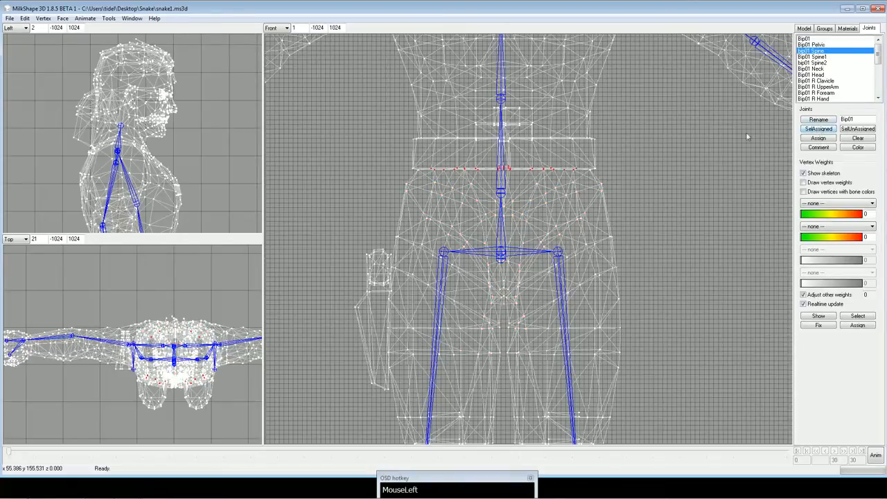
ctrl+drag(588, 152, 586, 192)
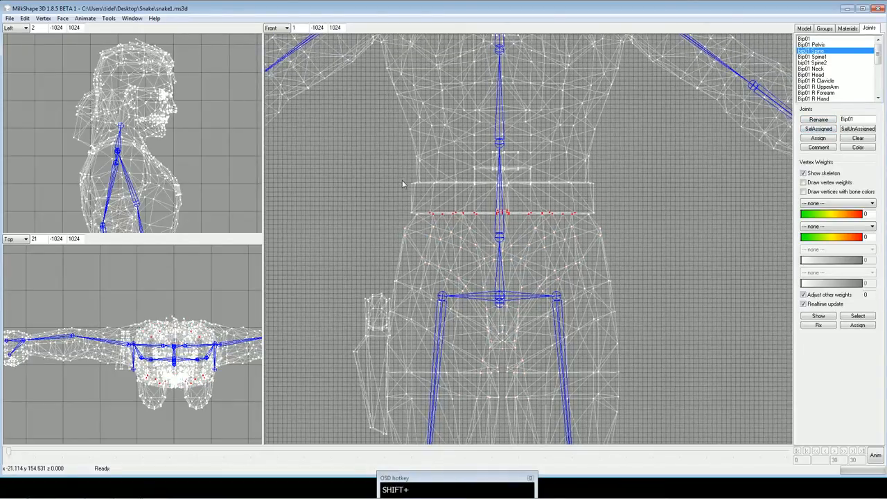
shift+drag(402, 180, 613, 220)
ctrl+drag(666, 148, 667, 164)
click(832, 140)
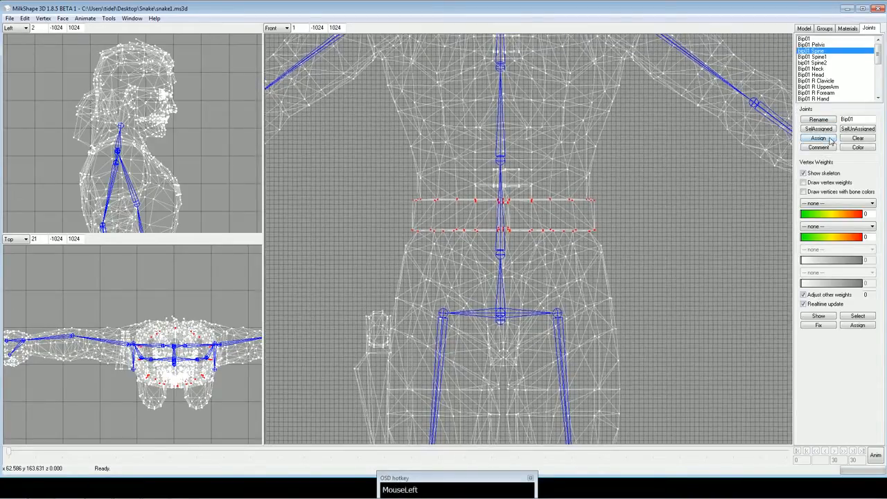
Select Bip01 Spine1's vertices, extend the selection across the abdomen between belt and lower chest, and assign them to Bip01 Spine1.
click(818, 57)
click(820, 131)
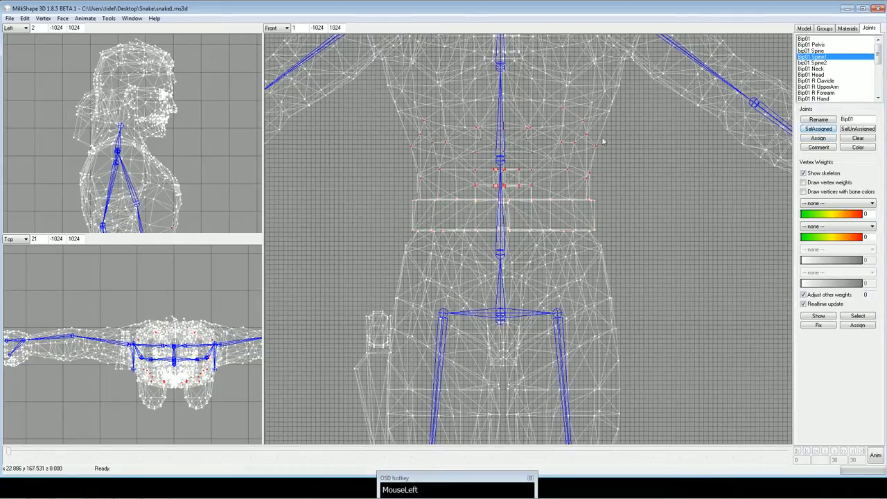
ctrl+drag(603, 142, 607, 178)
shift+click(391, 145)
shift+drag(398, 150, 638, 233)
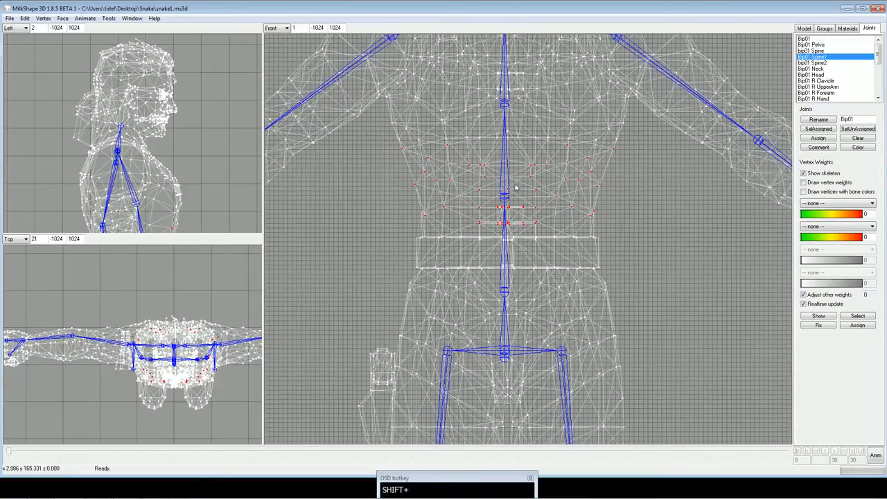
ctrl+drag(617, 149, 617, 168)
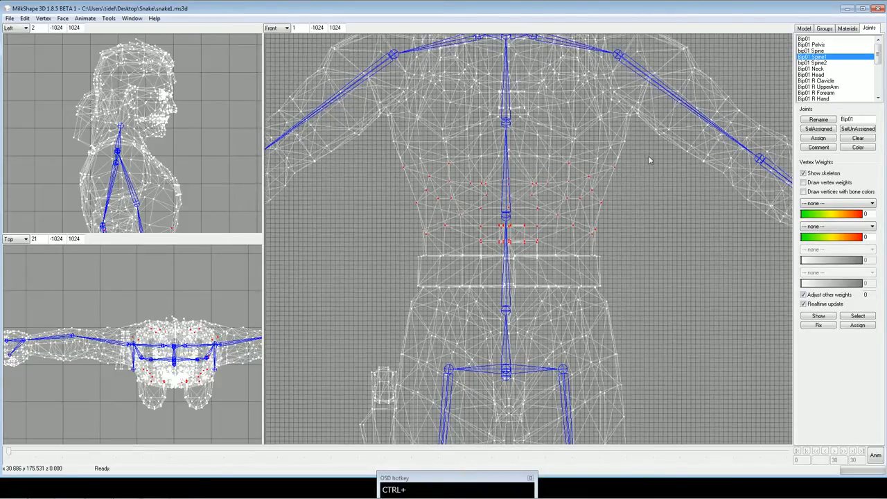
ctrl+drag(215, 173, 197, 97)
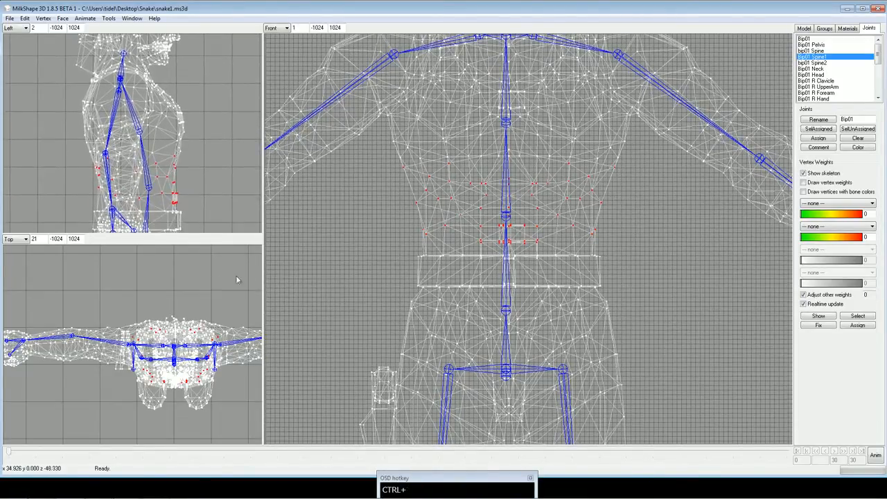
click(819, 139)
click(817, 63)
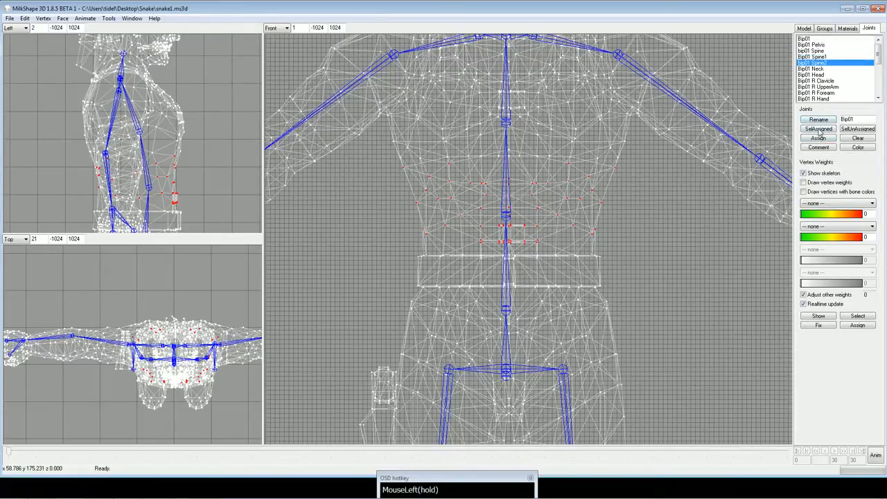
click(819, 129)
ctrl+drag(655, 118, 645, 205)
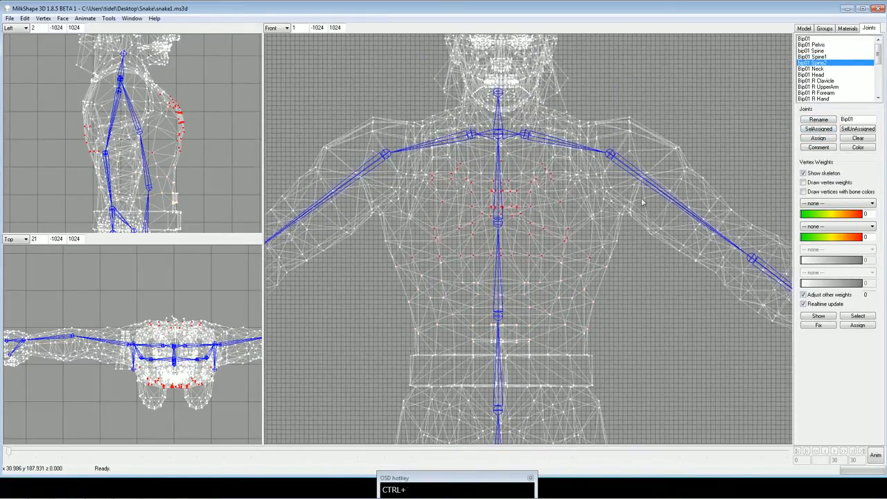
mouse_move(382, 220)
shift+mouse_down()
mouse_move(434, 272)
mouse_move(601, 267)
mouse_move(624, 275)
mouse_move(427, 234)
mouse_move(378, 238)
shift+mouse_up()
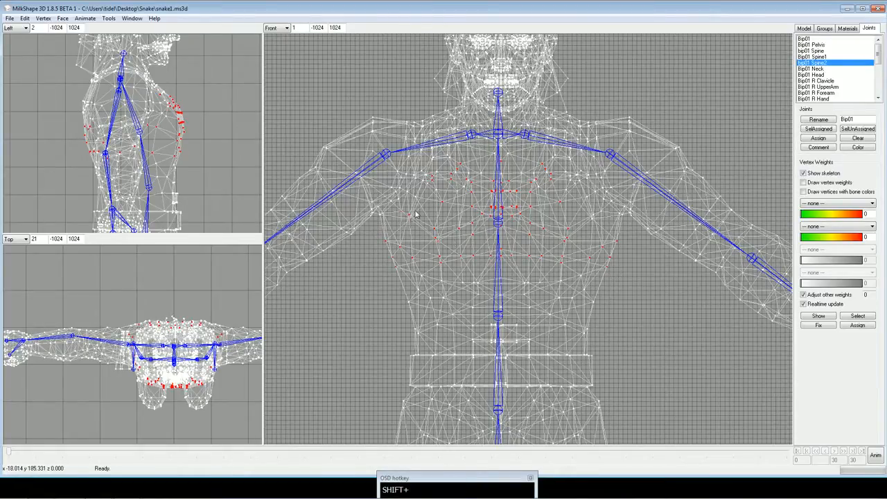
ctrl+drag(451, 185, 449, 210)
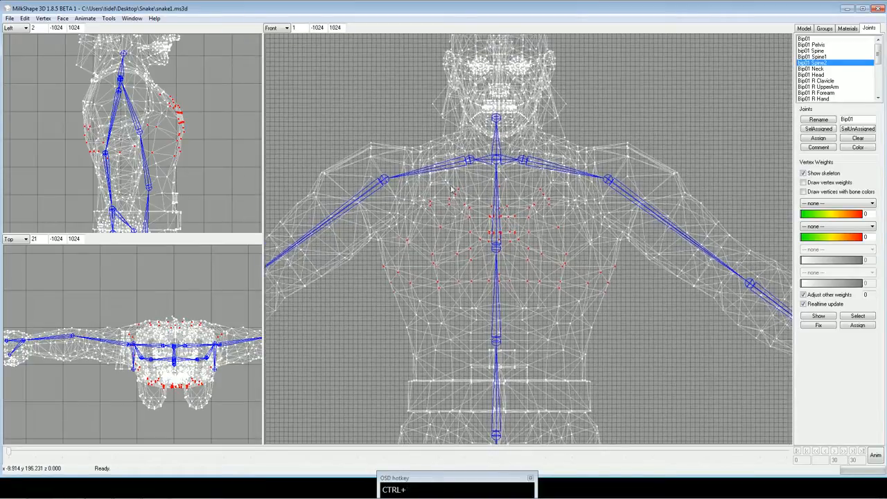
click(656, 104)
drag(648, 108, 665, 106)
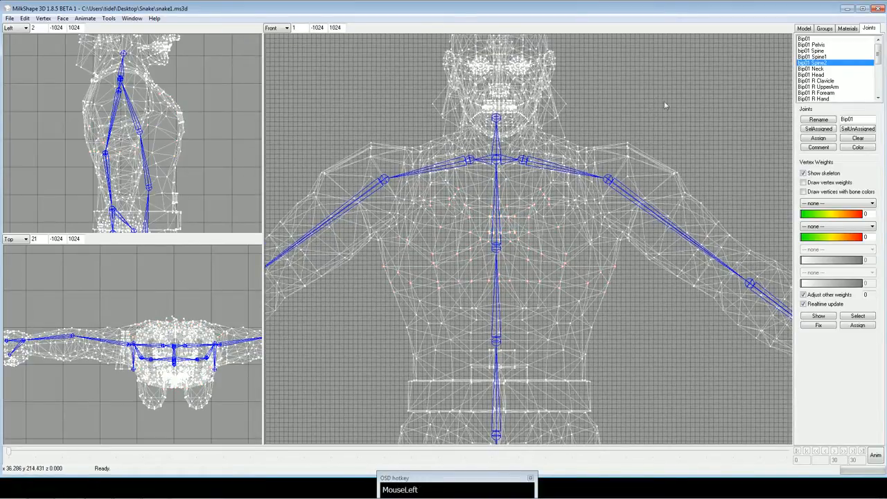
Select the head and eyes groups and assign their vertices to the Bip01 Head joint.
click(825, 29)
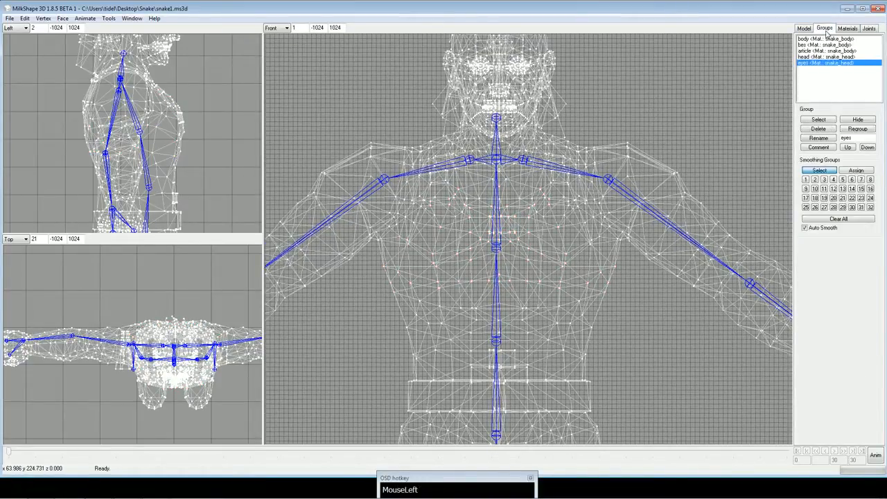
click(823, 39)
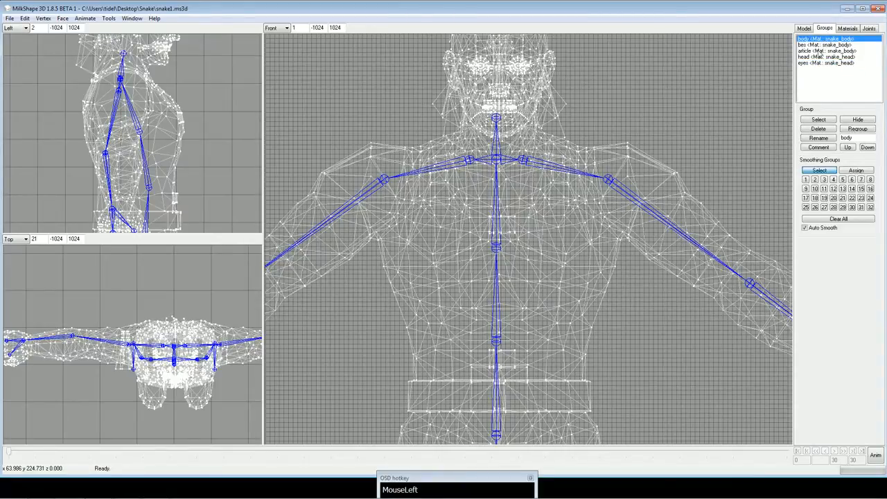
double_click(819, 57)
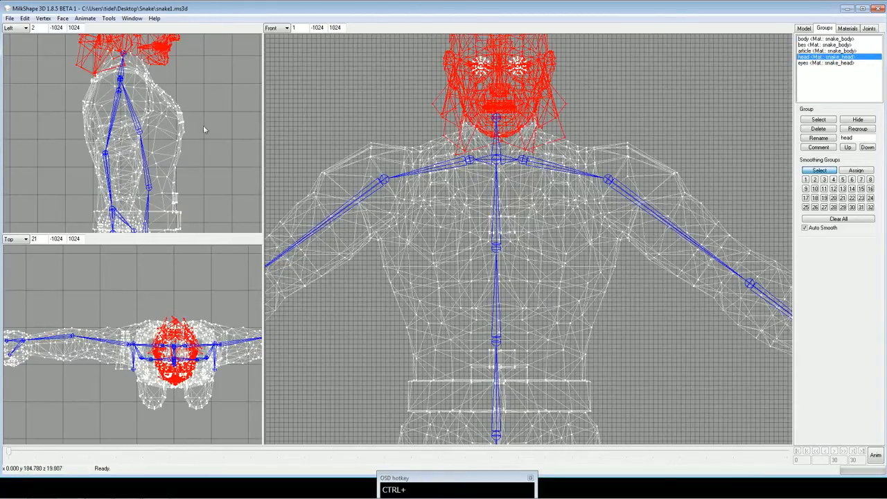
ctrl+drag(203, 125, 154, 211)
double_click(825, 63)
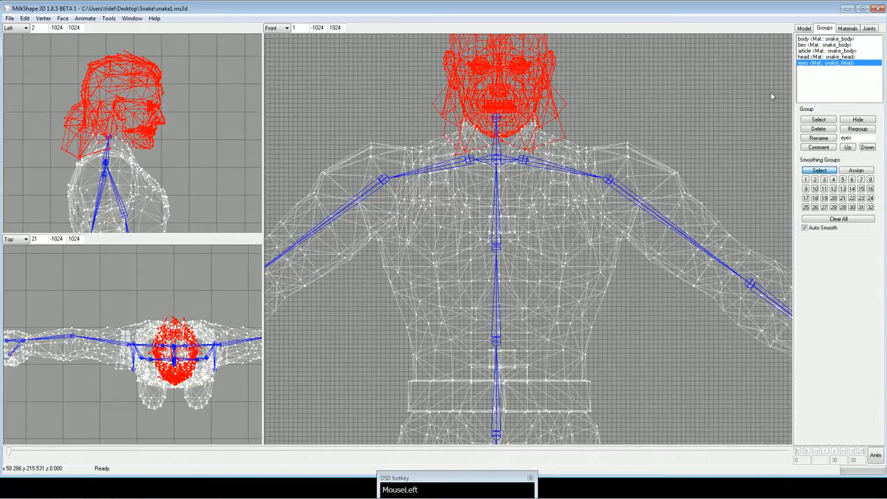
click(867, 30)
click(827, 75)
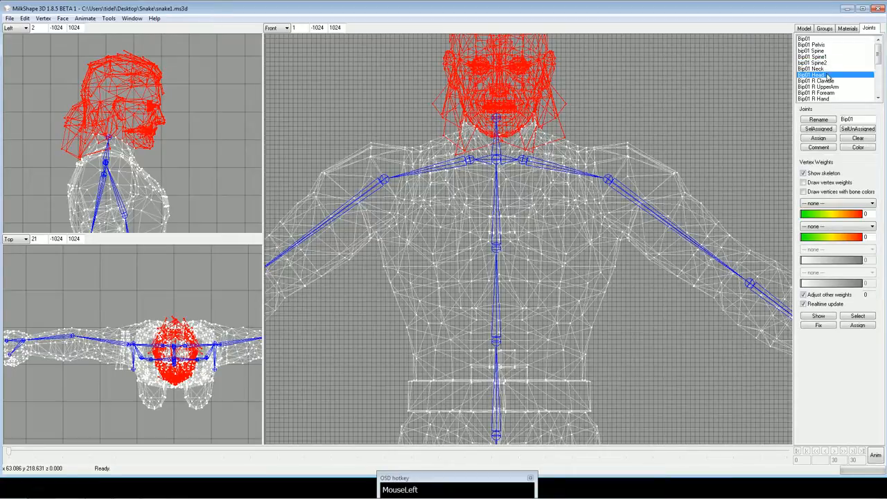
click(817, 139)
Hide the head and eyes groups.
click(825, 30)
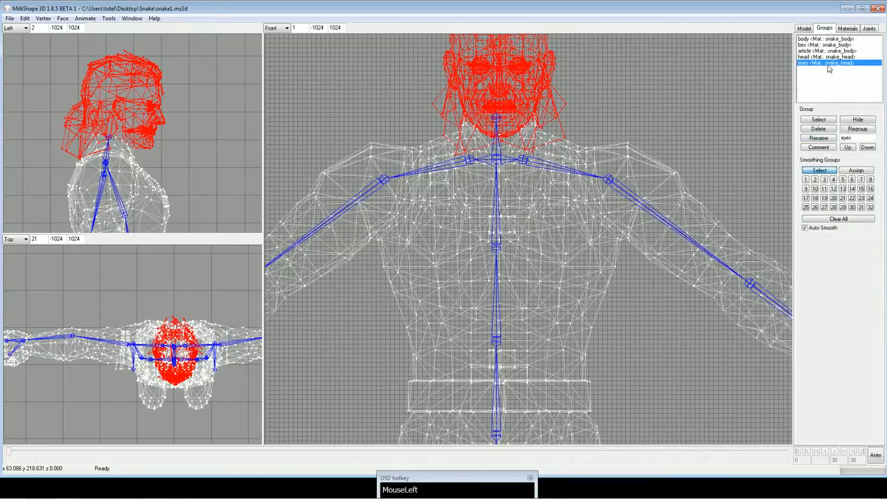
click(828, 57)
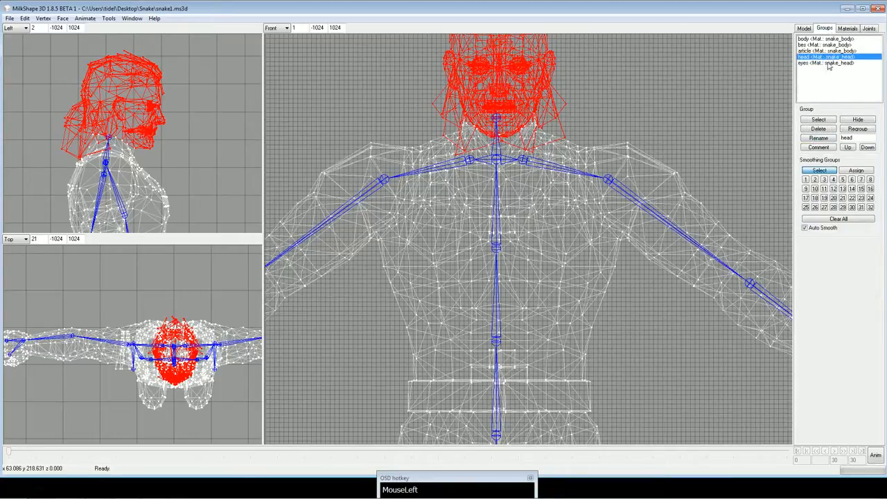
click(858, 120)
click(829, 63)
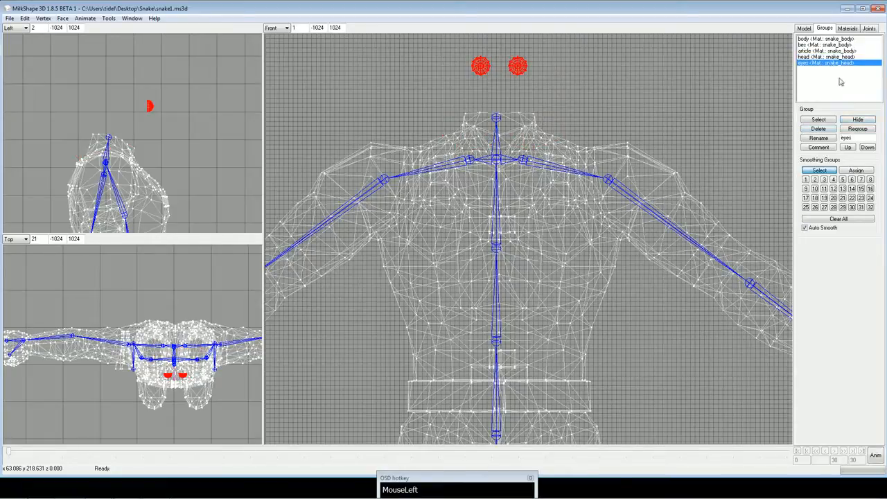
click(859, 122)
Select Bip01 Spine2's vertices, extend the selection across the chest, upper back and neck base, assign them to Bip01 Spine2, and clear the selection.
ctrl+drag(588, 97, 592, 152)
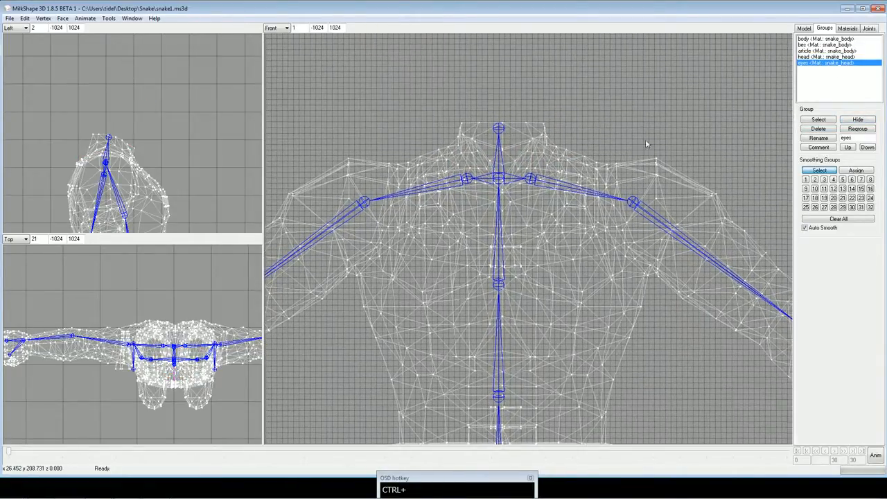
click(869, 29)
click(820, 63)
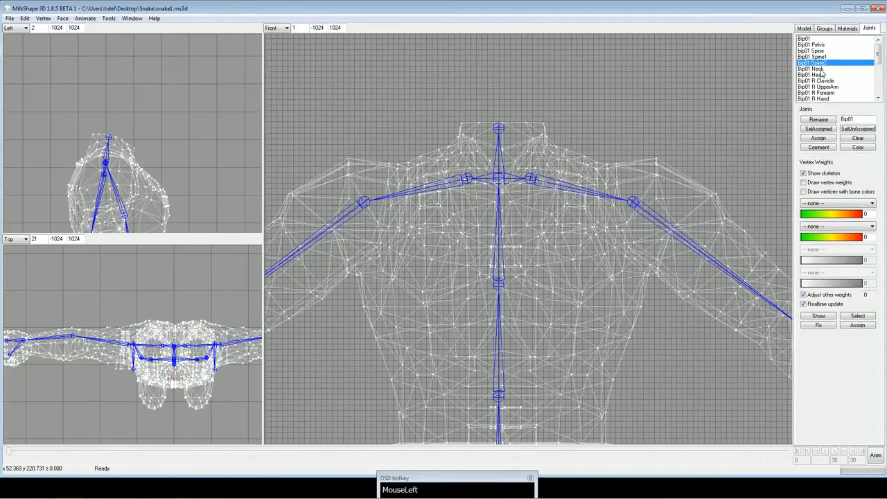
click(819, 130)
ctrl+drag(654, 133, 645, 151)
scroll(656, 124, down, 1)
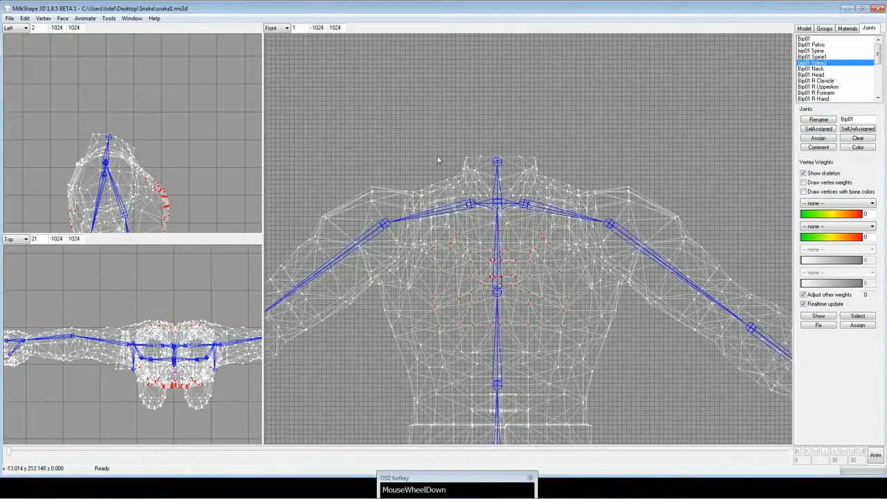
shift+drag(378, 131, 626, 313)
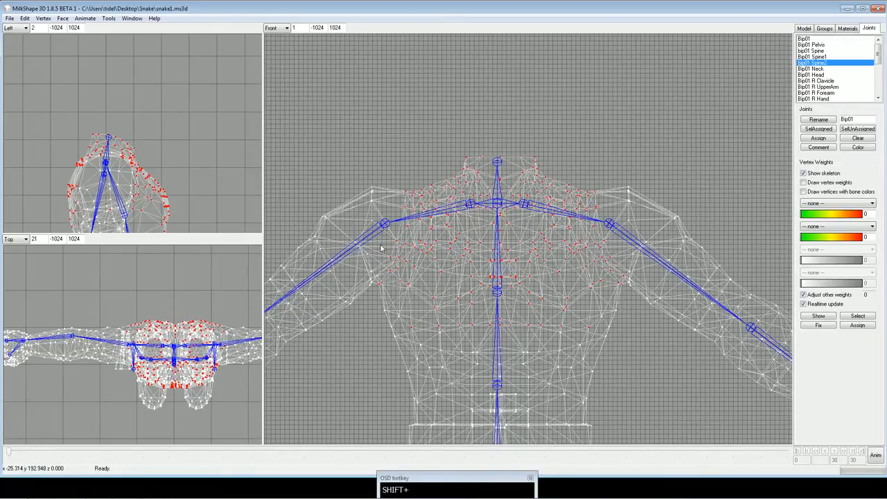
shift+drag(378, 267, 387, 292)
shift+drag(386, 306, 622, 328)
click(816, 139)
click(572, 120)
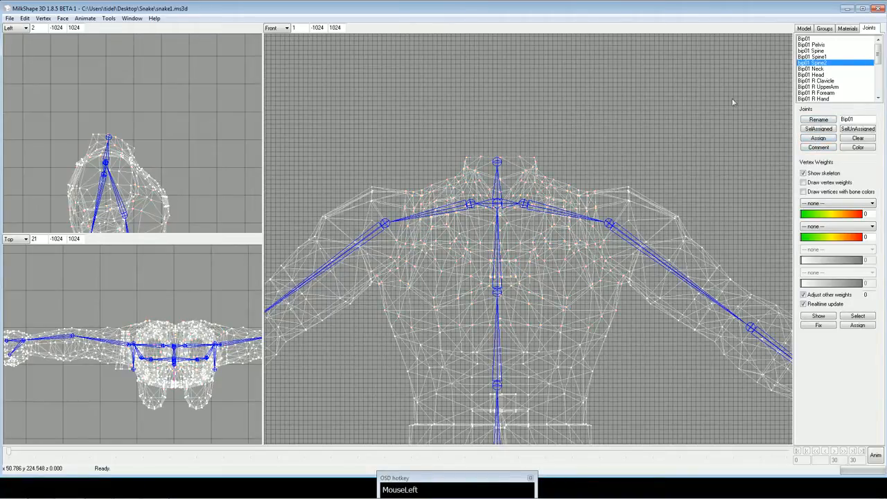
For the Bip01 Neck joint, select the vertices along the neck's upper rim in the side view.
click(814, 69)
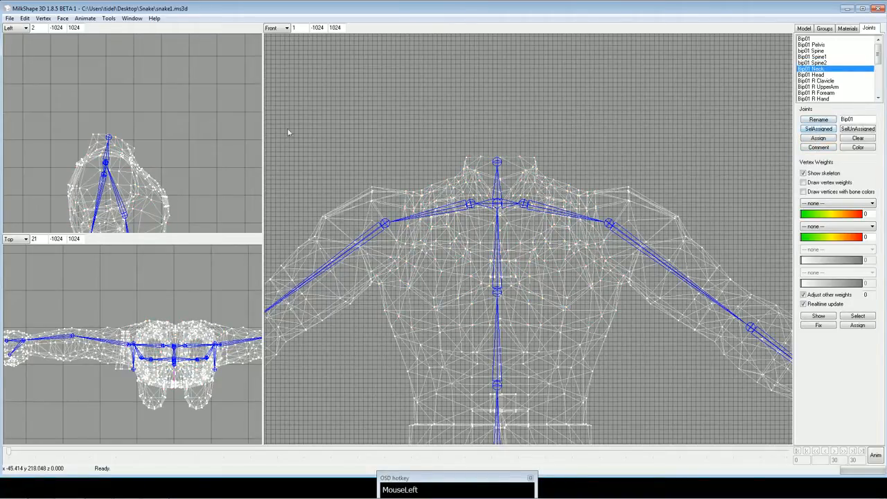
ctrl+drag(256, 128, 224, 127)
scroll(222, 123, up, 2)
ctrl+drag(199, 156, 210, 106)
drag(46, 74, 131, 104)
shift+drag(127, 100, 159, 128)
Check the neck rim selection in a 3D wireframe view, return to the front view, and assign the vertices to Bip01 Neck.
click(286, 27)
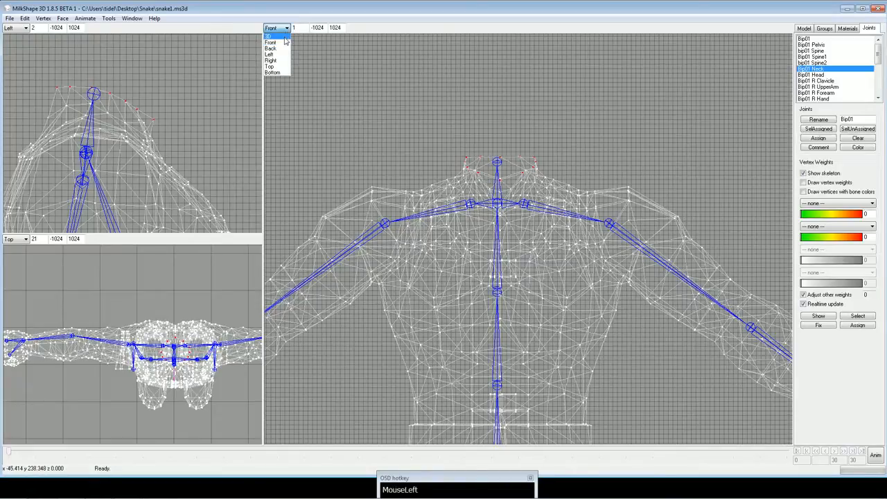
click(277, 72)
right_click(377, 89)
click(333, 97)
drag(333, 98, 481, 122)
right_click(312, 89)
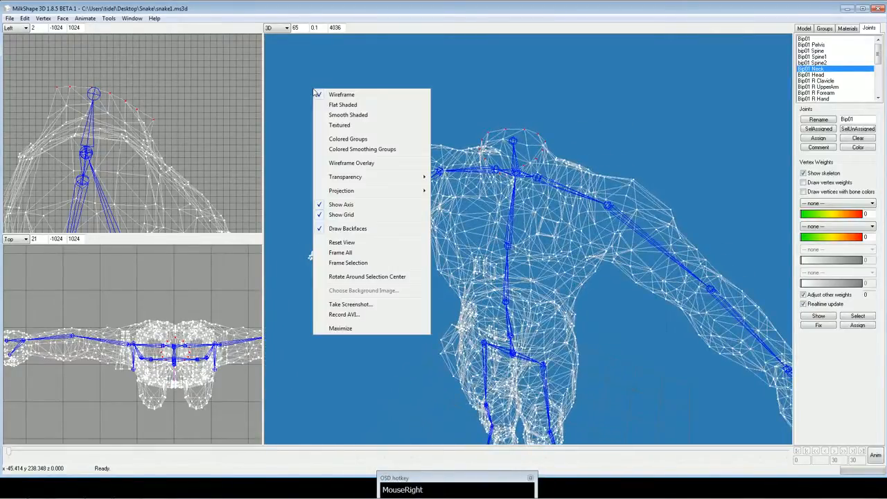
click(277, 28)
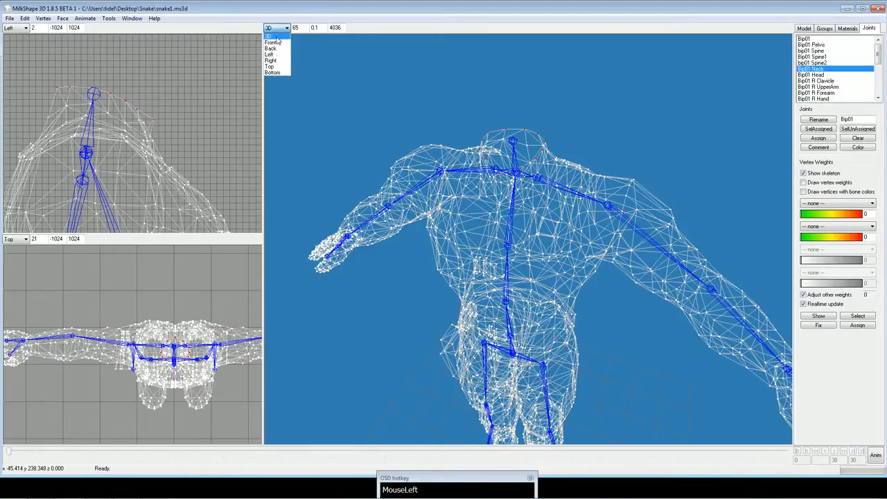
click(276, 39)
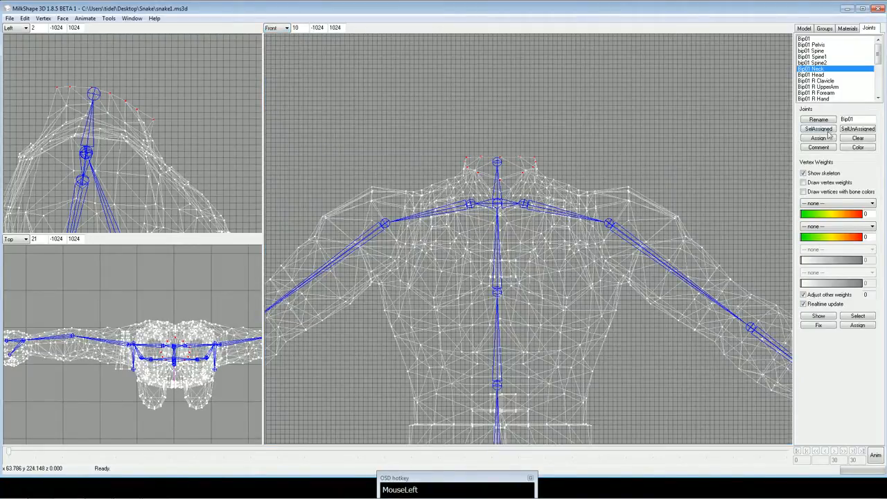
Select the vertices where the character's right shoulder meets the torso and assign them to Bip01 R Clavicle.
click(832, 81)
ctrl+drag(594, 113, 601, 137)
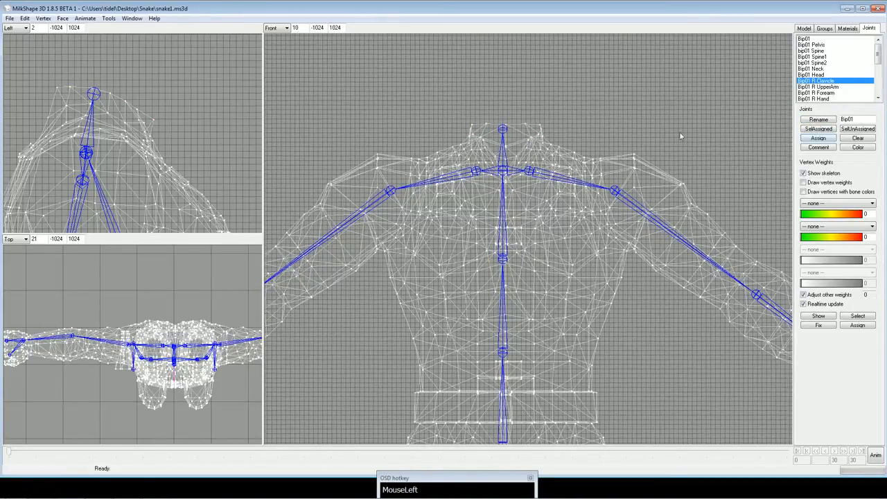
ctrl+drag(675, 129, 650, 185)
scroll(671, 141, up, 3)
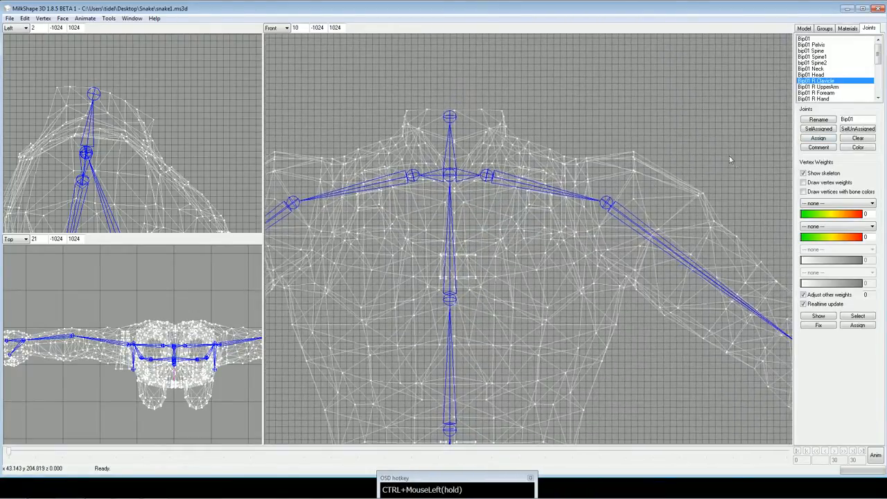
click(805, 28)
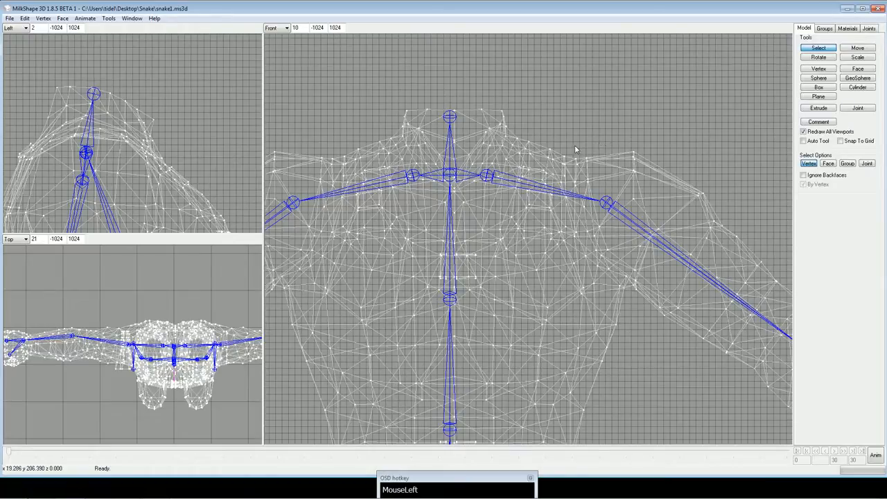
drag(576, 149, 593, 183)
drag(573, 155, 598, 200)
ctrl+drag(347, 168, 404, 199)
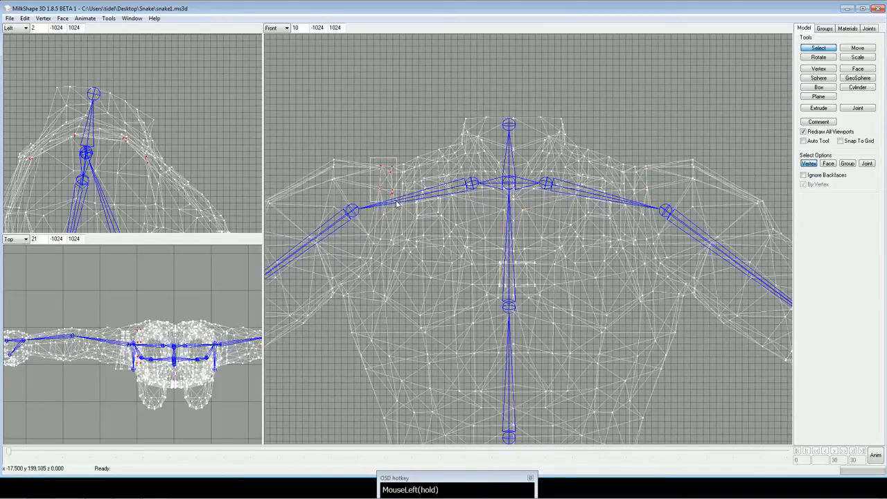
click(872, 31)
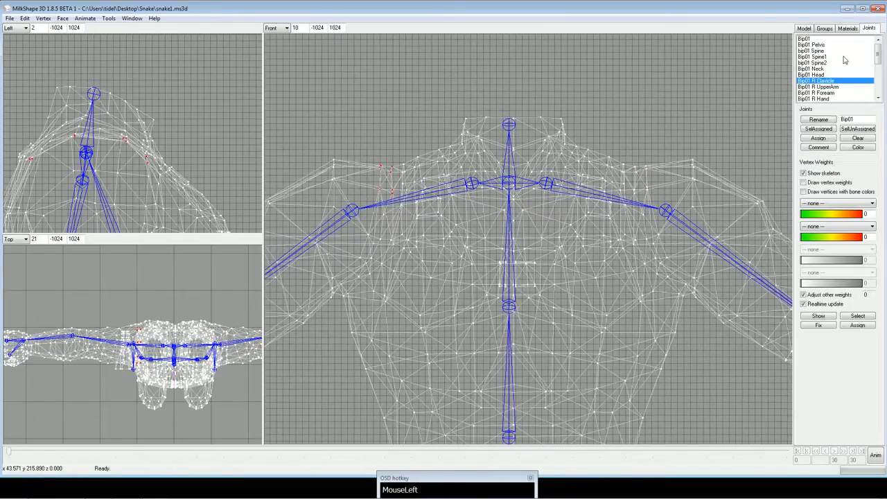
Select Bip01 R UpperArm's vertices, extend the selection down the upper arm toward the elbow, and assign them to Bip01 R UpperArm.
click(824, 88)
ctrl+drag(577, 143, 643, 153)
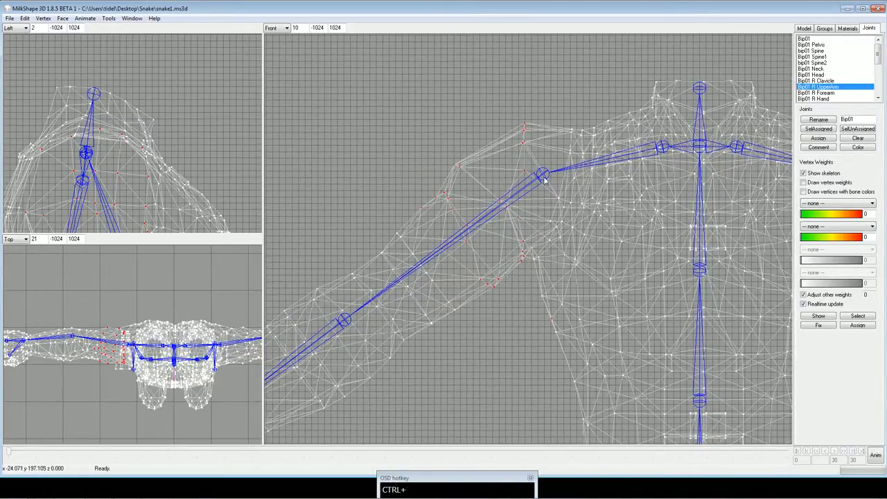
ctrl+drag(522, 243, 554, 214)
shift+drag(417, 186, 477, 266)
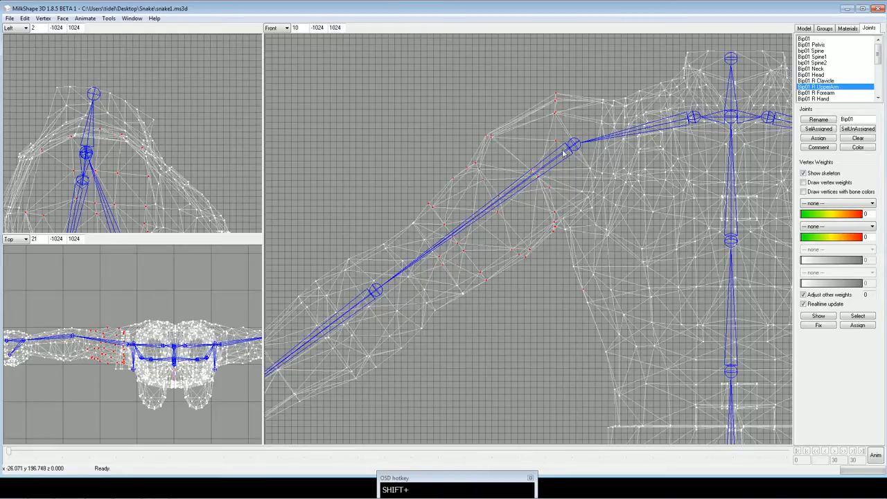
ctrl+drag(473, 278, 494, 261)
shift+drag(426, 223, 481, 280)
shift+drag(461, 261, 493, 303)
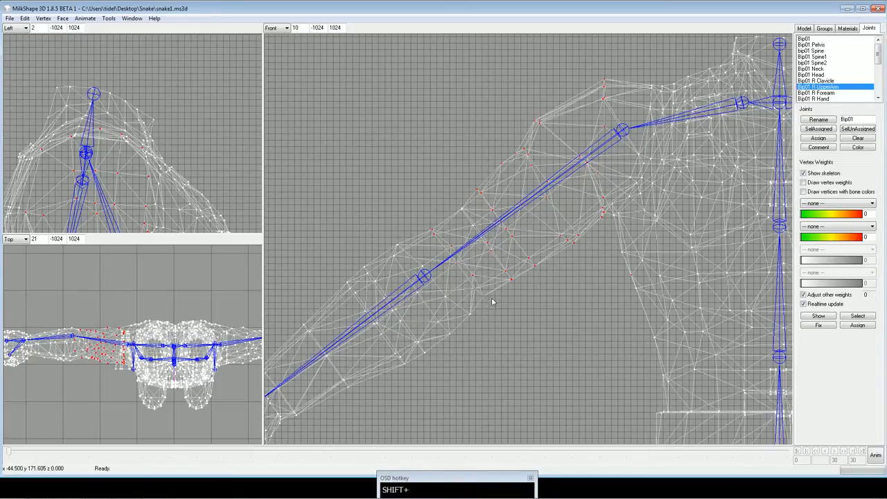
ctrl+drag(518, 217, 592, 153)
click(817, 139)
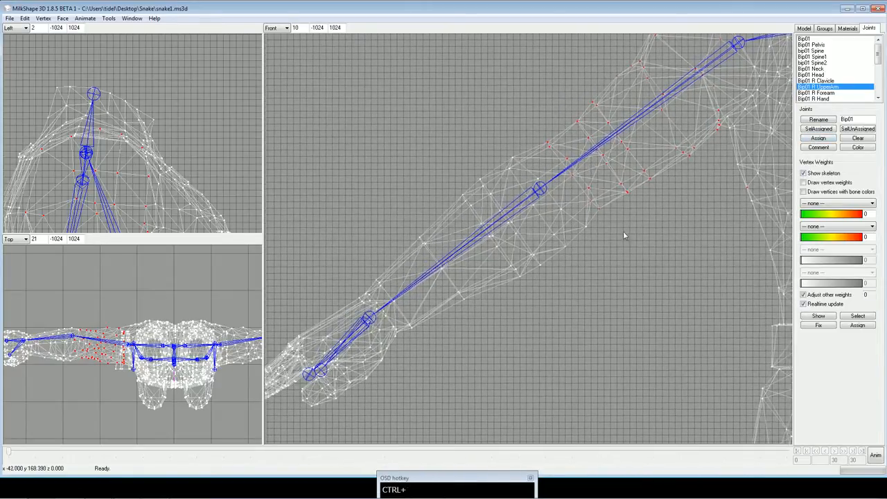
Select Bip01 R Forearm's vertices, extend the selection down the forearm to the wrist, and assign them to Bip01 R Forearm.
click(825, 93)
click(818, 129)
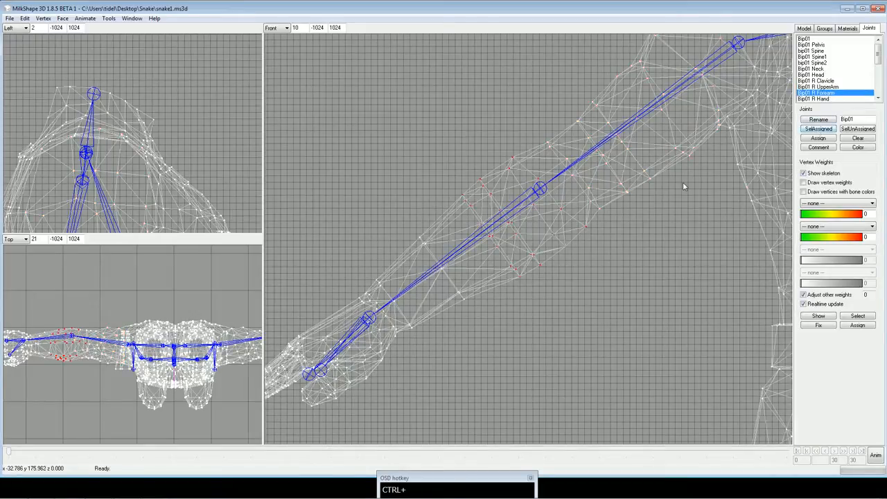
ctrl+drag(683, 182, 709, 157)
shift+drag(422, 157, 553, 267)
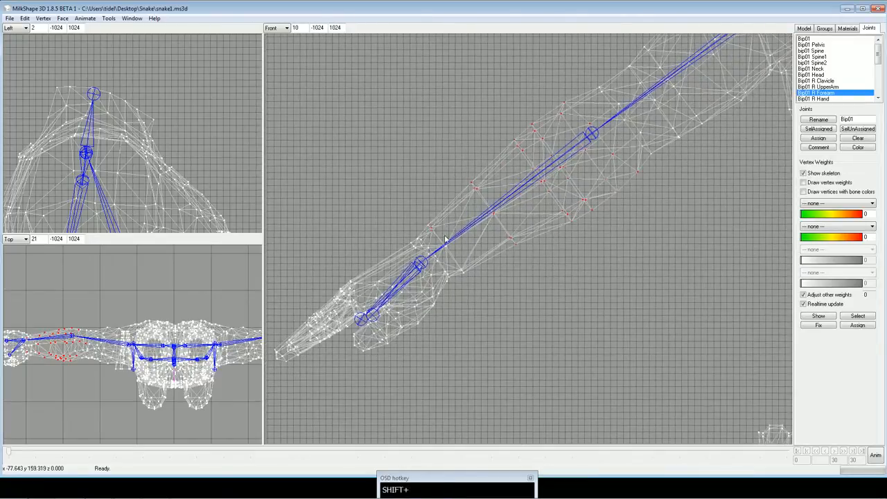
shift+drag(426, 218, 468, 278)
ctrl+drag(675, 172, 684, 178)
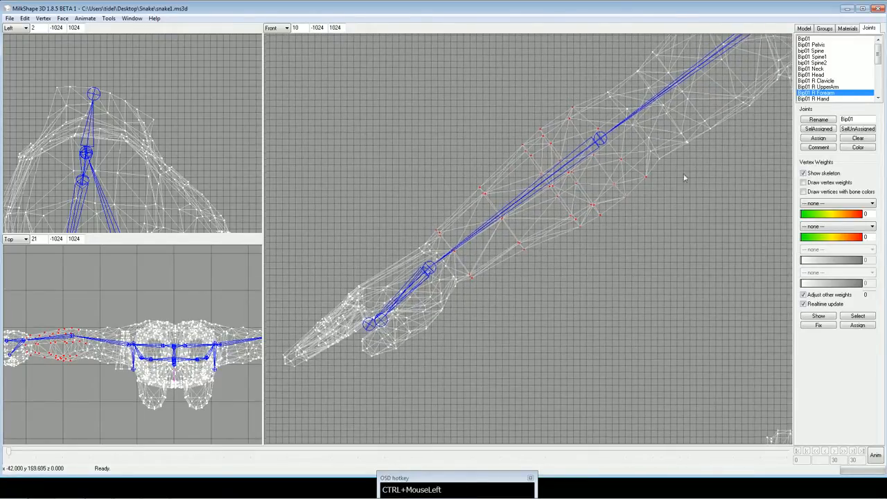
click(820, 139)
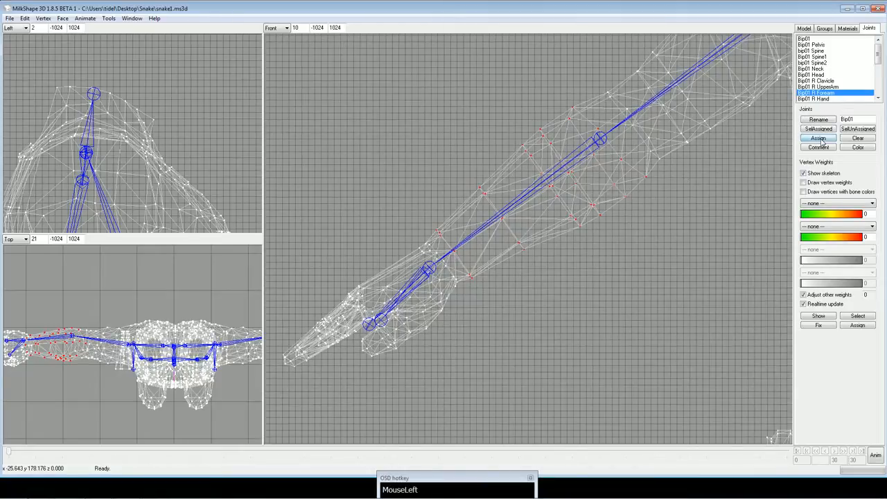
Select Bip01 R Hand's vertices, extend the selection over the whole palm, thumb and fingers, and assign them to Bip01 R Hand.
click(823, 100)
click(823, 129)
ctrl+drag(466, 323, 536, 271)
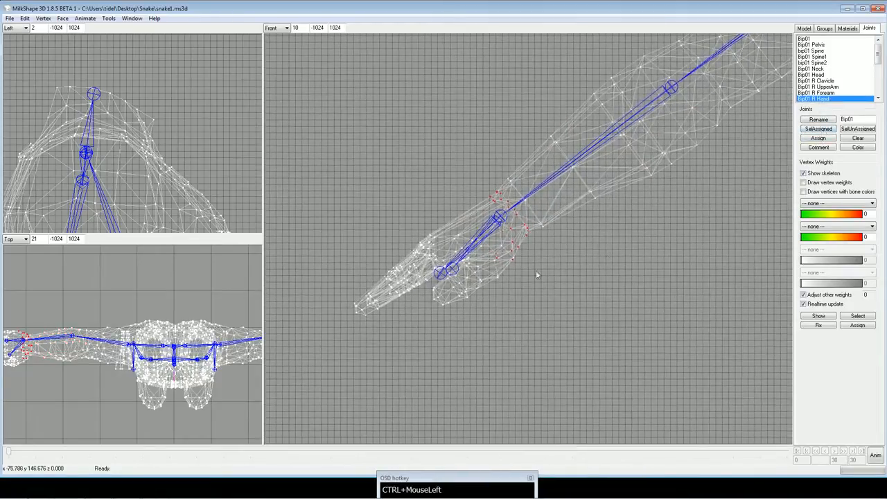
shift+drag(463, 232, 517, 285)
shift+drag(372, 215, 485, 321)
shift+drag(328, 246, 420, 292)
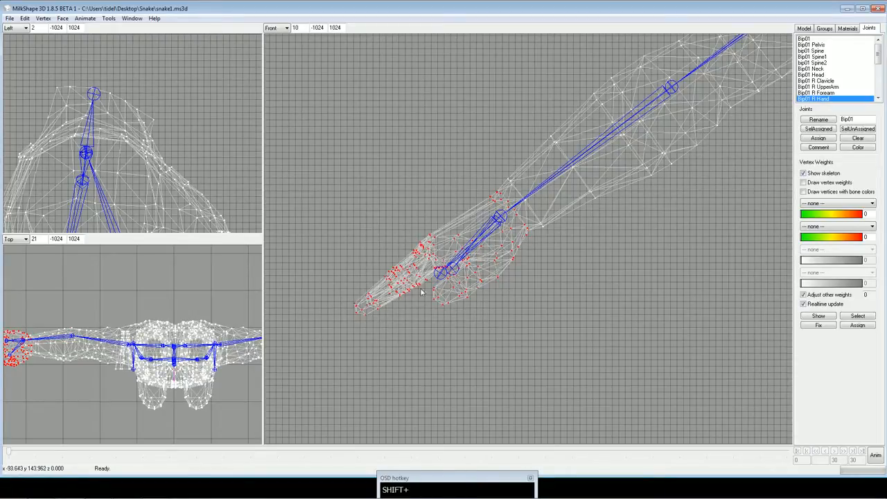
shift+drag(395, 217, 467, 304)
shift+drag(413, 234, 453, 300)
shift+drag(345, 269, 401, 330)
shift+drag(398, 221, 463, 303)
shift+drag(439, 215, 501, 280)
shift+drag(387, 229, 438, 278)
shift+drag(346, 267, 409, 337)
shift+drag(399, 219, 497, 316)
shift+drag(451, 236, 476, 263)
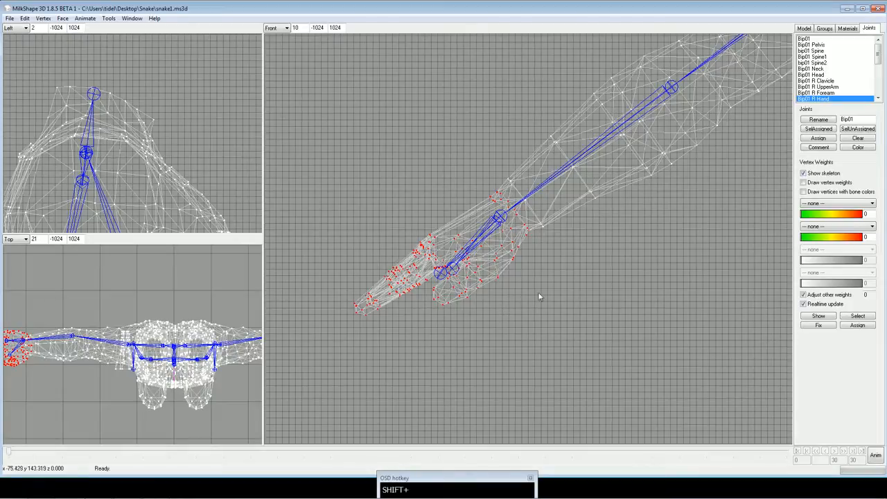
click(819, 138)
Check which vertices are assigned to Bip01 R Finger0 and Bone_weapon.
scroll(881, 61, down, 1)
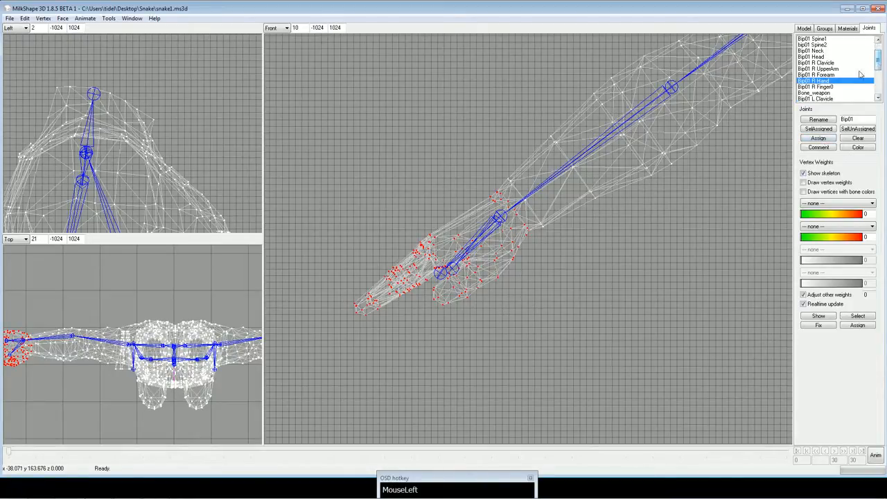
click(835, 88)
click(826, 130)
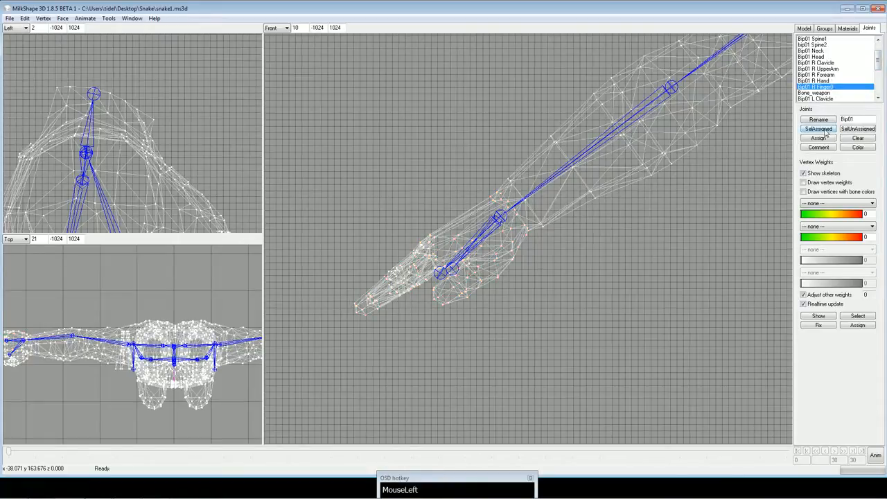
click(826, 93)
click(820, 132)
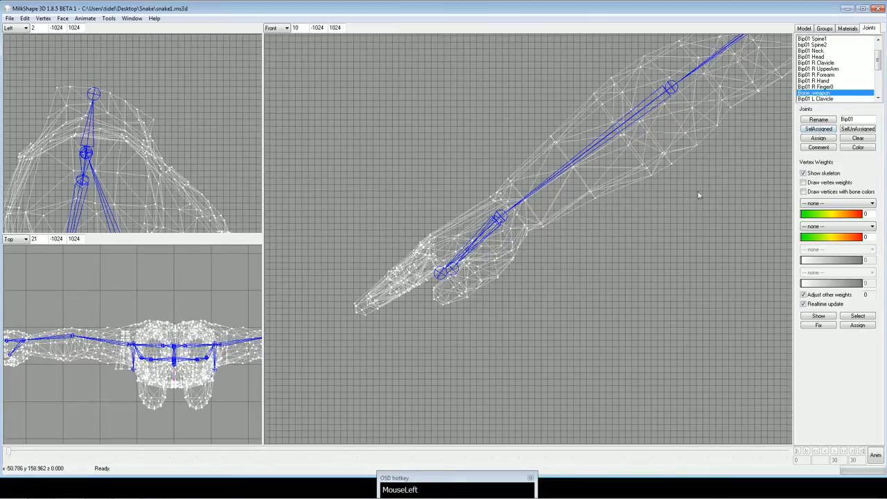
ctrl+drag(651, 217, 624, 231)
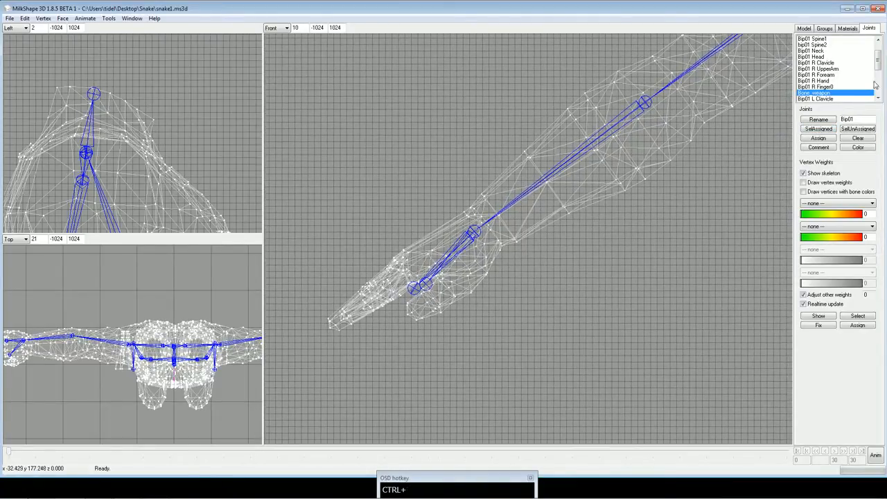
Select the vertices where the character's left shoulder meets the torso and assign them to Bip01 L Clavicle.
scroll(881, 62, down, 2)
click(818, 86)
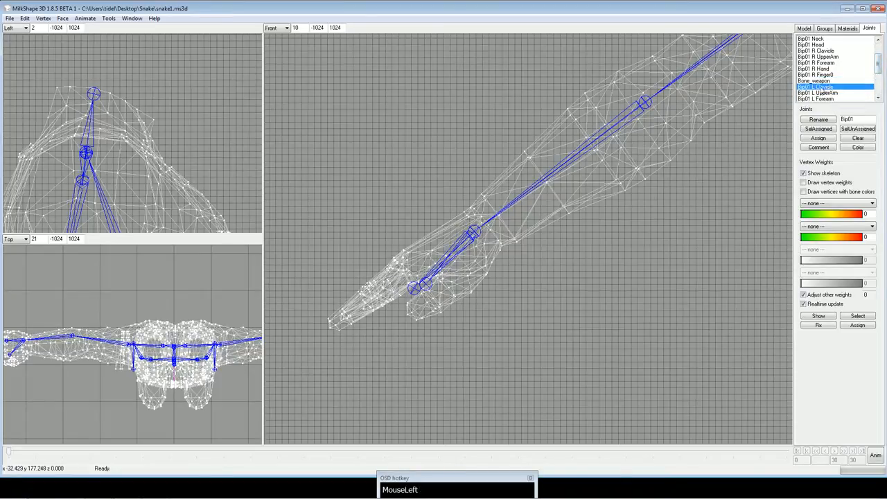
ctrl+drag(656, 138, 714, 163)
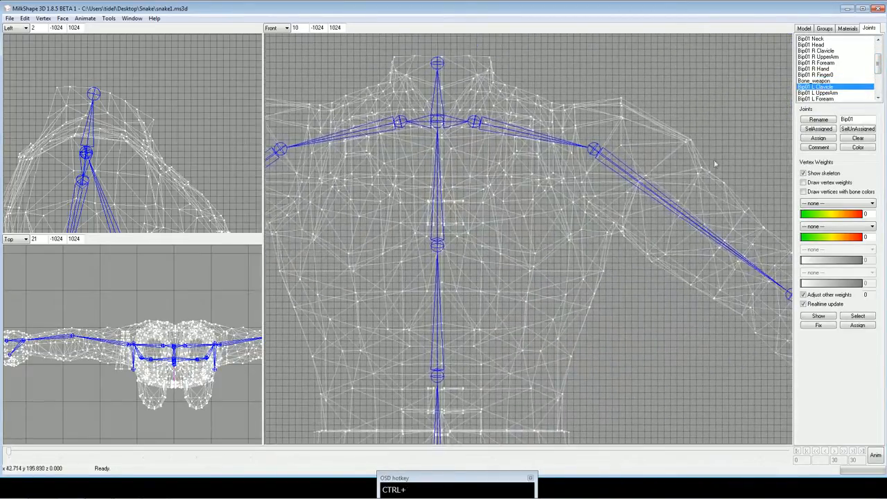
click(825, 131)
ctrl+drag(563, 99, 589, 159)
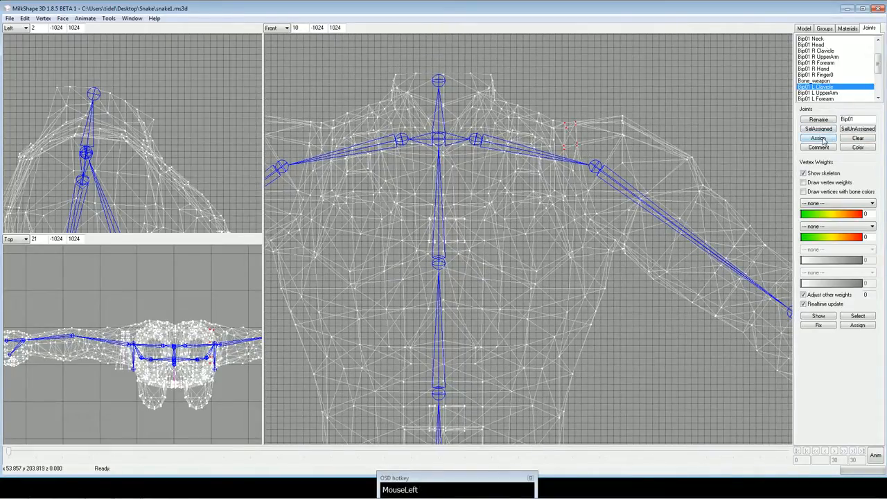
click(821, 138)
Compare the vertices assigned to Bip01 L UpperArm with those assigned to Bip01 R UpperArm.
click(828, 93)
click(821, 131)
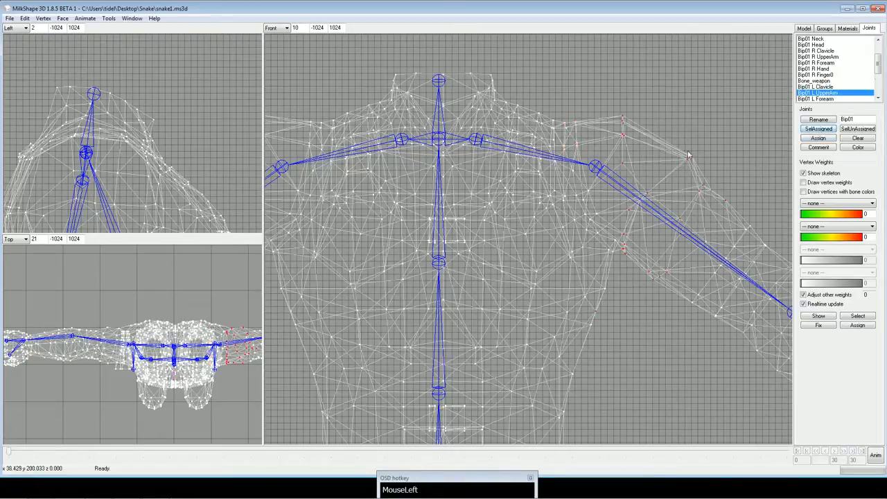
ctrl+drag(693, 193, 731, 154)
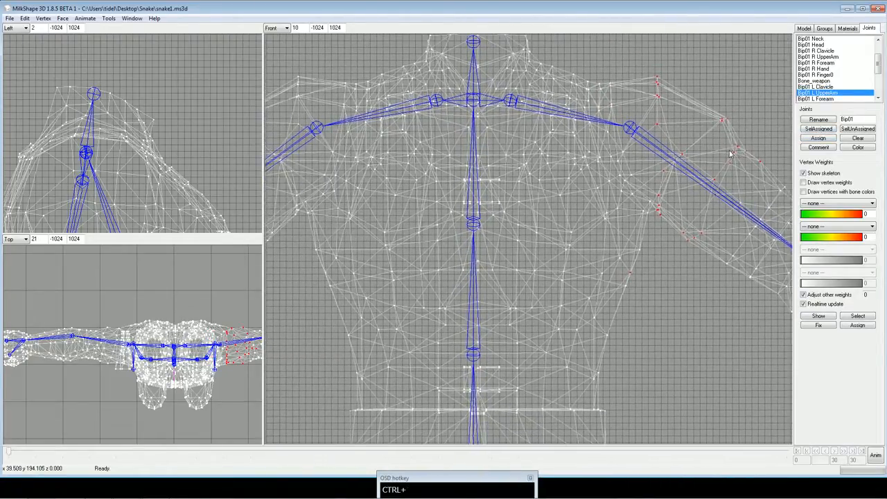
click(832, 57)
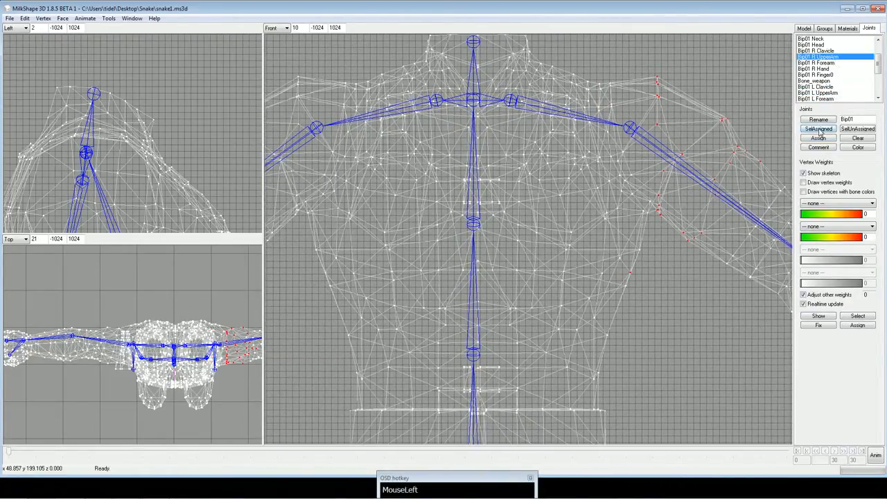
ctrl+drag(481, 249, 602, 255)
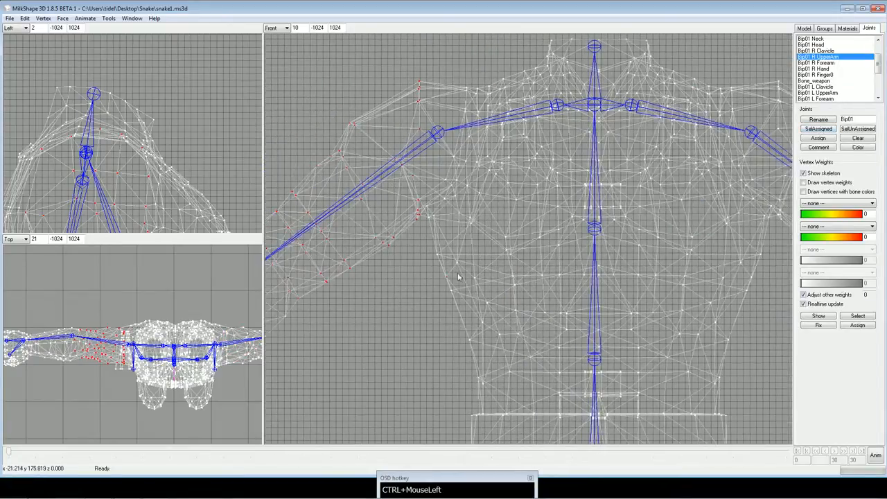
Select the stray vertex on the right side of the character's torso below the armpit and assign it to bip01 Spine2.
drag(432, 269, 458, 281)
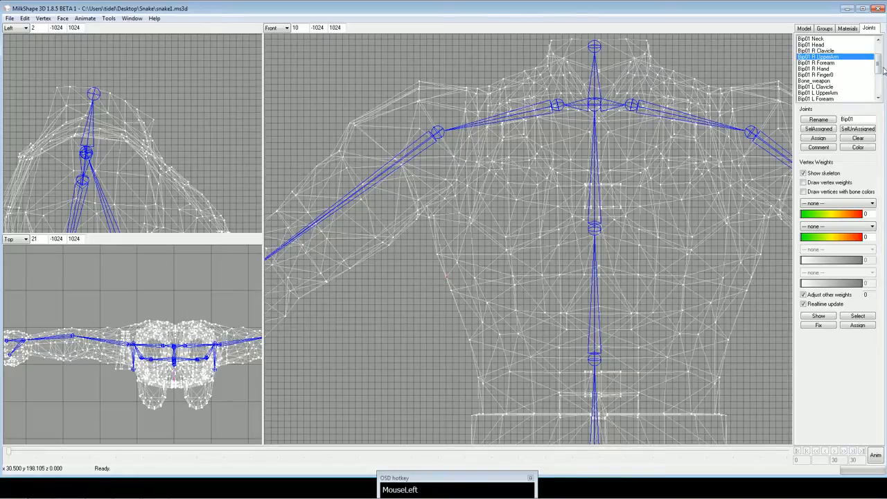
drag(878, 64, 879, 54)
click(832, 63)
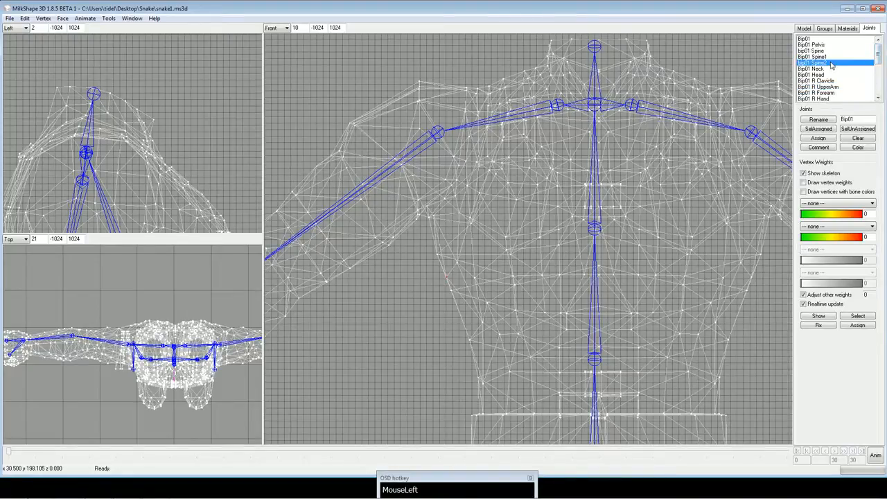
click(819, 139)
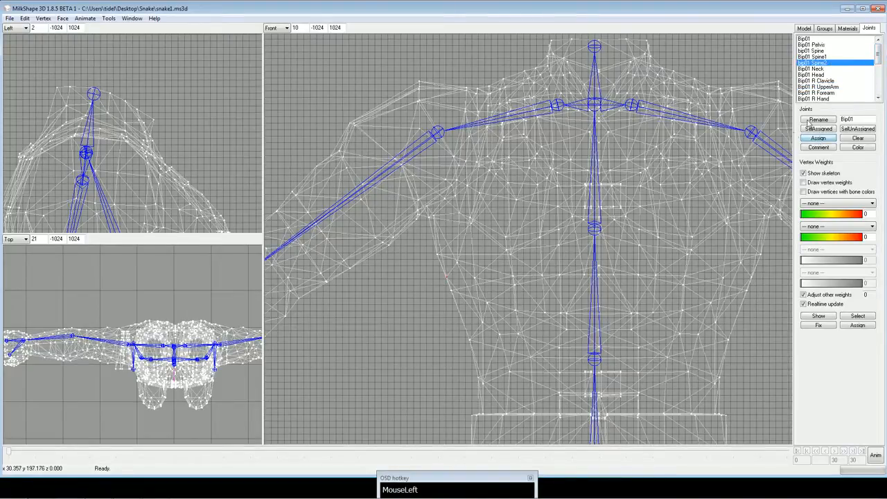
Find the stray torso vertex among Bip01 L UpperArm's vertices, select it alone on the character's left side, and assign it to bip01 Spine2.
drag(879, 55, 878, 69)
click(833, 82)
click(819, 129)
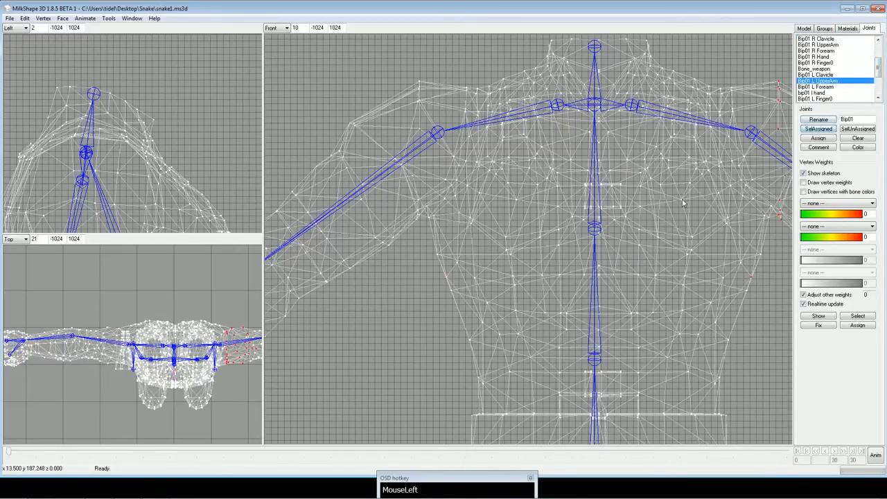
ctrl+drag(726, 214, 520, 217)
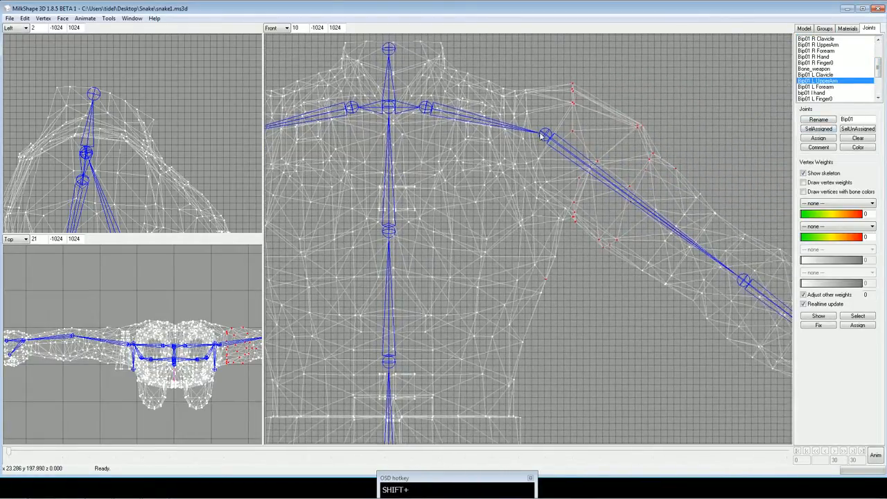
drag(539, 275, 551, 290)
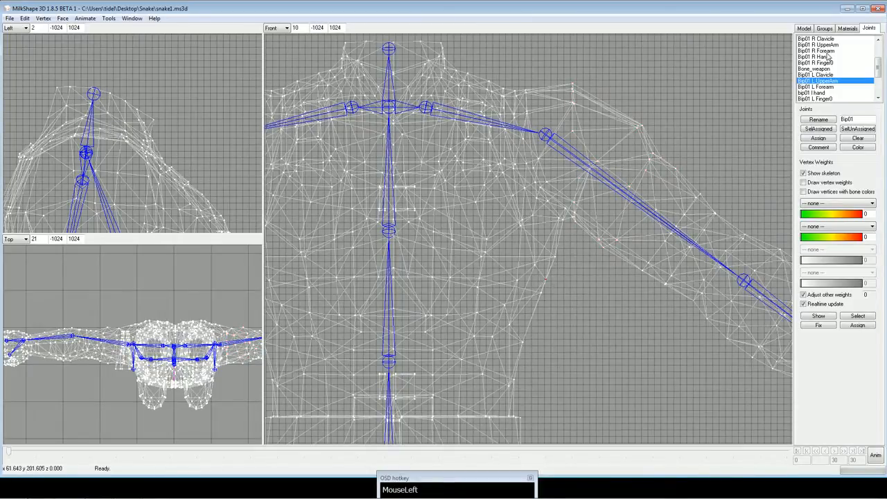
drag(879, 68, 879, 47)
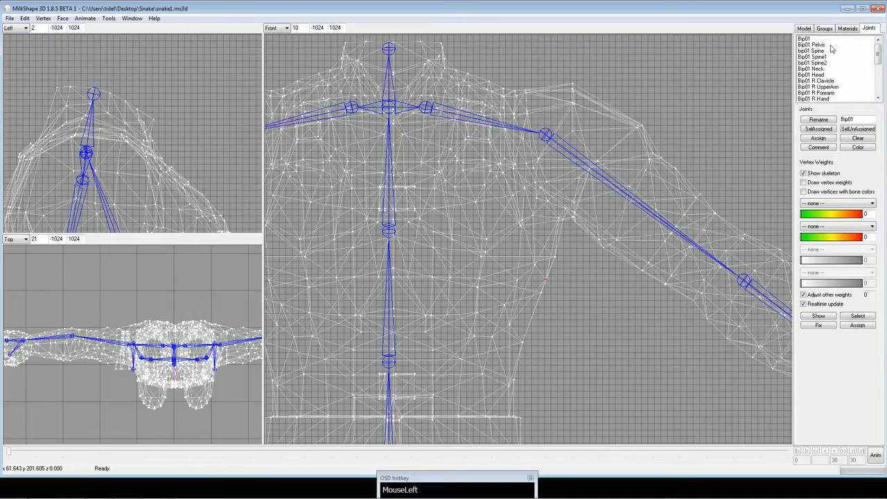
click(831, 63)
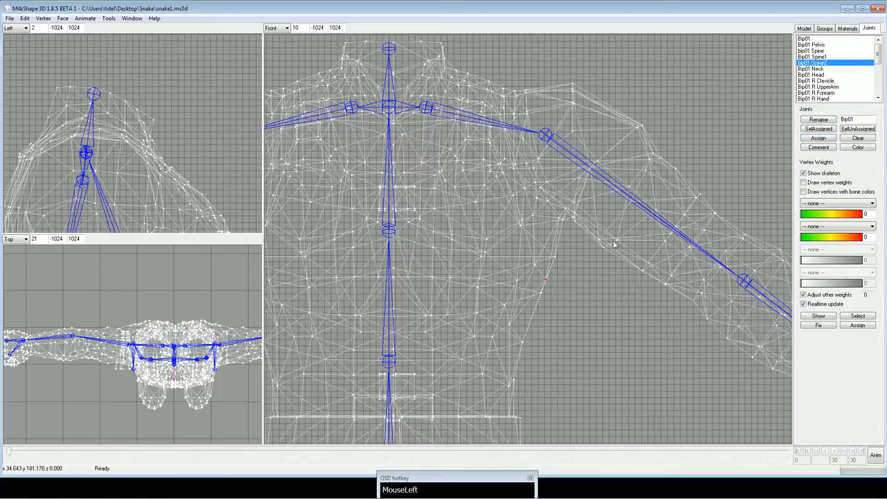
Select Bip01 L UpperArm's vertices, extend the selection down the upper arm toward the elbow, and assign them to Bip01 L UpperArm.
drag(878, 54, 879, 65)
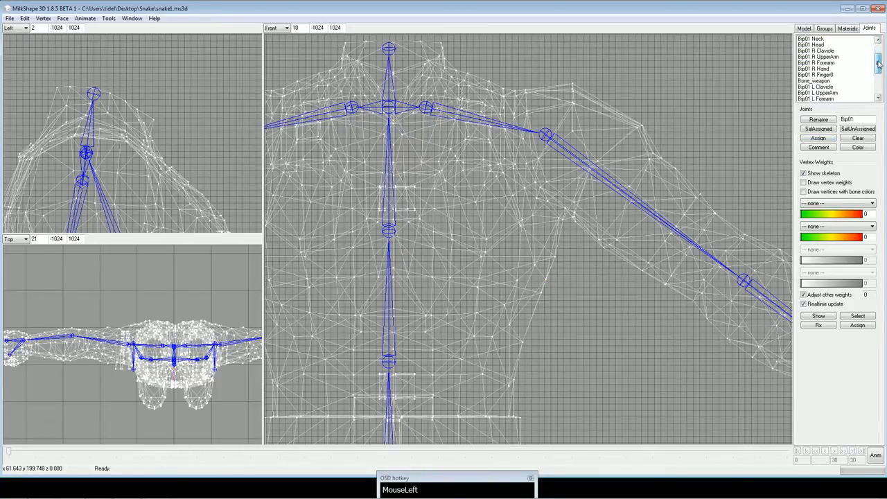
click(841, 92)
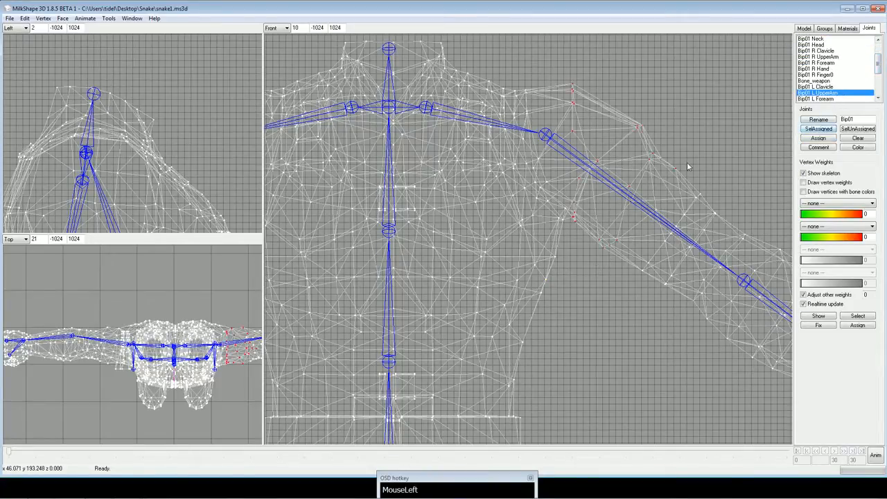
ctrl+drag(689, 167, 565, 165)
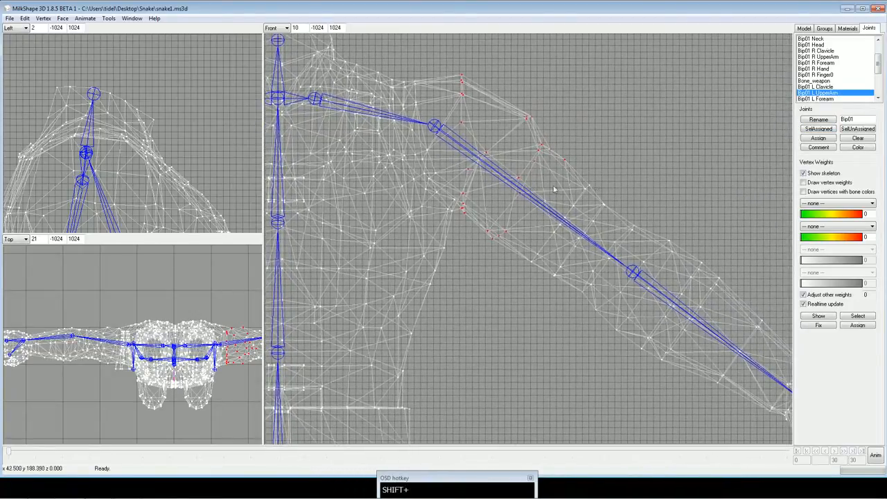
shift+drag(513, 176, 593, 299)
shift+drag(564, 156, 630, 268)
shift+drag(617, 210, 638, 235)
shift+drag(567, 243, 610, 289)
ctrl+drag(599, 257, 550, 250)
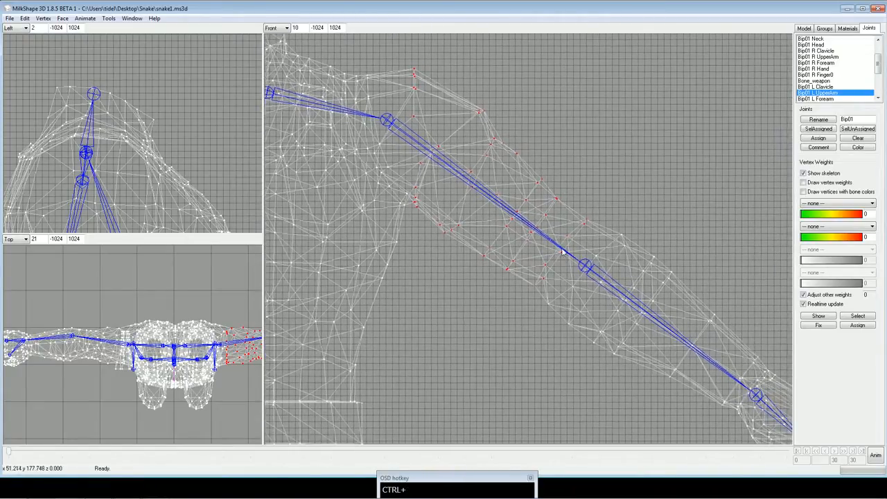
click(821, 140)
Select Bip01 L Forearm's vertices, extend the selection down the forearm to the wrist, and assign them to Bip01 L Forearm.
drag(878, 64, 878, 70)
click(839, 83)
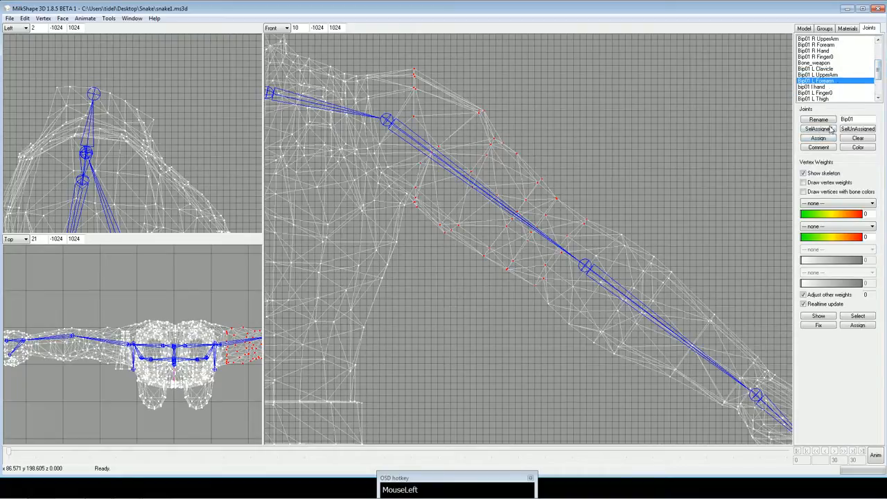
click(831, 130)
ctrl+drag(691, 166, 652, 123)
ctrl+drag(657, 271, 588, 219)
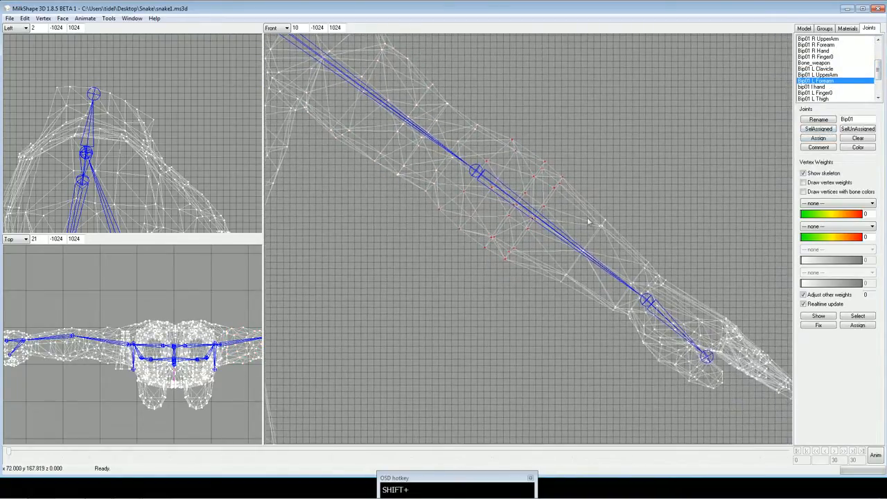
shift+drag(533, 209, 576, 291)
shift+drag(574, 197, 622, 257)
shift+drag(622, 290, 598, 330)
shift+drag(619, 270, 643, 294)
shift+drag(635, 247, 657, 280)
ctrl+drag(644, 238, 621, 247)
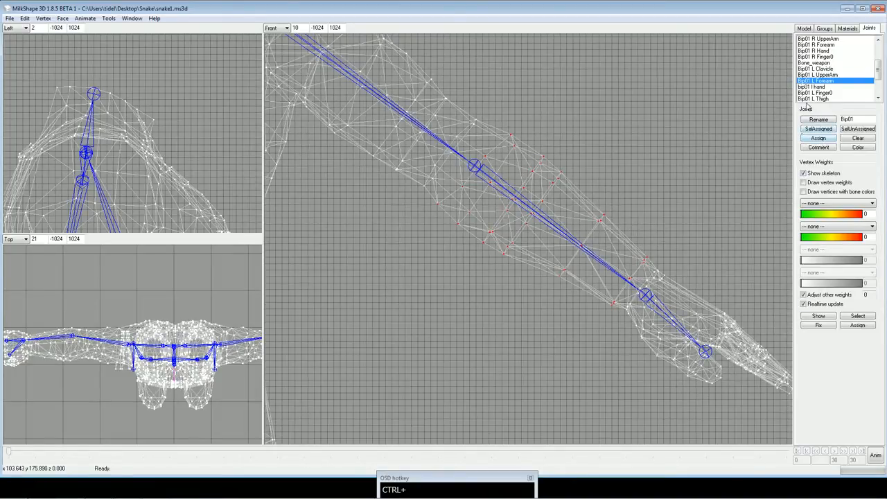
click(819, 140)
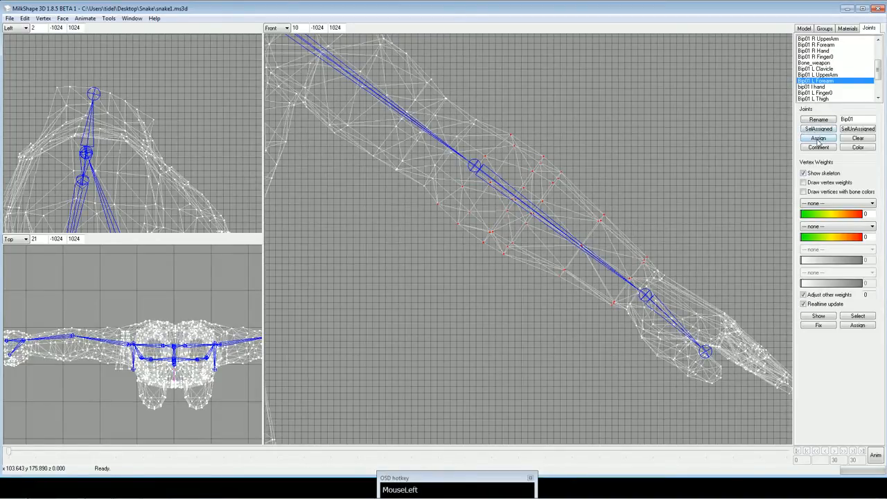
Select bip01 l hand's vertices, extend the selection over the palm, thumb and fingers, assign them to bip01 l hand, and clear the selection.
click(822, 86)
ctrl+drag(757, 215, 652, 149)
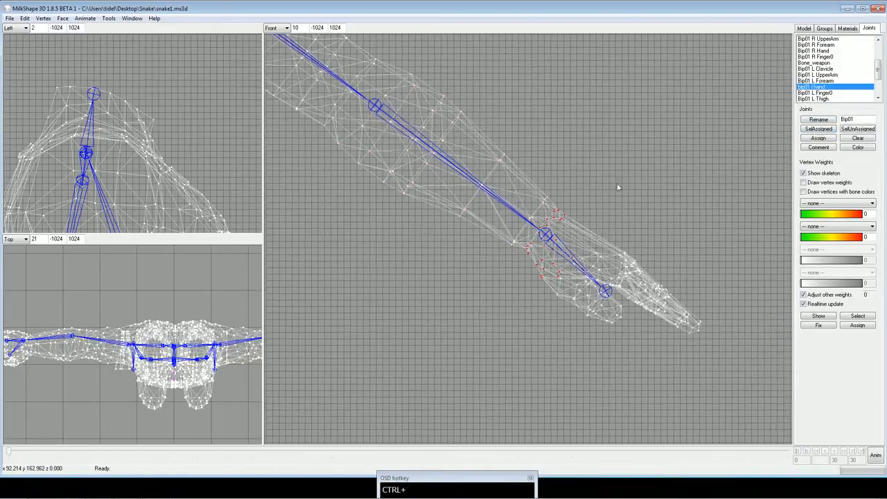
shift+drag(574, 224, 739, 379)
shift+drag(534, 262, 610, 339)
shift+drag(545, 262, 604, 349)
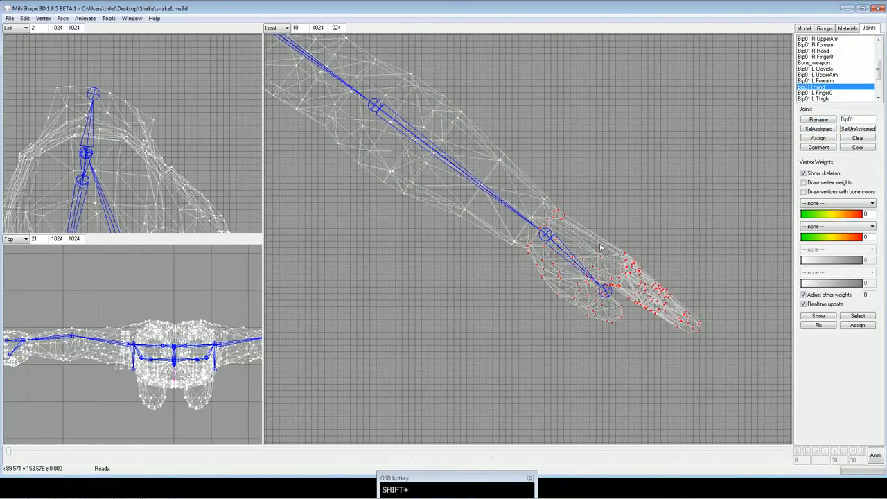
ctrl+drag(226, 333, 121, 326)
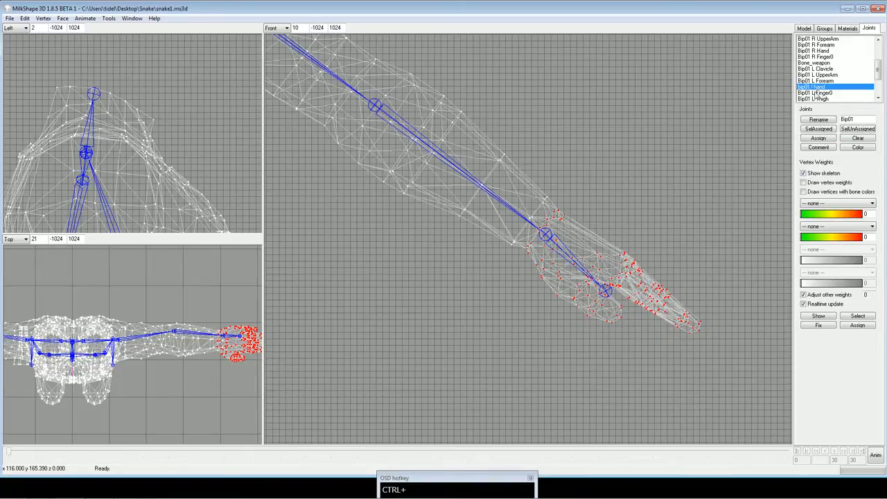
click(819, 139)
click(706, 137)
click(865, 86)
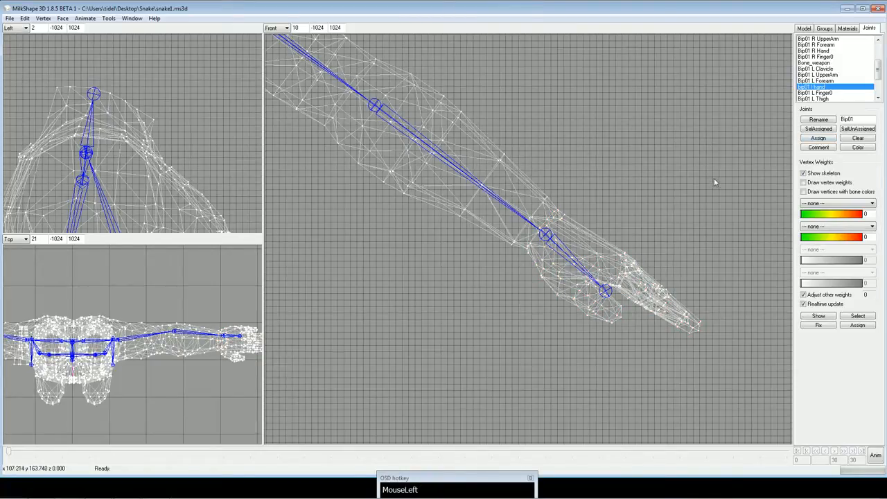
Check which vertices are assigned to Bip01 L Finger0, and bring the hips and legs into view.
drag(879, 72, 880, 75)
click(818, 86)
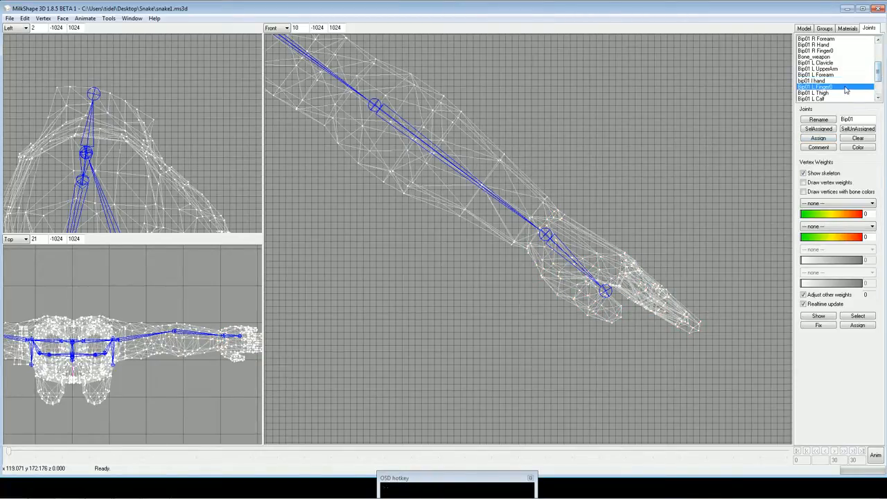
ctrl+drag(630, 193, 673, 195)
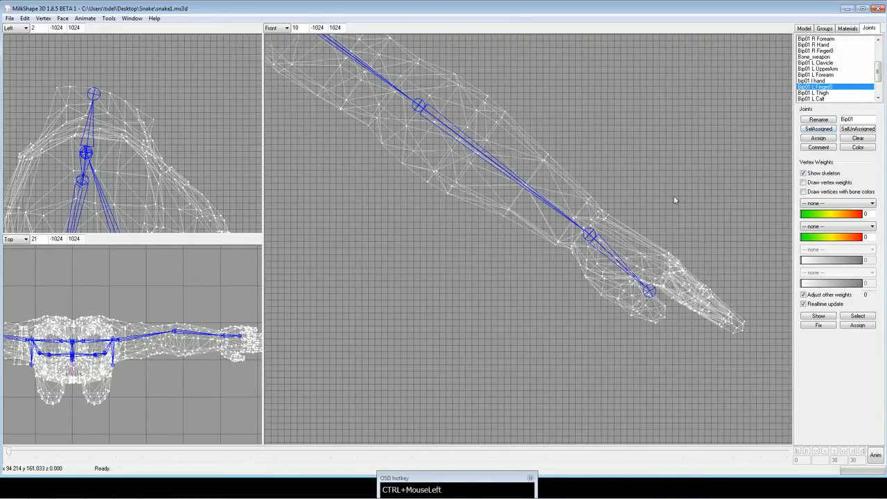
scroll(674, 196, down, 4)
ctrl+drag(566, 243, 679, 210)
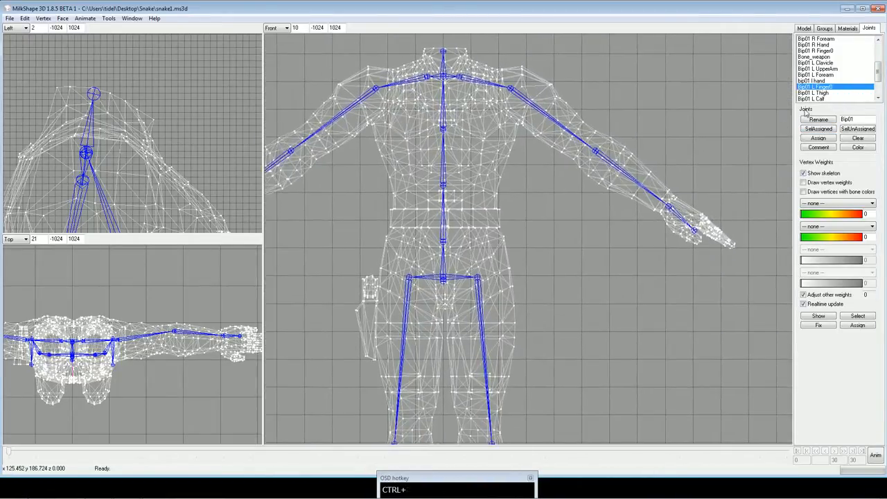
Select Bip01 L Thigh's vertices and extend the selection across the inner upper thigh and down to mid-thigh.
click(823, 94)
ctrl+drag(606, 231, 649, 175)
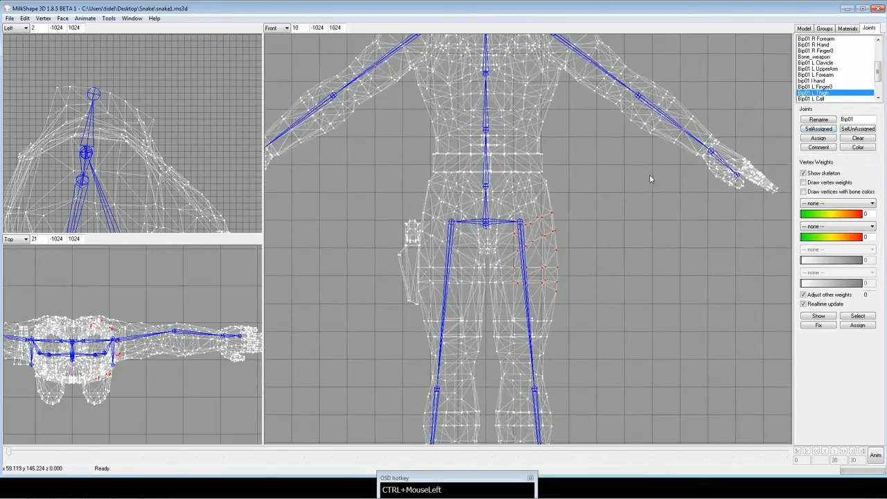
scroll(634, 221, up, 3)
ctrl+drag(633, 255, 646, 195)
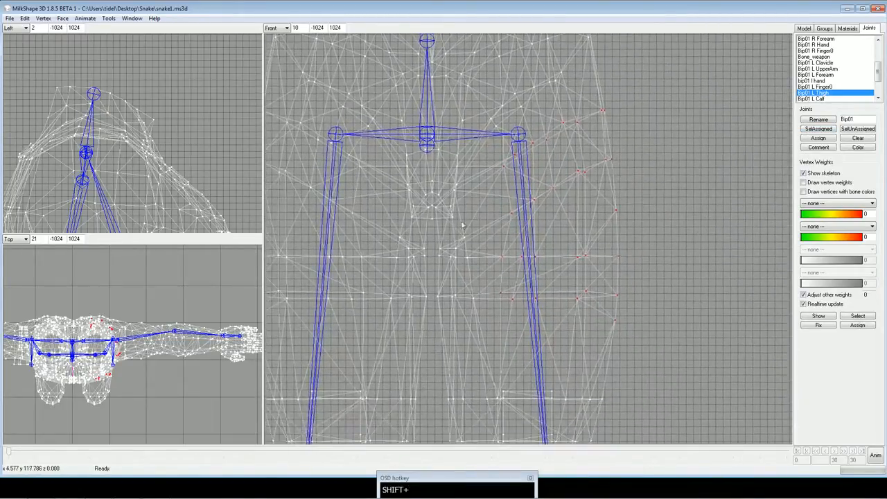
shift+drag(439, 237, 506, 278)
ctrl+drag(442, 303, 635, 257)
shift+drag(486, 270, 658, 318)
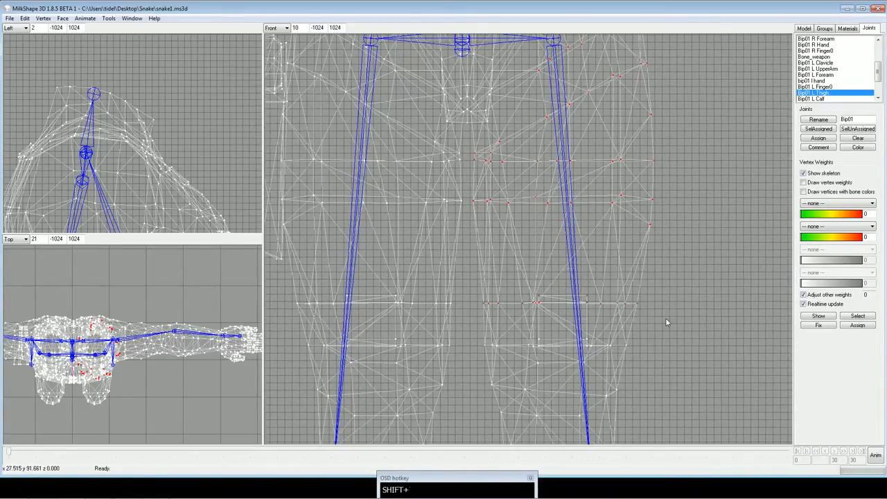
Extend the selection down the left thigh to just above the knee and assign it to Bip01 L Thigh.
ctrl+drag(505, 341, 679, 380)
ctrl+drag(689, 386, 652, 254)
scroll(656, 278, down, 2)
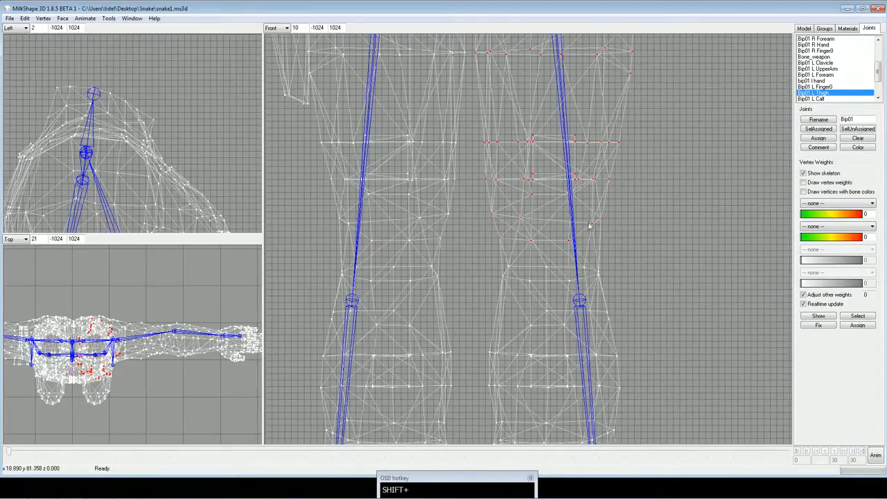
ctrl+drag(590, 226, 622, 236)
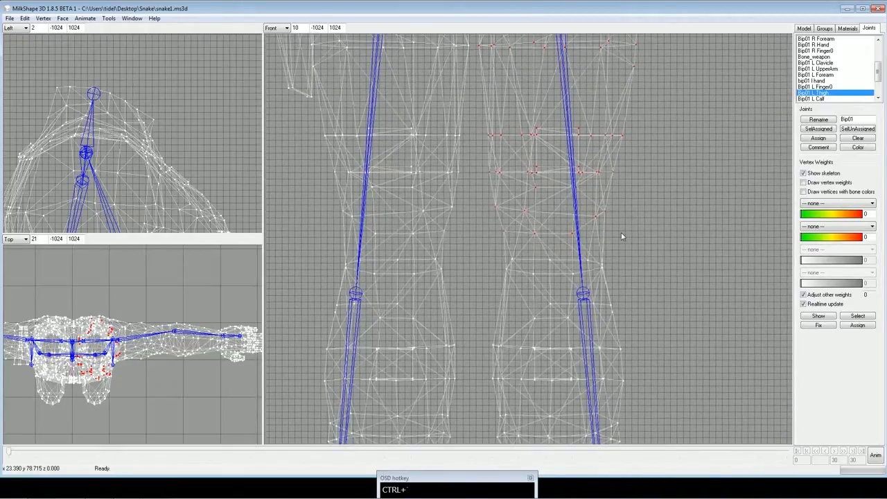
scroll(587, 220, down, 2)
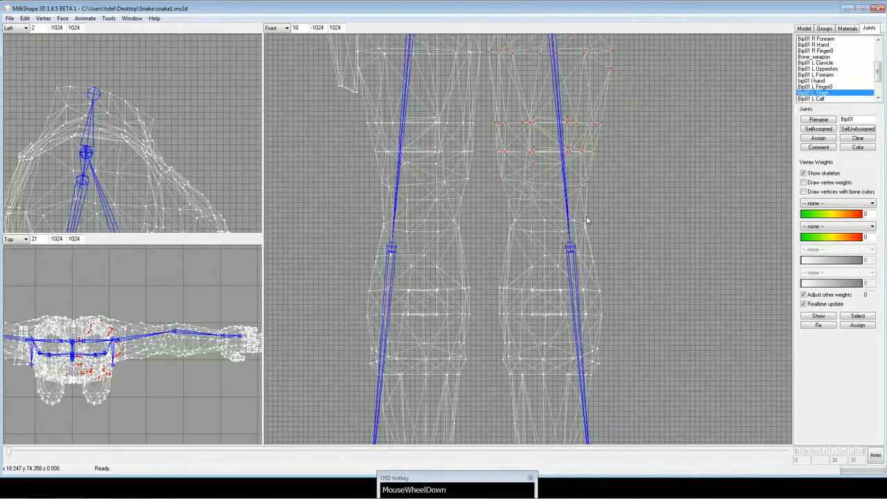
scroll(586, 221, down, 2)
ctrl+drag(586, 219, 589, 233)
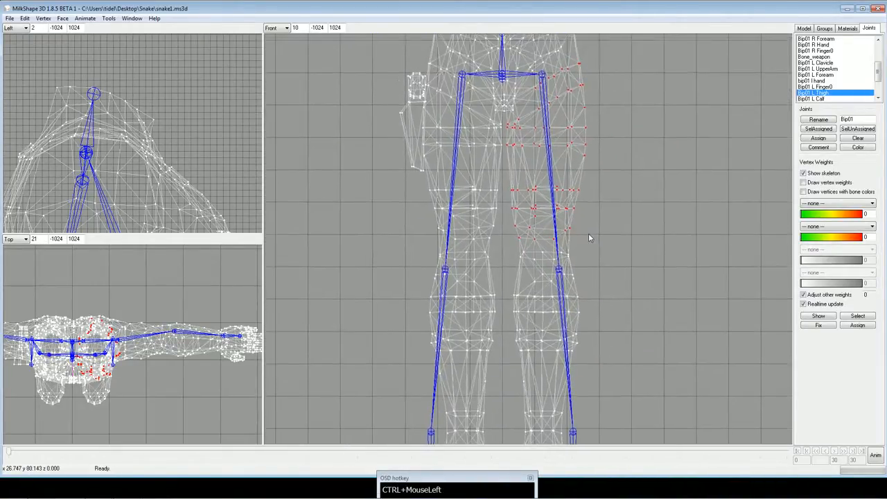
scroll(590, 228, up, 3)
scroll(593, 217, down, 3)
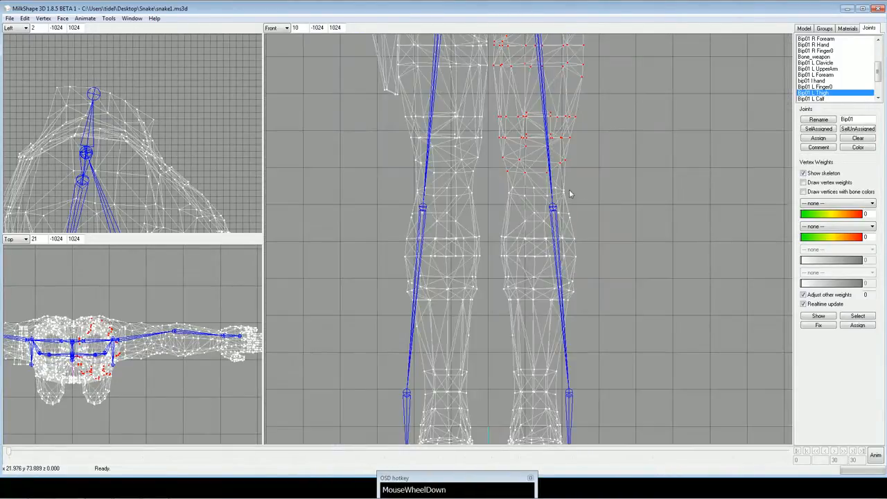
mouse_move(581, 192)
ctrl+mouse_down()
mouse_move(597, 285)
mouse_move(592, 354)
mouse_move(587, 184)
ctrl+mouse_up()
scroll(589, 243, up, 4)
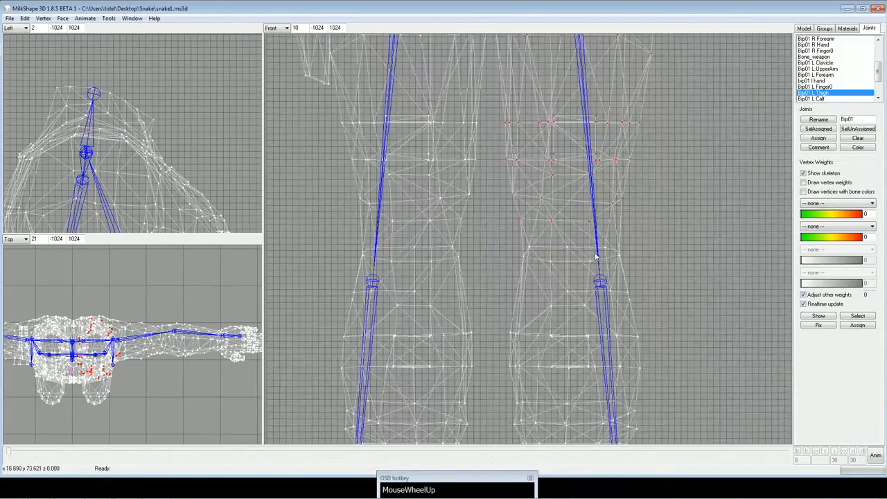
ctrl+drag(600, 268, 590, 234)
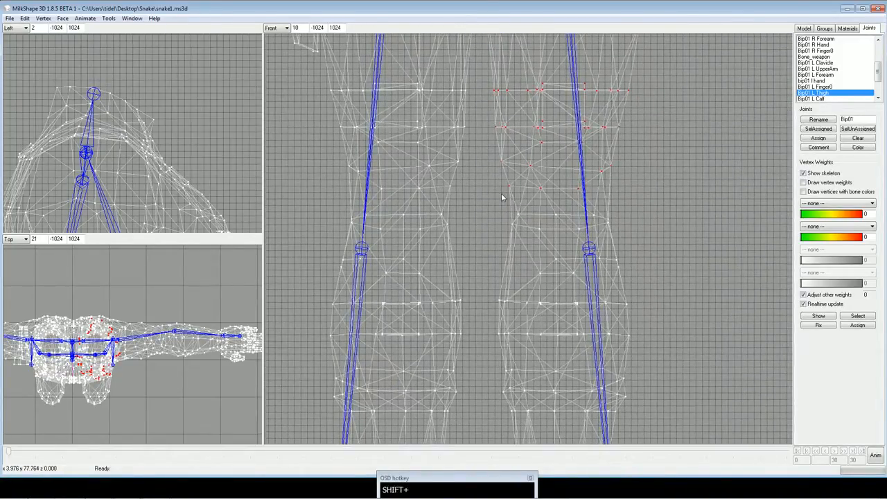
shift+drag(503, 198, 639, 229)
click(818, 138)
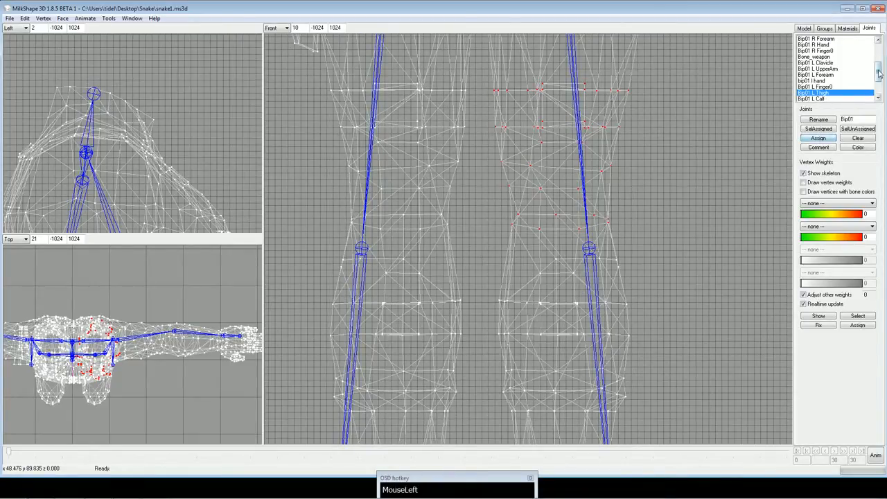
Select Bip01 R Thigh's vertices, extend the selection down the right thigh to just above the knee, and assign them to Bip01 R Thigh.
drag(879, 74, 879, 88)
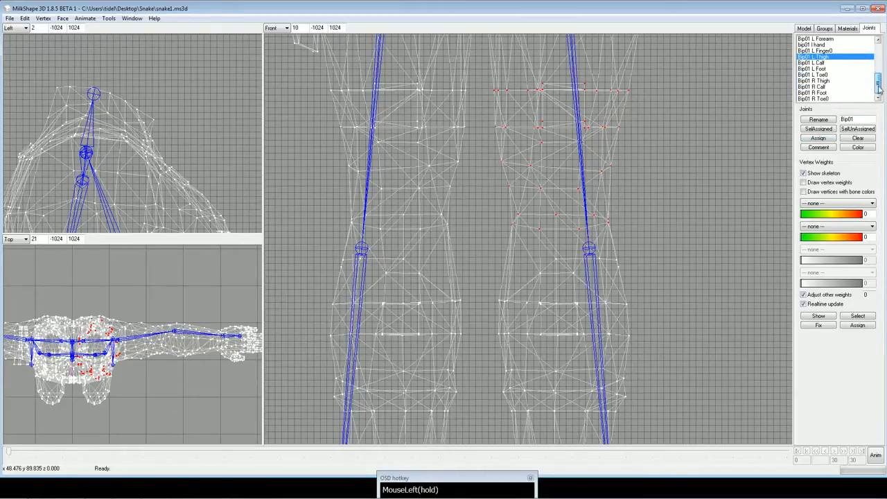
click(832, 81)
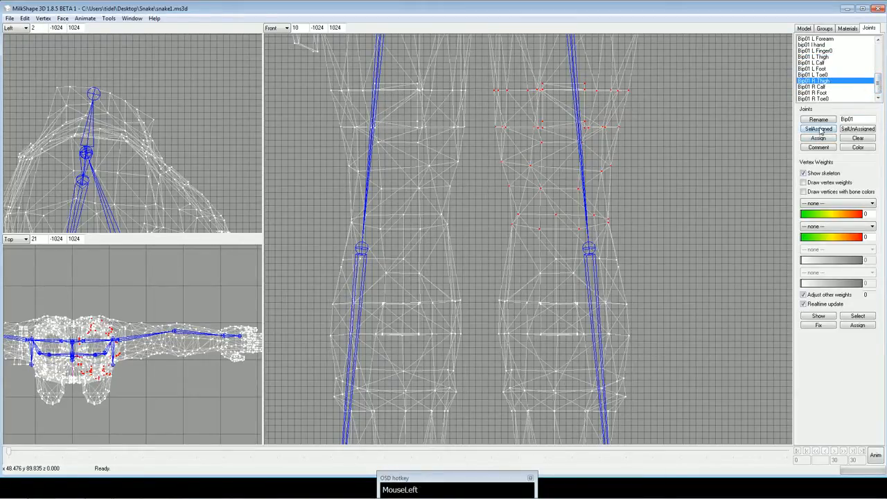
click(820, 129)
ctrl+drag(659, 95, 672, 199)
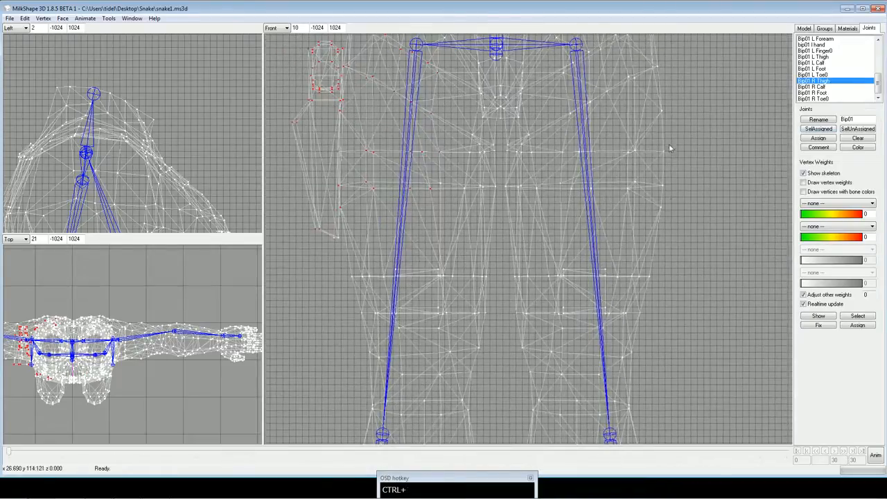
ctrl+drag(671, 133, 676, 158)
shift+drag(469, 174, 512, 231)
shift+drag(419, 212, 522, 205)
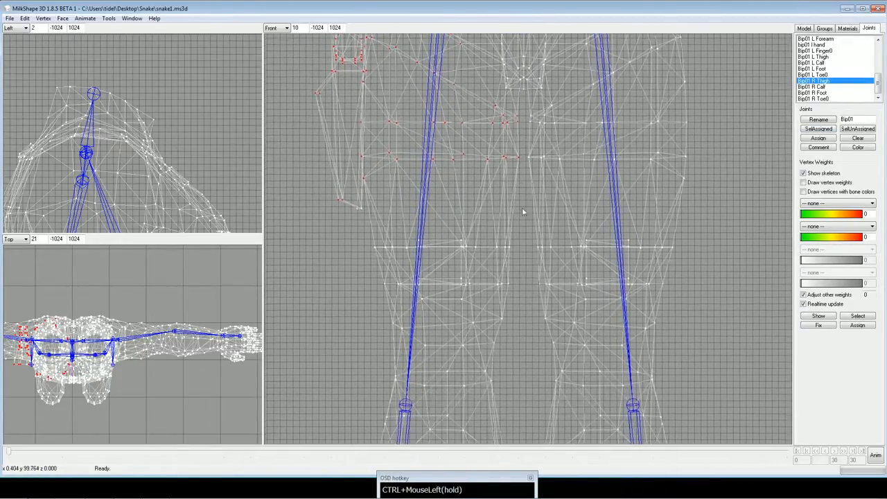
shift+drag(315, 171, 523, 237)
shift+drag(372, 207, 515, 241)
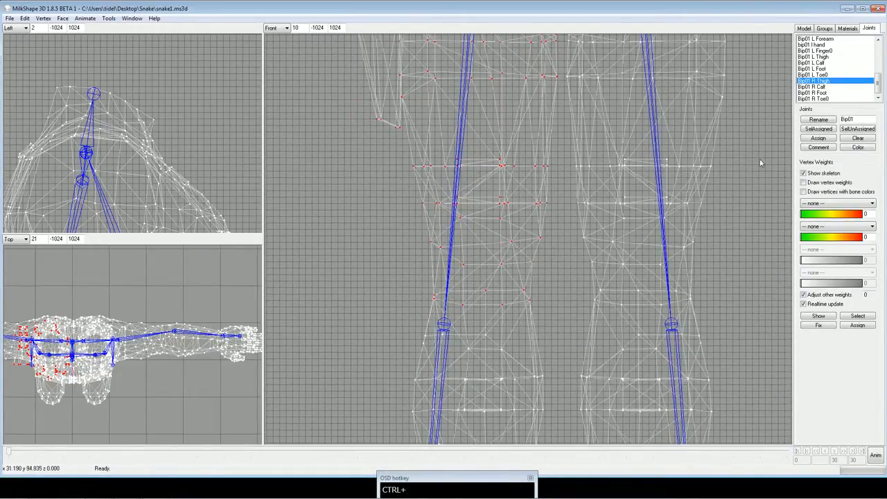
click(825, 137)
Select the right lower leg's vertices from the knee to just above the ankle and assign them to Bip01 R Calf.
ctrl+drag(615, 235, 617, 92)
ctrl+drag(581, 224, 581, 133)
drag(391, 88, 553, 297)
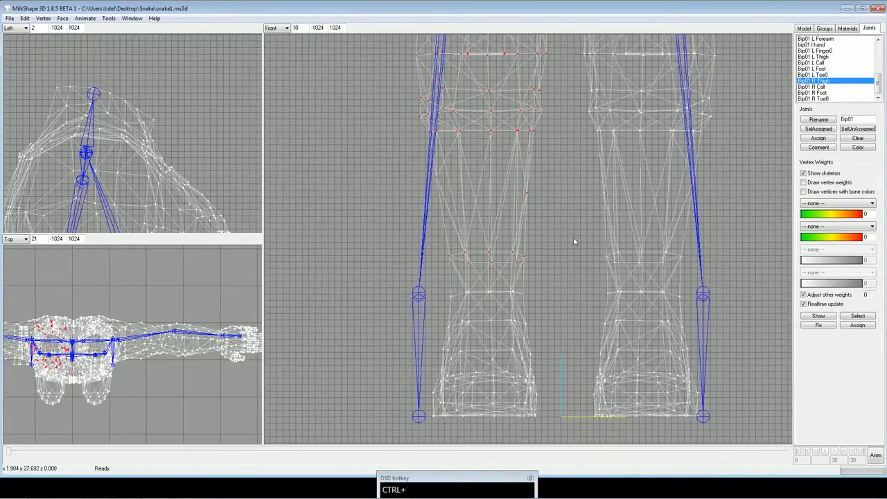
ctrl+drag(560, 244, 533, 283)
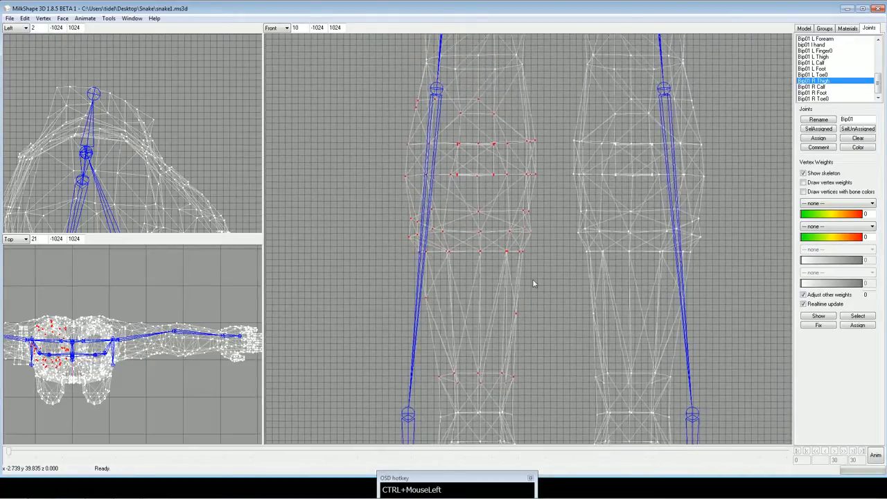
click(830, 87)
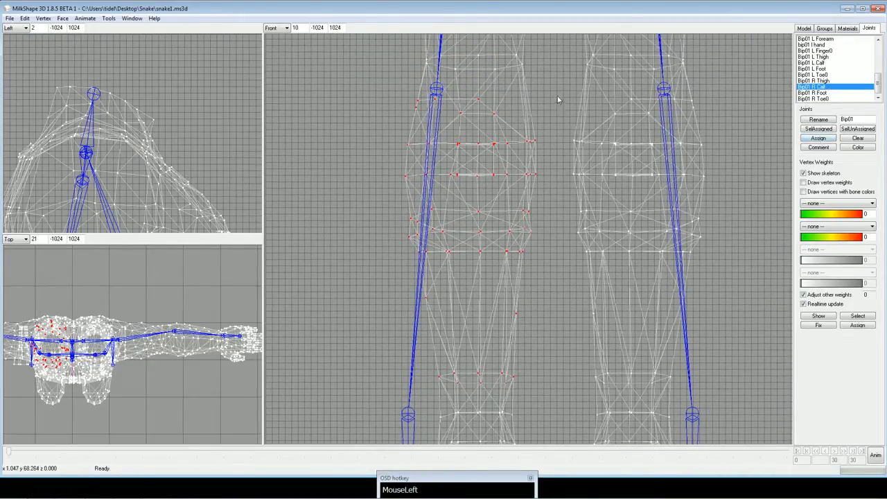
Select the left lower leg's vertices from the knee to above the ankle, assign them to Bip01 L Calf, and clear the selection.
drag(557, 97, 742, 394)
click(825, 63)
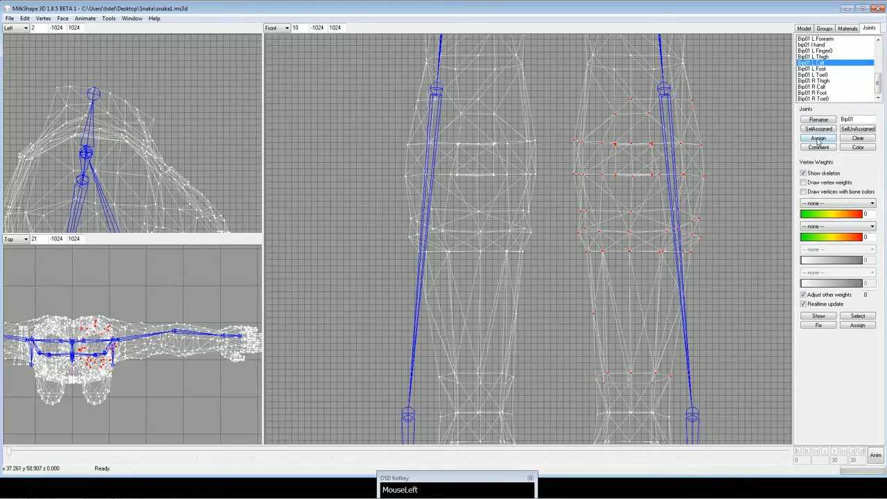
click(819, 141)
mouse_move(695, 254)
ctrl+mouse_down()
mouse_move(692, 194)
mouse_move(703, 210)
mouse_move(703, 171)
ctrl+mouse_up()
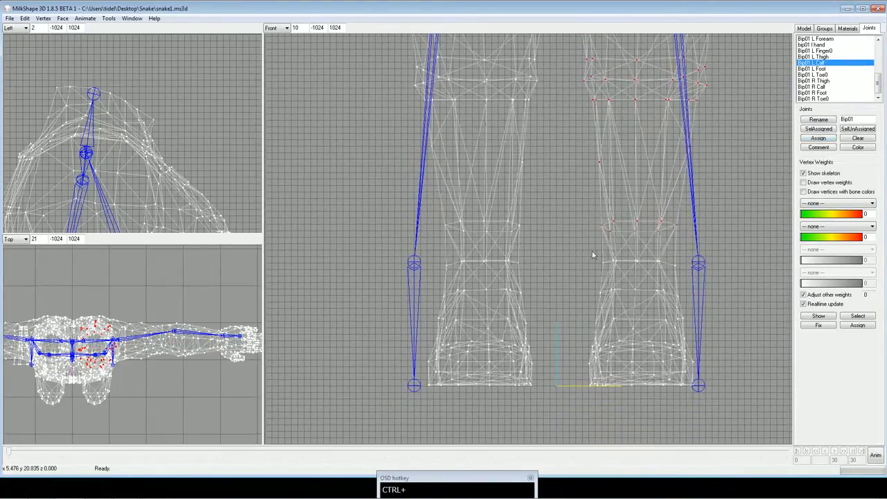
click(565, 251)
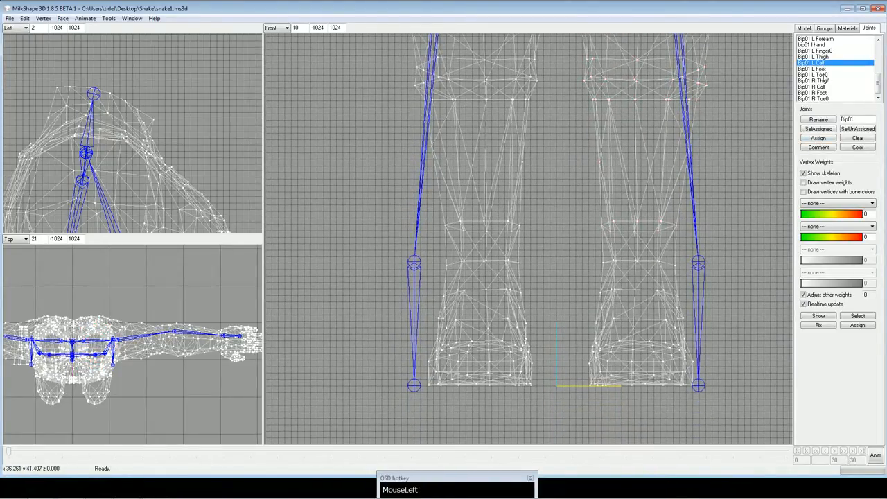
Select Bip01 L Foot's assigned vertices and change the side viewport from Left to Right to inspect the foot.
click(818, 69)
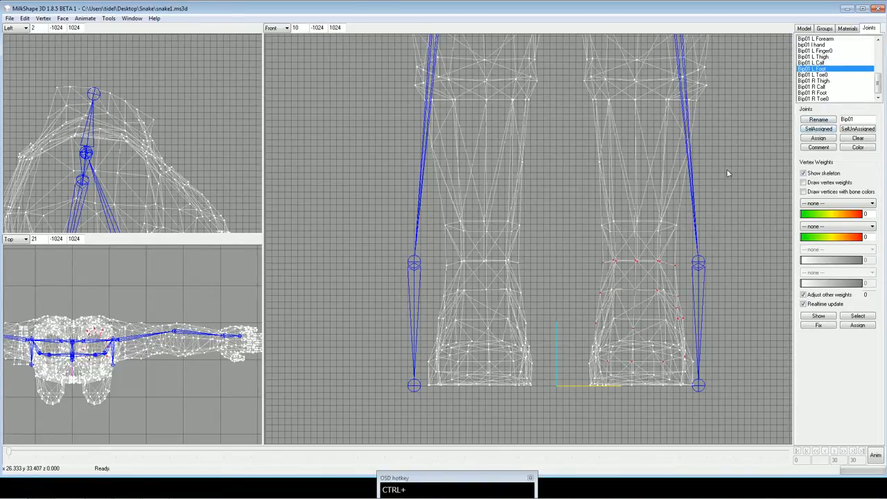
ctrl+drag(727, 169, 706, 170)
mouse_move(210, 177)
ctrl+mouse_down()
mouse_move(208, 48)
mouse_move(197, 73)
mouse_move(191, 41)
ctrl+mouse_up()
ctrl+drag(168, 190, 179, 47)
ctrl+drag(182, 205, 155, 104)
ctrl+drag(166, 177, 178, 64)
ctrl+drag(173, 215, 177, 38)
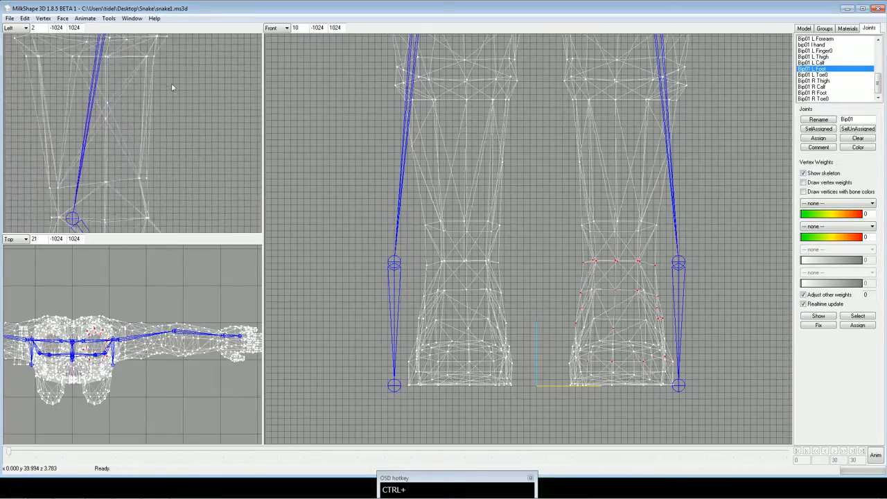
ctrl+drag(166, 177, 166, 90)
mouse_move(151, 226)
ctrl+mouse_down()
mouse_move(156, 132)
mouse_move(134, 173)
ctrl+mouse_up()
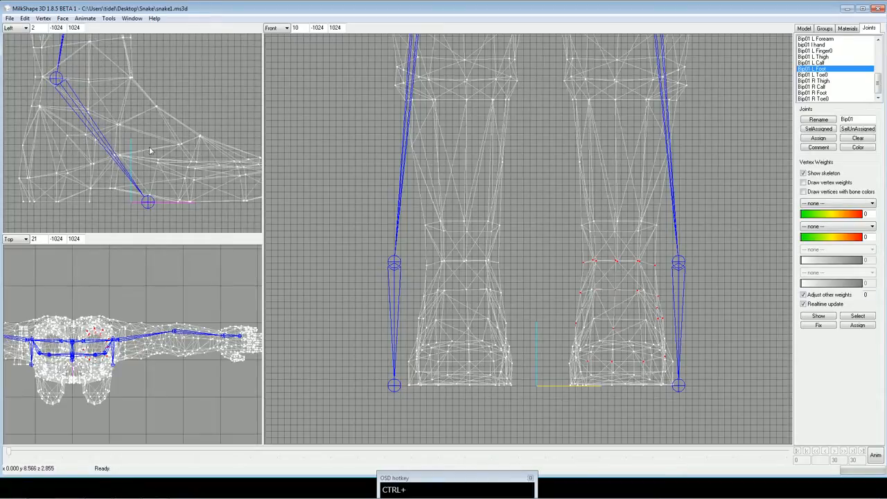
ctrl+drag(140, 130, 134, 133)
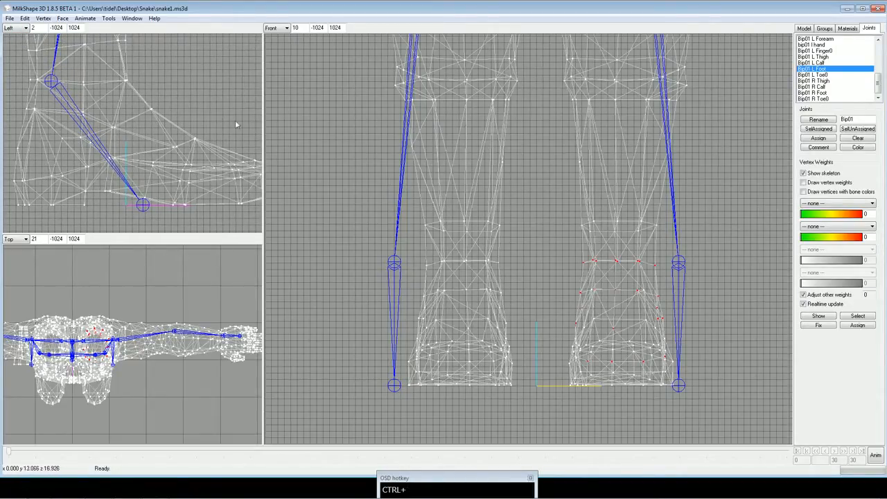
right_click(217, 117)
click(14, 27)
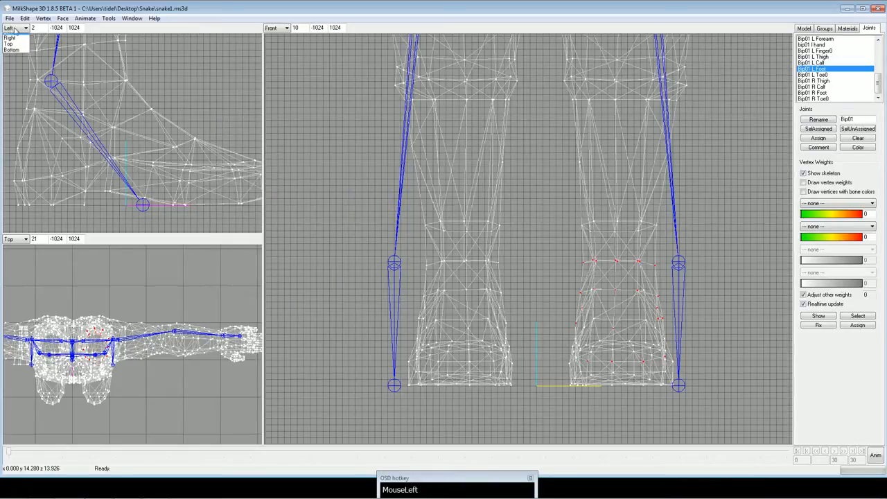
click(17, 61)
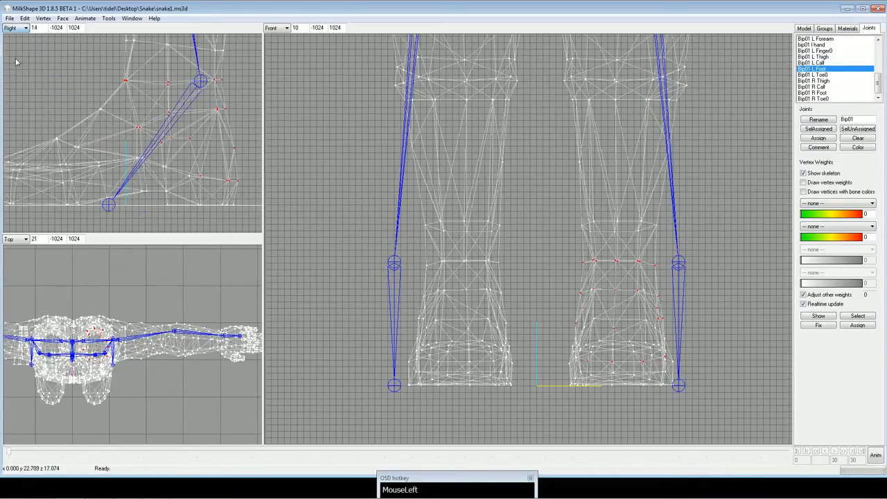
ctrl+drag(62, 80, 117, 93)
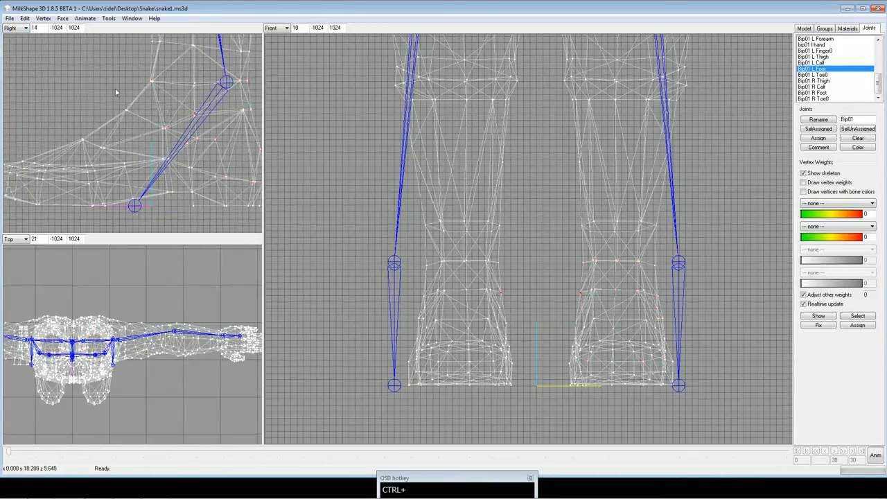
Clear the selection, reselect Bip01 L Foot's vertices, and extend the selection over both feet from the ankles down.
click(534, 206)
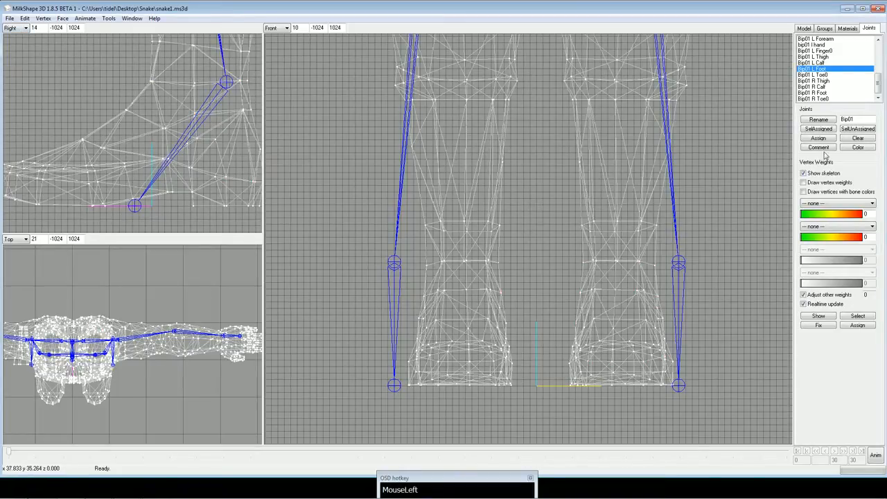
click(822, 130)
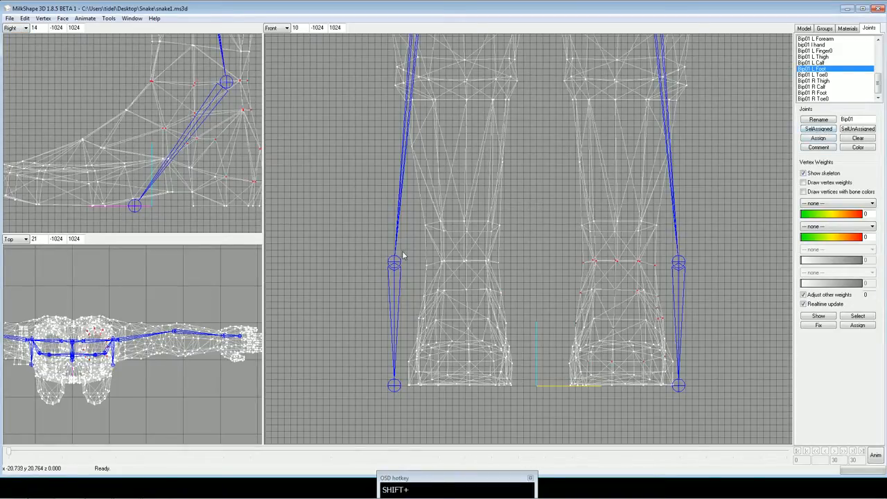
shift+drag(400, 250, 704, 410)
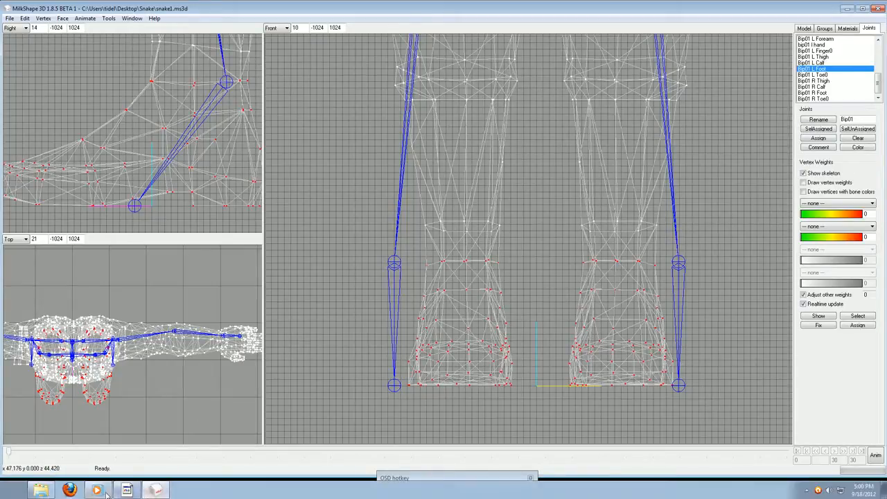
click(102, 490)
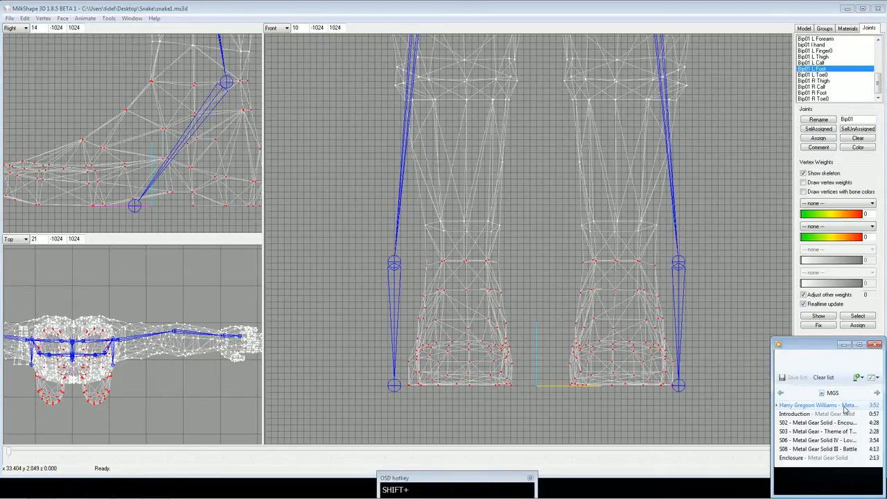
click(844, 346)
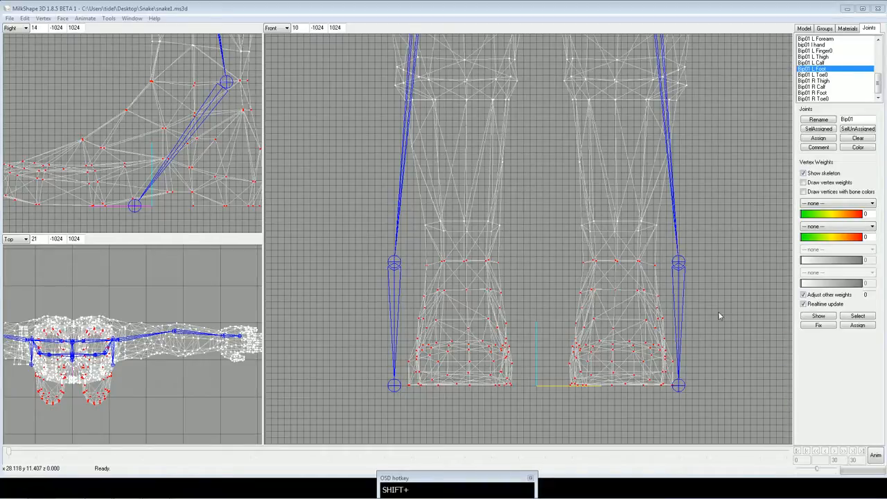
Assign both feet's vertices to Bip01 R Foot, deselect the right foot, and assign the remaining left foot vertices to Bip01 L Foot.
click(718, 311)
drag(392, 251, 723, 429)
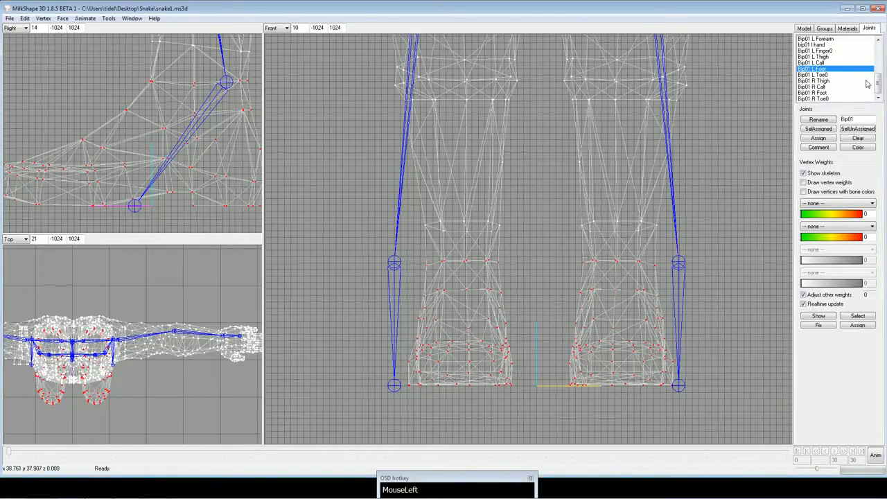
click(836, 93)
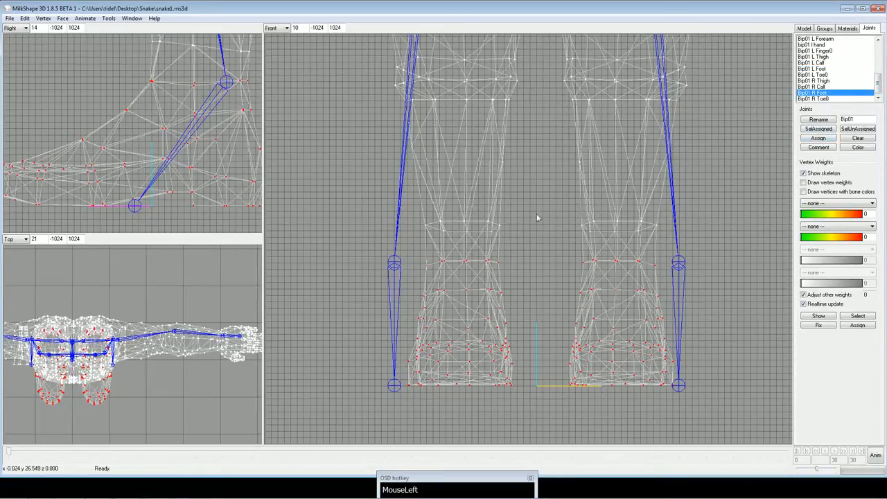
shift+right_drag(381, 221, 525, 415)
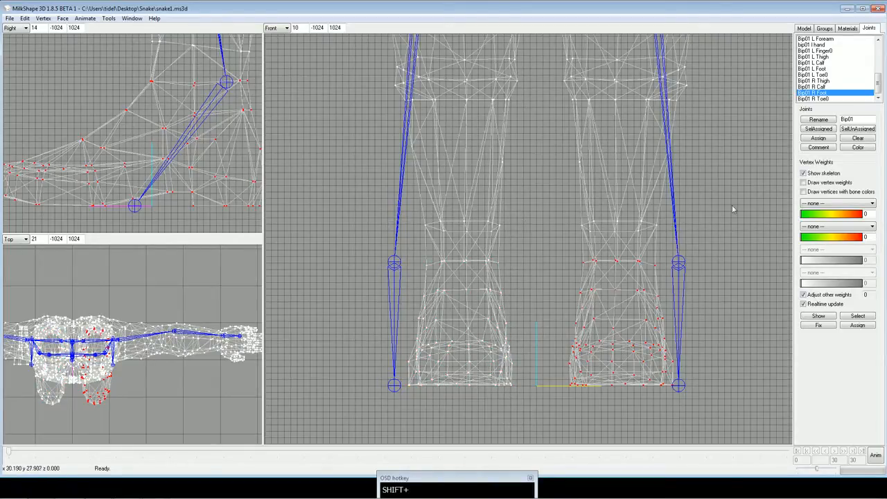
click(836, 69)
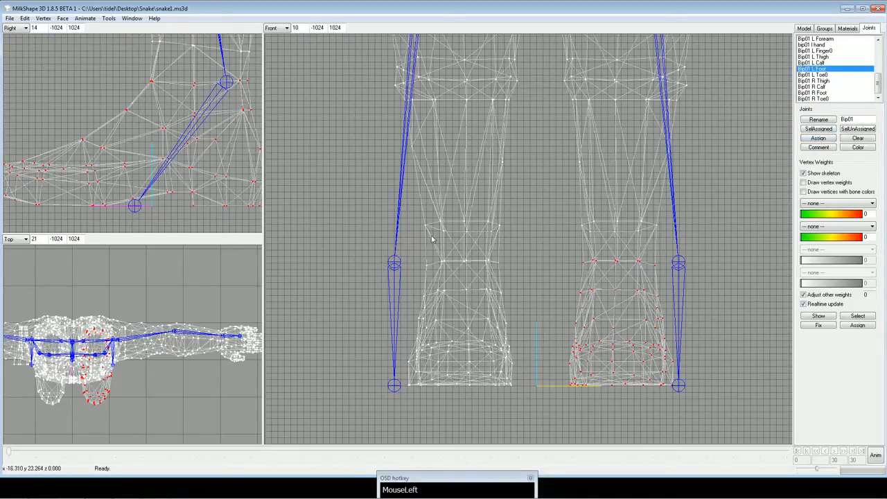
Select the front toe vertices of both feet in the side view and assign them to Bip01 R Toe0.
ctrl+drag(194, 197, 240, 192)
shift+drag(19, 126, 144, 227)
shift+drag(118, 174, 157, 227)
ctrl+drag(132, 177, 132, 183)
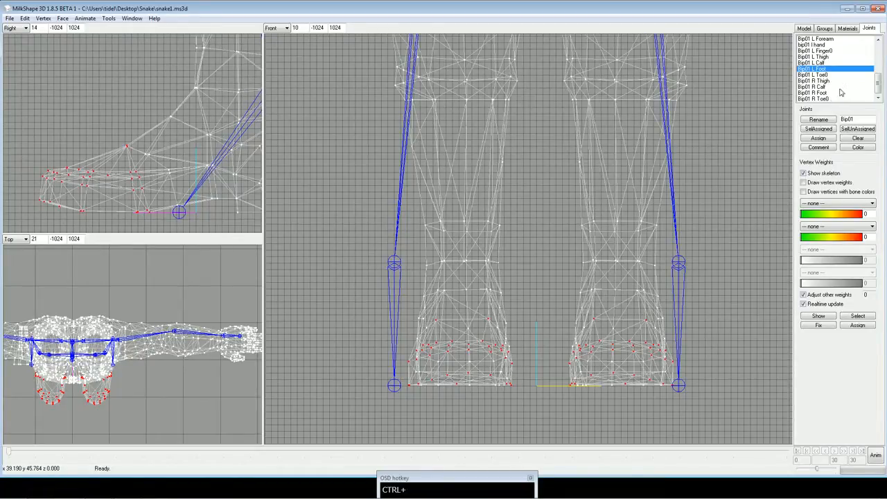
drag(839, 100, 838, 107)
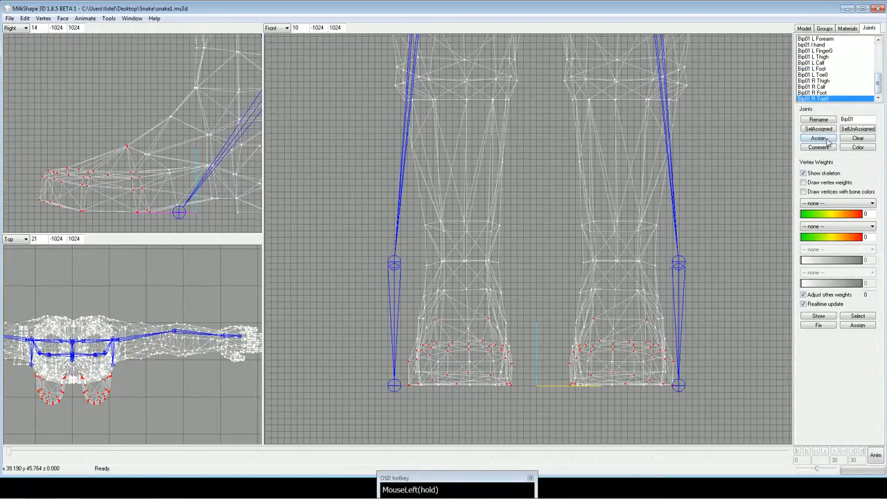
click(825, 139)
Deselect the right foot's toes, assign the remaining left toe vertices to Bip01 L Toe0, and clear the selection.
shift+right_drag(347, 279, 535, 429)
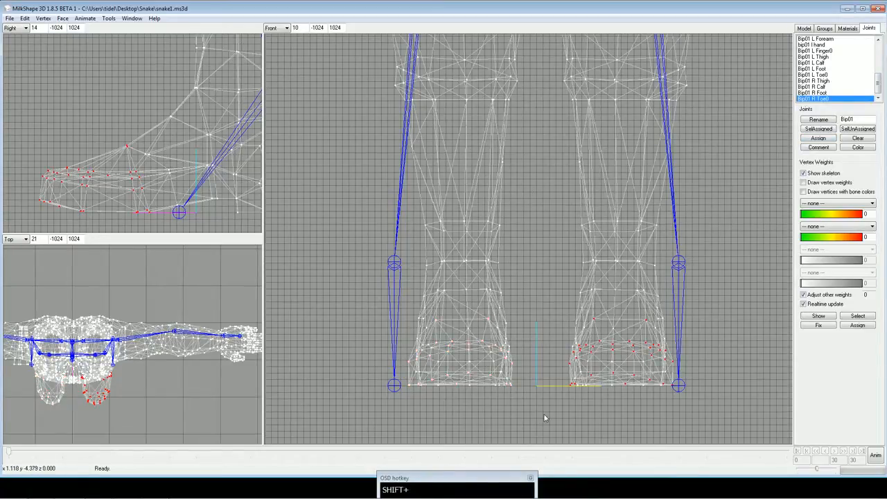
click(825, 75)
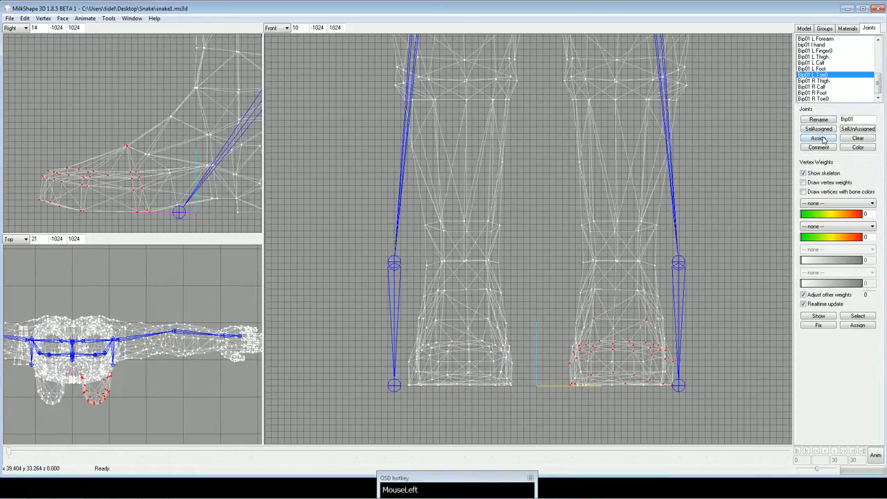
ctrl+drag(734, 147, 649, 199)
Select the vertices along the left hip crease, from the outer hip diagonally down to the inner groin.
scroll(709, 190, down, 2)
scroll(709, 189, down, 2)
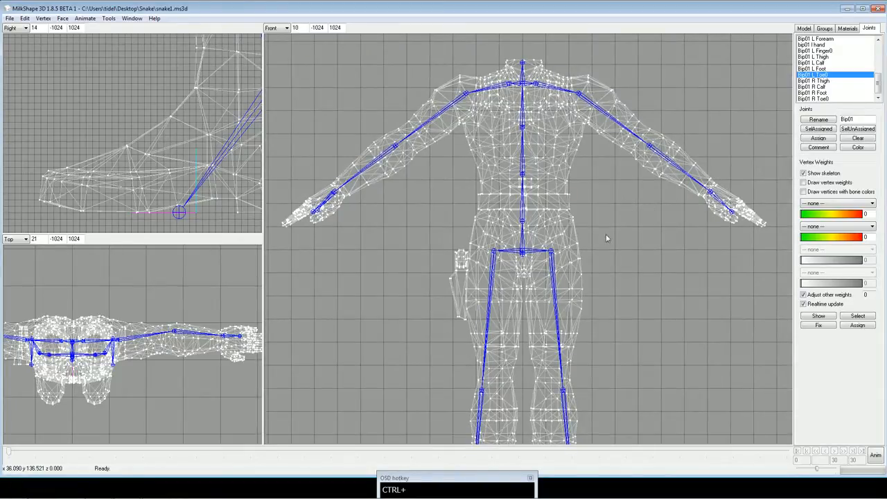
scroll(612, 231, up, 2)
scroll(615, 230, up, 2)
ctrl+drag(633, 267, 627, 209)
scroll(588, 247, up, 2)
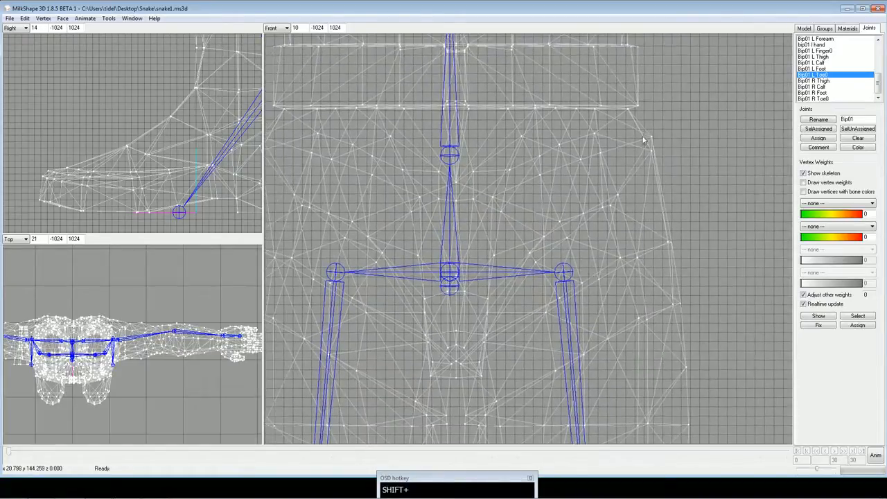
shift+drag(643, 140, 668, 168)
ctrl+drag(699, 210, 721, 204)
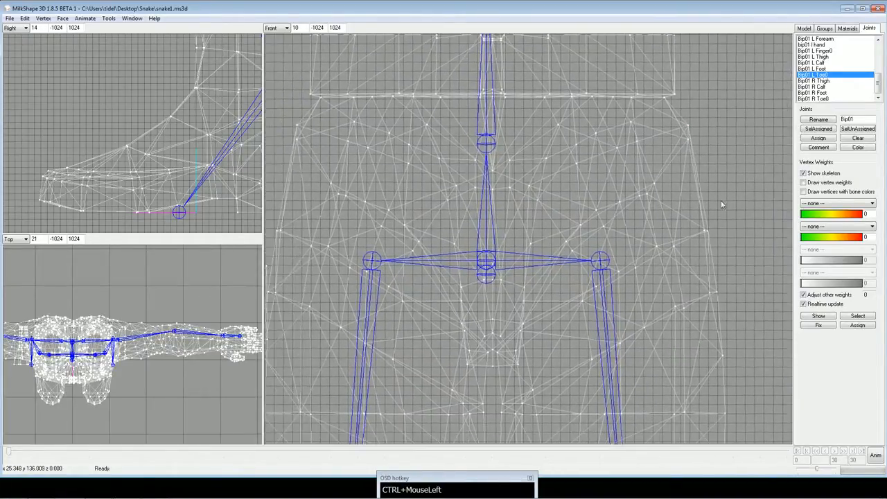
drag(652, 191, 656, 221)
scroll(651, 230, down, 2)
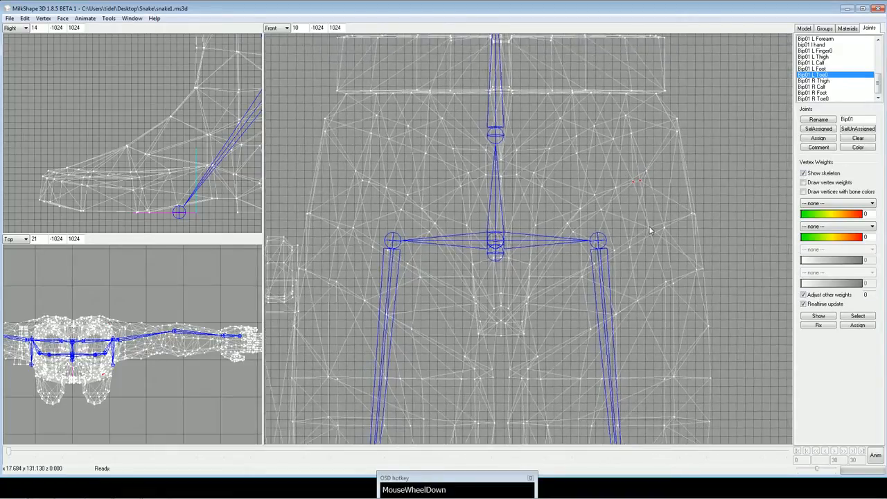
drag(652, 148, 658, 200)
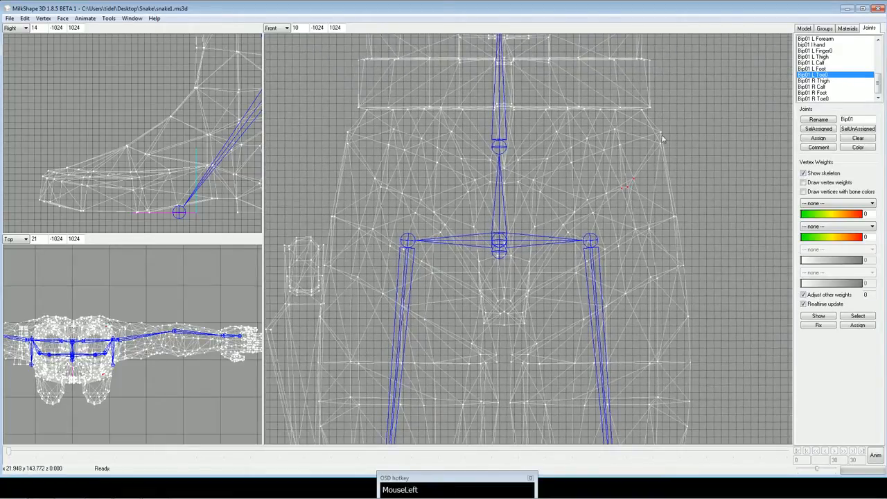
shift+drag(655, 126, 685, 160)
shift+drag(604, 171, 648, 200)
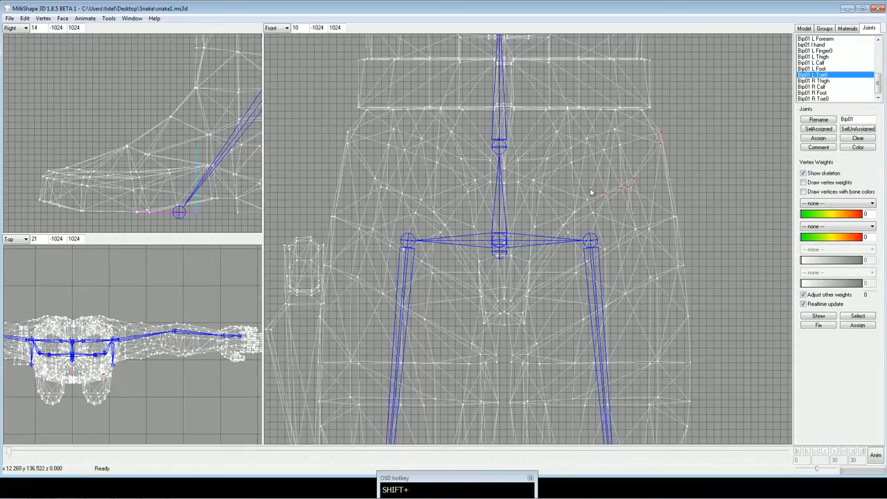
shift+drag(591, 192, 632, 224)
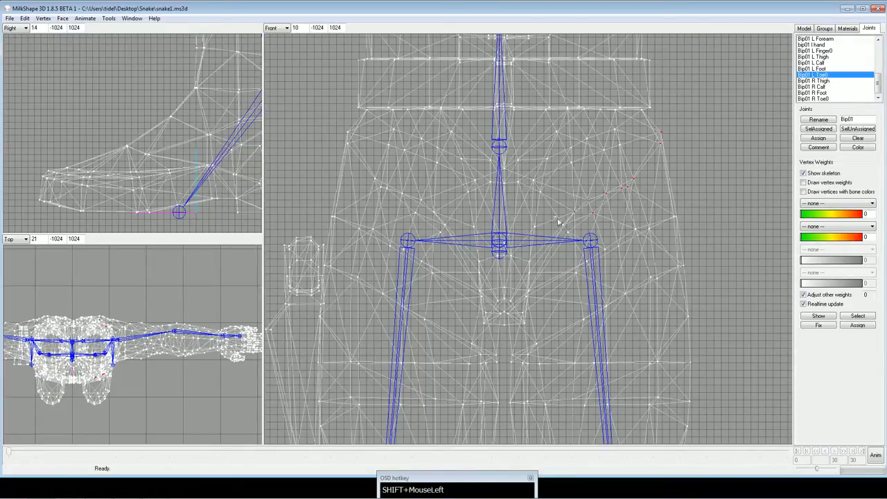
mouse_move(556, 217)
shift+mouse_down()
mouse_move(582, 245)
mouse_move(569, 271)
mouse_move(570, 225)
shift+mouse_up()
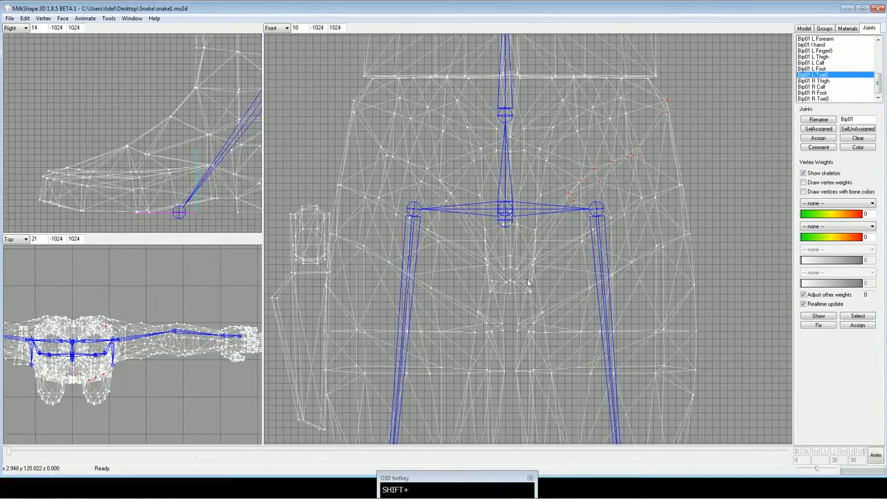
mouse_move(527, 281)
shift+mouse_down()
mouse_move(531, 297)
mouse_move(534, 278)
shift+mouse_up()
Weight the selected left hip crease vertices 65 to Bip01 Pelvis and 35 to Bip01 L Thigh.
click(819, 316)
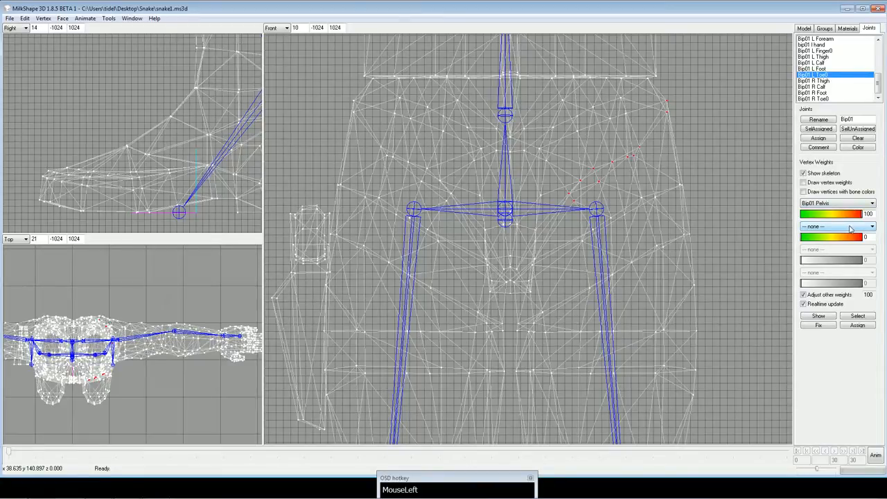
click(851, 229)
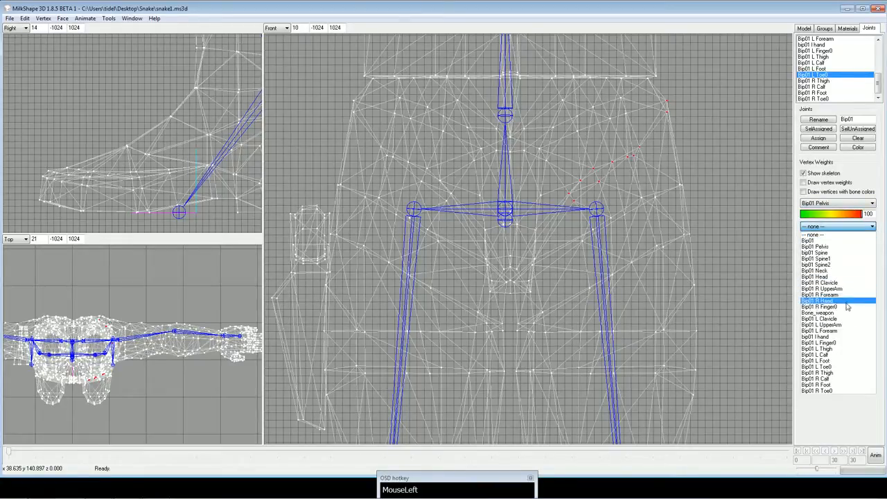
click(825, 348)
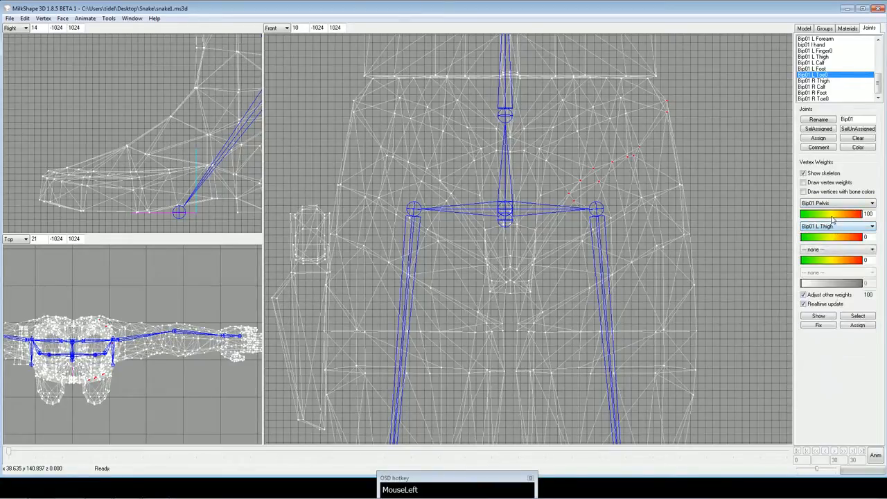
drag(839, 218, 844, 219)
click(816, 240)
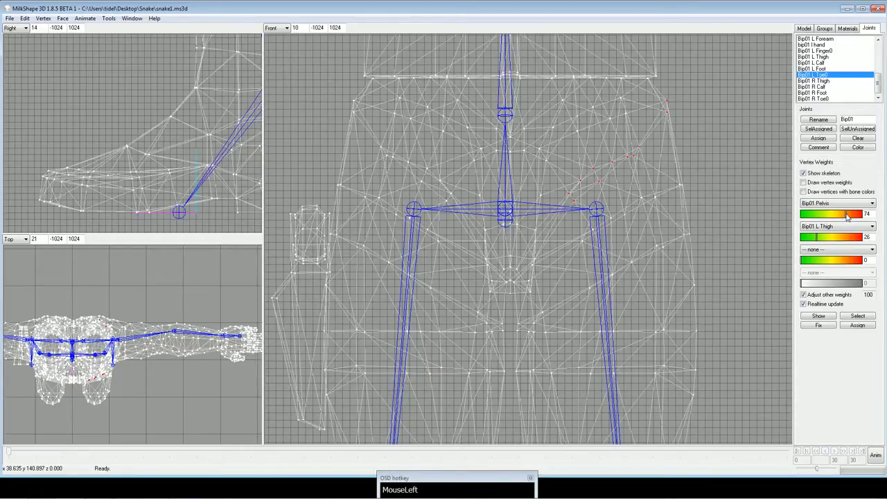
drag(847, 217, 843, 218)
Select the matching vertices along the right hip crease, from the inner groin diagonally up to the outer hip.
ctrl+drag(647, 202, 677, 202)
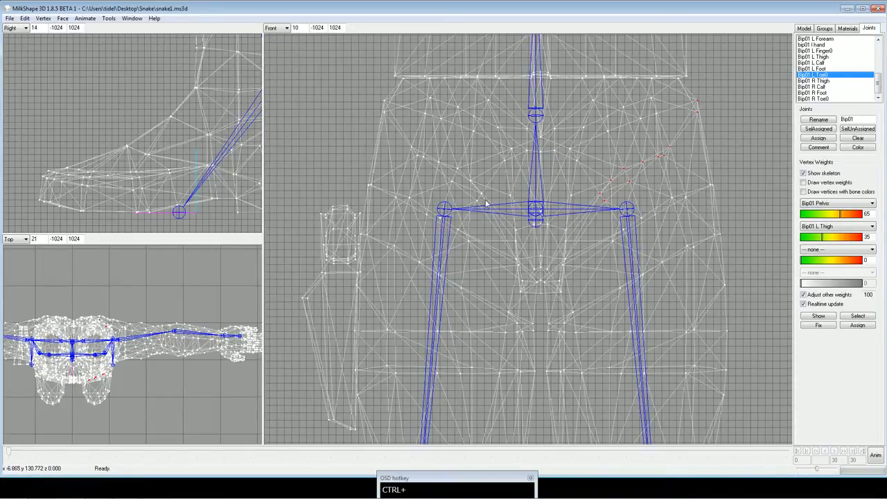
drag(487, 193, 472, 209)
shift+drag(454, 166, 461, 188)
shift+drag(425, 156, 434, 164)
shift+drag(370, 102, 393, 132)
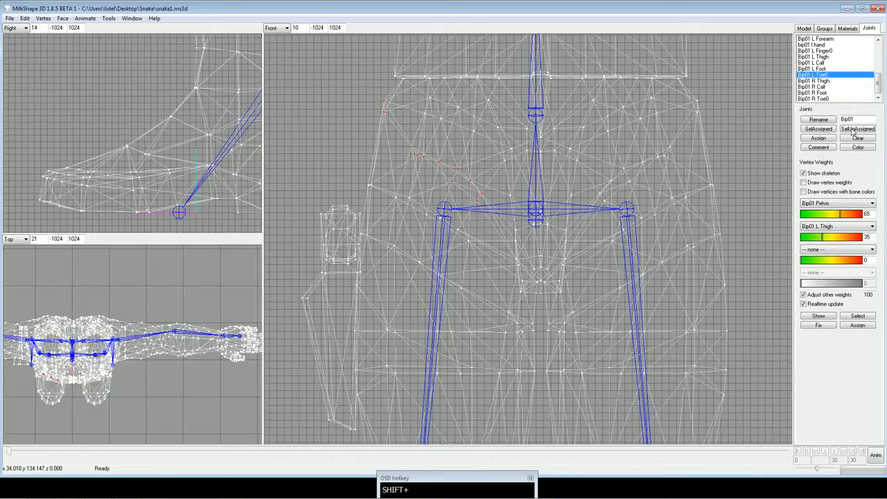
Weight the right hip crease vertices 65 to Bip01 Pelvis and 35 to Bip01 R Thigh.
click(832, 228)
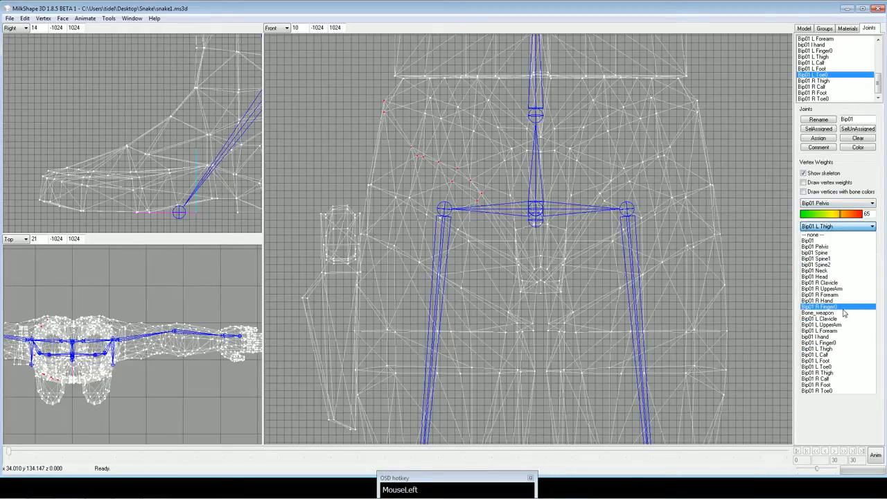
click(836, 373)
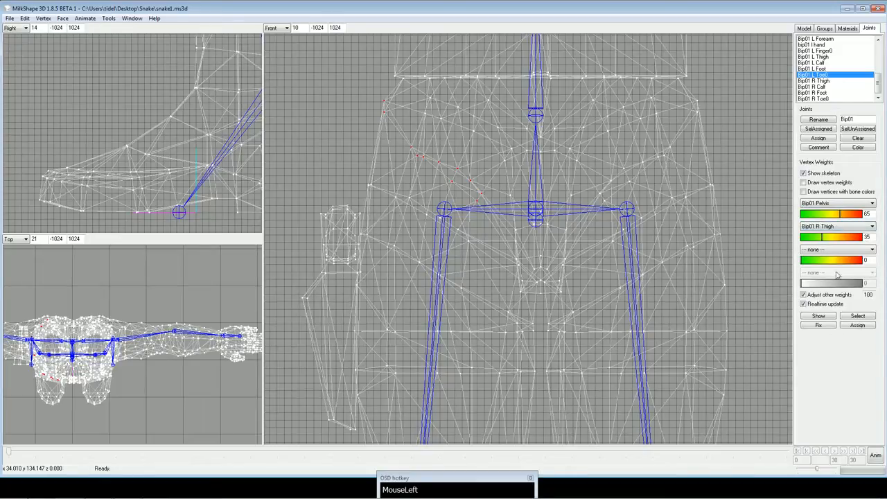
click(626, 216)
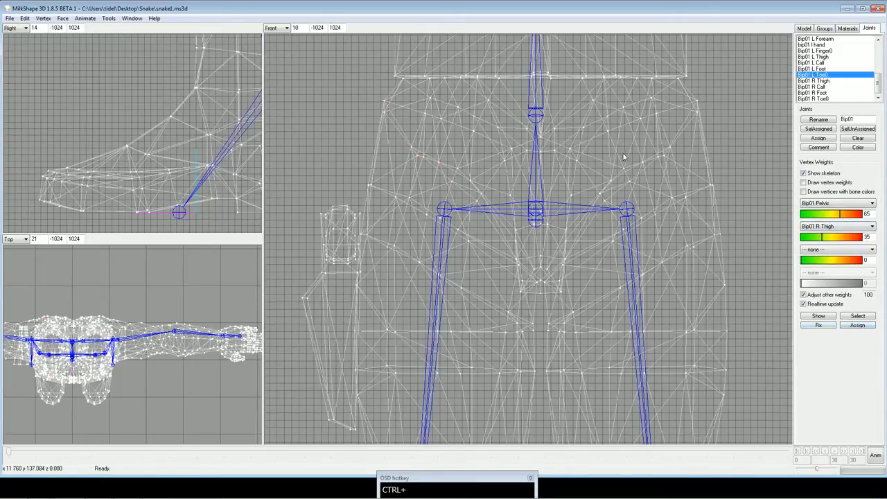
Examine the mesh against the skeleton over the hips, torso and arms in the front view.
ctrl+drag(641, 111, 637, 292)
scroll(638, 286, down, 3)
ctrl+drag(589, 136, 603, 271)
scroll(602, 263, down, 2)
ctrl+drag(596, 198, 382, 257)
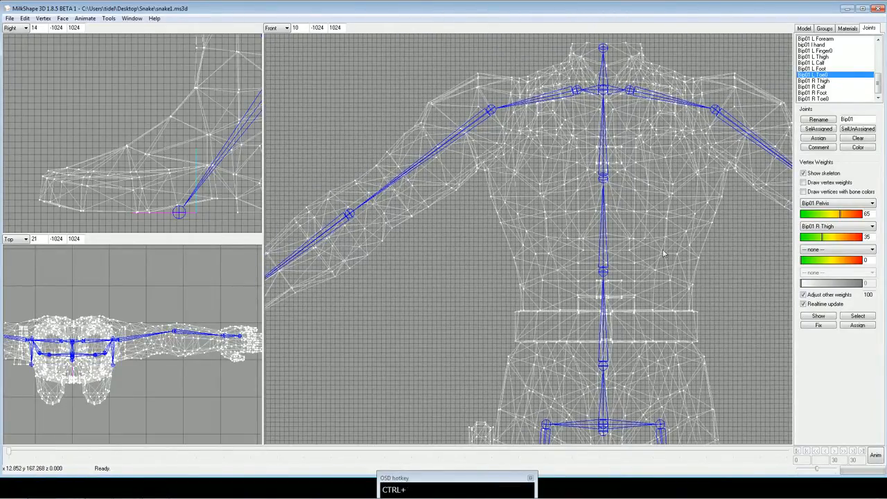
ctrl+drag(595, 240, 647, 215)
scroll(621, 256, down, 2)
scroll(647, 215, down, 2)
ctrl+drag(643, 249, 639, 232)
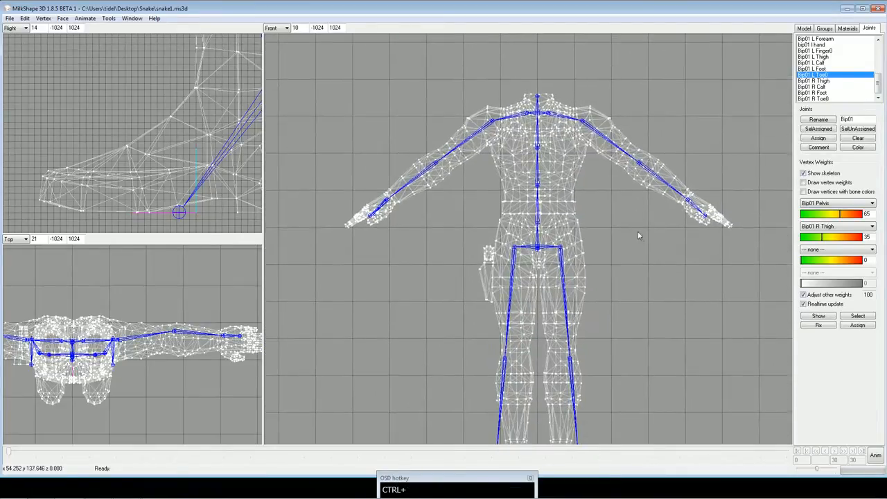
Unhide all hidden parts of the model and bring the head into the front view.
click(43, 18)
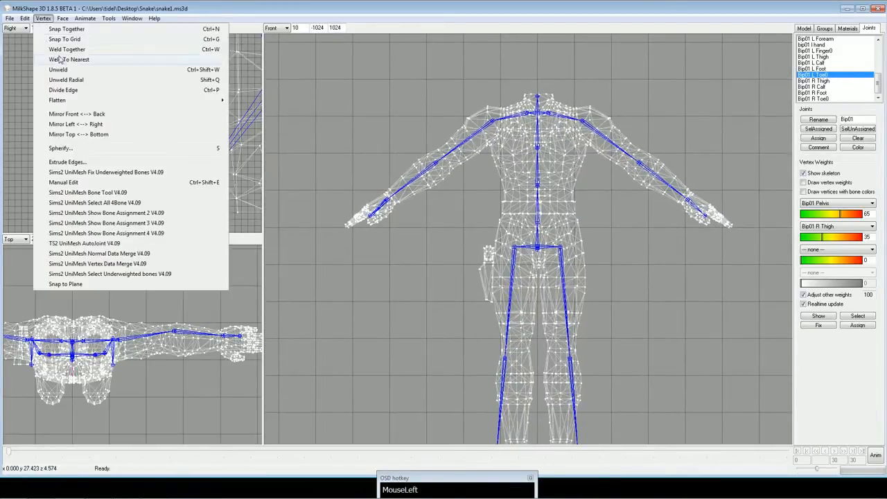
mouse_move(25, 18)
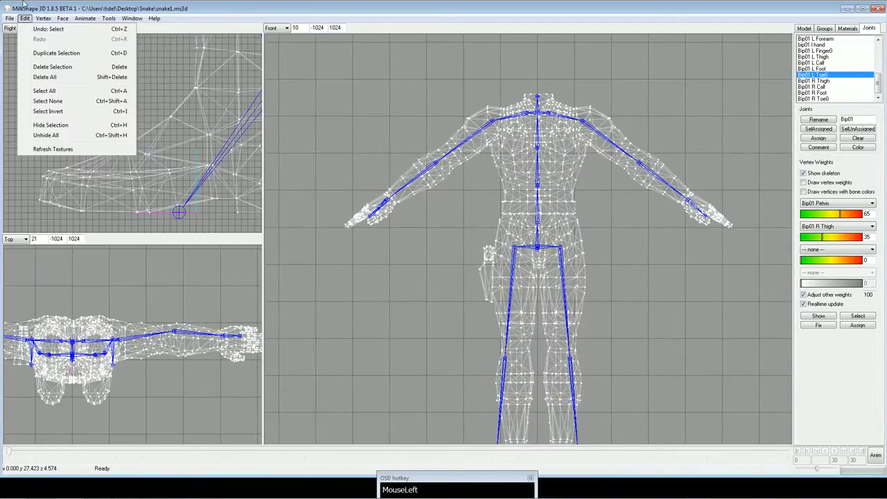
click(49, 126)
click(25, 18)
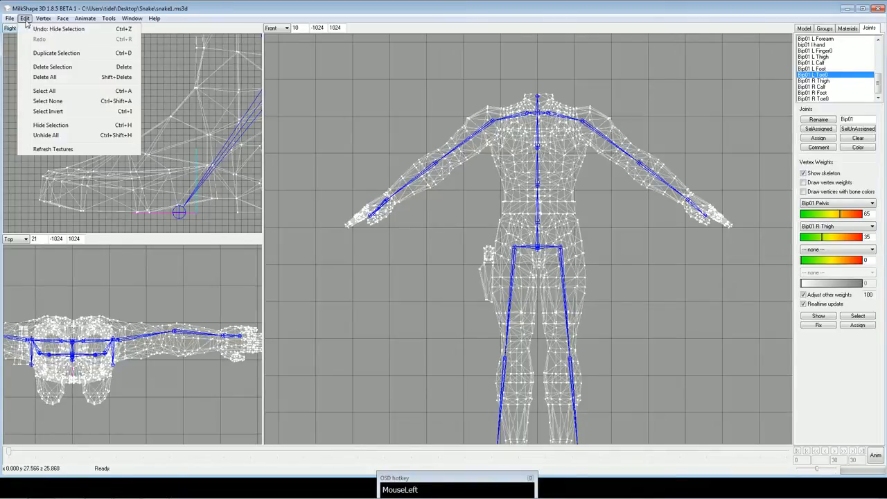
click(49, 136)
ctrl+drag(395, 128, 466, 190)
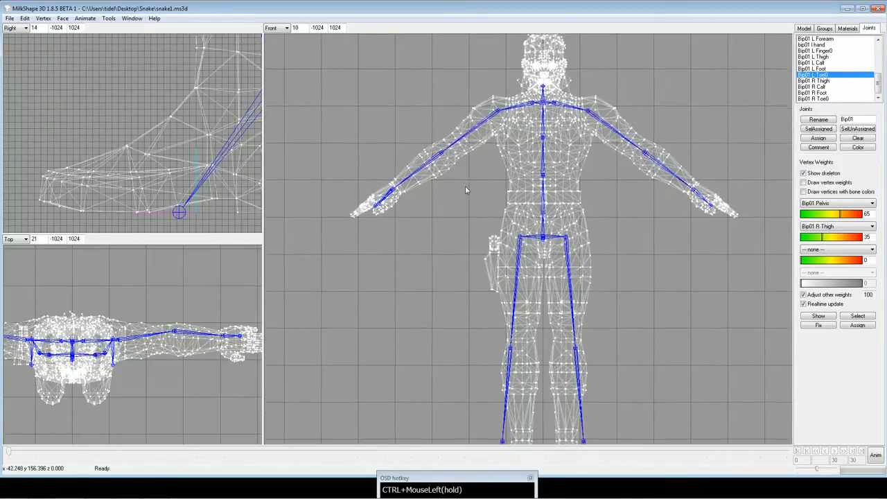
Select the root joint Bip01 and check the body and legs for vertices not assigned to a proper joint.
drag(878, 83, 870, 54)
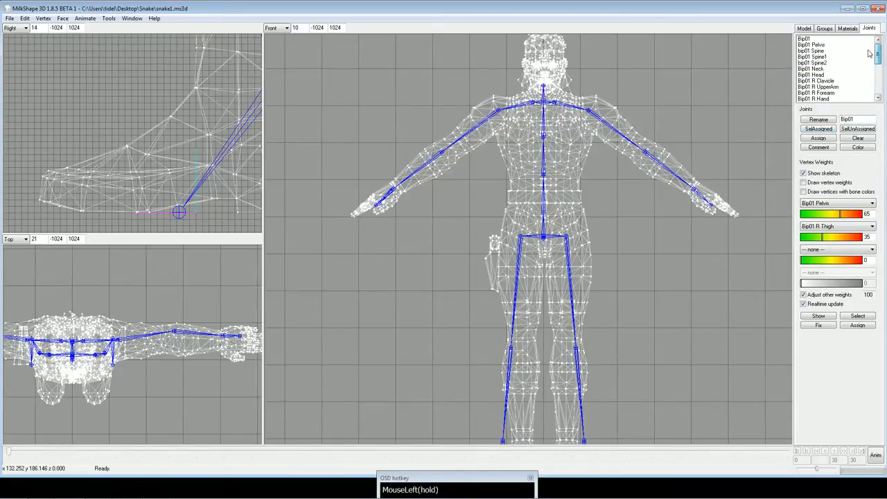
click(833, 40)
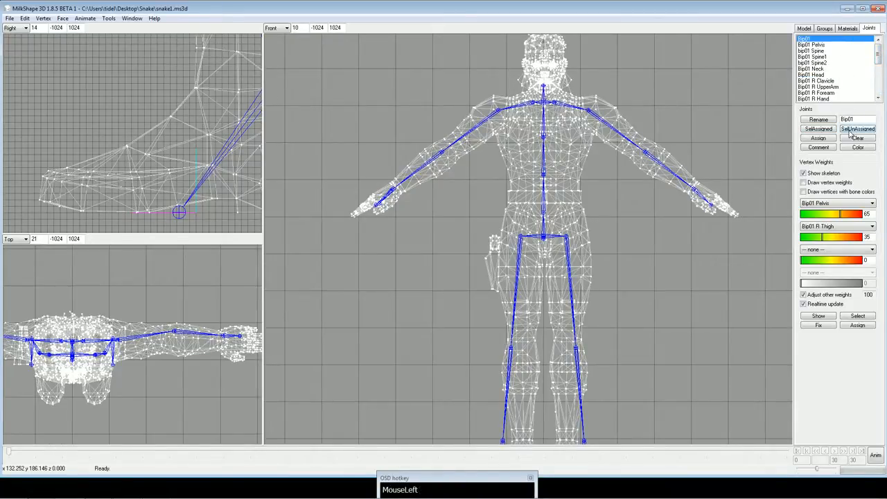
ctrl+drag(626, 267, 626, 178)
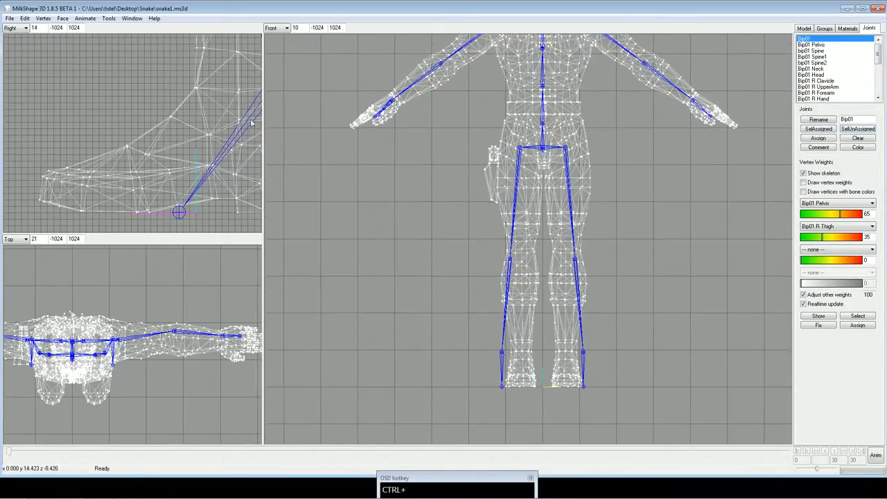
ctrl+drag(217, 106, 135, 232)
ctrl+drag(421, 118, 416, 195)
Change the front viewport to 3D and inspect the rigged model from several angles.
drag(276, 28, 276, 43)
click(276, 37)
drag(490, 133, 330, 127)
drag(575, 146, 519, 179)
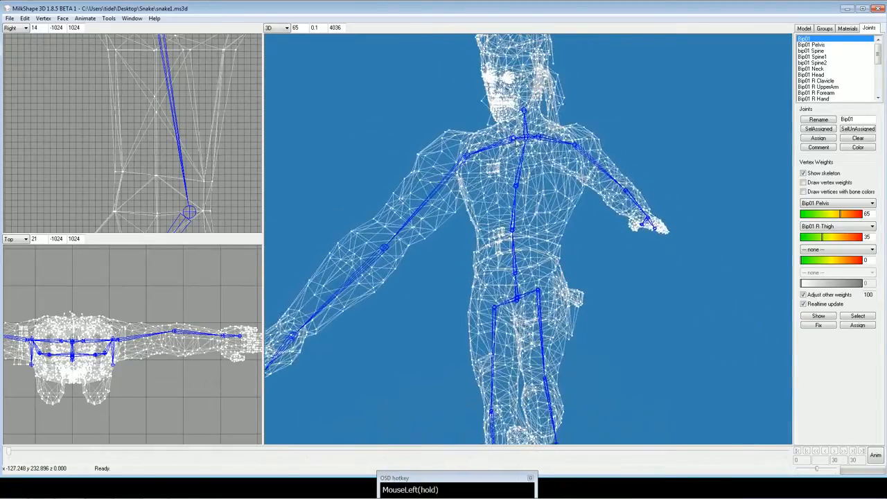
ctrl+drag(543, 302, 419, 175)
drag(541, 175, 490, 173)
ctrl+drag(561, 157, 544, 245)
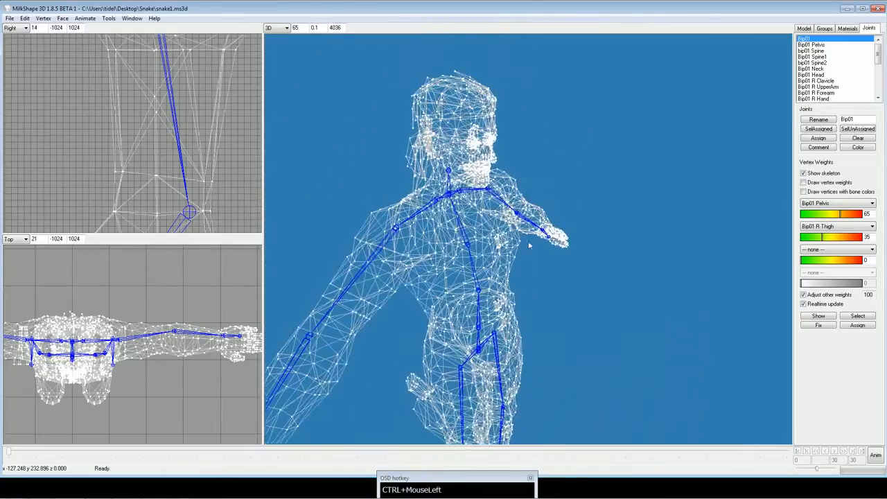
Return the 3D viewport to Front view and check which vertices are assigned to the Bip01 and Bip01 Pelvis joints.
drag(552, 206, 518, 184)
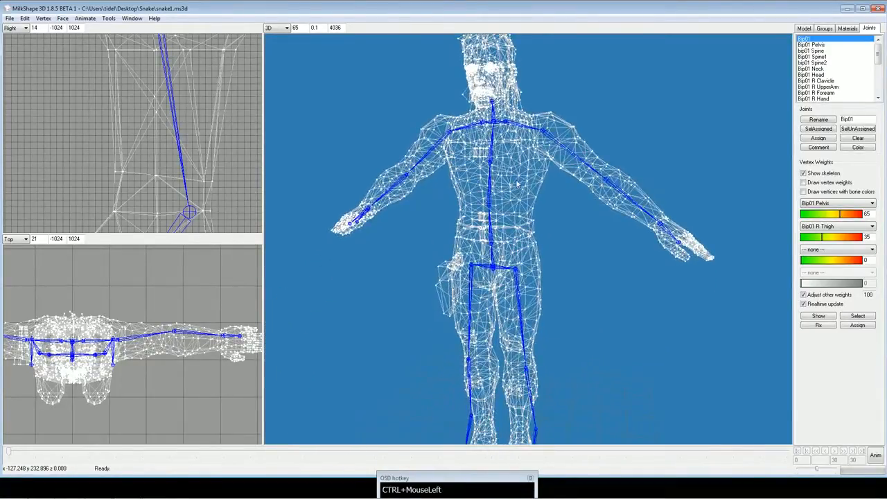
click(277, 28)
click(275, 34)
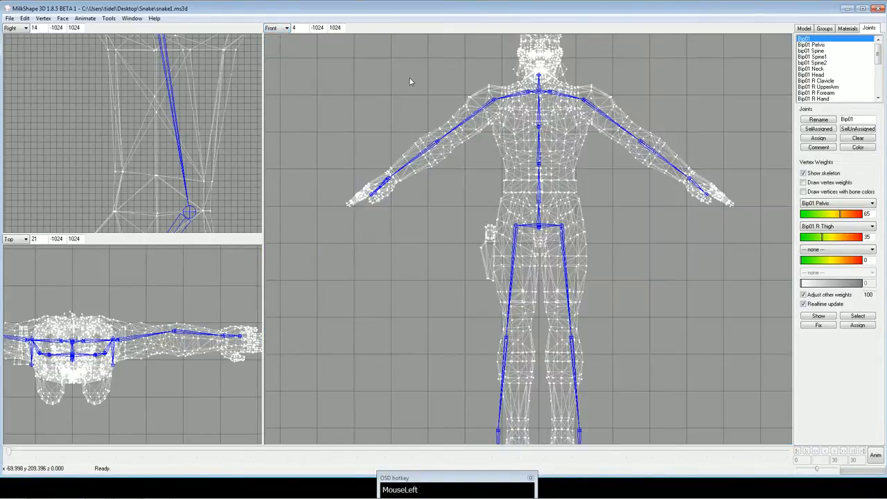
ctrl+drag(410, 82, 401, 93)
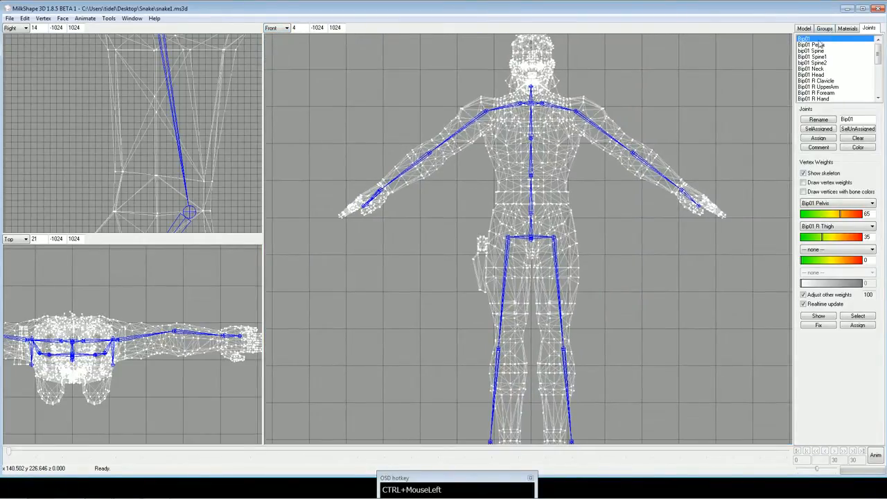
click(819, 129)
click(820, 46)
click(819, 129)
ctrl+drag(679, 153, 657, 184)
scroll(669, 157, up, 3)
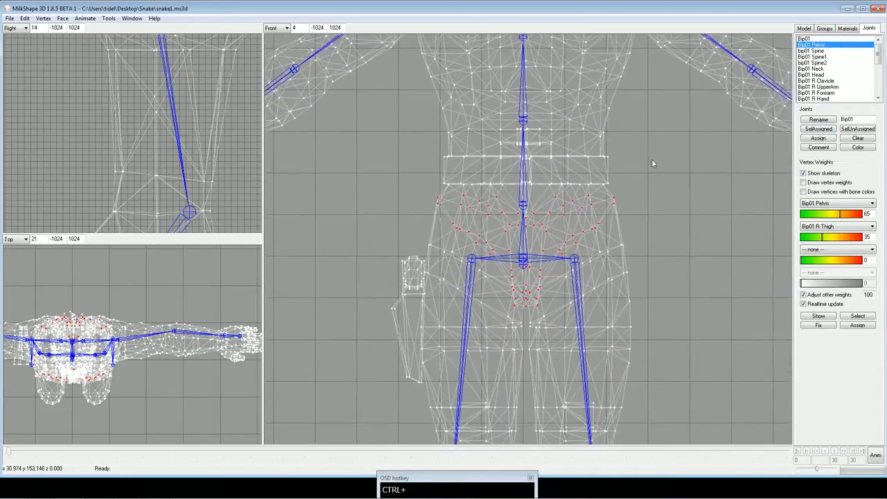
Select the vertices assigned to the bip01 Spine joint and check them around the waist.
click(816, 56)
click(816, 52)
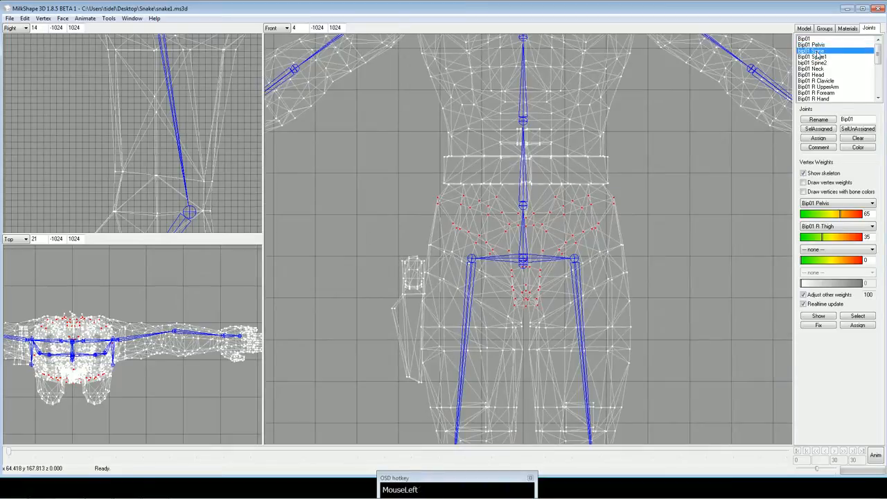
click(819, 131)
ctrl+drag(679, 115, 677, 143)
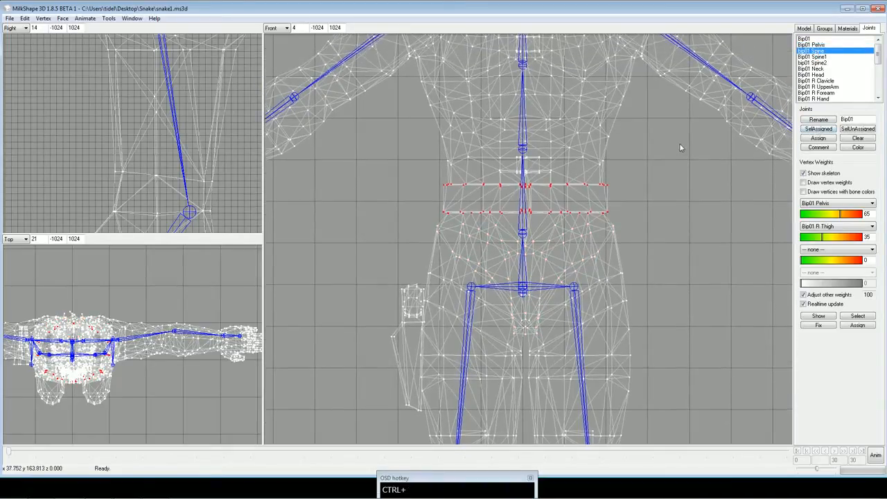
double_click(817, 54)
click(748, 125)
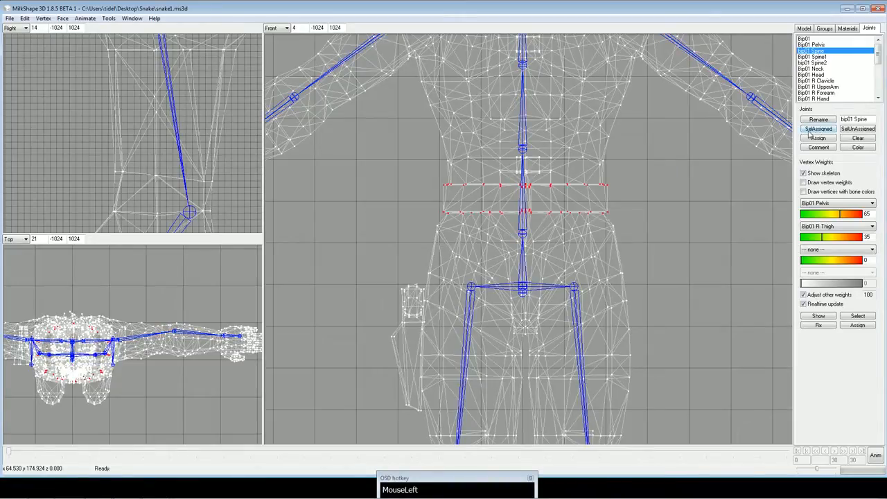
Check the torso vertices assigned to the Bip01 Spine1 and bip01 Spine2 joints.
click(817, 56)
click(819, 129)
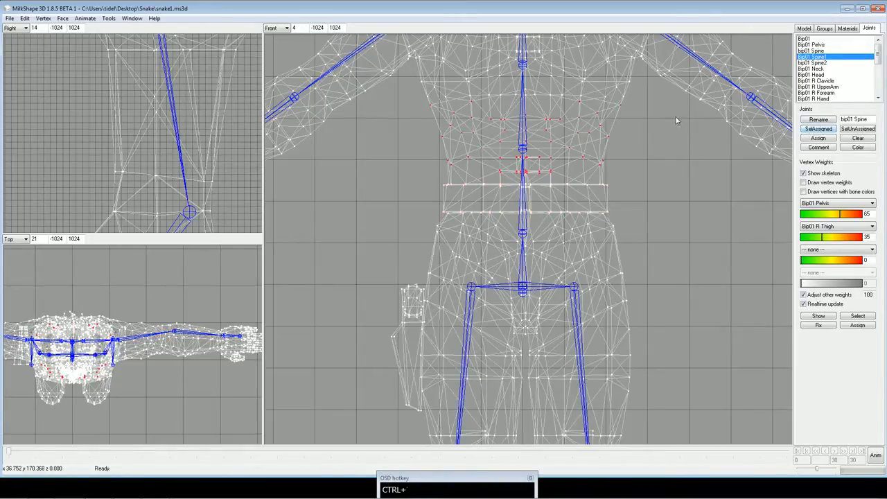
ctrl+drag(675, 116, 670, 177)
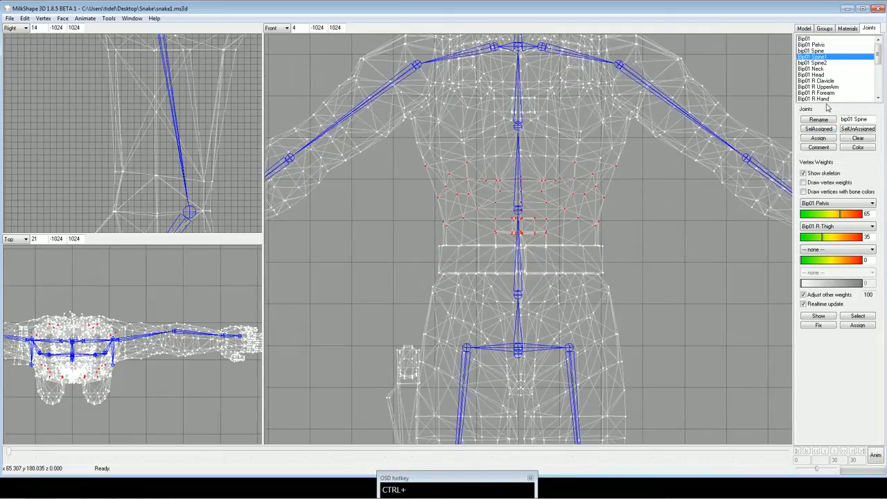
click(818, 62)
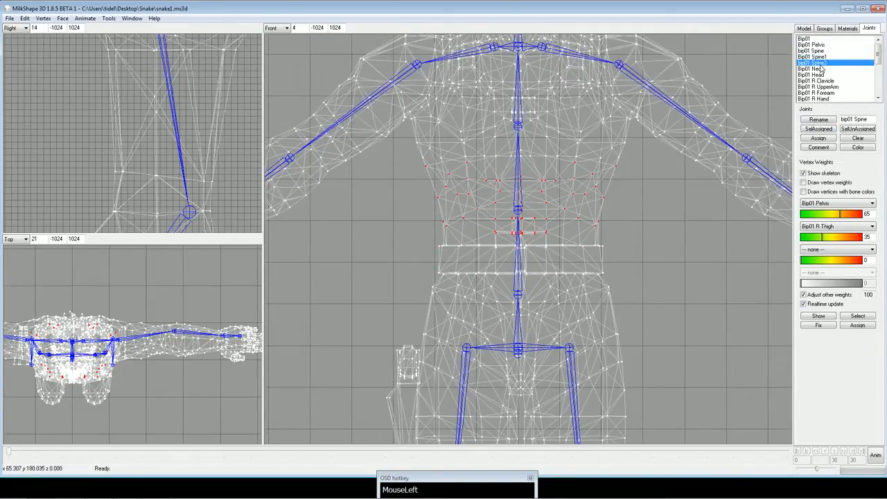
click(819, 129)
ctrl+drag(610, 139, 615, 205)
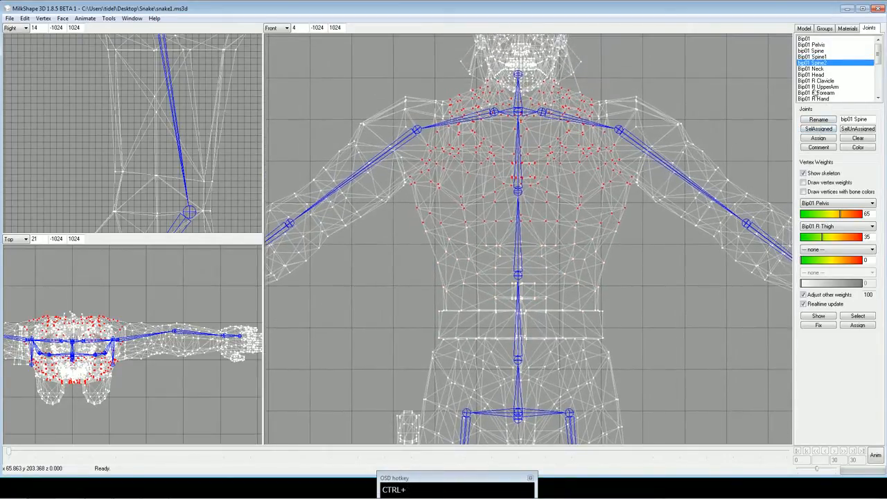
Check the vertices assigned to the Bip01 Neck and Bip01 Head joints in the front and right views.
click(824, 69)
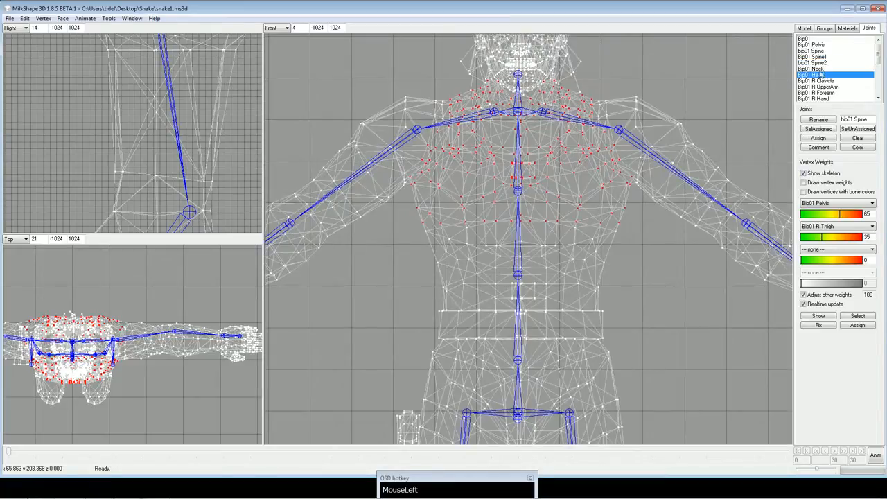
click(820, 132)
ctrl+drag(628, 129, 630, 147)
ctrl+drag(187, 65, 187, 155)
scroll(180, 132, down, 5)
scroll(174, 177, up, 3)
scroll(189, 154, up, 2)
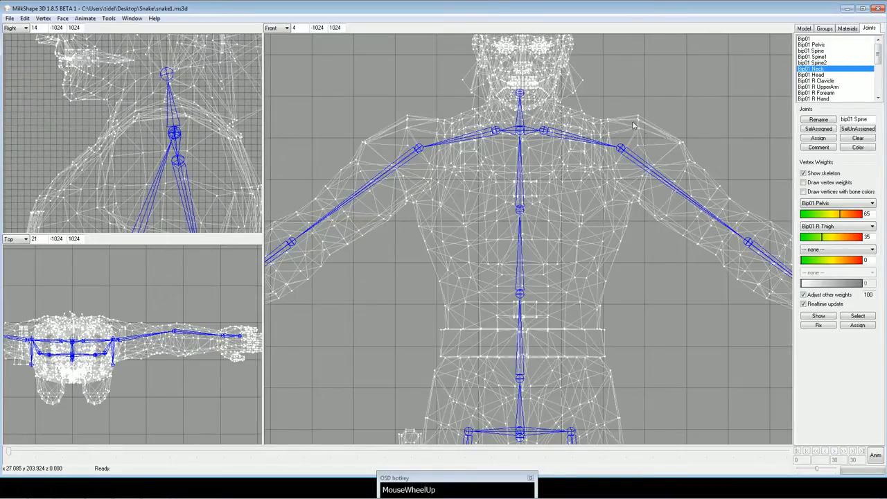
click(830, 129)
click(828, 76)
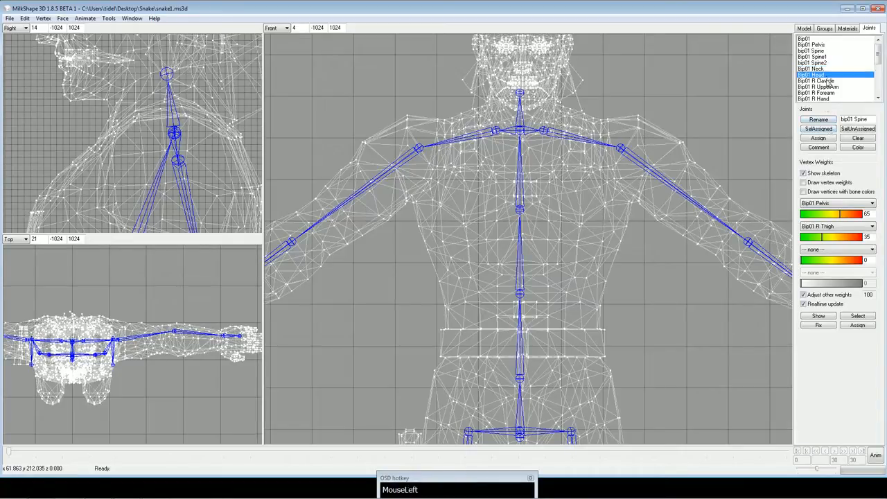
click(825, 130)
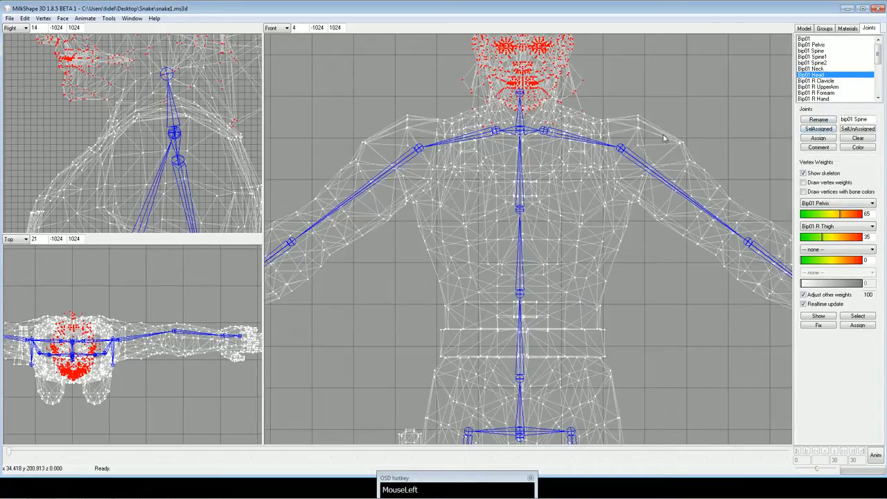
click(749, 88)
Check the shoulder vertices assigned to the Bip01 R Clavicle and Bip01 R UpperArm joints.
click(818, 81)
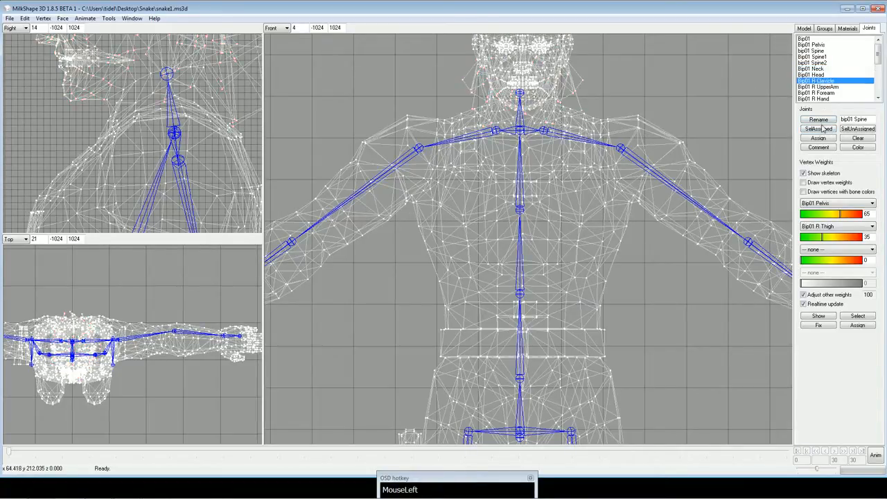
ctrl+drag(634, 163, 560, 175)
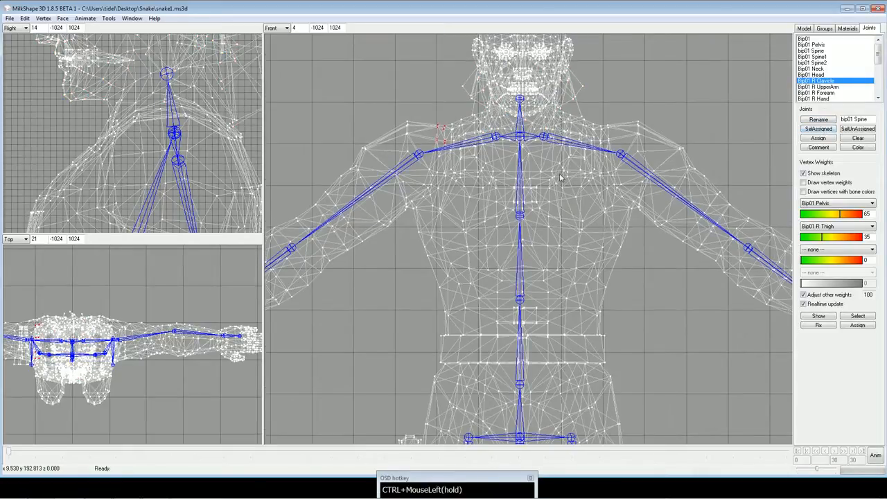
click(825, 86)
click(819, 129)
ctrl+drag(640, 176, 725, 165)
Check the vertices assigned to the Bip01 R Forearm and Bip01 R Hand joints.
click(818, 93)
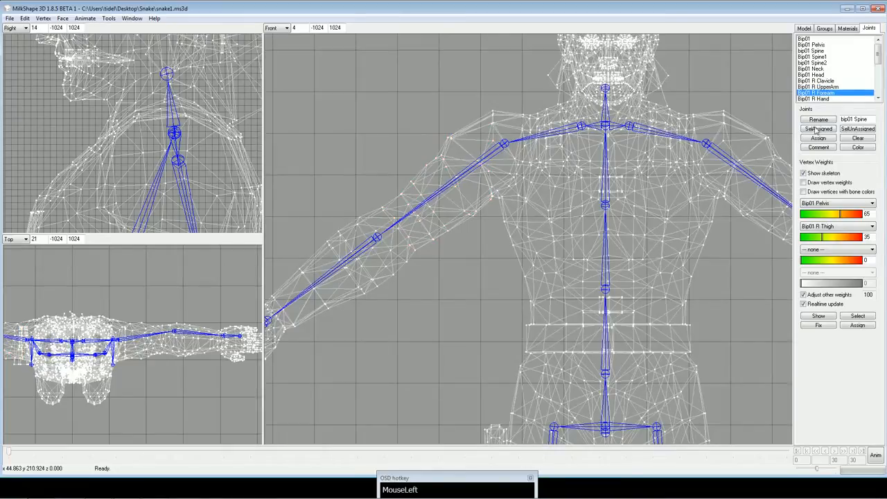
click(818, 129)
ctrl+drag(420, 293, 522, 234)
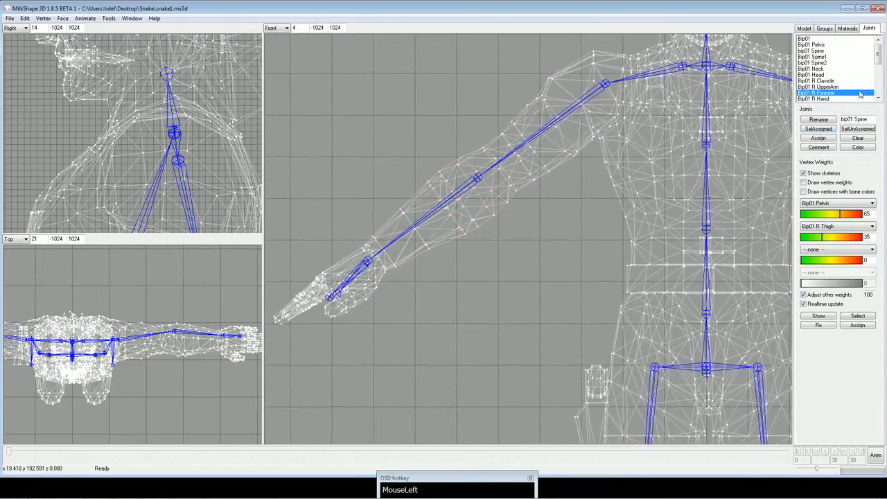
click(815, 99)
click(819, 129)
ctrl+drag(660, 170, 519, 191)
Check the vertices assigned to the Bip01 R Finger0, Bip01 L Clavicle and Bip01 L UpperArm joints.
drag(880, 58, 881, 71)
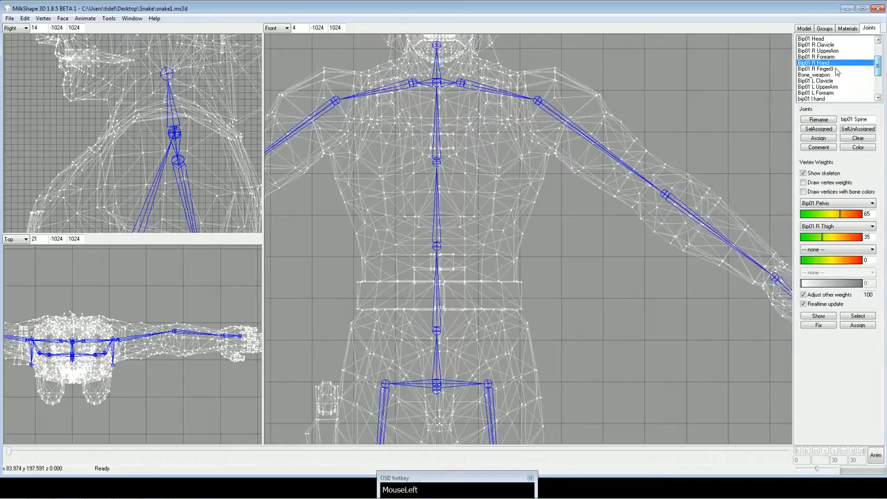
click(836, 70)
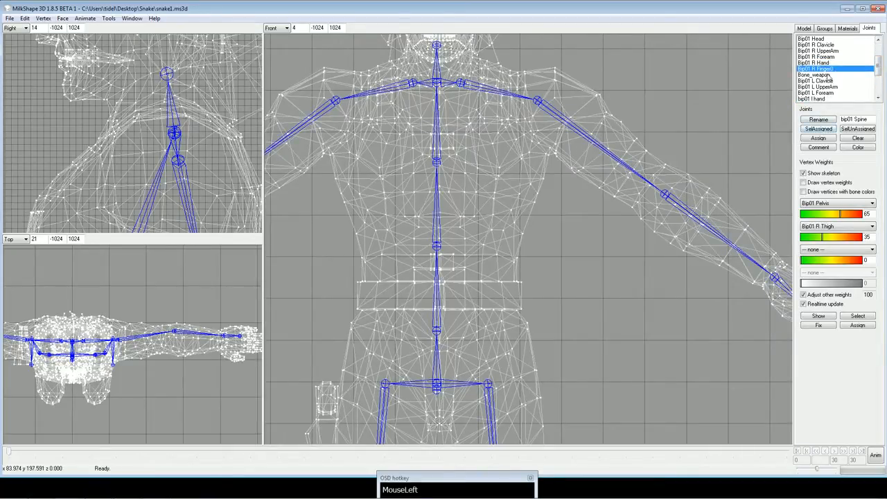
click(829, 81)
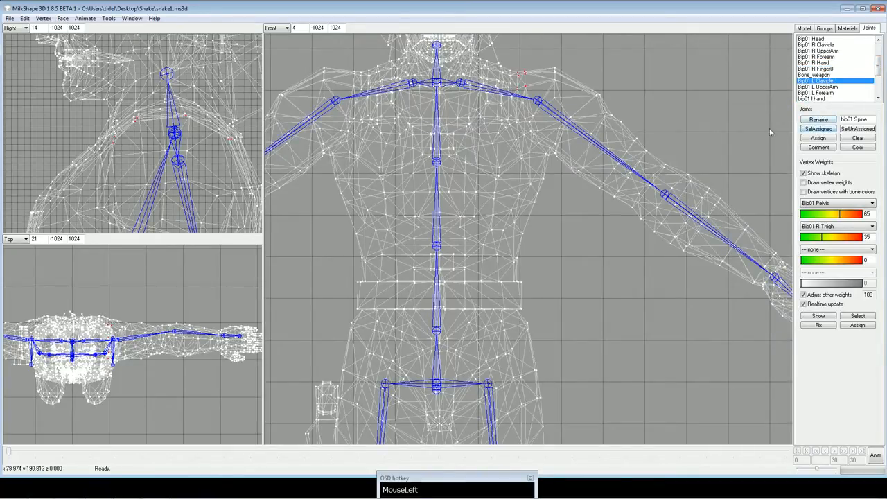
click(834, 86)
click(821, 130)
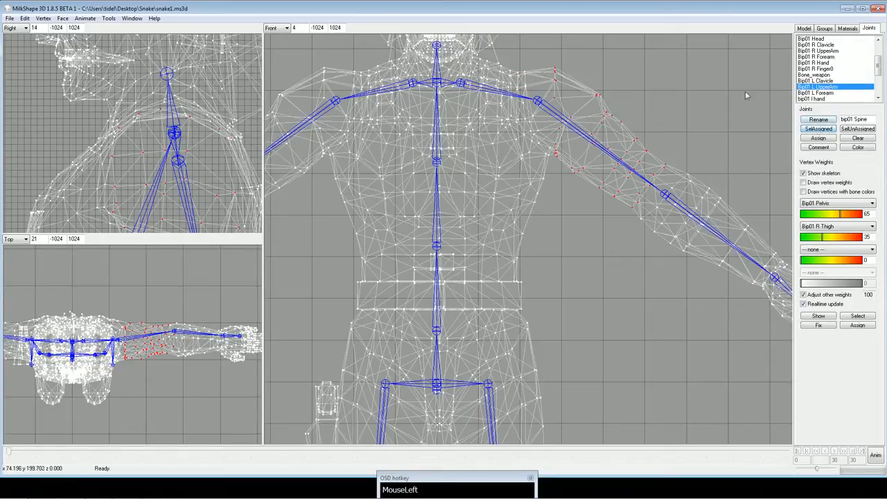
ctrl+drag(627, 78, 677, 89)
Check the vertices assigned to the Bip01 L Forearm and left hand joints, and clear the selection.
drag(879, 68, 878, 72)
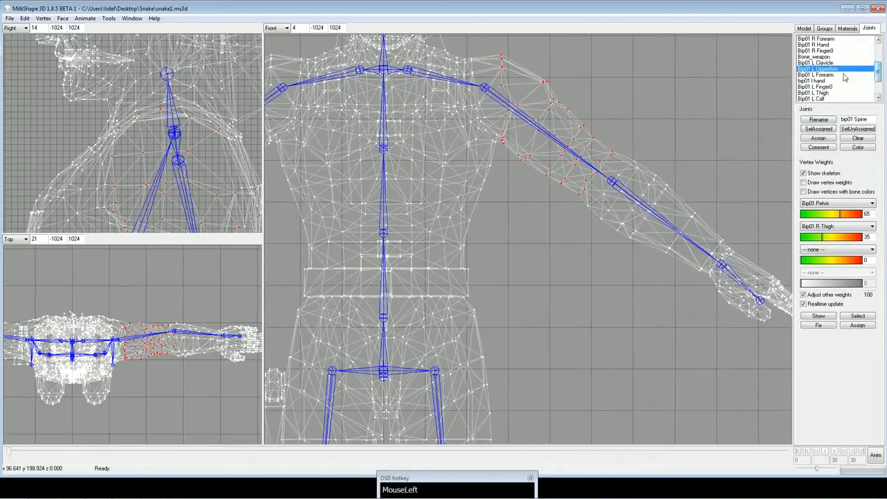
click(834, 74)
click(822, 130)
ctrl+drag(728, 76, 771, 90)
click(820, 81)
click(824, 131)
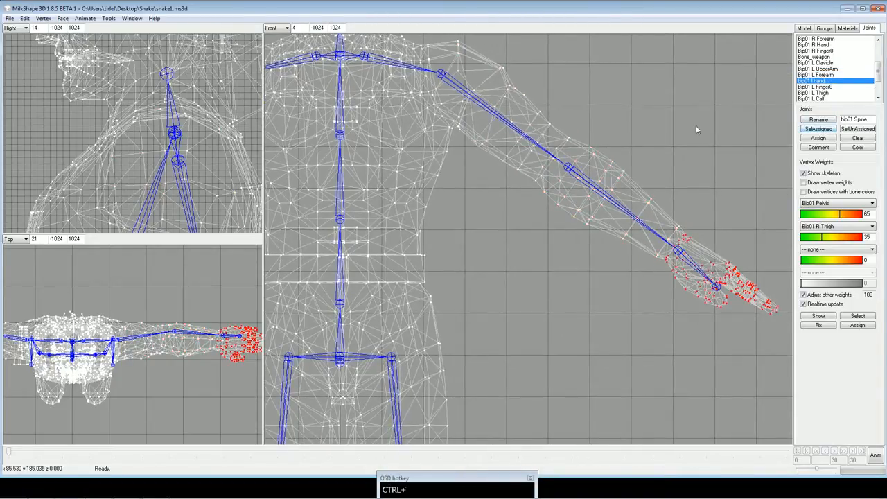
mouse_move(697, 126)
ctrl+mouse_down()
mouse_move(719, 113)
mouse_move(697, 139)
ctrl+mouse_up()
scroll(725, 104, down, 1)
scroll(686, 126, down, 2)
click(698, 127)
ctrl+drag(476, 131, 400, 102)
scroll(401, 104, down, 2)
scroll(409, 108, up, 2)
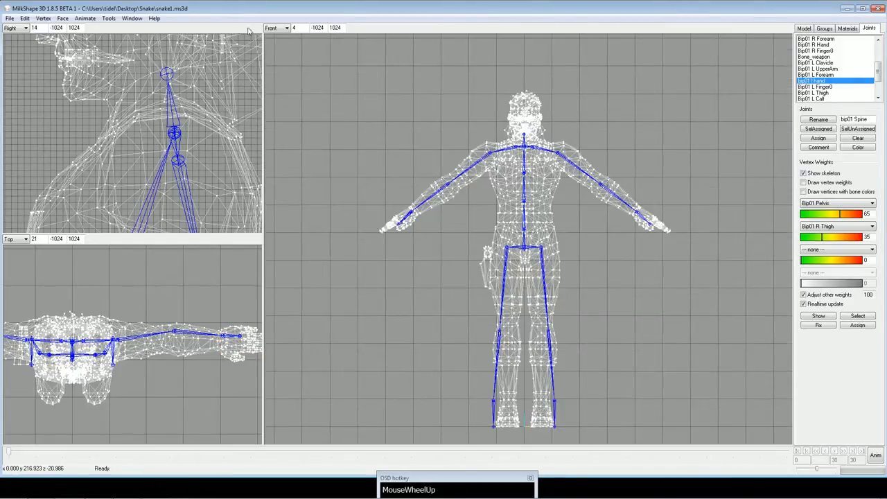
Save the rigged model as a new file named snake2.ms3d in the Snake folder.
click(10, 18)
click(32, 62)
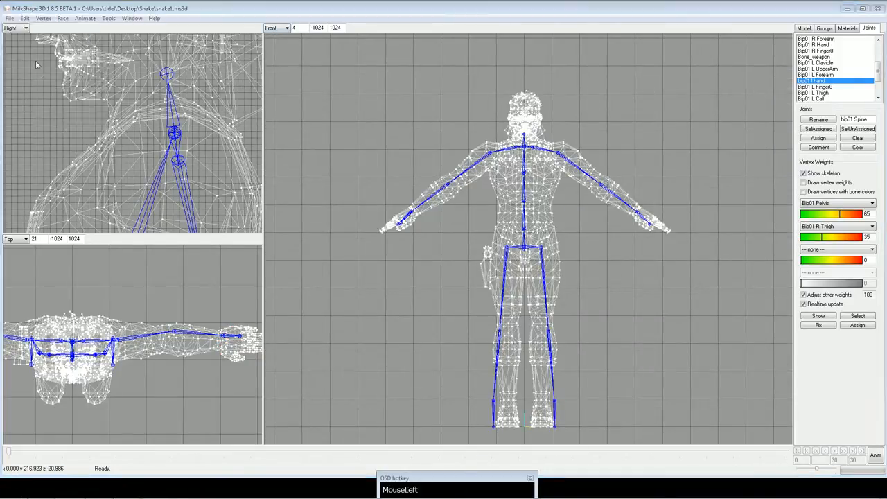
click(212, 91)
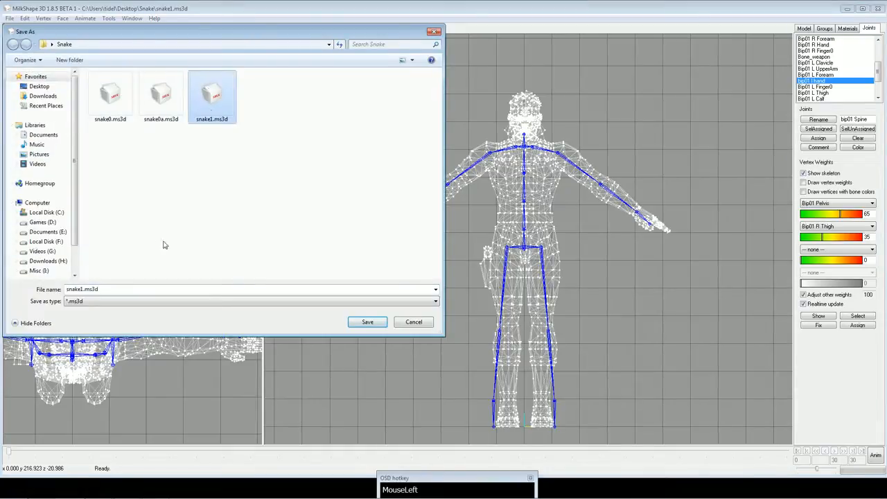
click(82, 290)
click(81, 289)
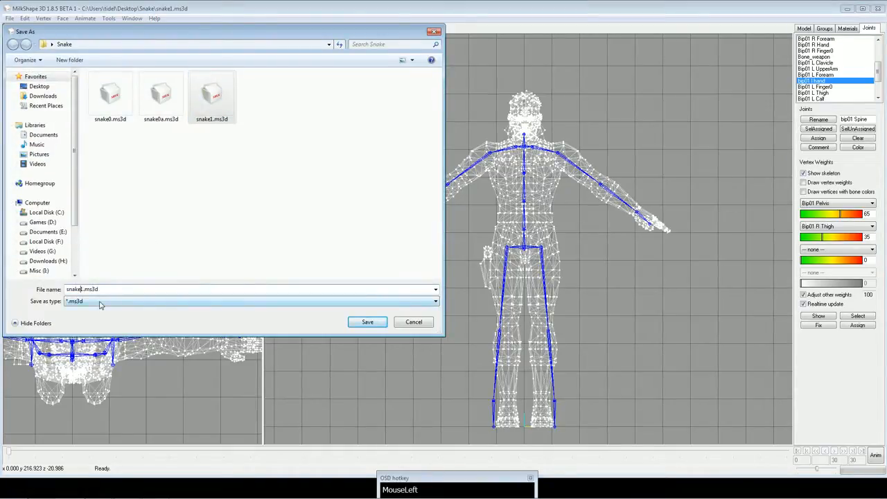
key(Delete)
text(2)
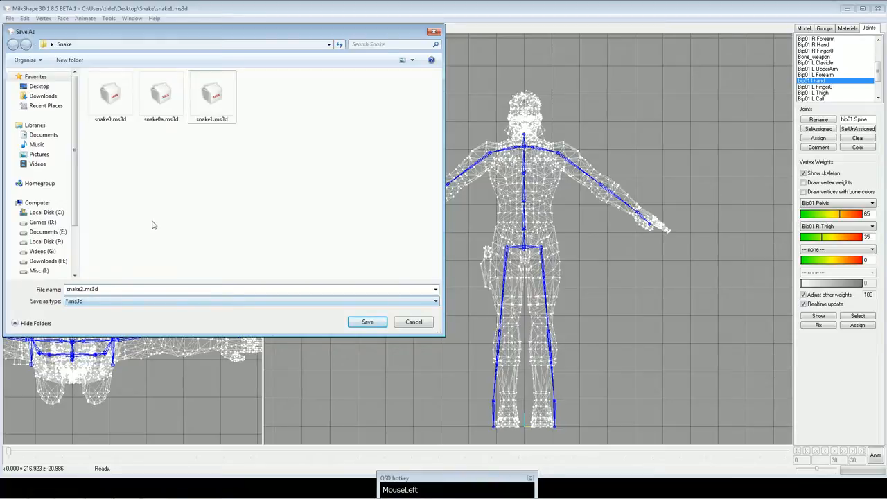
click(367, 322)
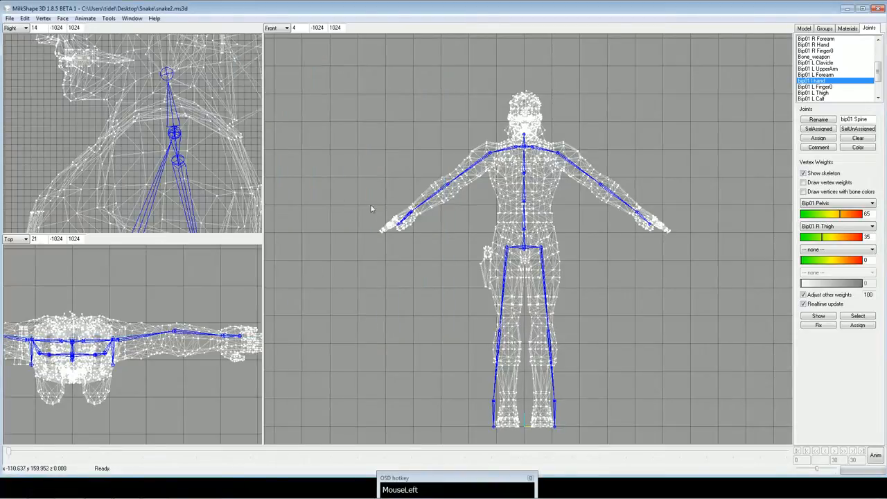
Check the holster and right leg vertices assigned to the Bip01 R Thigh joint.
ctrl+drag(370, 204, 404, 200)
scroll(395, 190, up, 3)
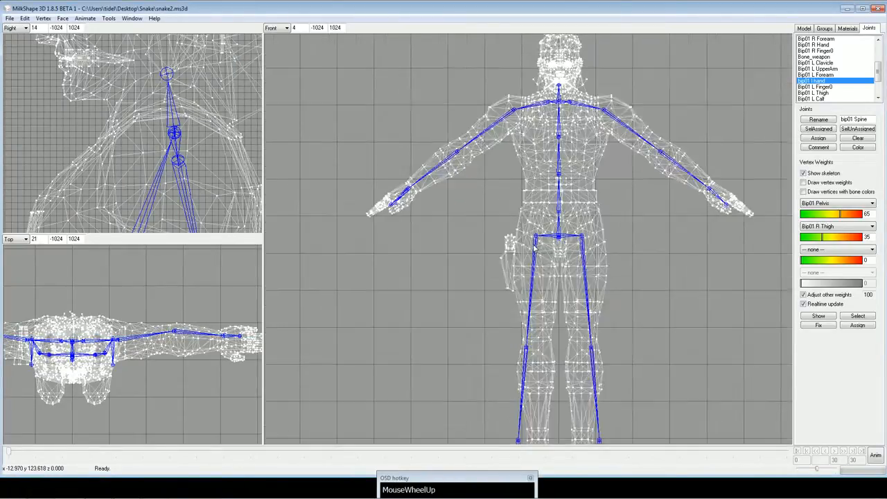
scroll(539, 270, up, 2)
scroll(540, 270, up, 1)
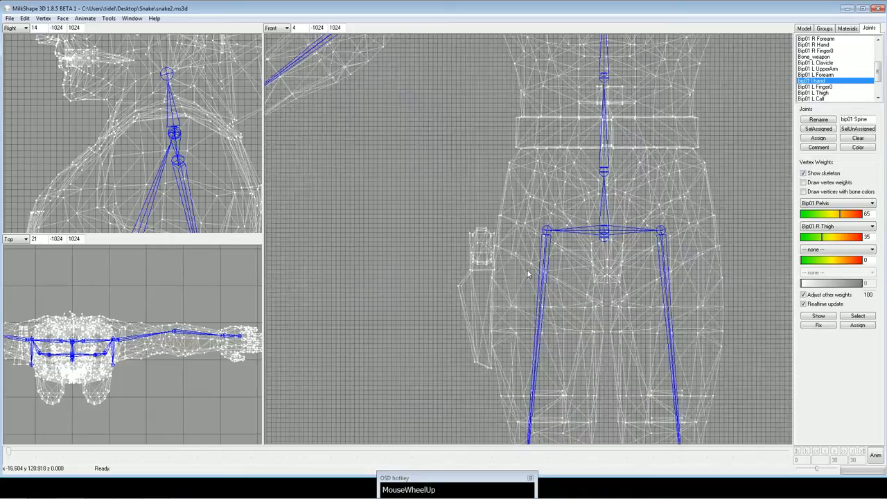
mouse_move(878, 70)
mouse_down()
mouse_move(878, 50)
mouse_move(881, 81)
mouse_move(880, 65)
mouse_move(837, 72)
mouse_move(880, 83)
mouse_up()
click(836, 86)
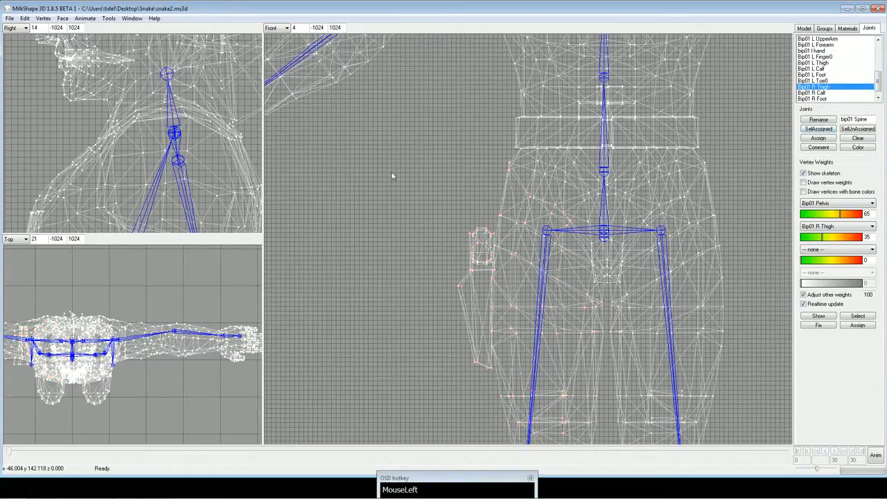
Change the front viewport to 3D with textured display and show the whole model at an angle.
scroll(416, 183, down, 5)
scroll(479, 192, up, 3)
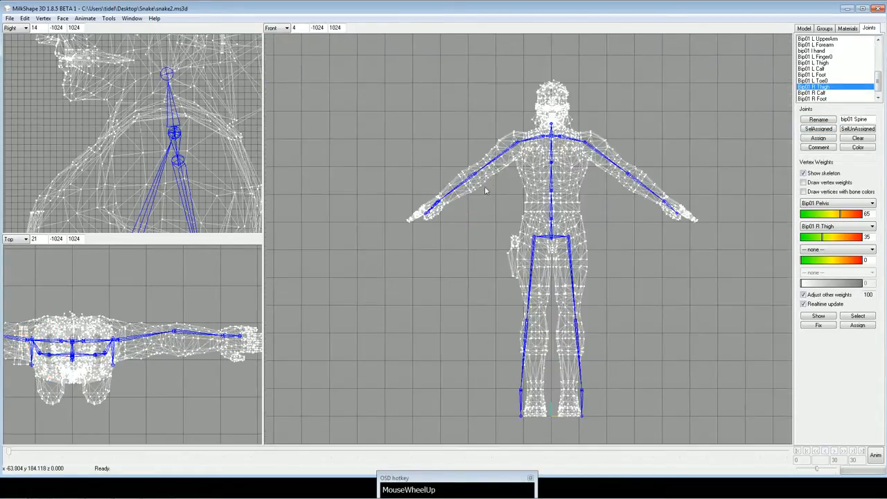
click(284, 28)
click(273, 36)
drag(425, 106, 345, 92)
right_click(346, 93)
click(381, 125)
ctrl+drag(348, 127, 455, 177)
ctrl+drag(454, 178, 443, 135)
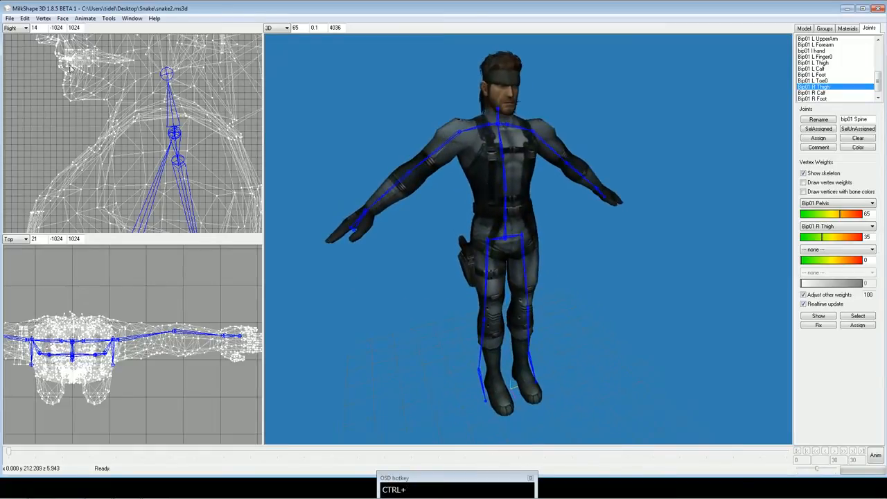
Import the Unreal/UT PSK/PSA animation file BipedMaleA.psa from the HumanMaleA MeshAnimation folder.
click(9, 18)
mouse_move(43, 85)
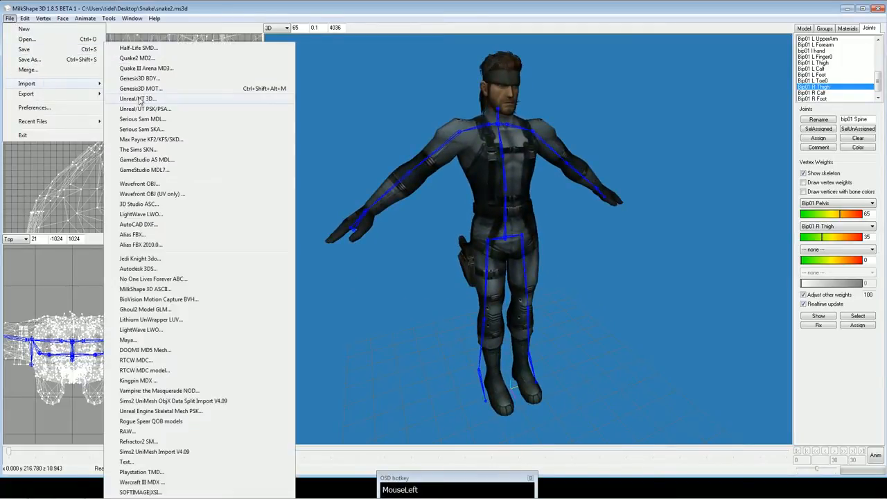
click(163, 111)
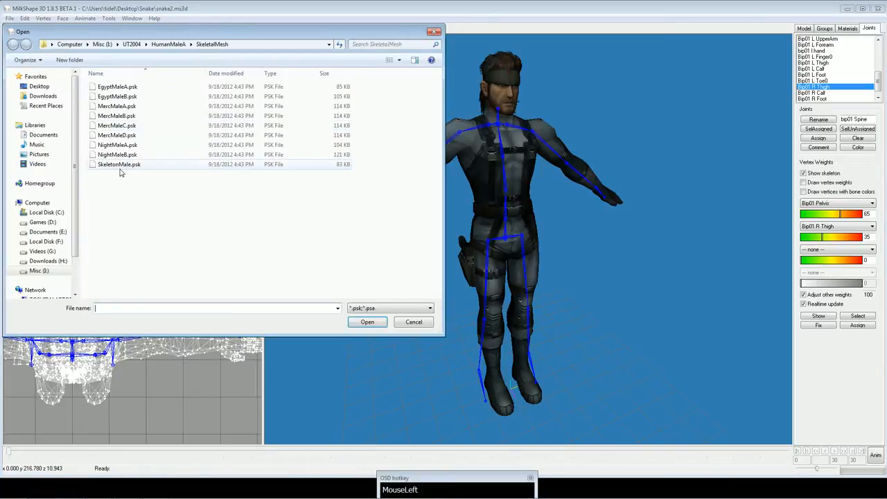
click(171, 44)
double_click(122, 87)
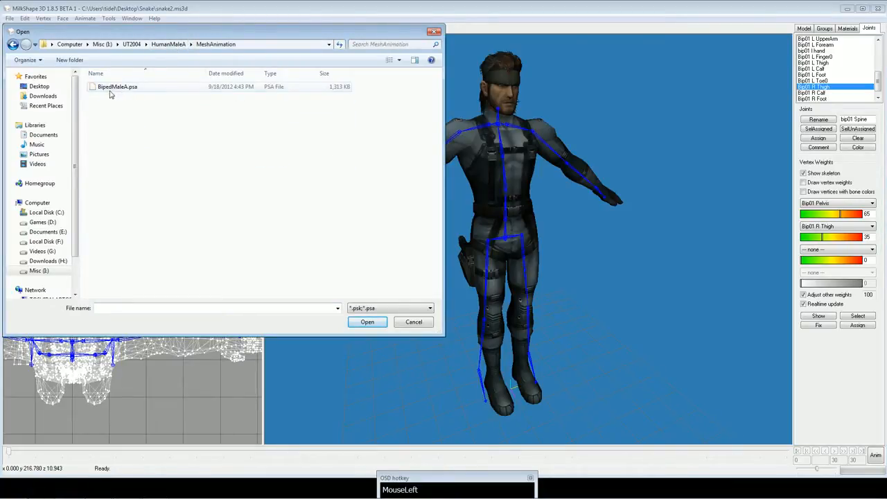
double_click(116, 88)
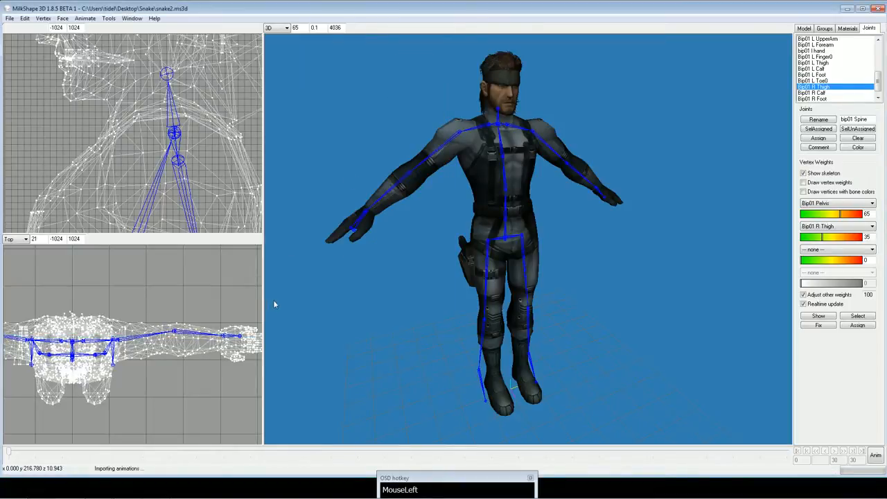
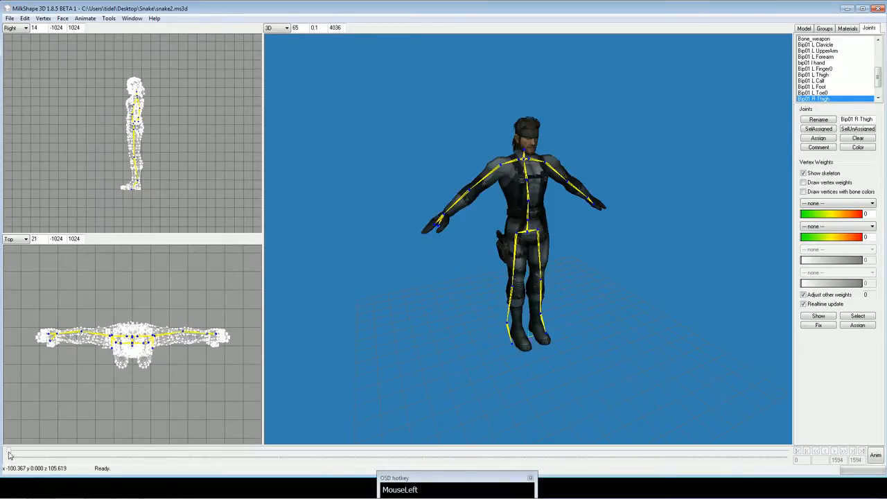
Turn on animation mode and scrub through the imported animations from the start to frame 1594.
click(876, 456)
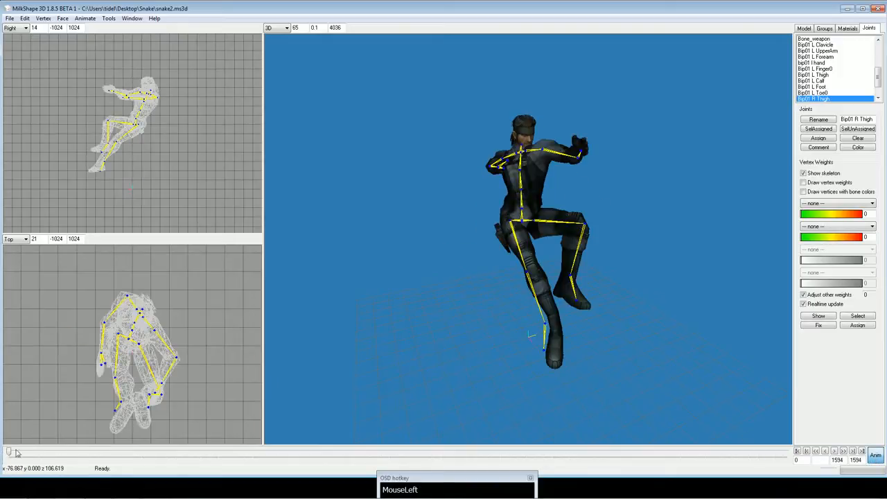
drag(9, 452, 298, 467)
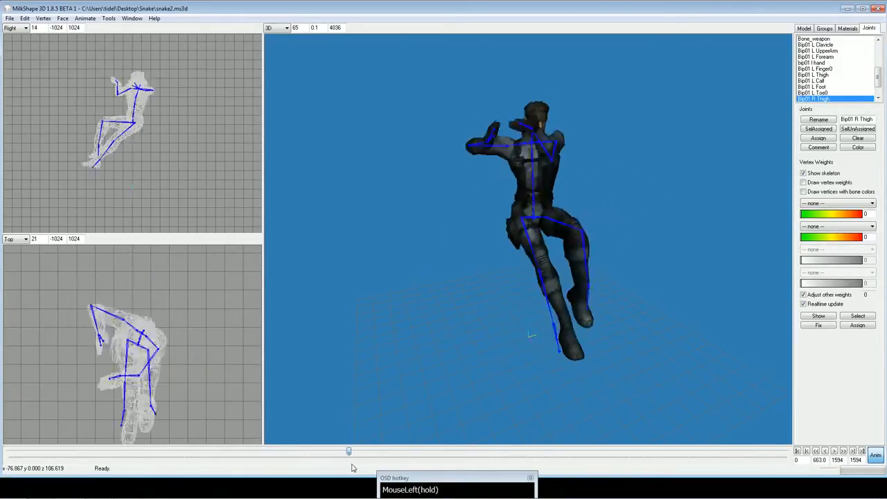
drag(351, 468, 789, 453)
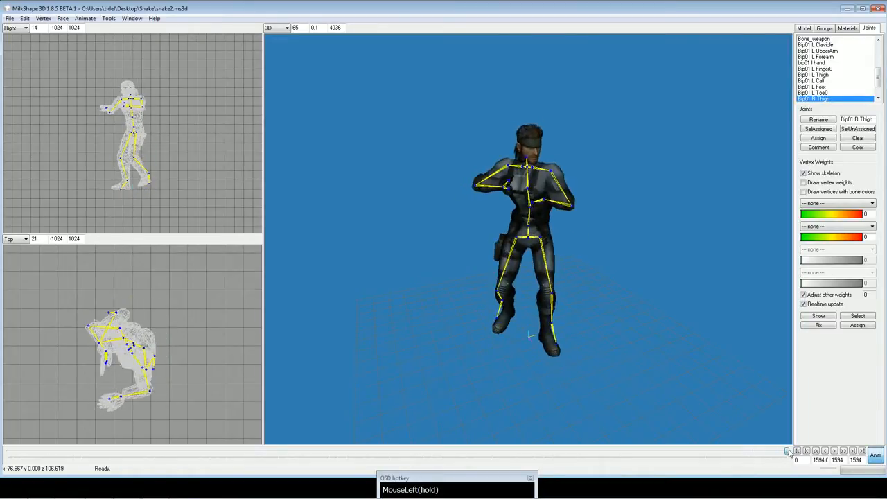
Examine the posed model at frame 1594 from several angles, checking the deformation around the arms, shoulders and neck.
drag(568, 265, 625, 255)
scroll(626, 255, up, 1)
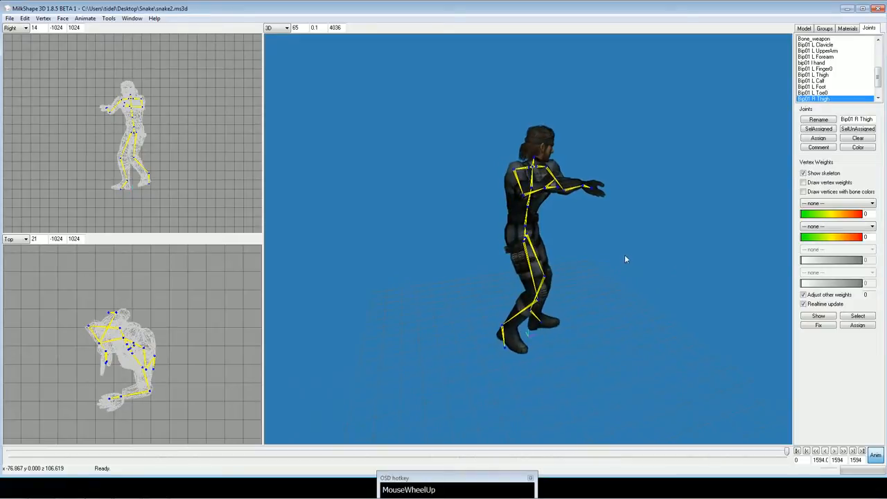
scroll(622, 254, down, 1)
scroll(619, 252, down, 1)
shift+scroll(610, 248, down, 4)
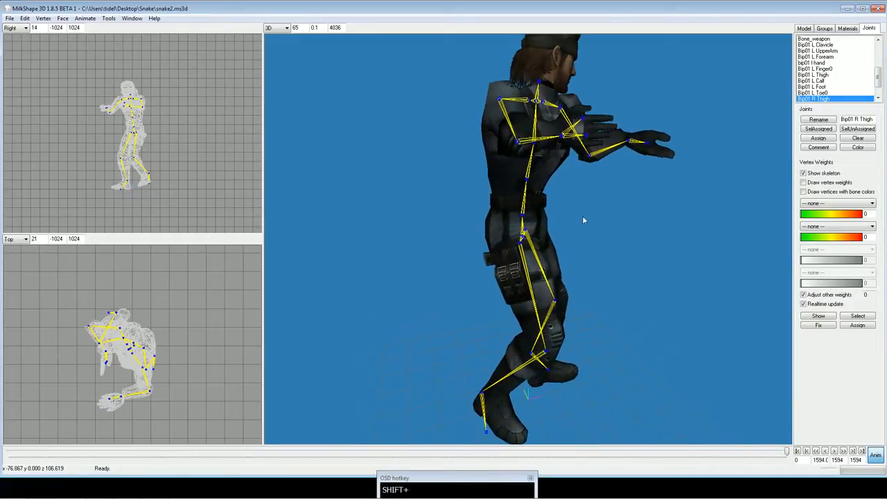
ctrl+drag(583, 216, 468, 234)
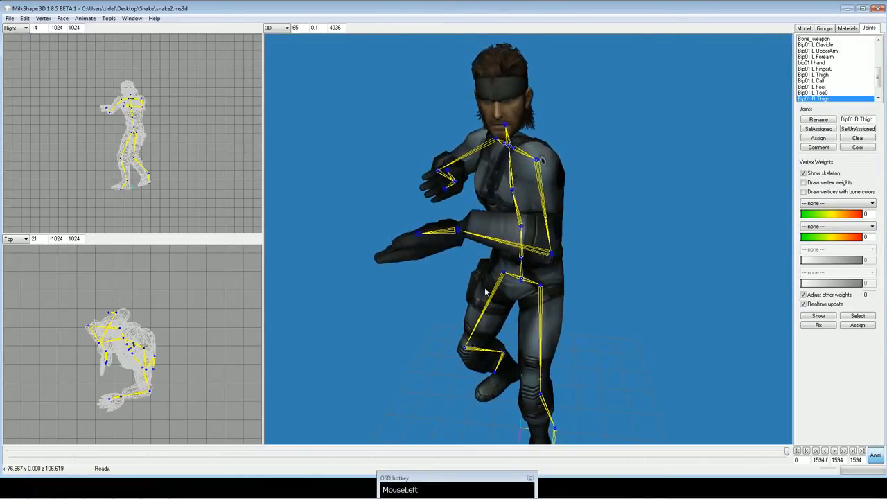
ctrl+drag(485, 291, 485, 236)
drag(531, 256, 479, 239)
scroll(484, 251, down, 1)
shift+scroll(484, 251, down, 3)
drag(603, 244, 524, 242)
ctrl+drag(523, 204, 518, 297)
ctrl+drag(519, 188, 517, 312)
mouse_move(534, 235)
mouse_down()
mouse_move(511, 242)
mouse_move(511, 271)
mouse_move(518, 252)
mouse_move(535, 250)
mouse_up()
drag(470, 233, 644, 295)
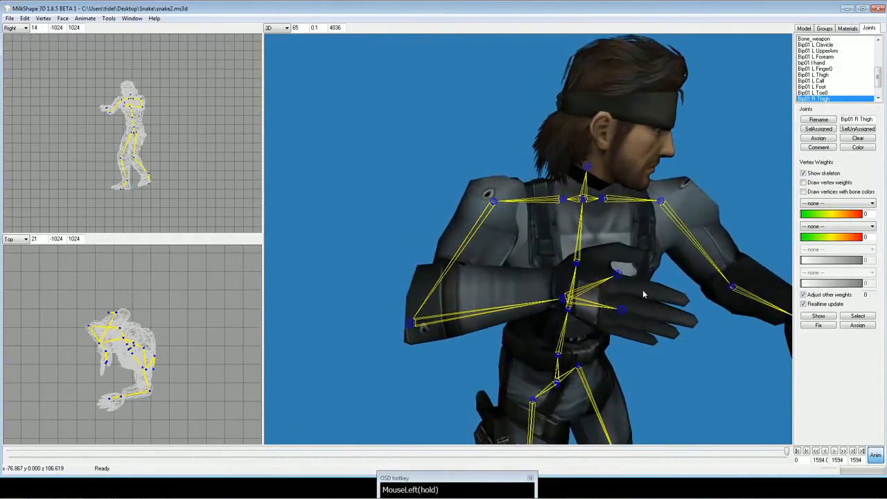
scroll(624, 266, down, 3)
shift+scroll(645, 254, down, 2)
drag(645, 254, 608, 241)
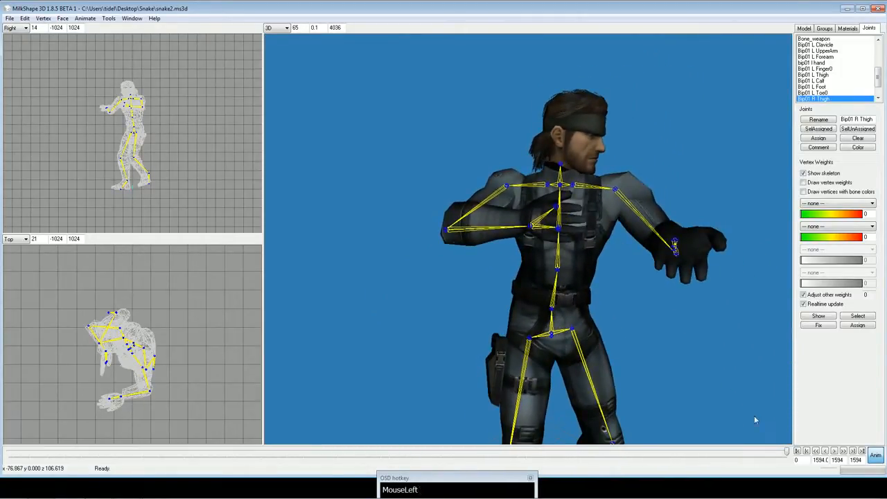
Select the Bip01 Spine2 joint and compare the model's rest pose with its animated pose around the neck.
click(876, 455)
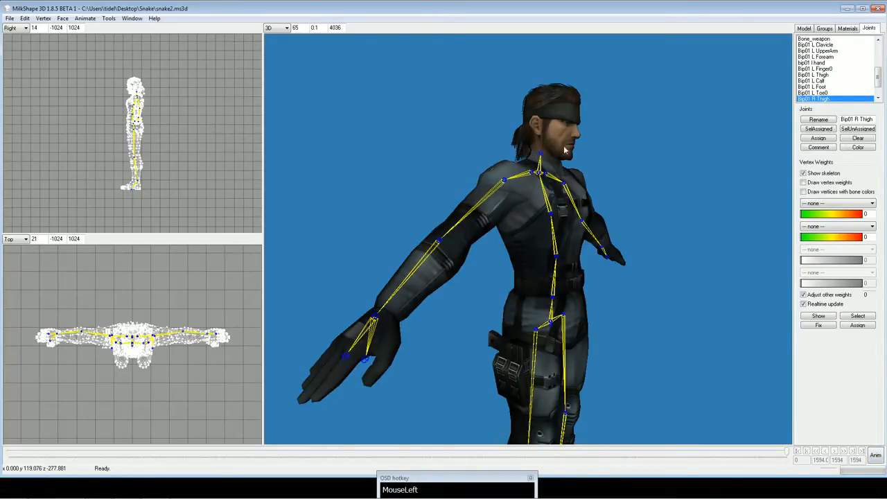
scroll(840, 58, up, 5)
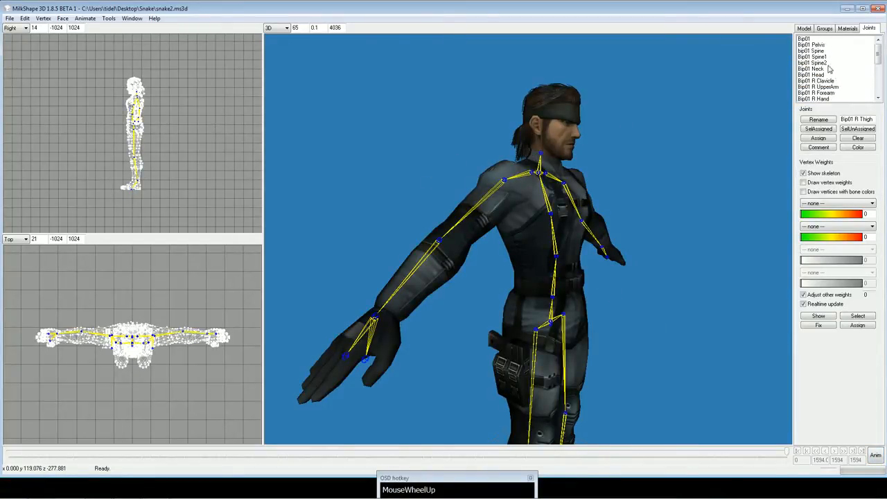
click(829, 69)
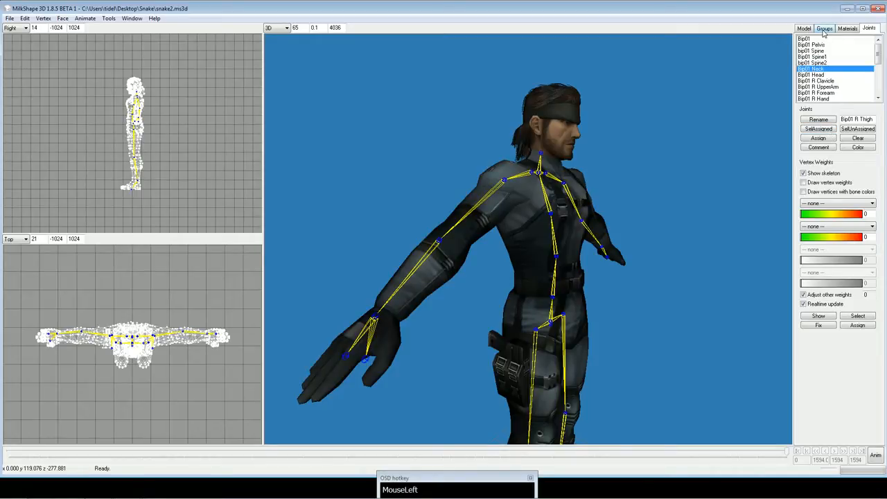
click(824, 63)
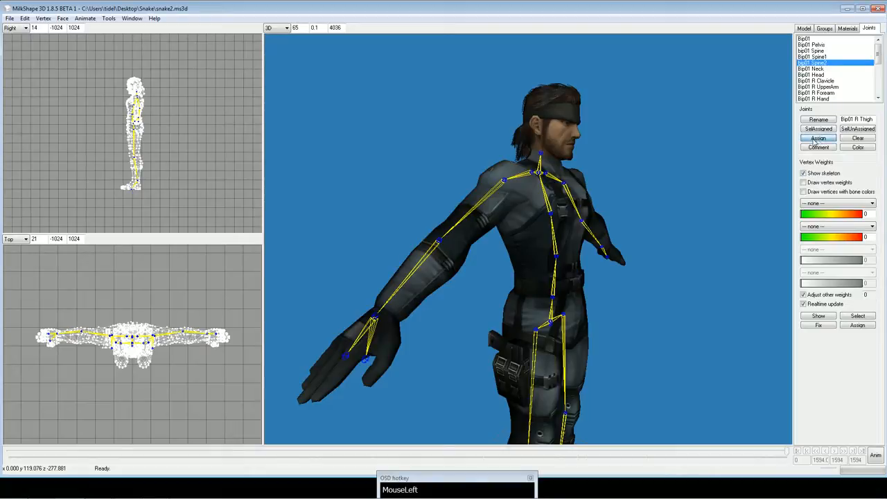
click(877, 457)
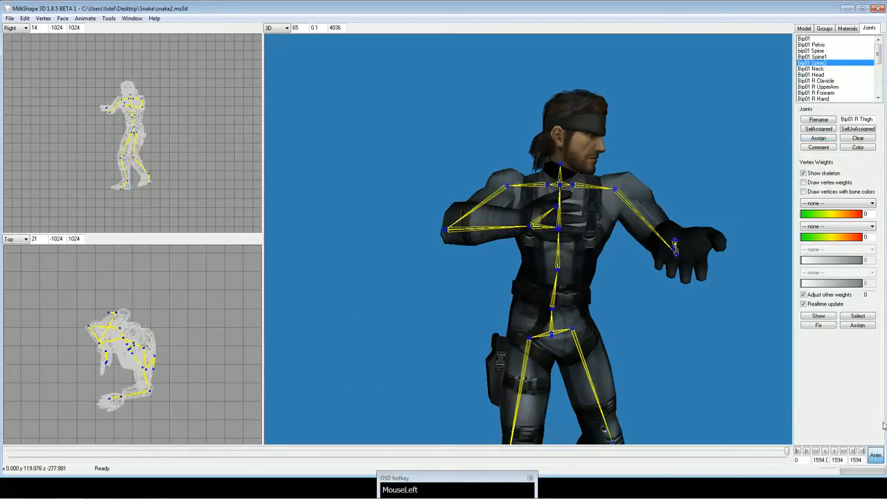
click(877, 455)
drag(691, 330, 720, 352)
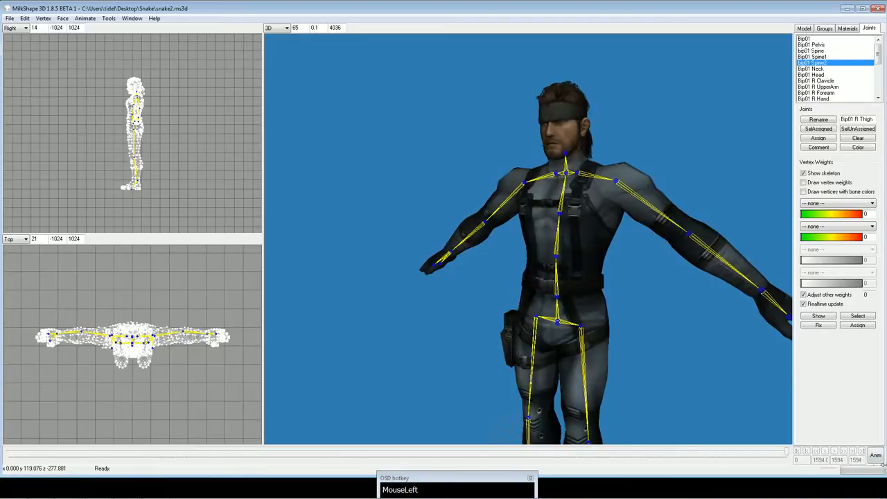
Scrub the animation back to frame 410 to check the upper body, and return the model to its rest pose.
click(876, 456)
drag(638, 455, 208, 464)
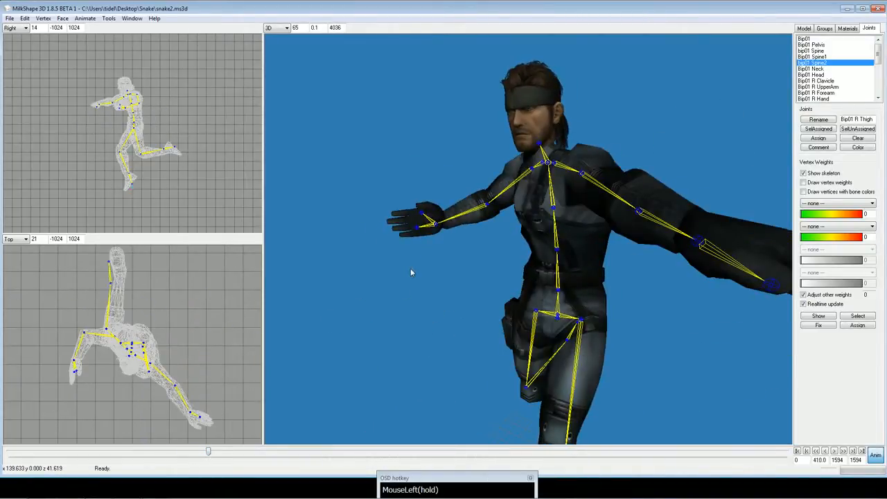
click(876, 456)
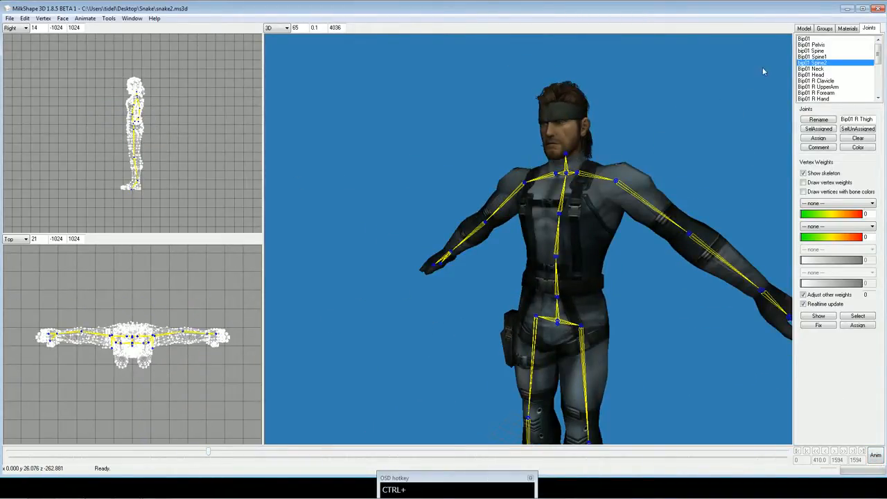
Change the large 3D viewport to the Front view with wireframe display and show the whole model.
click(280, 27)
click(272, 35)
right_click(384, 86)
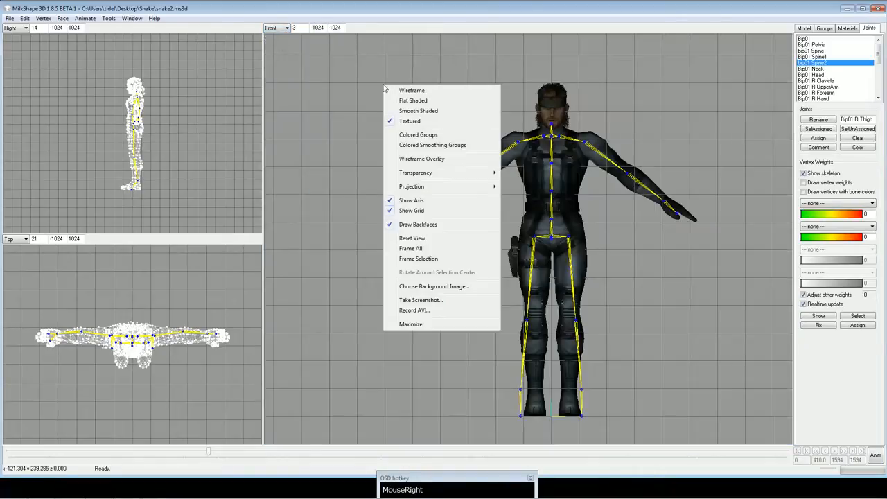
click(412, 90)
ctrl+drag(448, 94, 629, 91)
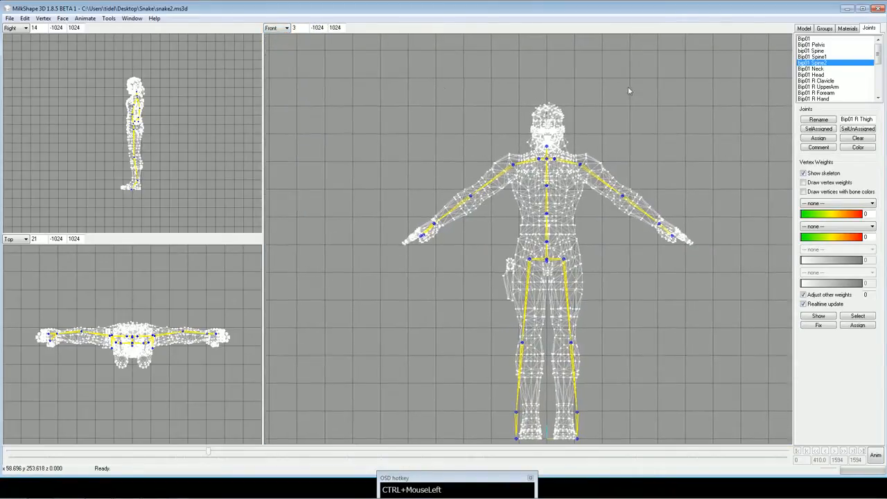
click(276, 29)
click(278, 30)
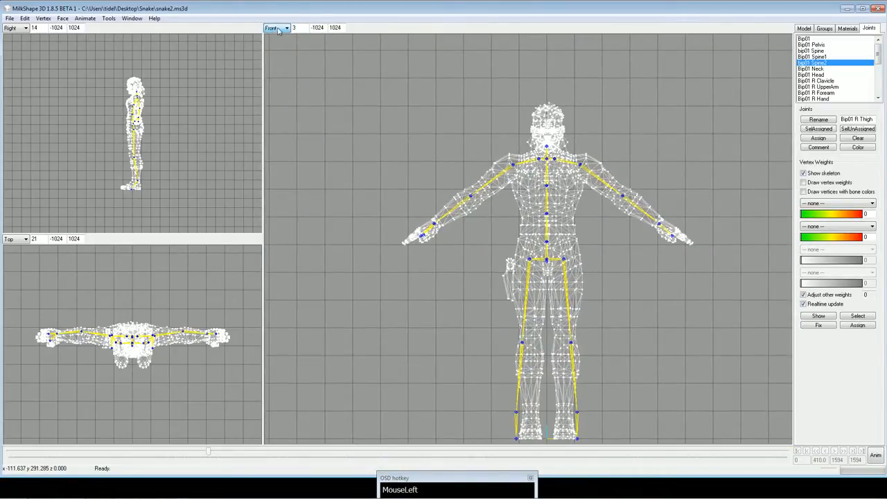
Hide the head and eyes groups so only the body mesh is displayed.
click(824, 28)
click(823, 57)
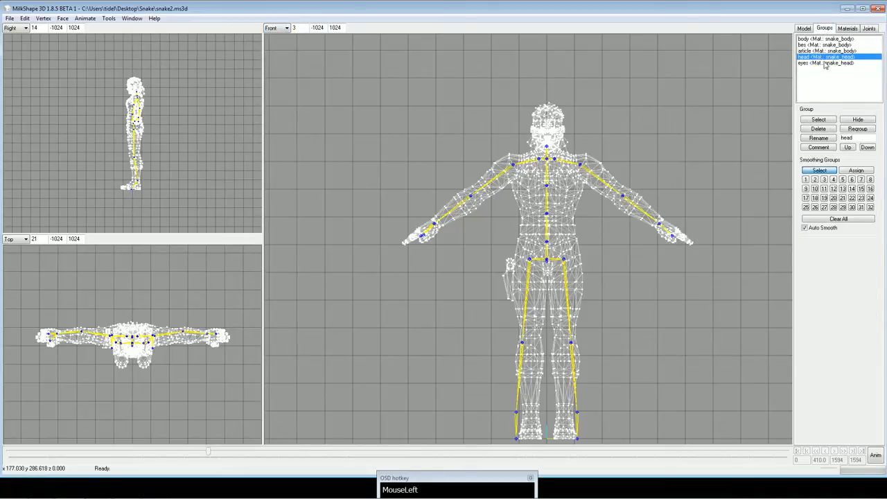
click(858, 119)
click(820, 63)
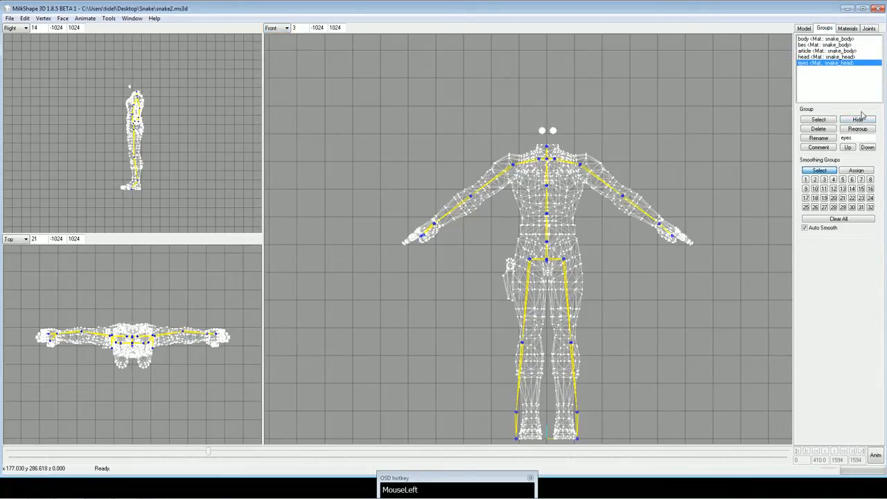
Select the vertices around the top edge of the body's neck and assign them to the Bip01 Head joint.
ctrl+drag(682, 86, 658, 172)
scroll(678, 106, up, 2)
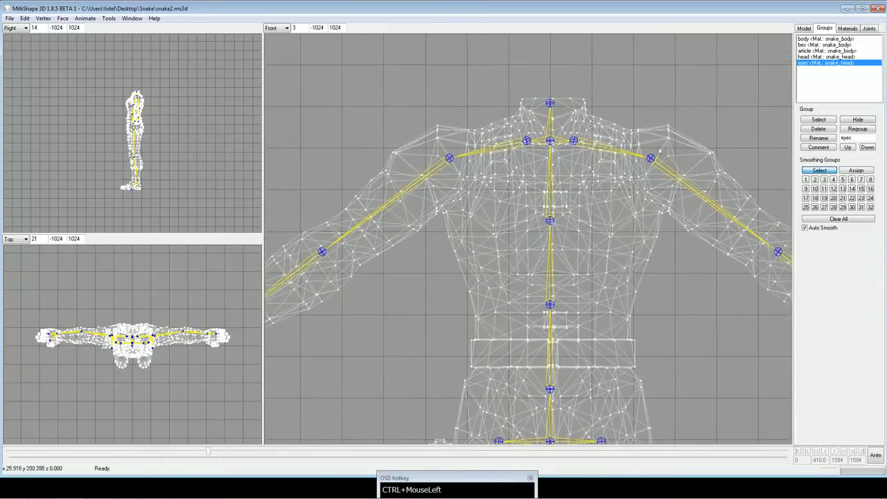
scroll(658, 167, up, 2)
ctrl+drag(662, 97, 657, 153)
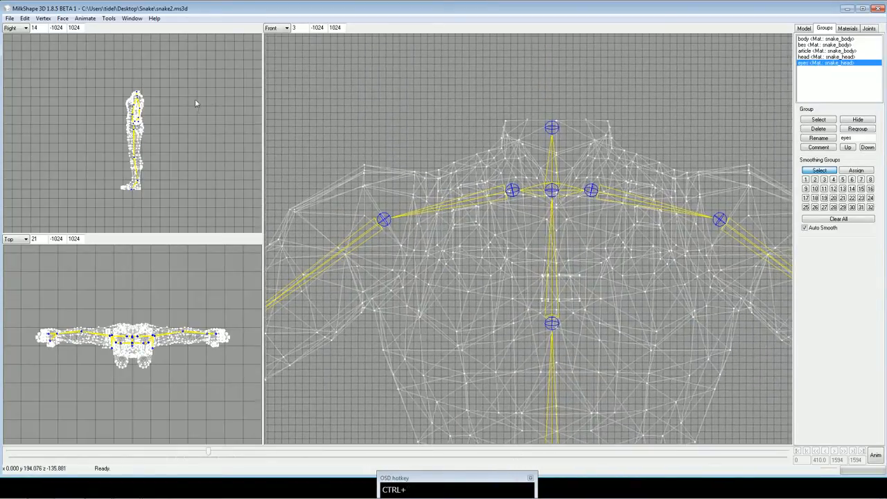
scroll(189, 140, up, 5)
ctrl+drag(195, 99, 242, 124)
scroll(214, 120, up, 3)
shift+scroll(213, 121, up, 2)
scroll(204, 131, down, 3)
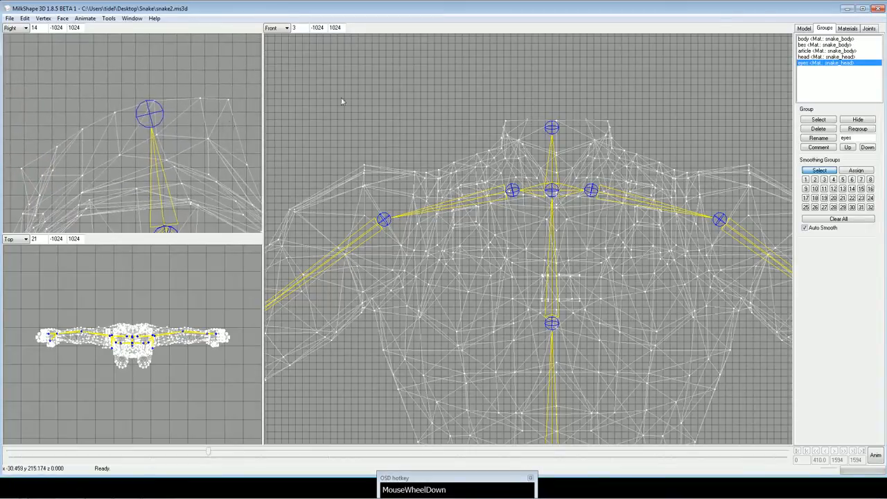
click(804, 28)
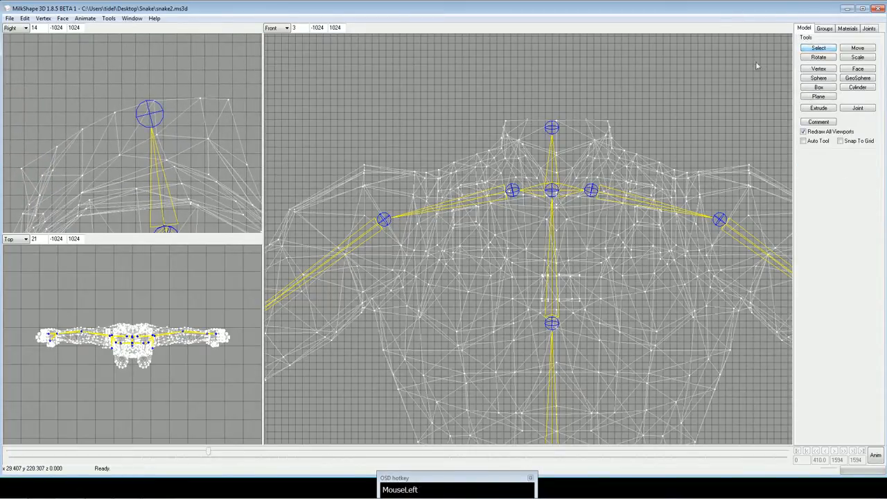
click(820, 47)
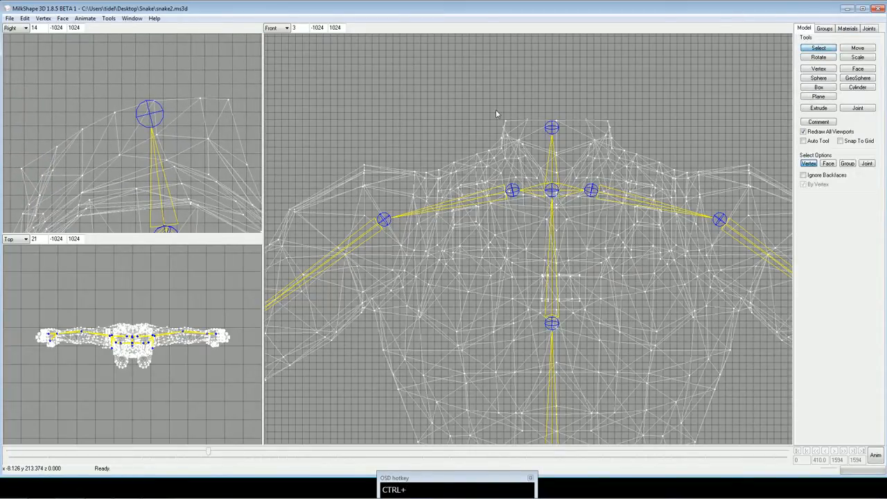
ctrl+drag(351, 104, 433, 99)
shift+drag(149, 81, 201, 102)
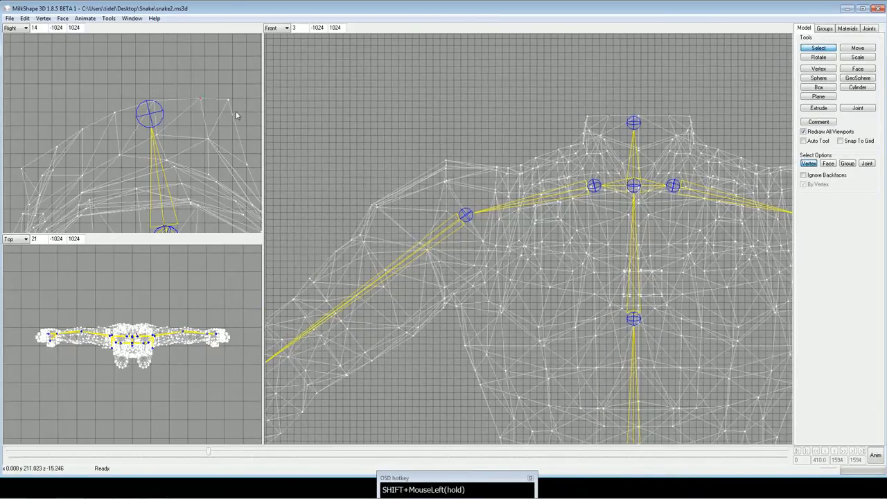
shift+drag(110, 99, 170, 123)
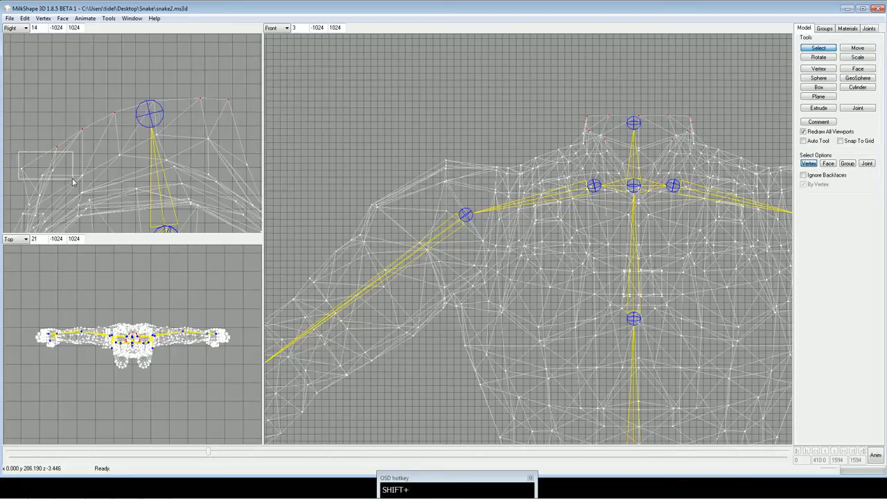
ctrl+drag(145, 146, 156, 135)
scroll(166, 119, down, 3)
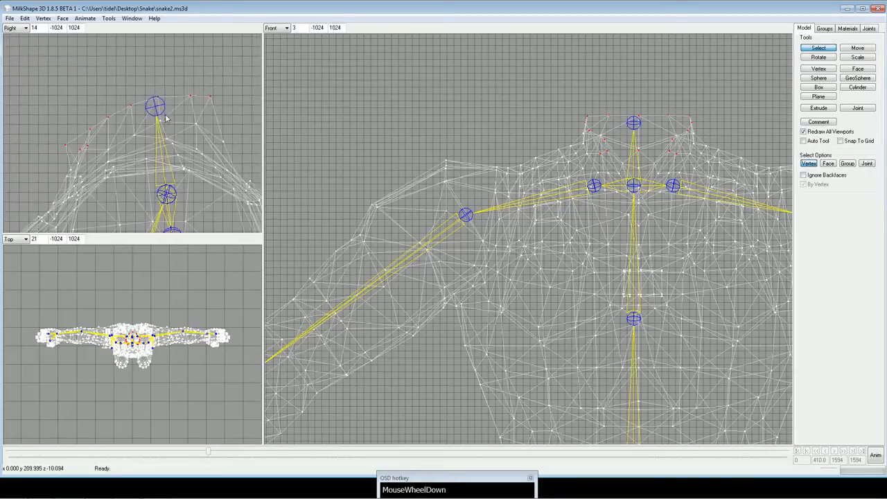
click(870, 29)
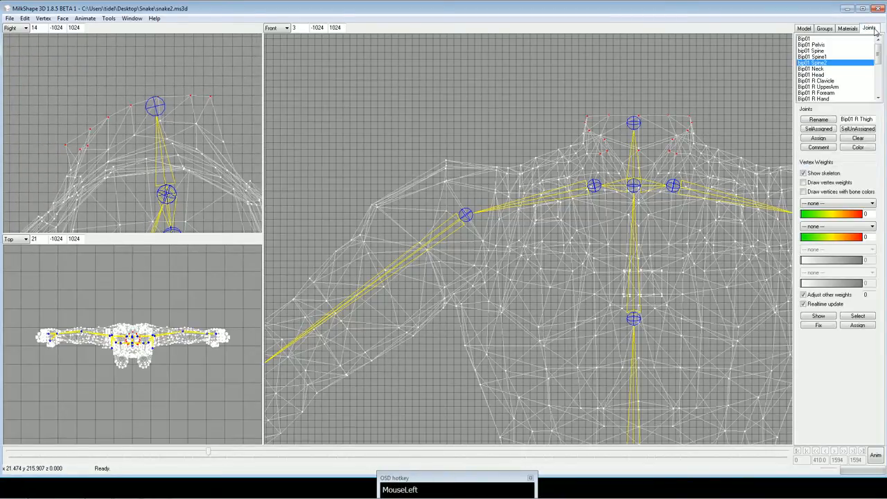
click(832, 69)
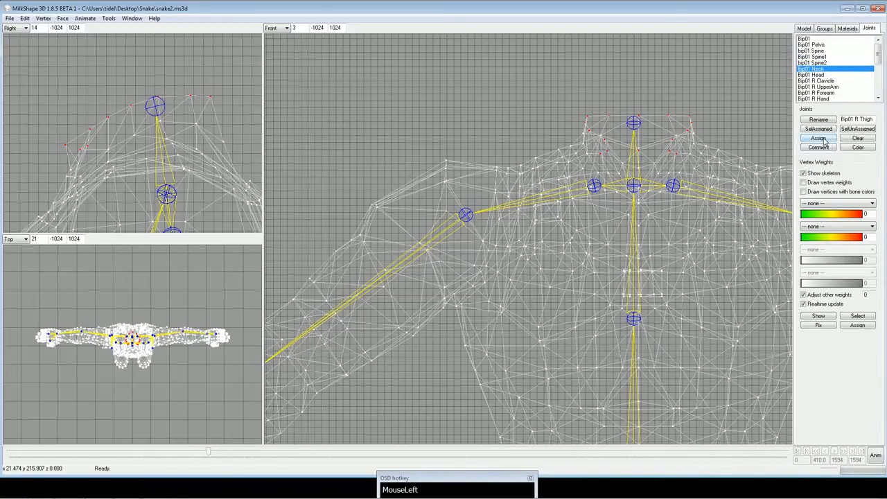
click(829, 75)
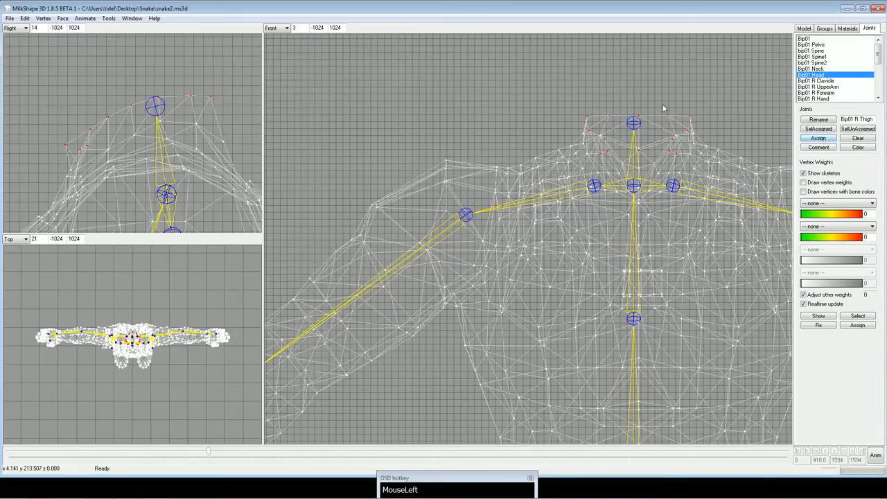
scroll(555, 70, down, 4)
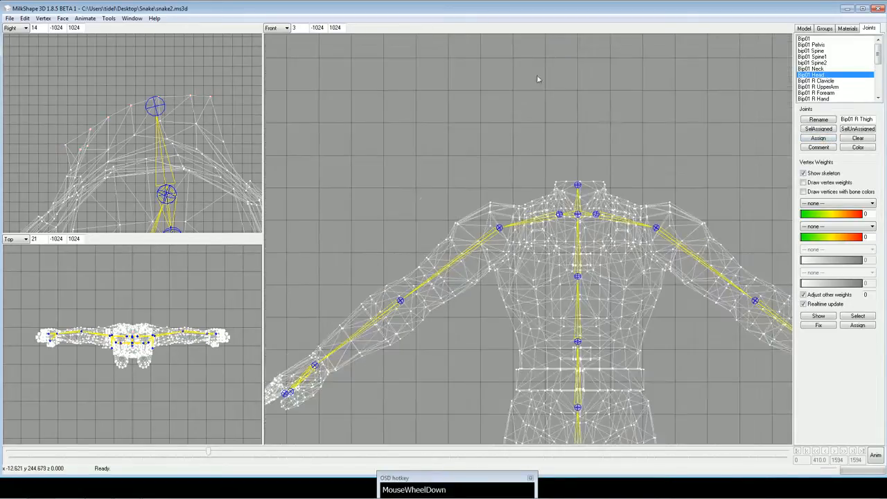
Switch the large Front viewport to the 3D view with textured display.
right_click(531, 81)
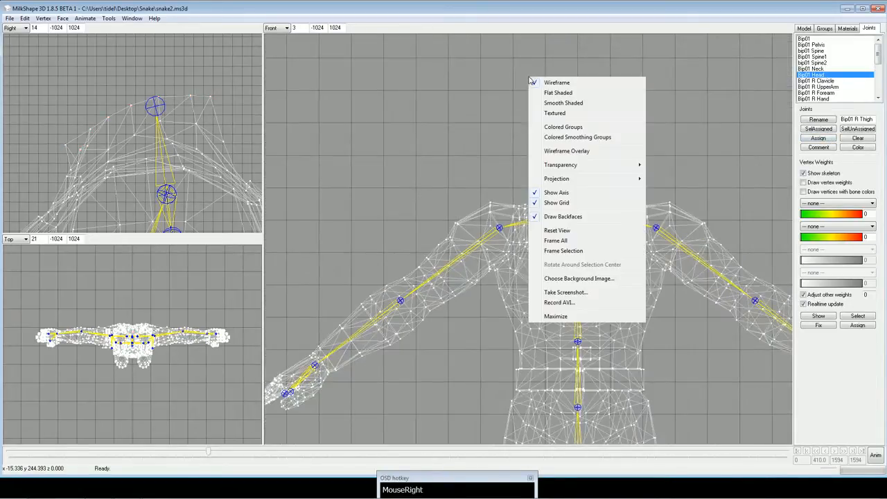
click(285, 27)
click(276, 72)
right_click(447, 92)
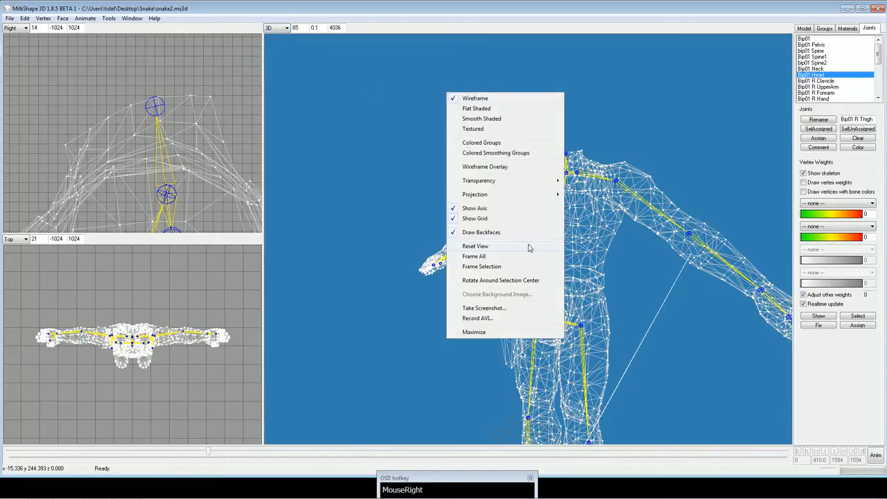
click(472, 130)
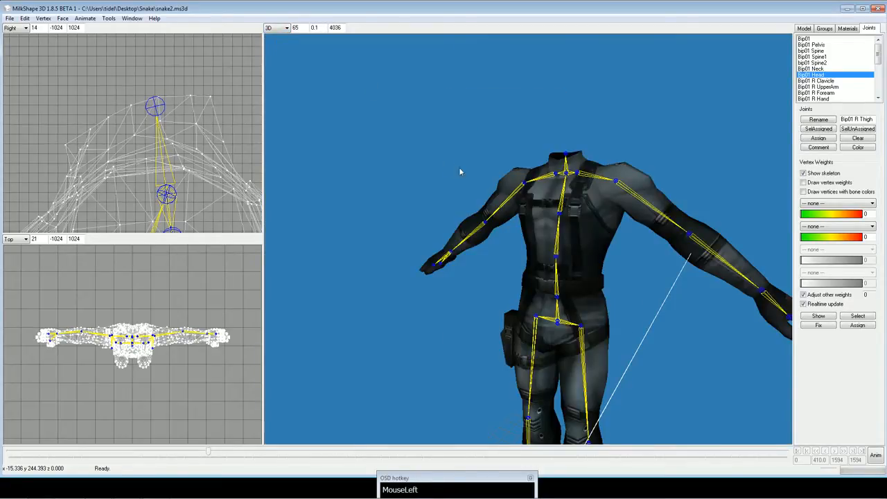
Unhide all hidden parts so the head and eyes groups show together with the body.
click(43, 18)
mouse_move(30, 21)
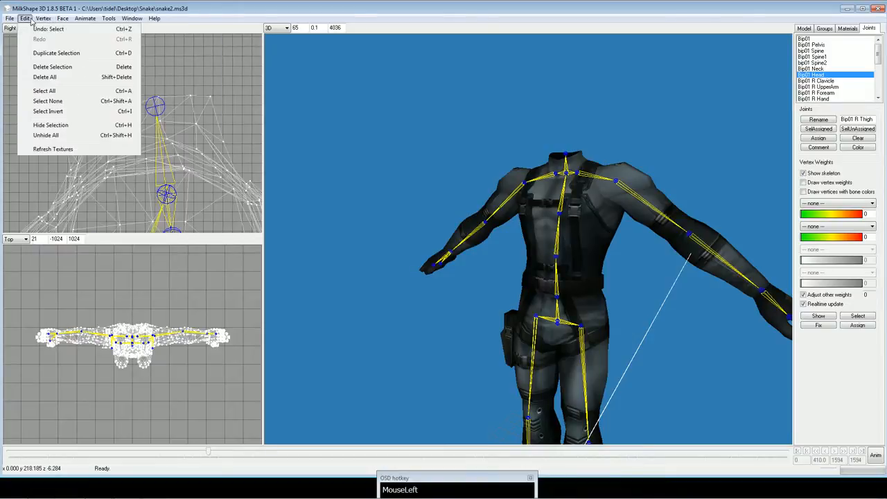
click(46, 135)
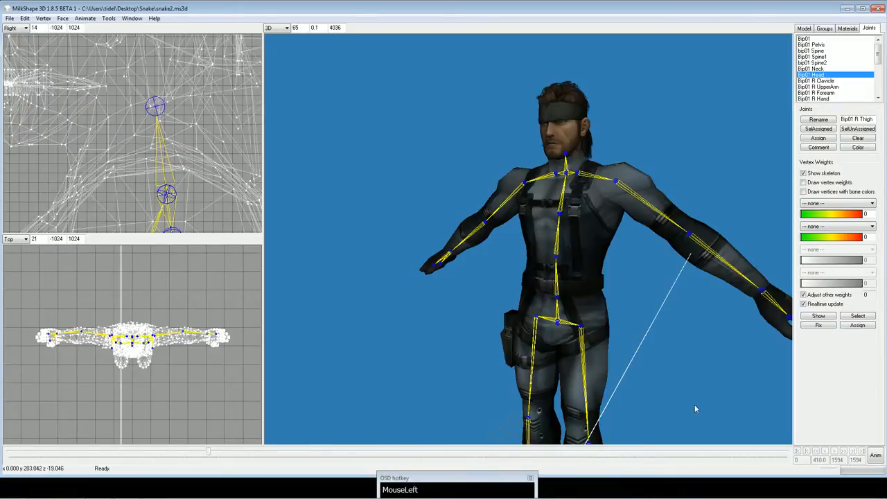
Check the whole model from several angles in animation mode at frame 410, and return it to its rest pose.
click(875, 459)
drag(694, 346, 823, 401)
click(875, 457)
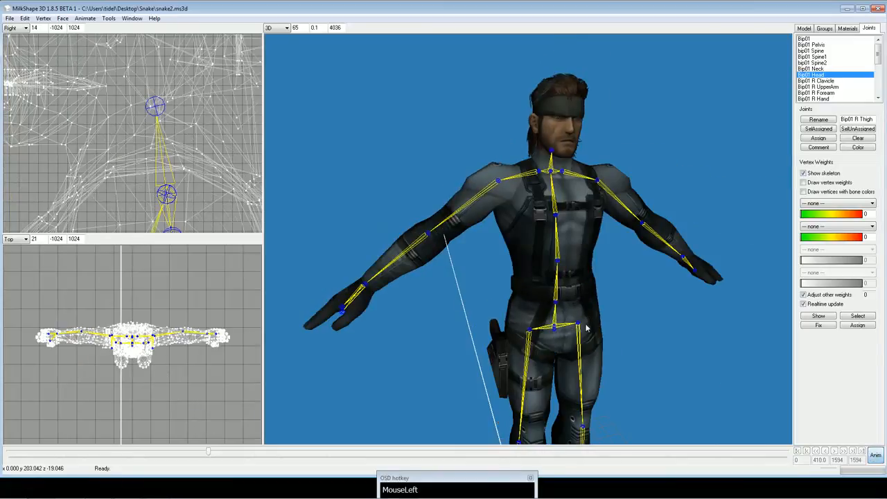
drag(588, 327, 635, 350)
shift+scroll(587, 327, down, 2)
shift+scroll(588, 327, up, 2)
shift+scroll(587, 327, up, 2)
scroll(592, 306, down, 1)
shift+scroll(591, 307, up, 2)
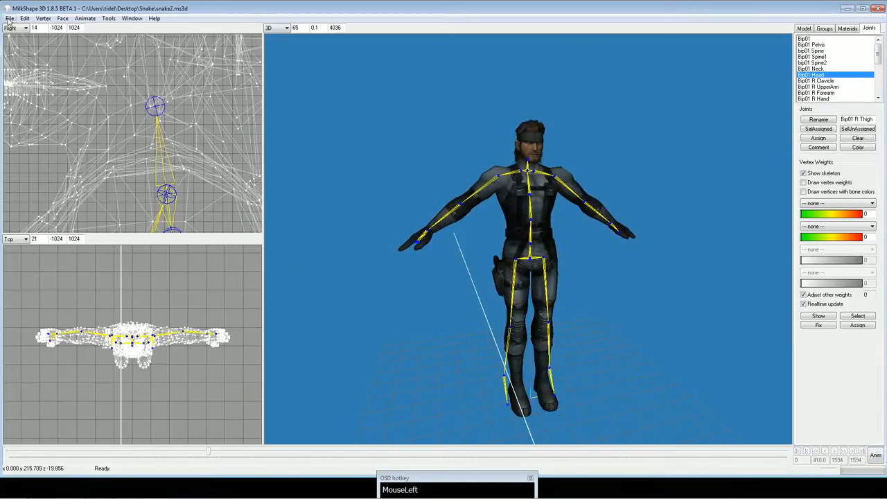
click(876, 455)
click(876, 456)
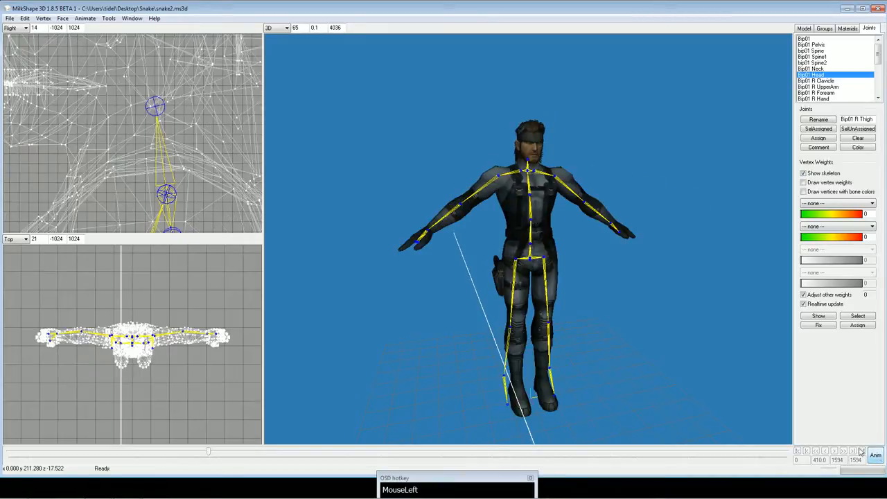
Start an Unreal/UT PSK/PSA export of the model and choose the Snake folder on the desktop as its destination.
click(9, 18)
click(60, 96)
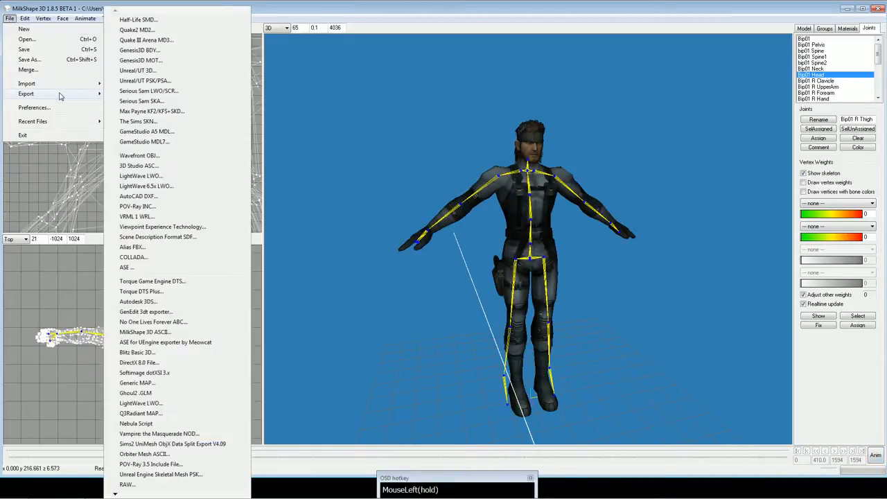
click(146, 81)
drag(176, 39, 290, 85)
scroll(188, 139, up, 1)
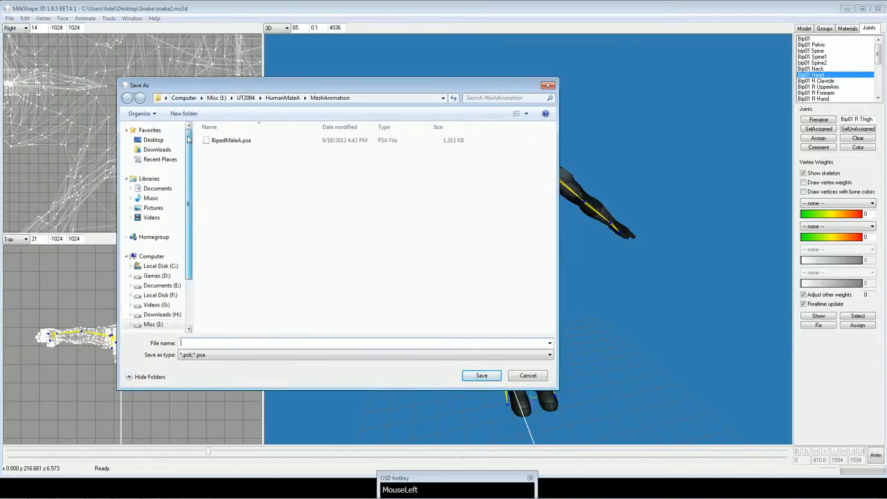
click(153, 140)
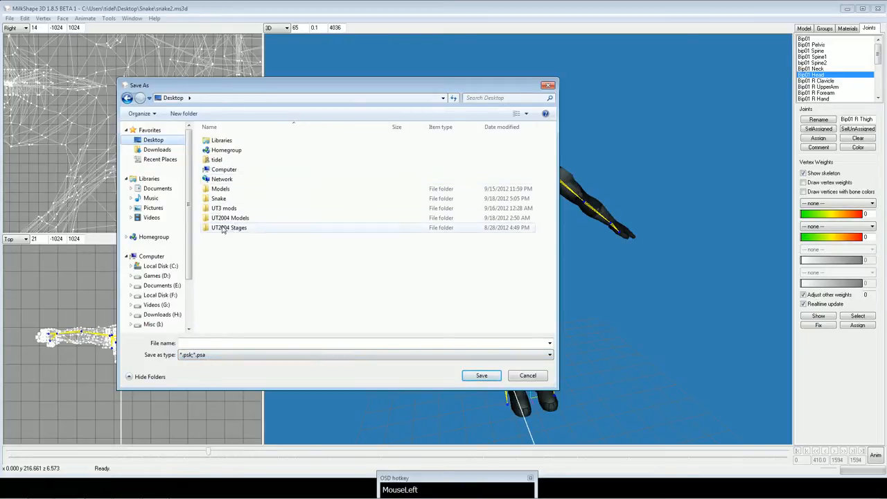
double_click(216, 199)
Save the export under the file name snake1.psk and show the message window.
click(208, 343)
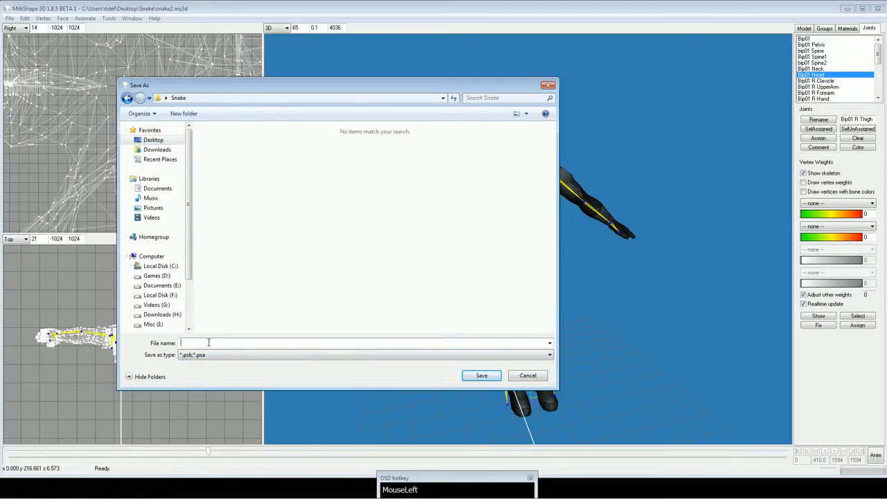
text(snake)
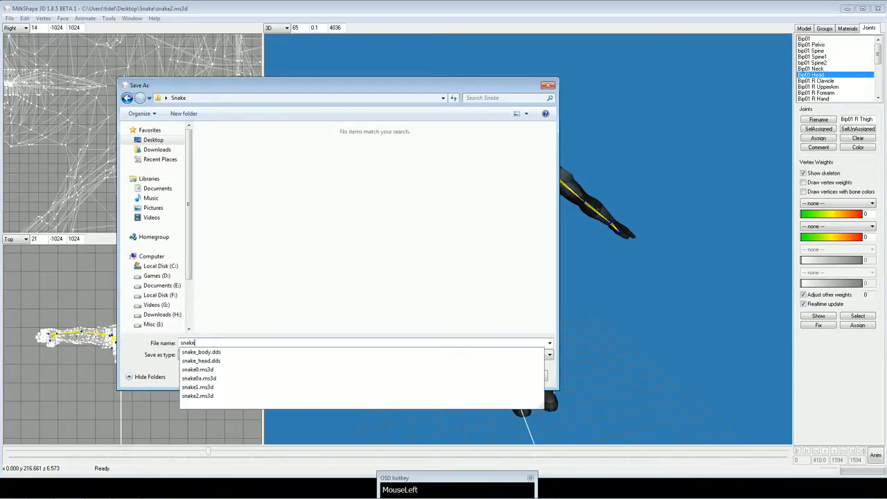
text(1.psk)
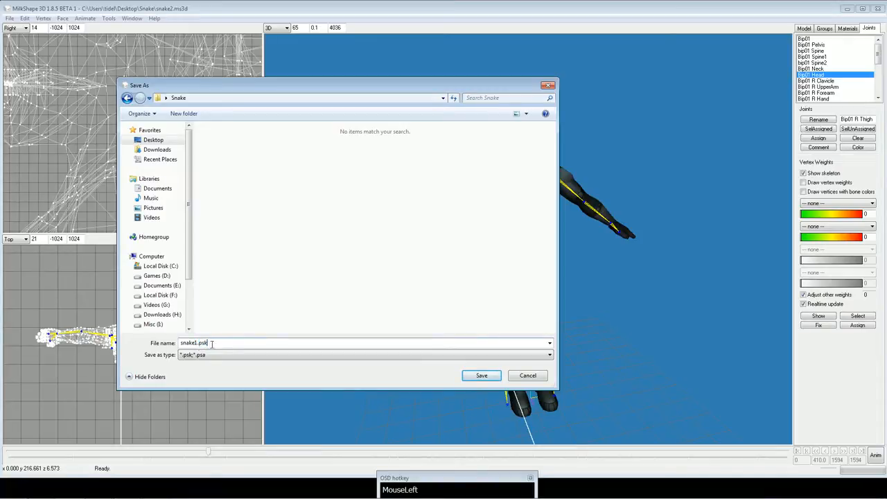
click(253, 290)
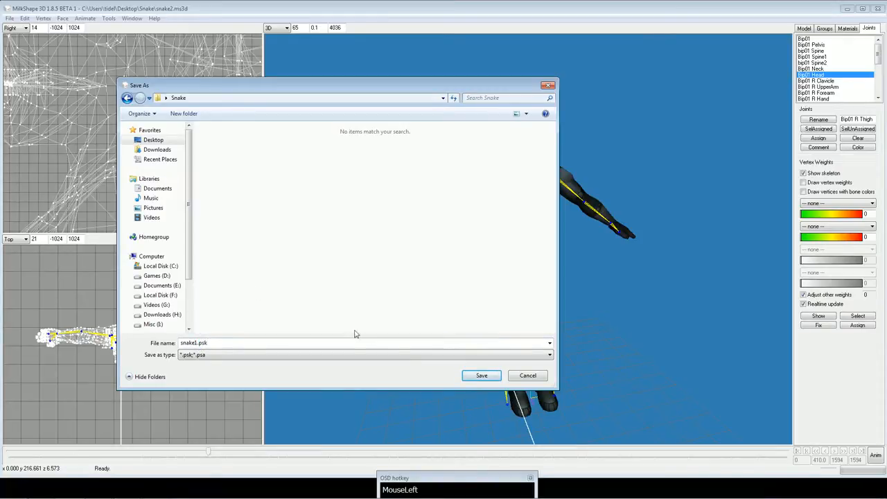
click(474, 377)
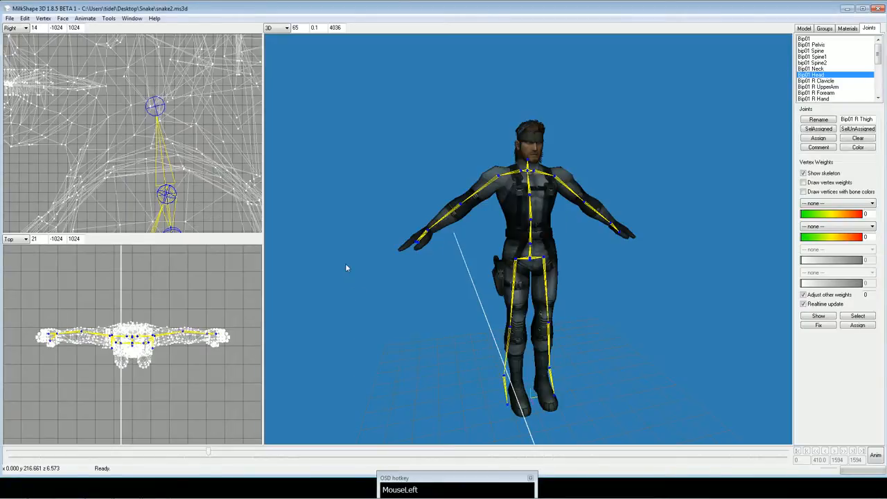
click(136, 19)
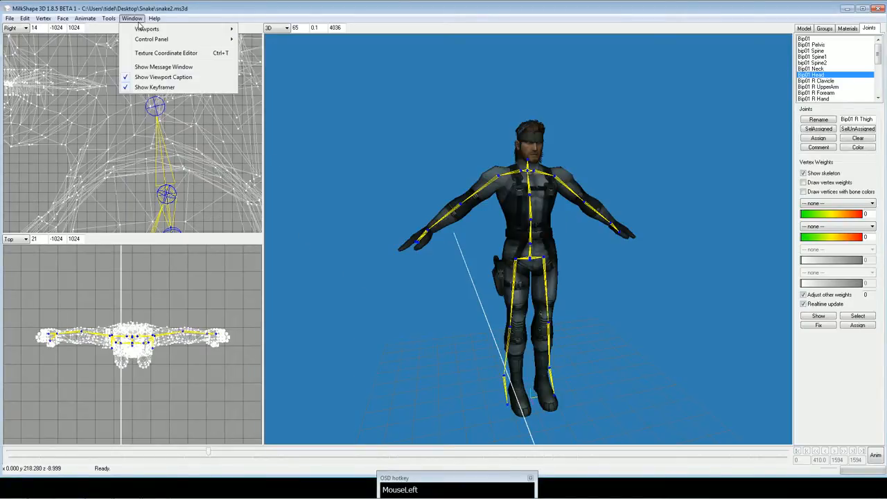
click(165, 70)
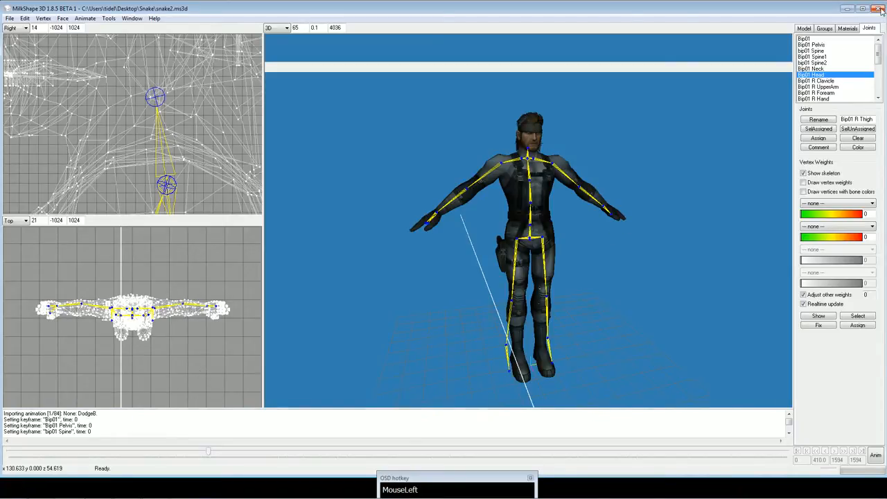
Save the model as a new file named snake3.ms3d in the Snake folder and close MilkShape 3D.
click(10, 18)
click(36, 60)
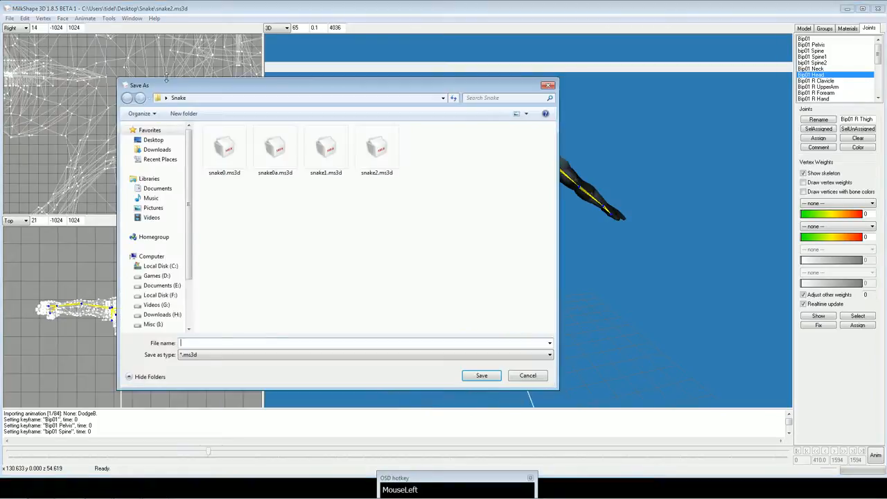
click(368, 166)
double_click(199, 343)
click(198, 343)
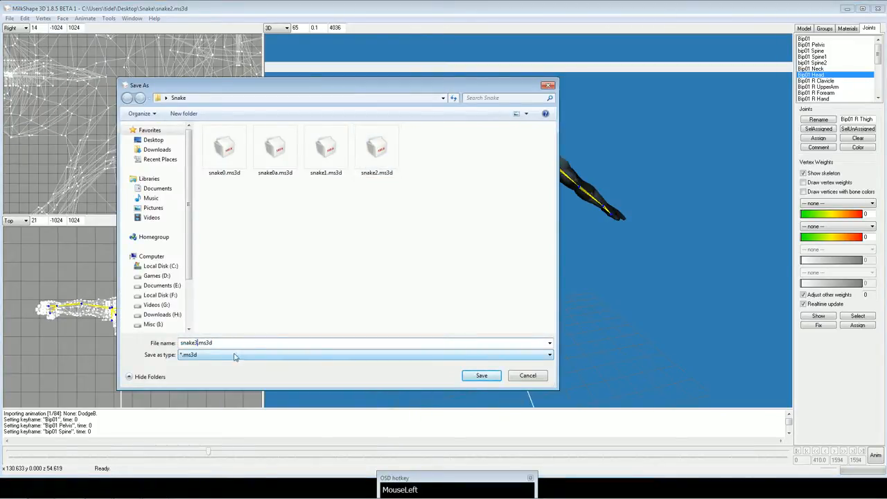
text(3.ms3d)
click(481, 375)
drag(617, 209, 467, 208)
drag(694, 113, 718, 114)
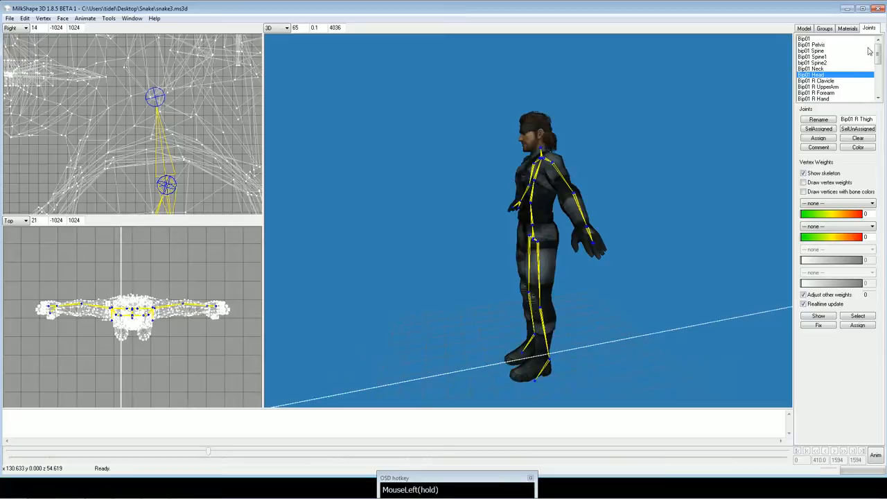
click(876, 8)
Examine the exported snake1.psk and the snake_body.dds and snake_head.dds textures in the Snake folder, and close the folder.
click(770, 156)
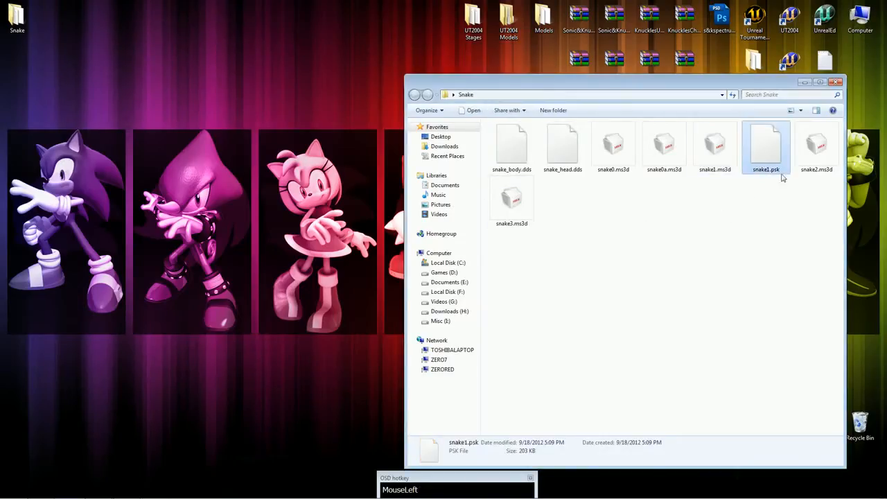
drag(758, 86, 482, 80)
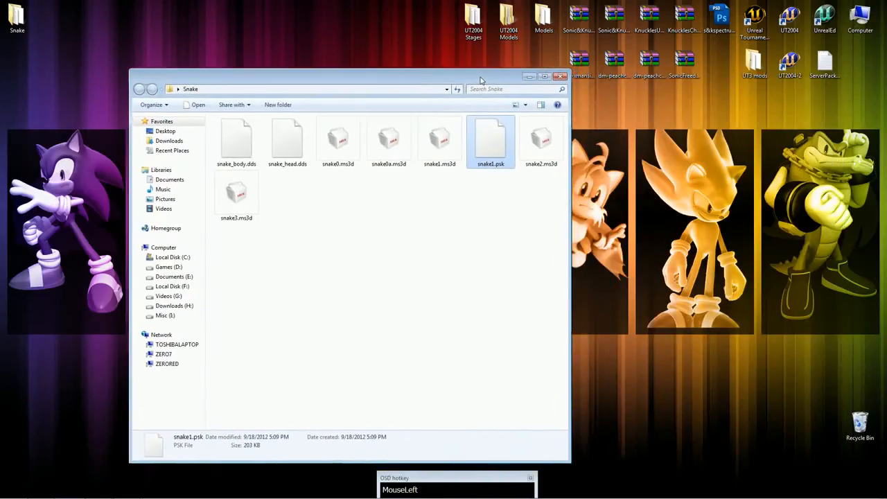
click(487, 250)
click(280, 156)
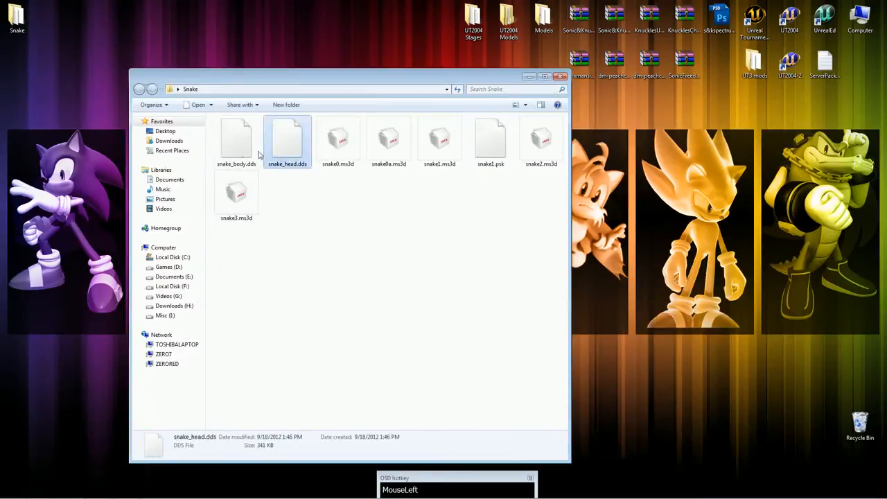
click(245, 155)
click(287, 161)
click(251, 165)
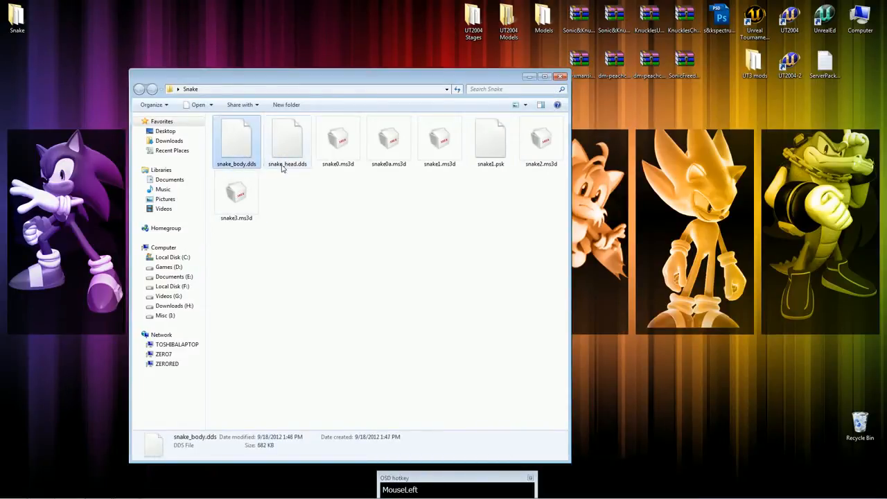
click(283, 168)
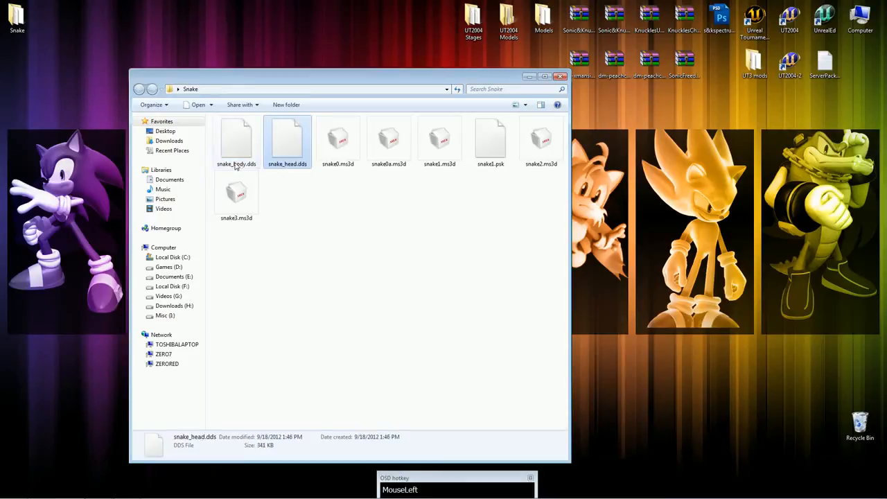
click(561, 77)
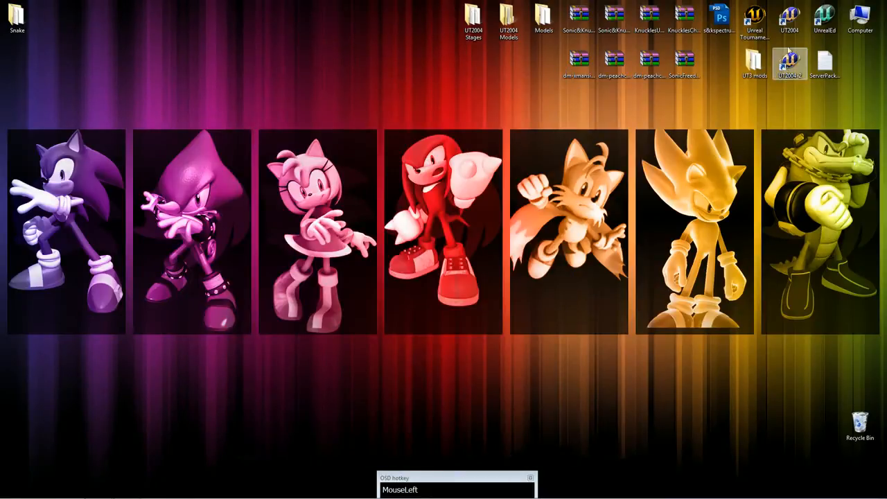
Open the file location of the UT2004 desktop shortcut and go to the game's Textures folder.
click(826, 63)
click(826, 26)
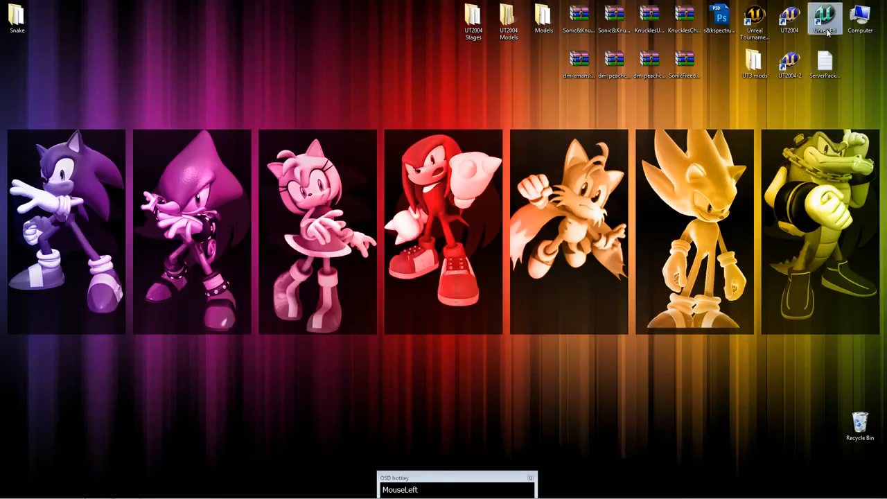
right_click(791, 22)
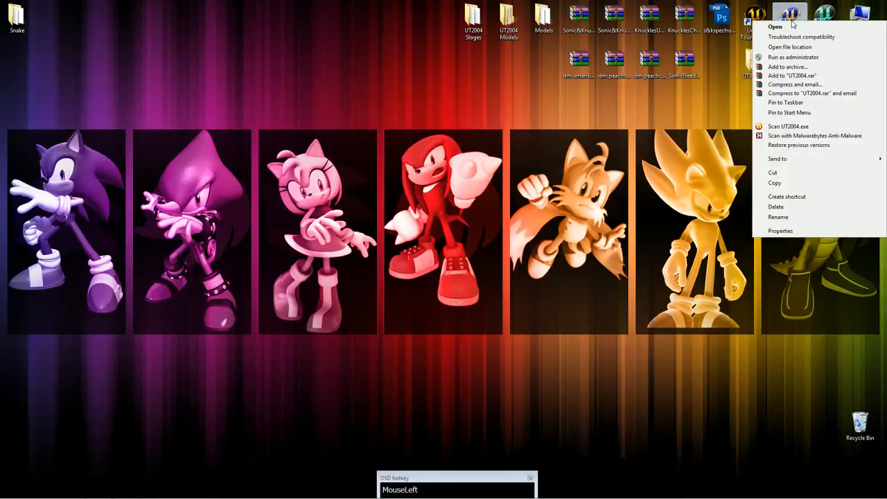
click(794, 46)
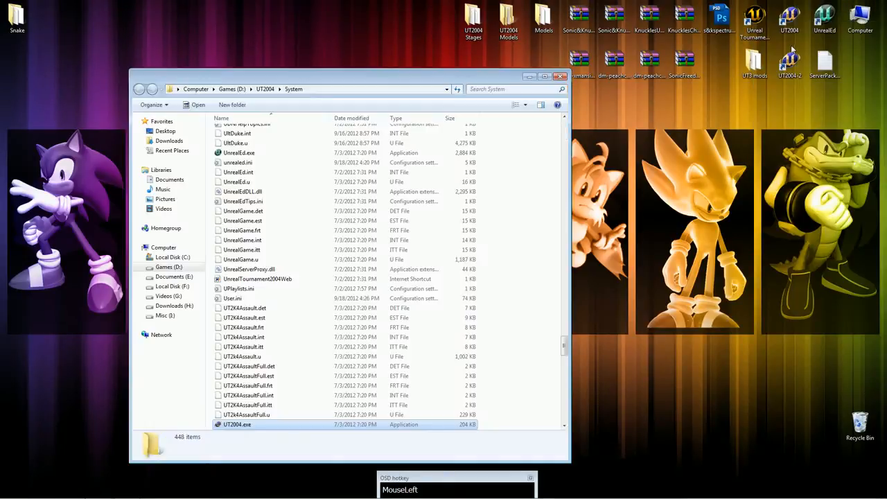
click(266, 88)
double_click(250, 278)
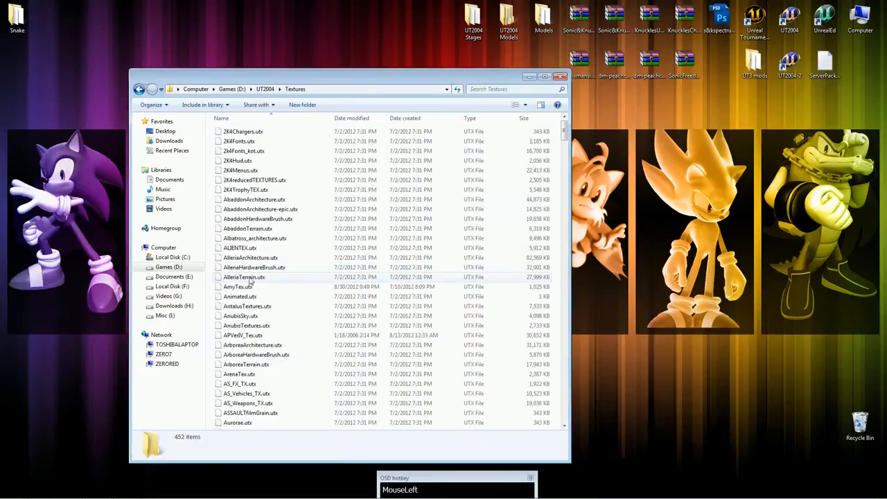
Find EspioTex.utx in the Textures folder and make a copy of it there.
click(331, 199)
scroll(376, 222, down, 2)
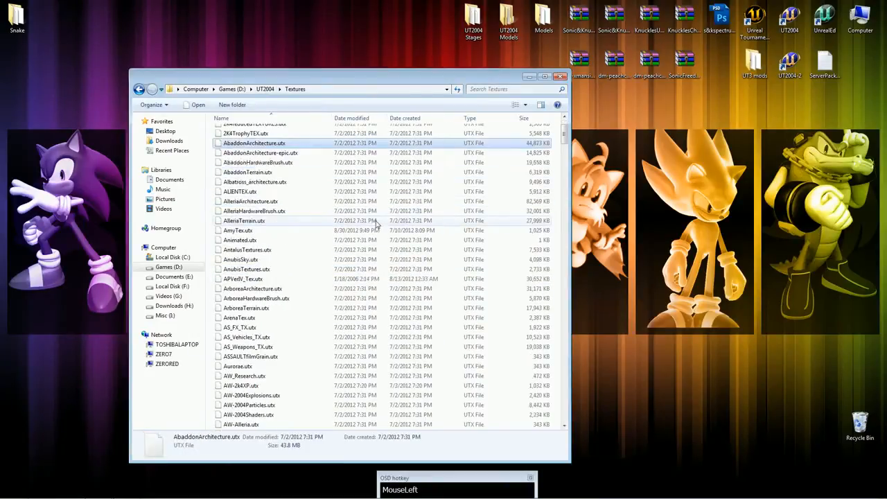
scroll(380, 219, up, 2)
text(es)
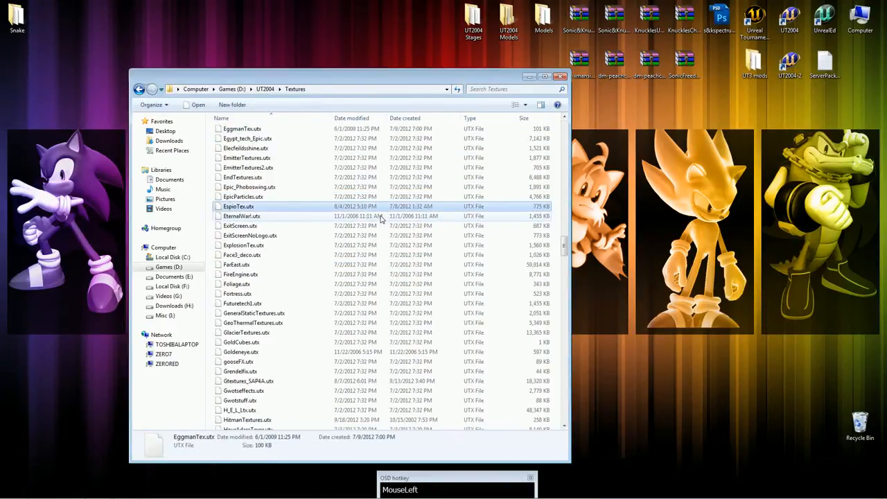
key(ctrl+v)
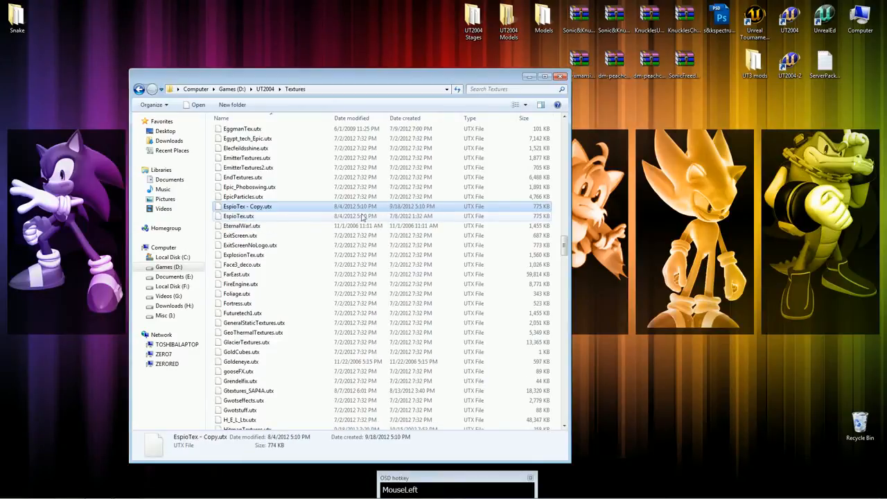
Rename the copied texture package SnakeTex.utx and return to the main UT2004 folder.
click(267, 209)
text(S)
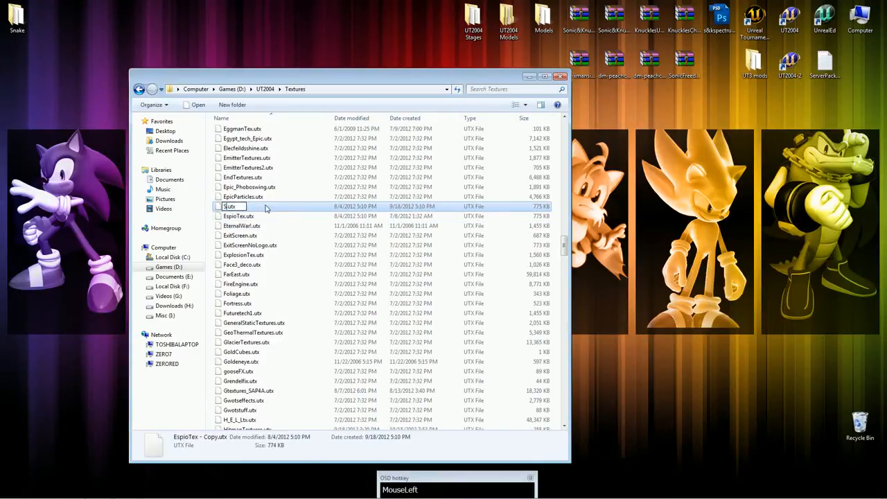
text(nake)
key(BackSpace)
text(le)
key(BackSpace)
key(BackSpace)
text(keTex)
key(Return)
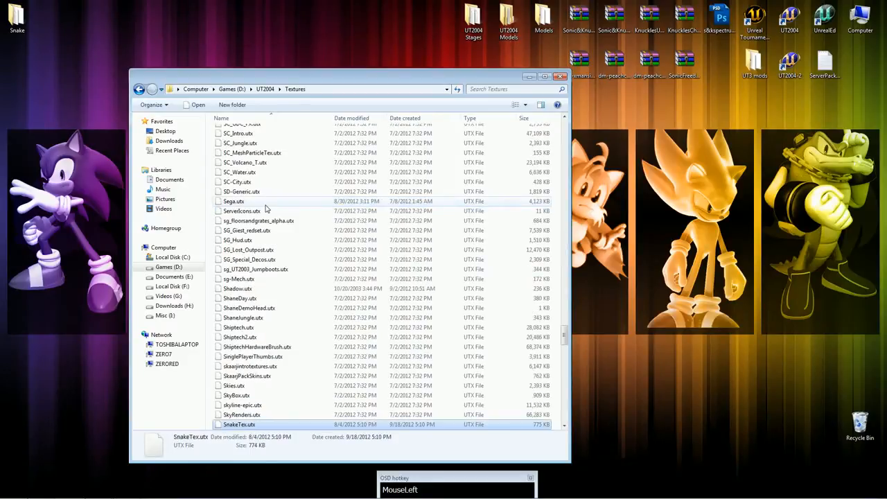
click(265, 89)
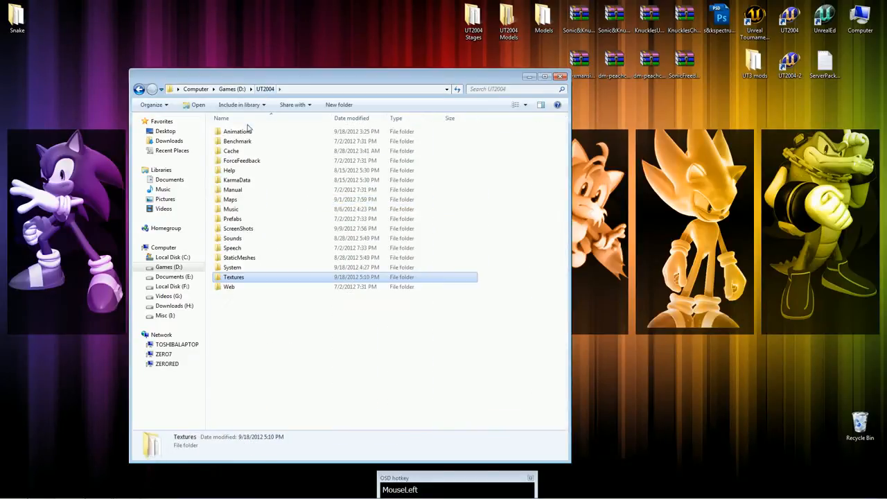
Find HumanMaleA.ukx in the Animations folder and make a copy of it there.
double_click(247, 132)
click(309, 191)
scroll(332, 233, down, 2)
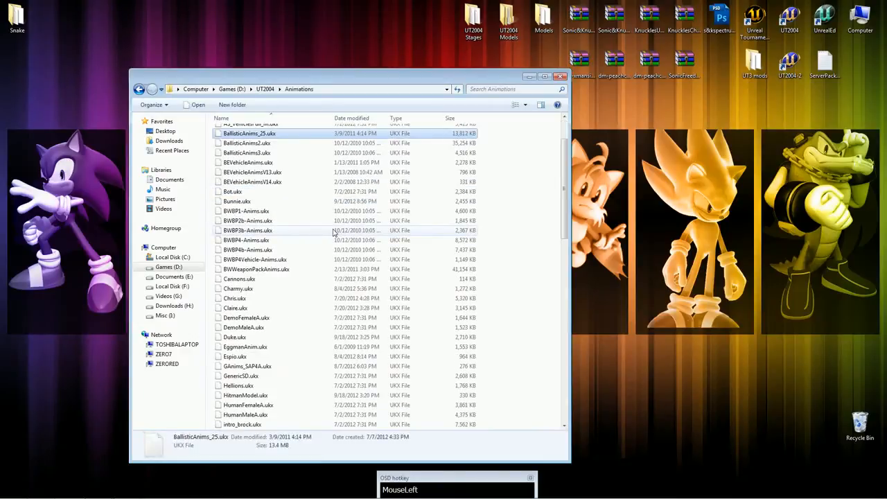
text(hu)
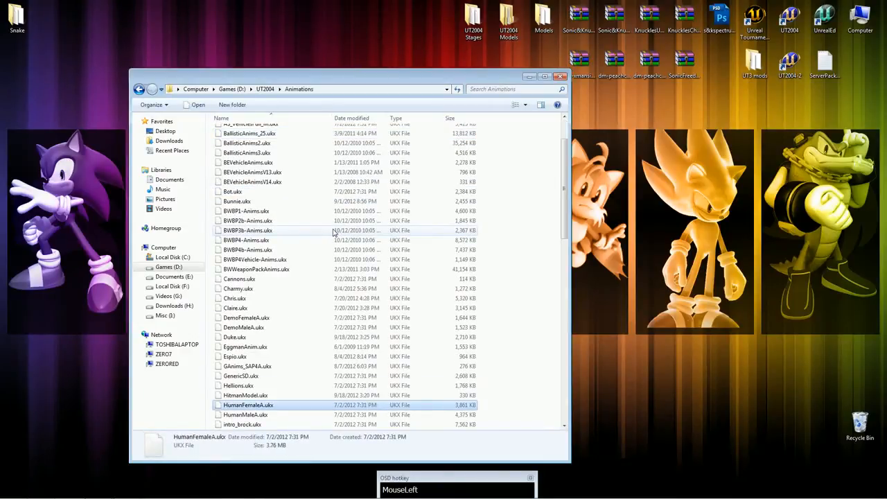
scroll(333, 233, down, 2)
key(Down)
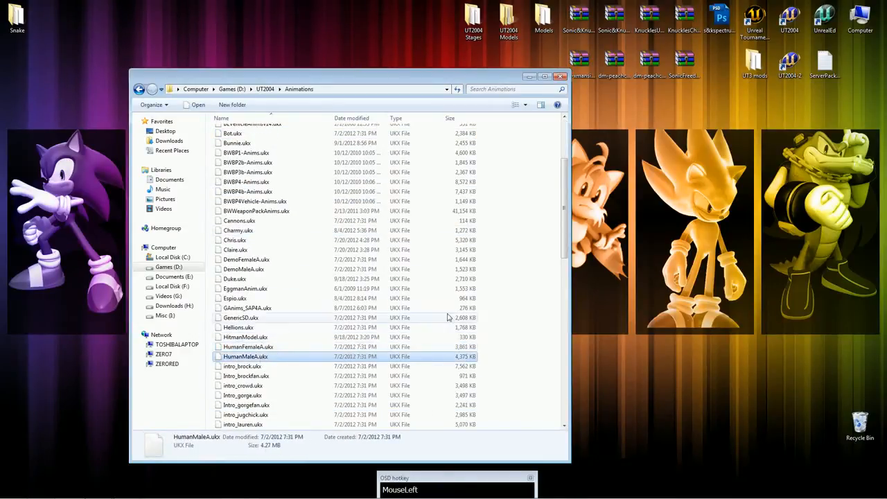
scroll(450, 318, down, 2)
key(ctrl+c)
key(ctrl+v)
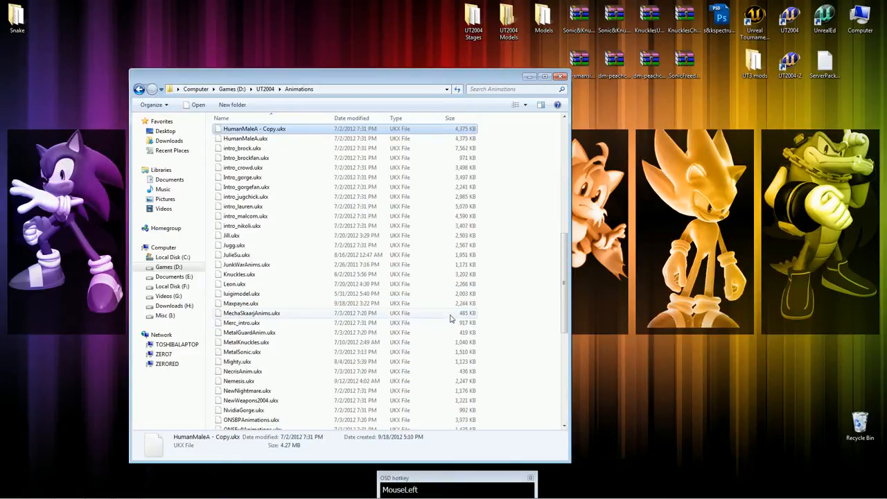
Rename the copied animation package Snake.ukx and return to the main UT2004 folder.
text(Snake)
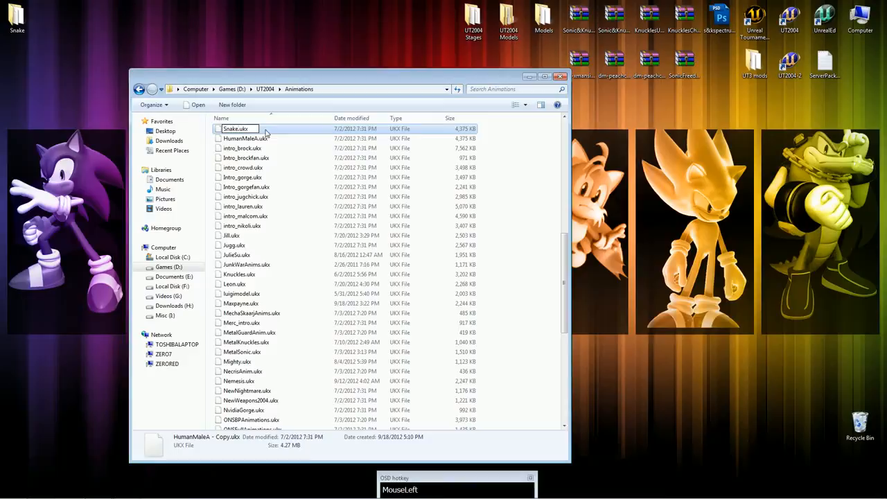
key(Return)
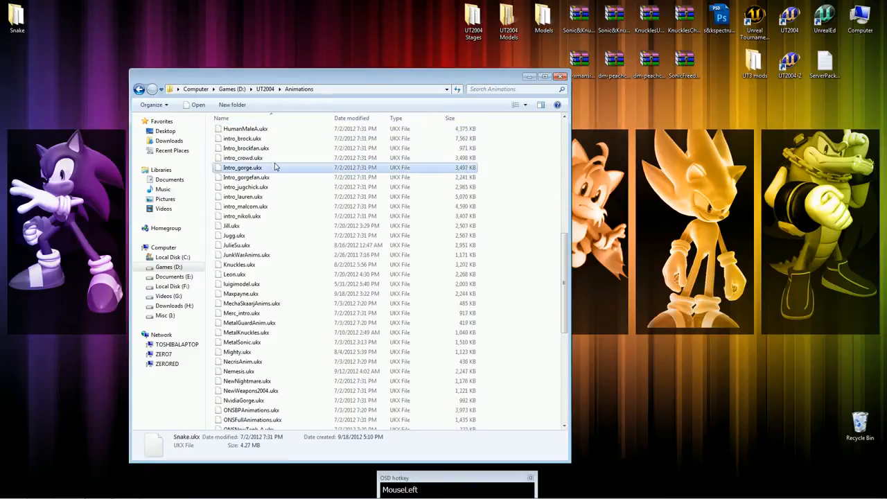
click(277, 167)
click(266, 88)
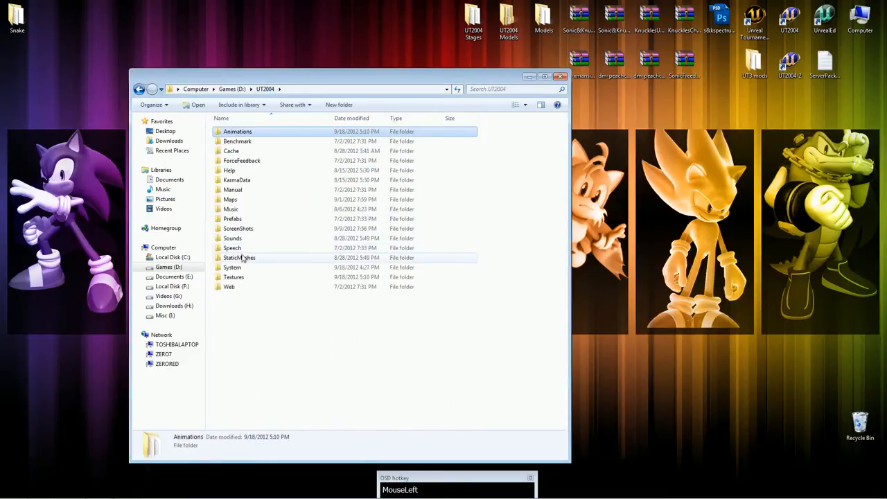
Open the System folder and sort its files by type to reach the UPL files.
double_click(242, 269)
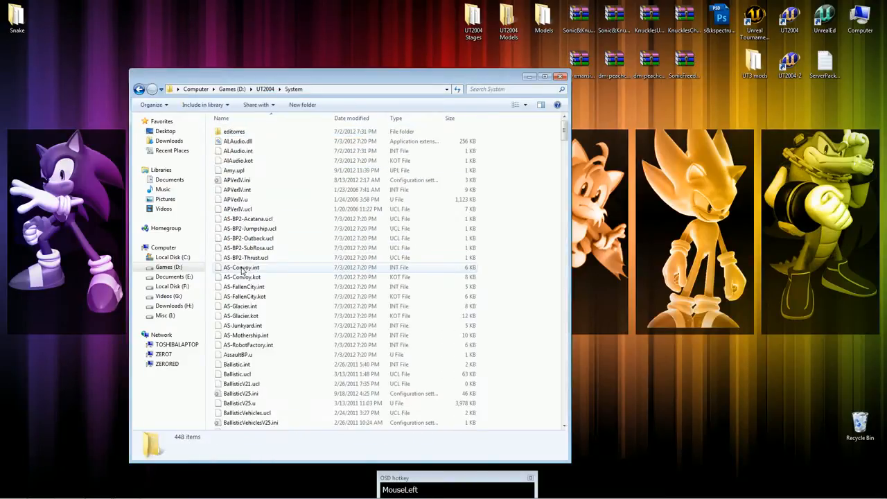
click(309, 248)
scroll(382, 252, down, 4)
click(414, 122)
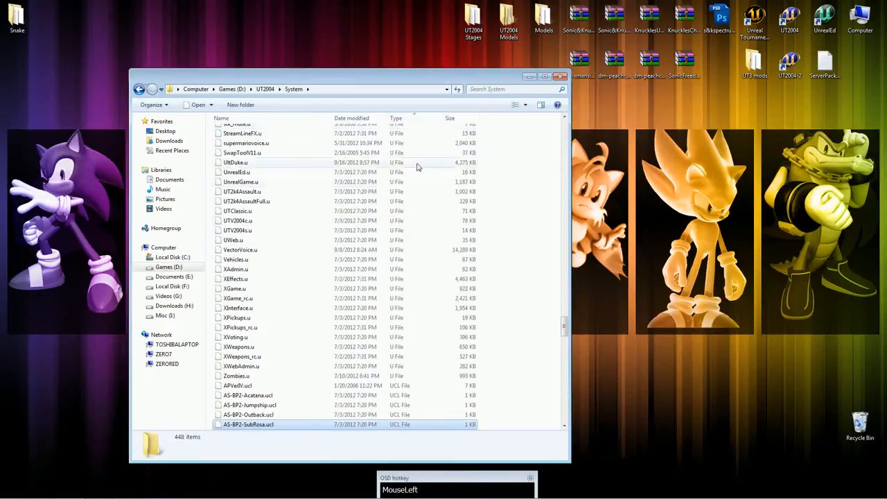
click(437, 212)
scroll(458, 246, down, 16)
scroll(481, 283, down, 20)
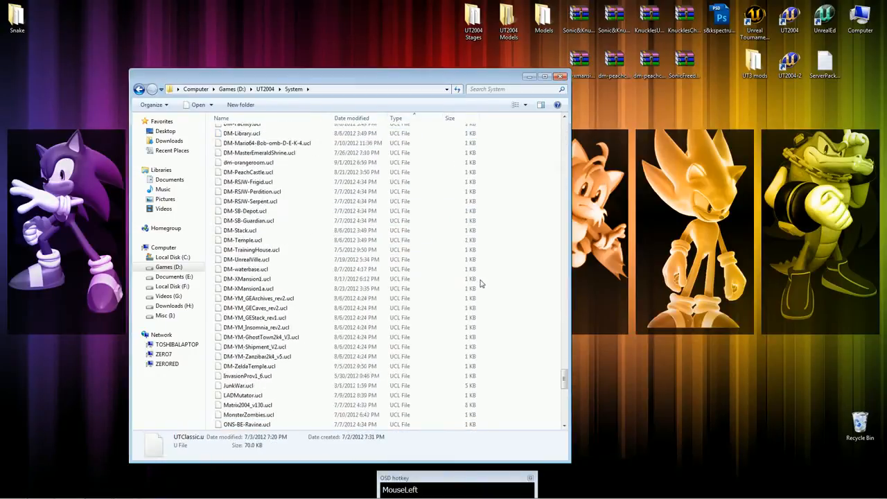
Find xRomulus.upl among the UPL files and make a copy of it in the System folder.
click(404, 260)
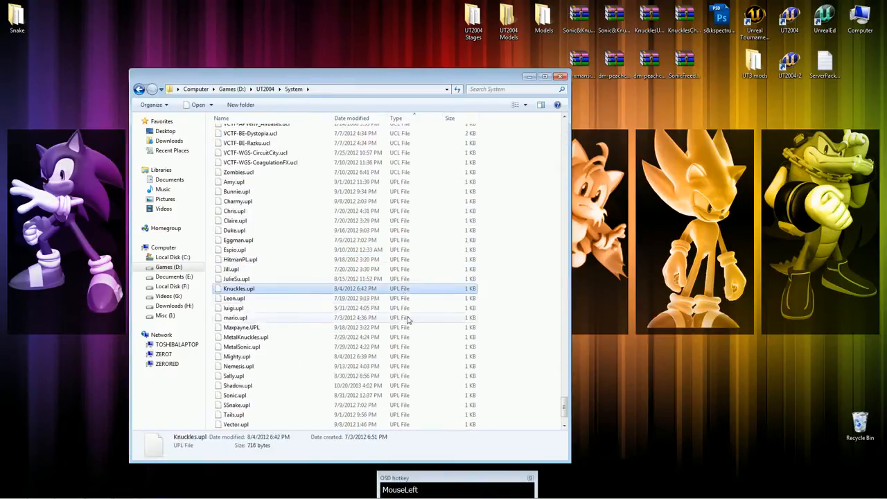
click(416, 327)
scroll(430, 308, down, 1)
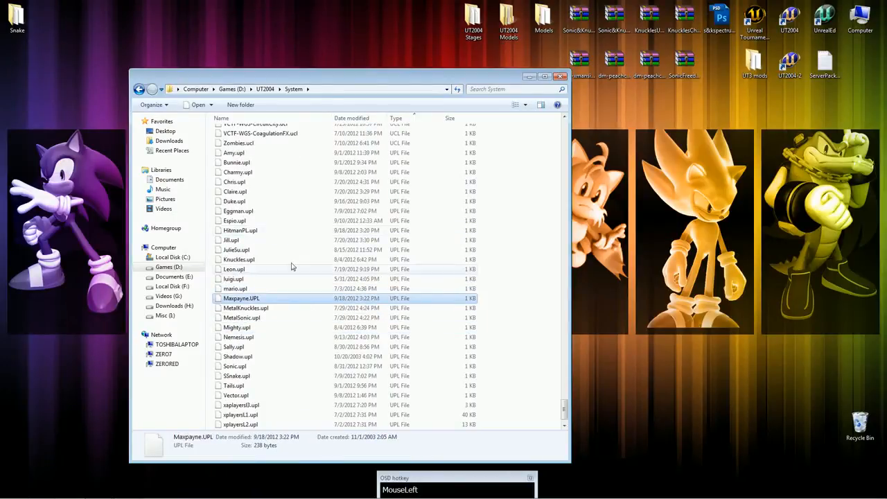
click(265, 347)
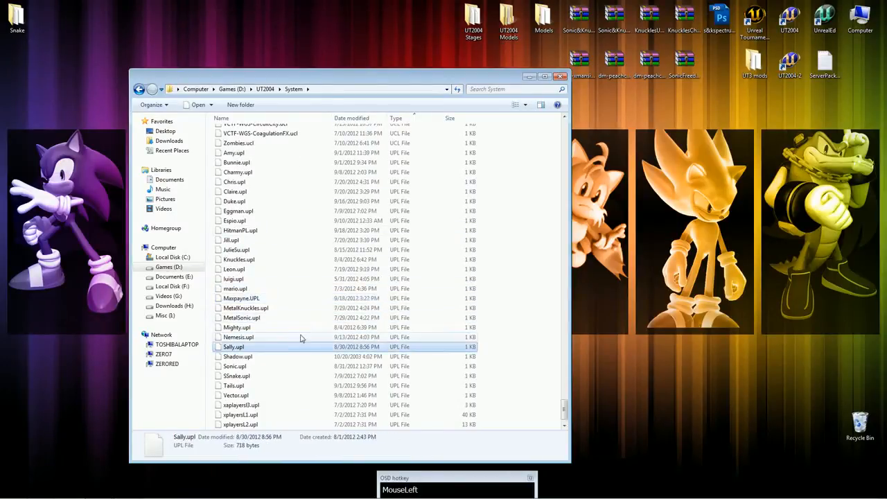
scroll(301, 337, down, 1)
click(297, 383)
click(247, 395)
click(242, 405)
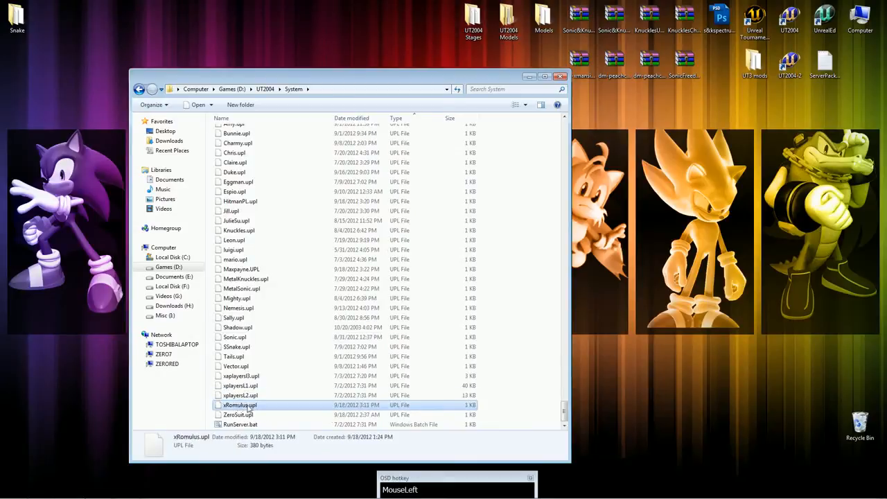
key(ctrl+c)
key(ctrl+v)
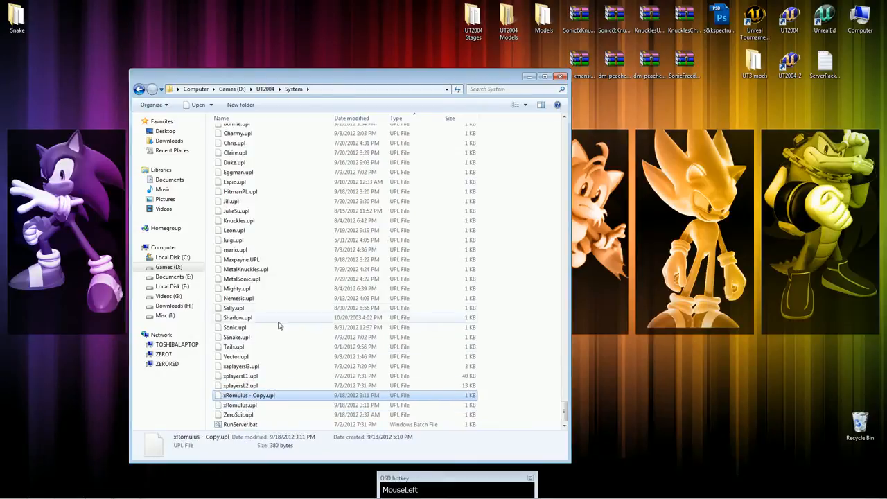
Rename the copied UPL file Snake.upl and return to the main UT2004 folder.
click(251, 396)
text(Snake)
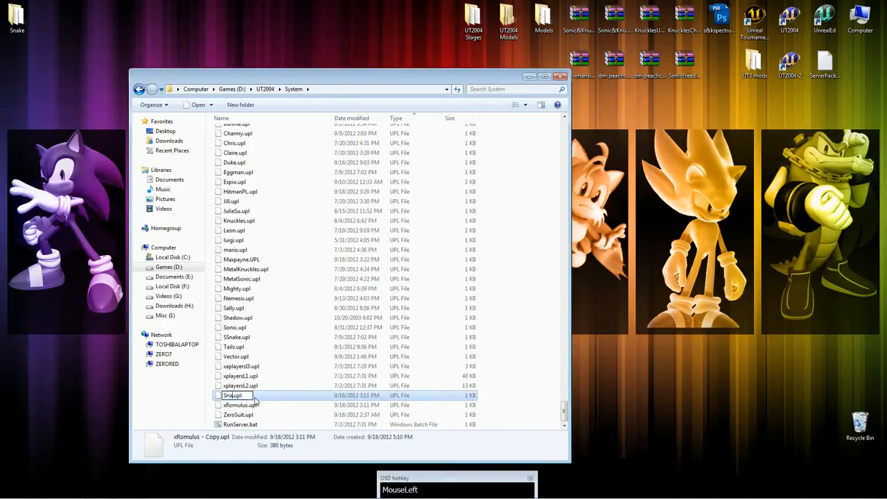
key(Return)
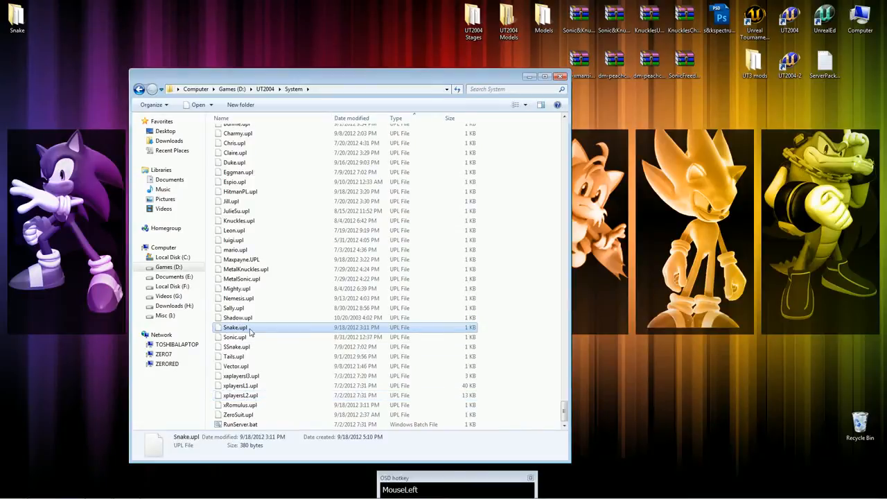
click(265, 88)
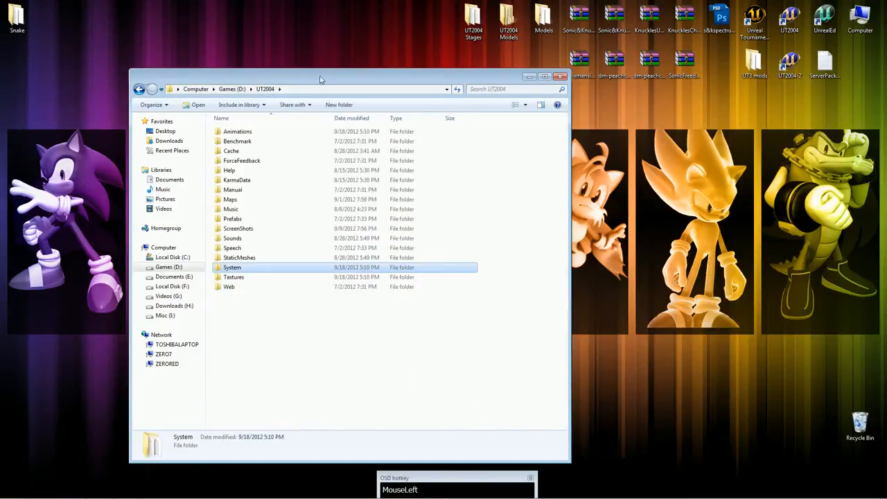
Close the UT2004 folder window and launch UnrealEd from the desktop.
drag(321, 80, 465, 80)
click(706, 77)
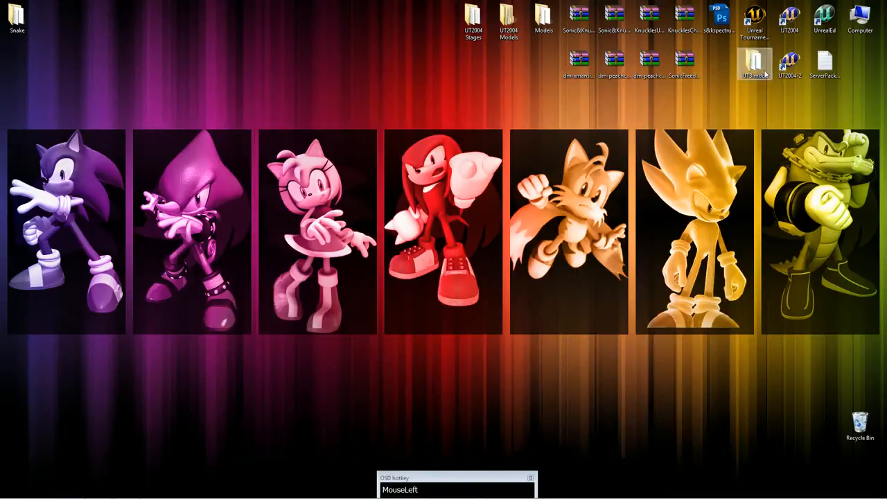
double_click(823, 21)
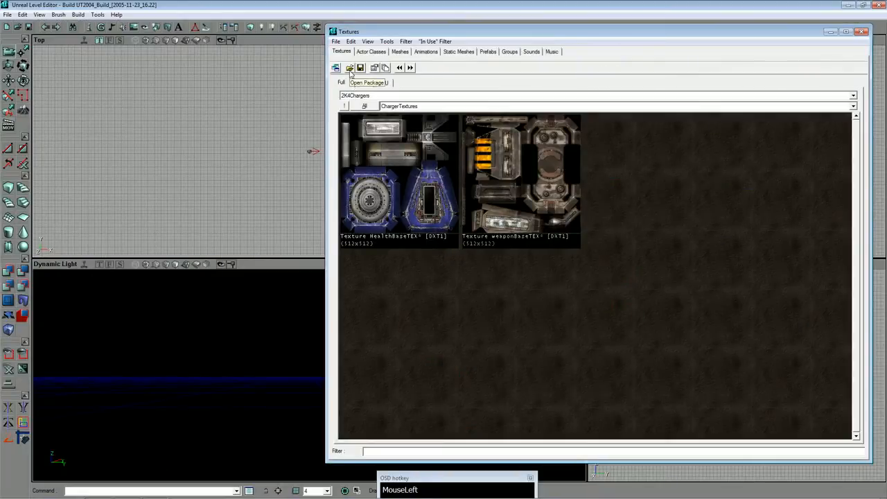
Open the SnakeTex.utx package from UT2004's Textures folder in the texture browser and select its bio texture.
click(351, 70)
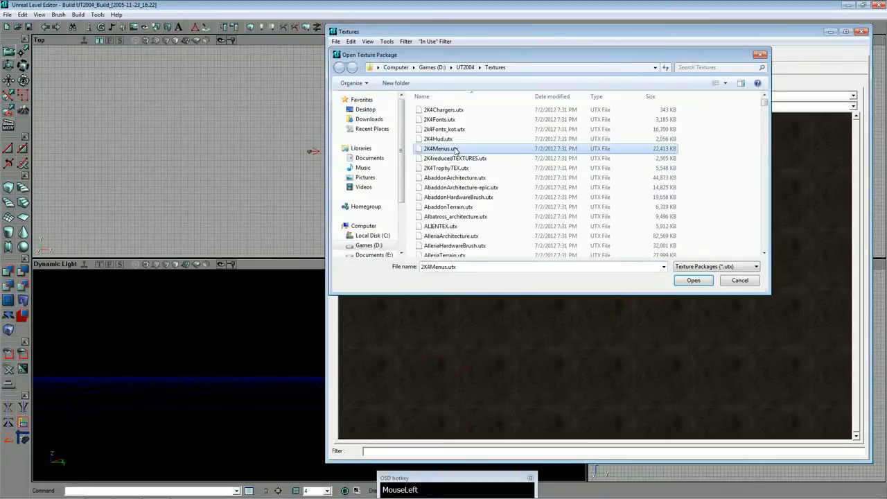
key(n)
key(BackSpace)
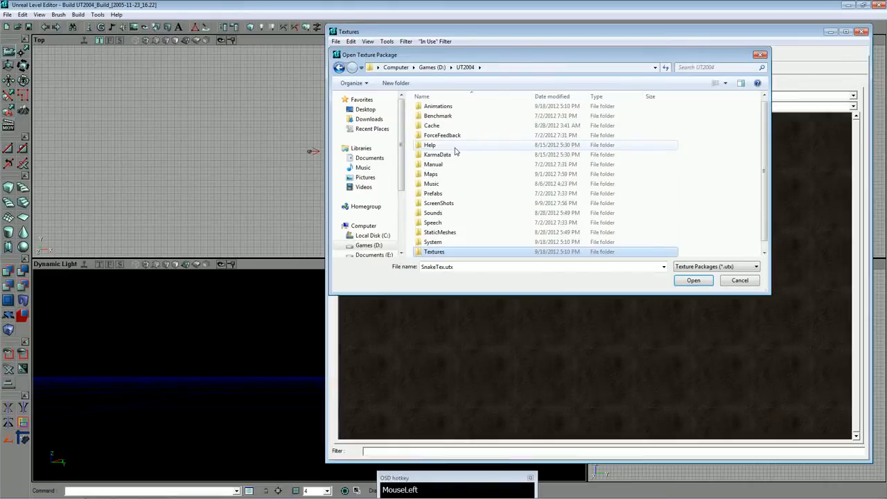
double_click(452, 253)
click(444, 140)
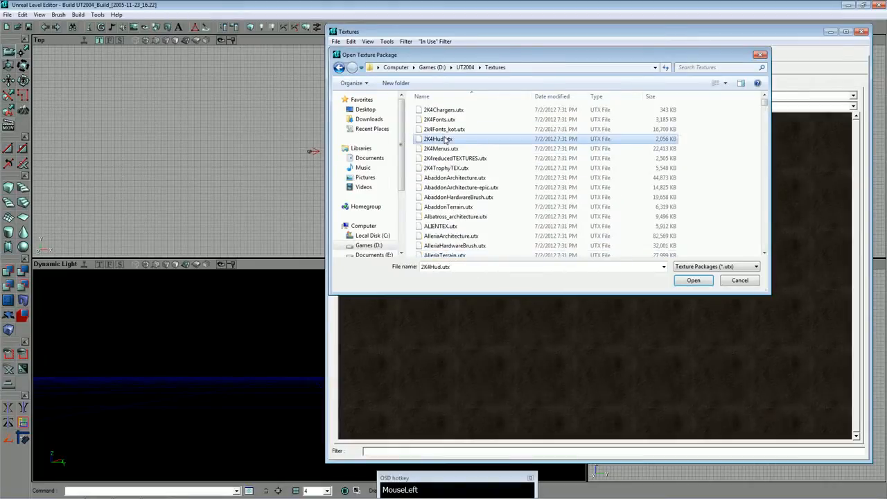
key(s)
key(n)
key(Return)
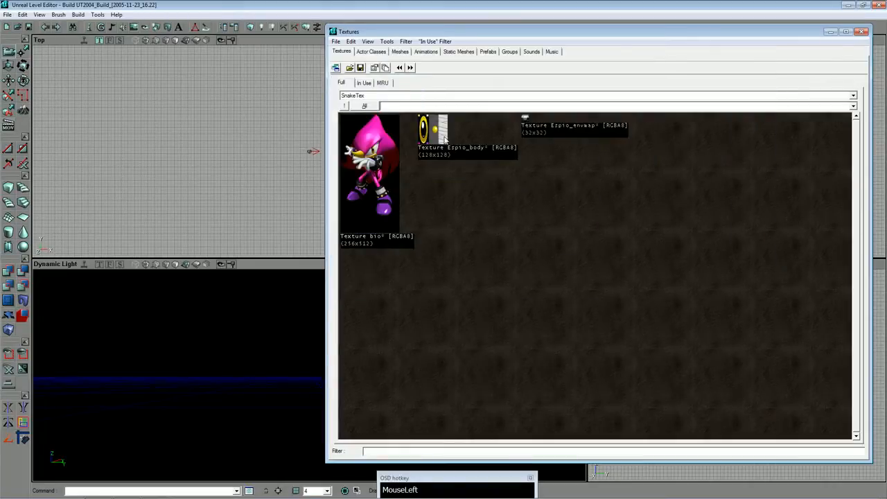
click(439, 138)
click(382, 141)
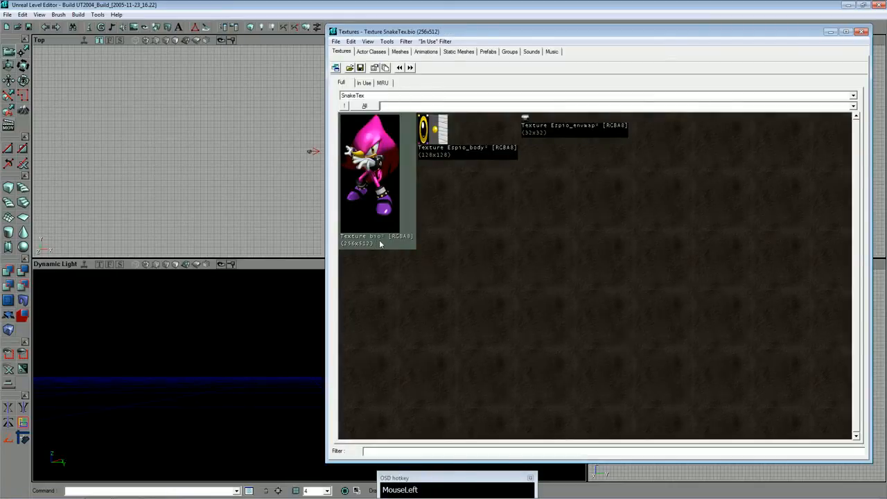
Switch to Firefox and search Google Images for "solid snake brawl".
click(74, 489)
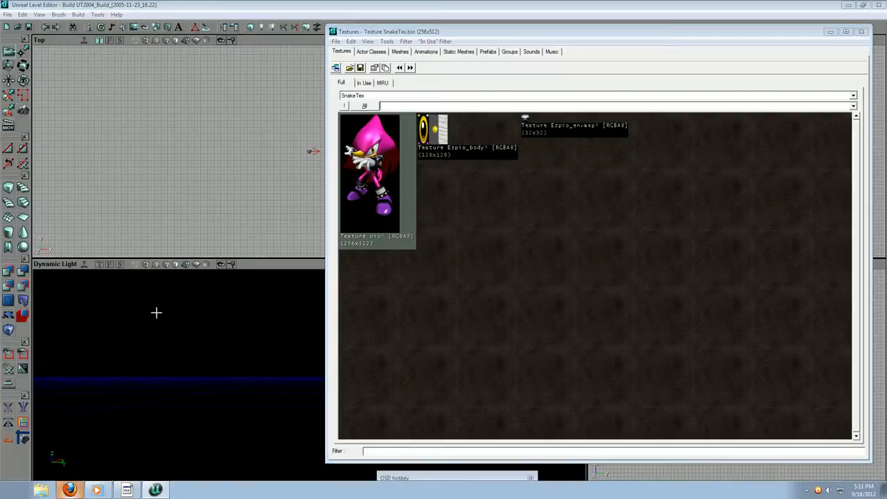
text(sna)
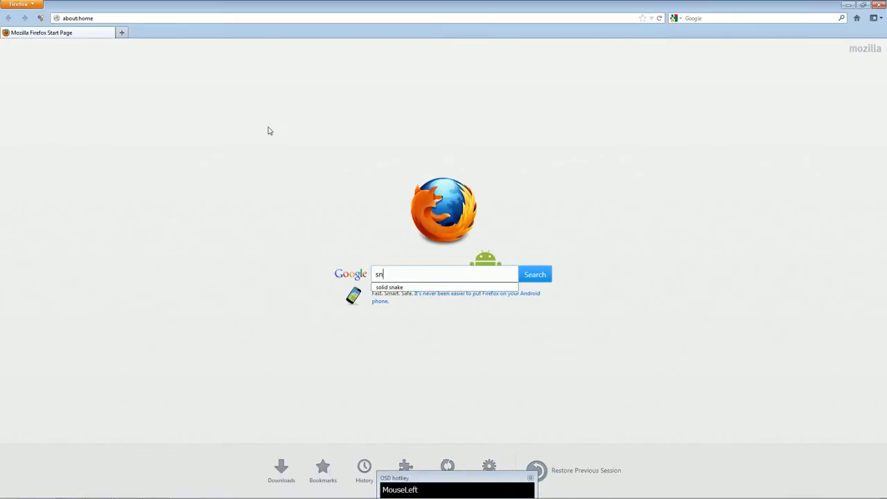
key(BackSpace)
key(BackSpace)
key(BackSpace)
text(sol)
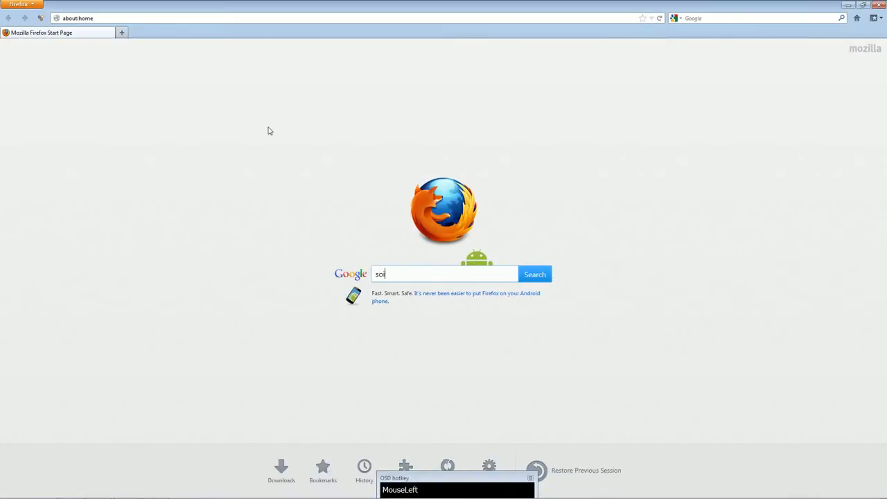
text(id sna)
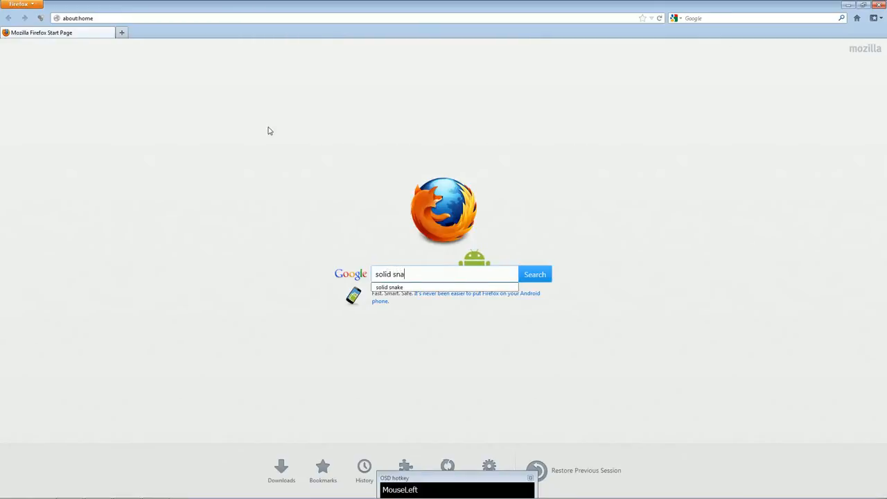
text(ke brawl)
key(Return)
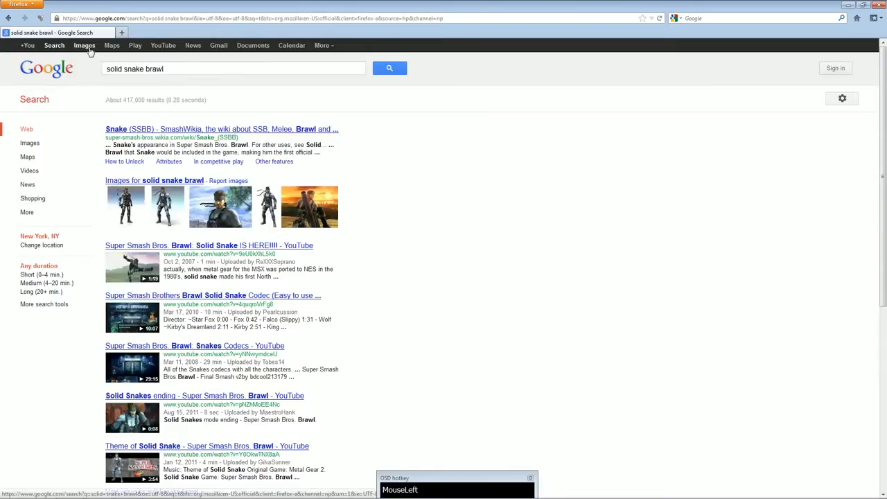
click(85, 45)
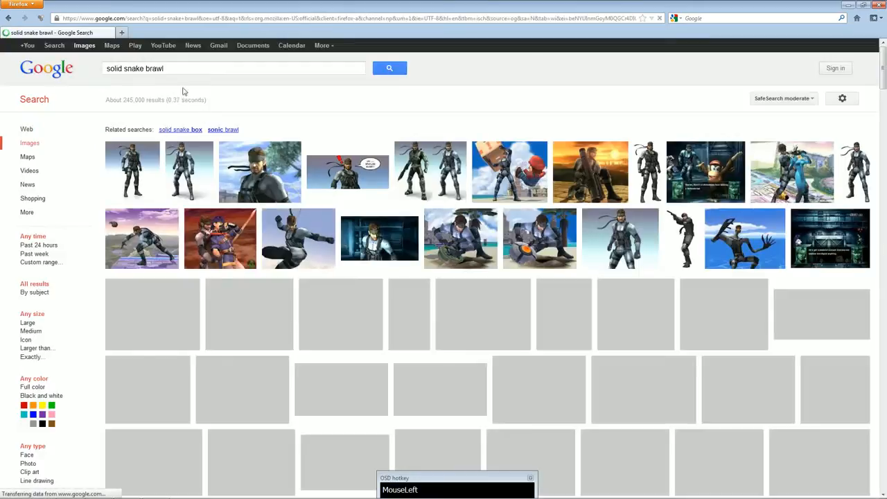
Shorten the image search to "solid snake" and run it again.
click(184, 70)
key(BackSpace)
key(BackSpace)
key(BackSpace)
key(BackSpace)
key(BackSpace)
key(Escape)
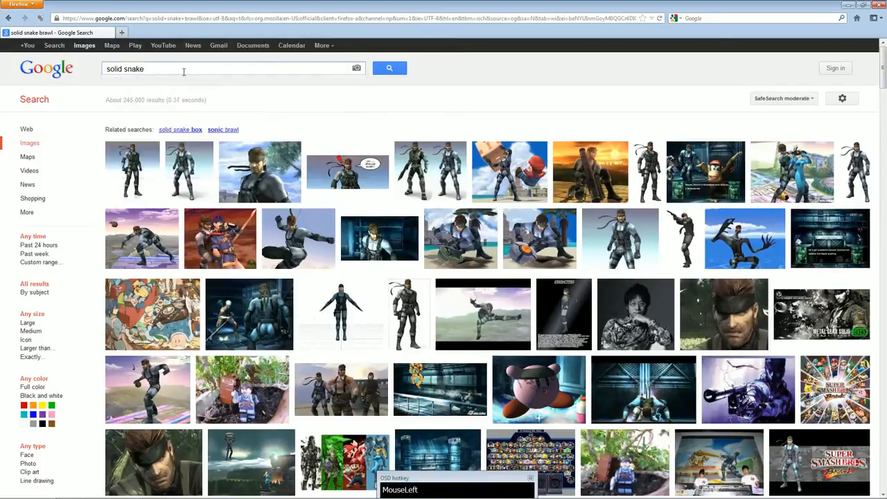
key(Return)
Open the full-size 410 × 800 Solid Snake render solidsnakei.png from the renderat.com image result.
mouse_move(438, 177)
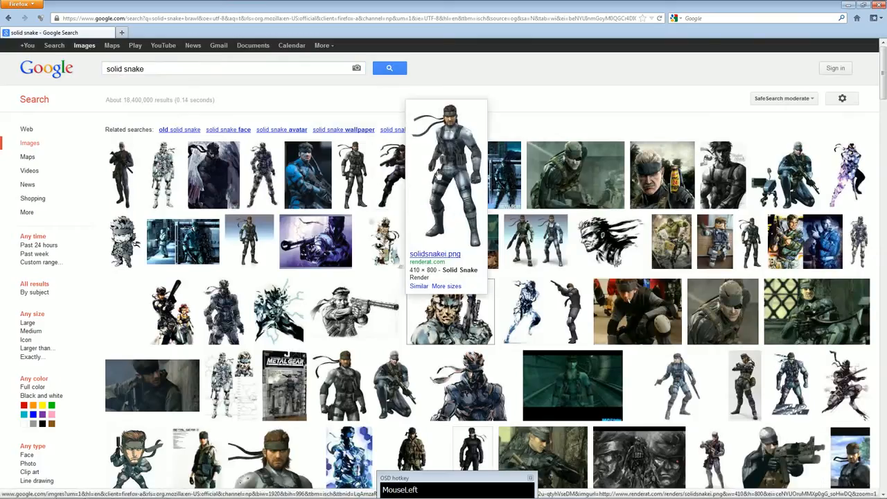
click(452, 177)
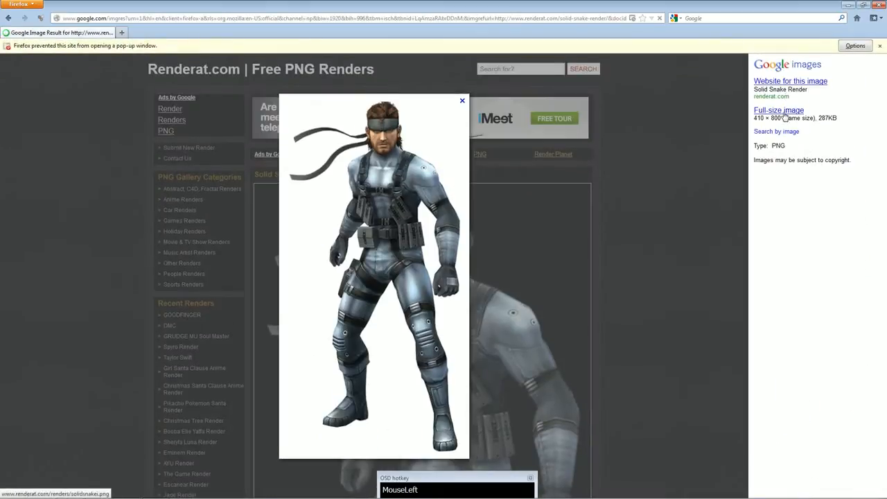
click(779, 111)
right_click(448, 176)
click(478, 199)
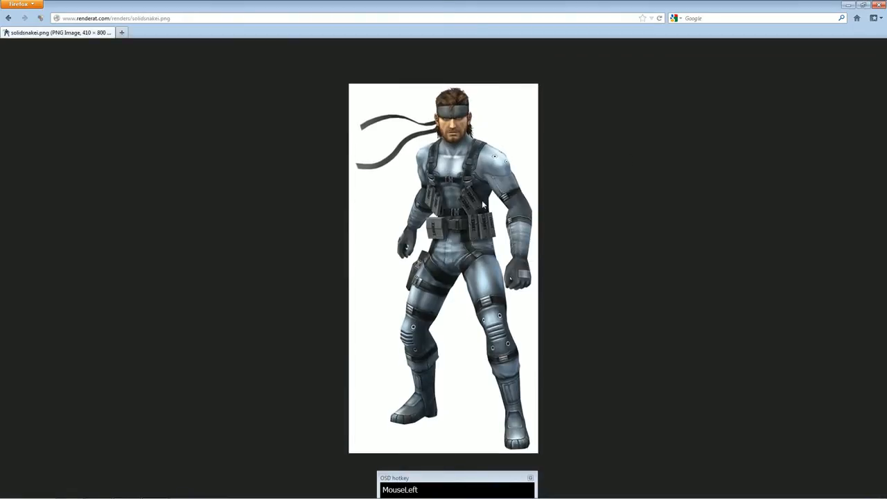
Save the Solid Snake render as solidsnakei.png in the Snake folder on the desktop.
click(37, 63)
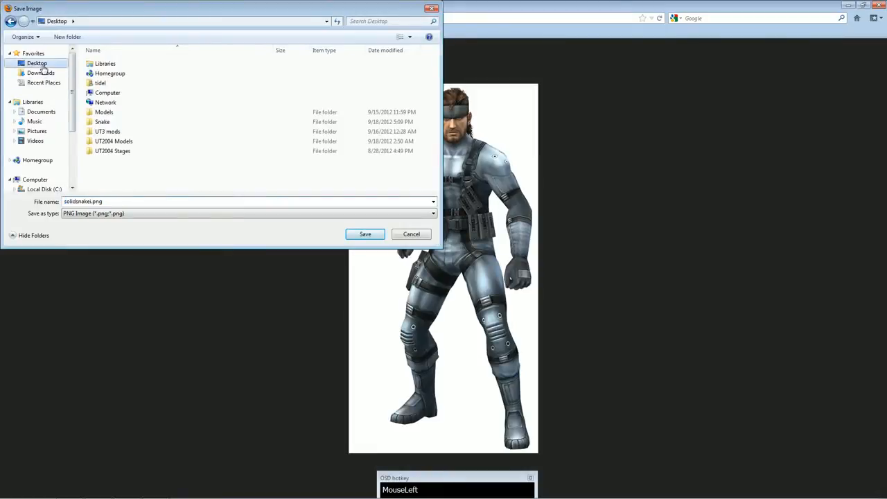
double_click(111, 122)
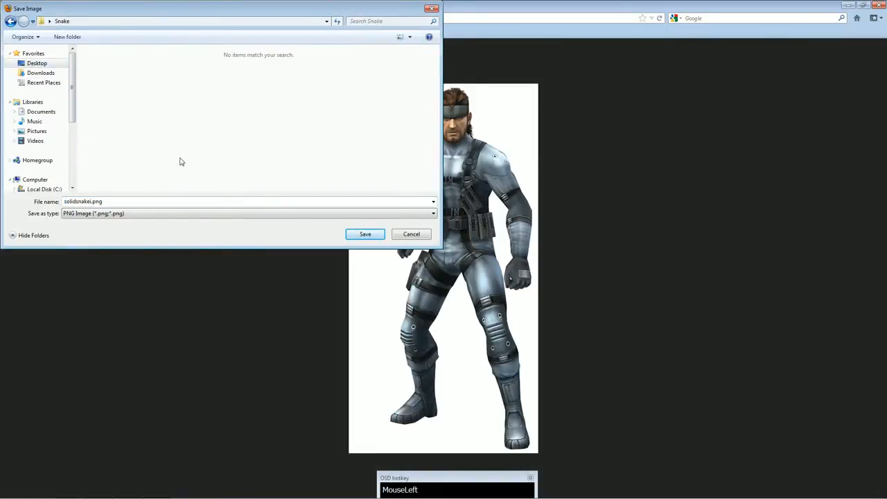
click(365, 233)
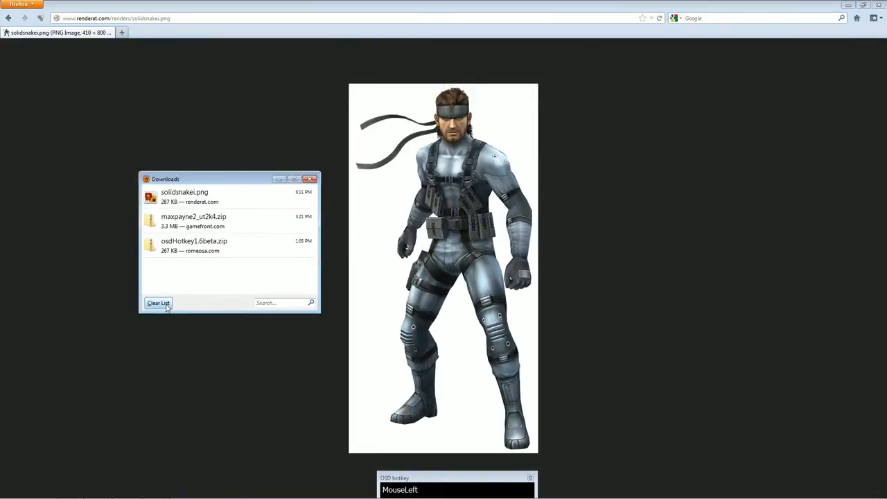
Clear the finished downloads from the download list and close the browser.
click(158, 303)
click(310, 180)
click(869, 6)
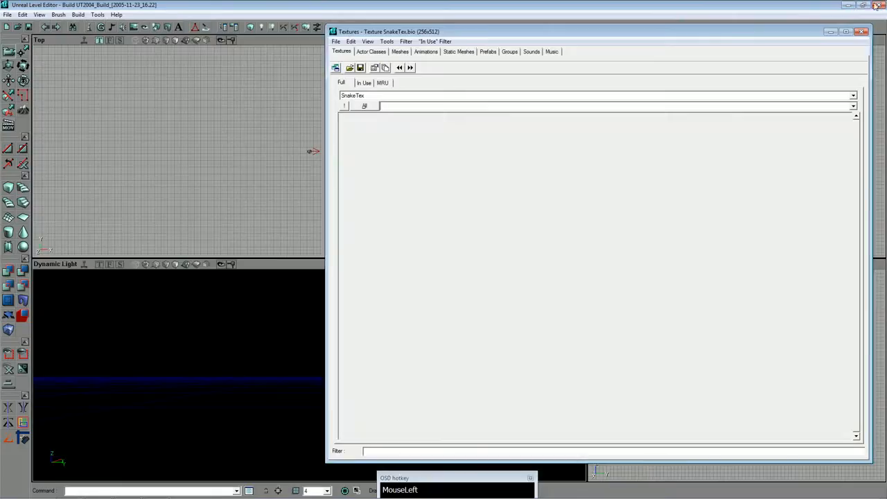
Start Adobe Photoshop CS5.1 and open solidsnakei.png from the Snake folder.
click(12, 490)
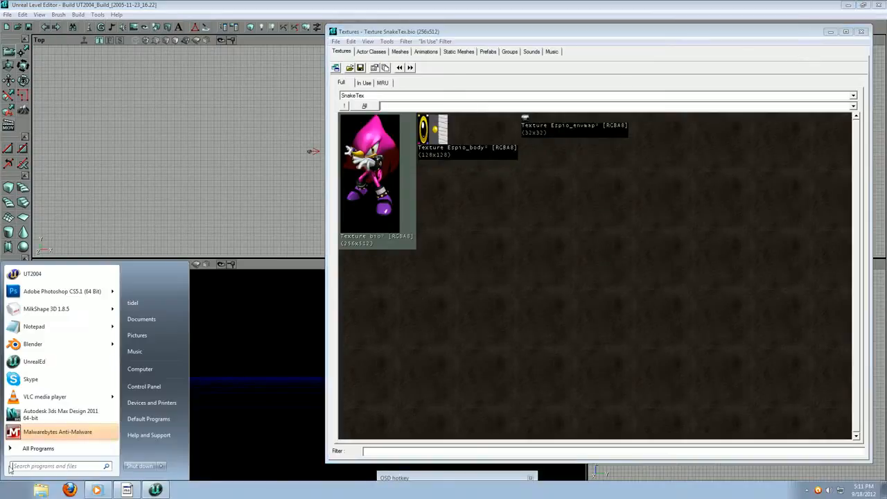
click(83, 292)
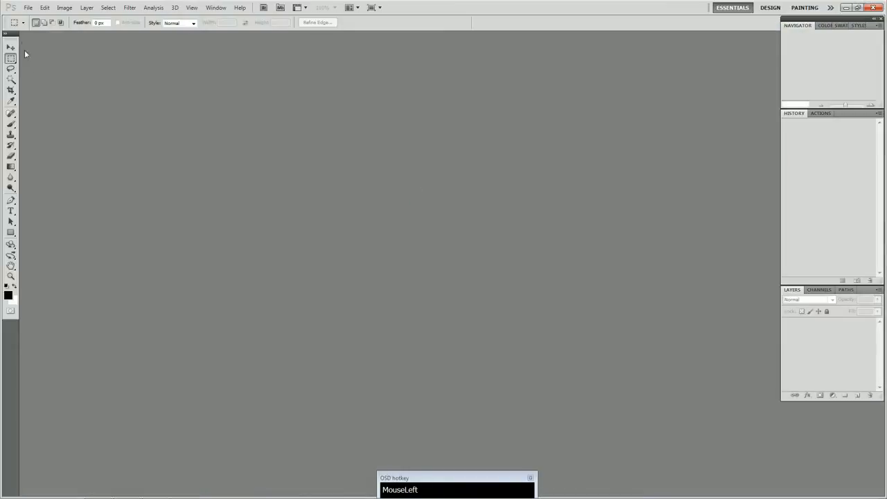
click(28, 7)
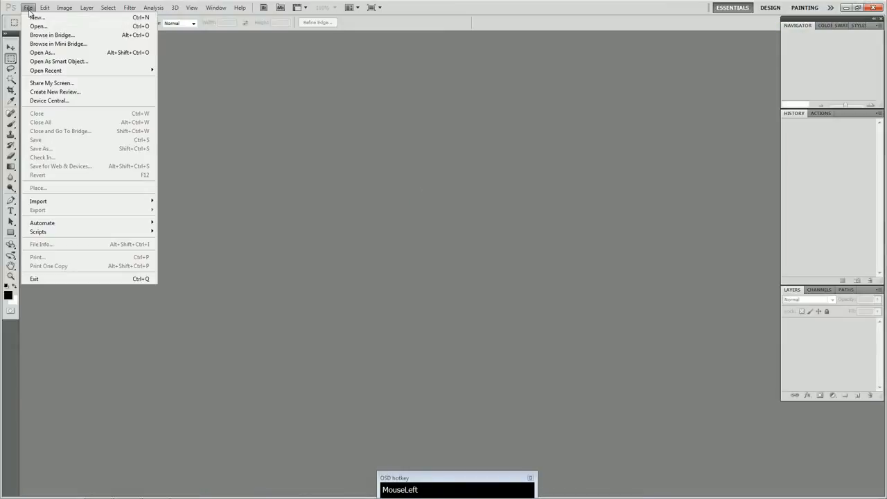
click(36, 26)
double_click(206, 149)
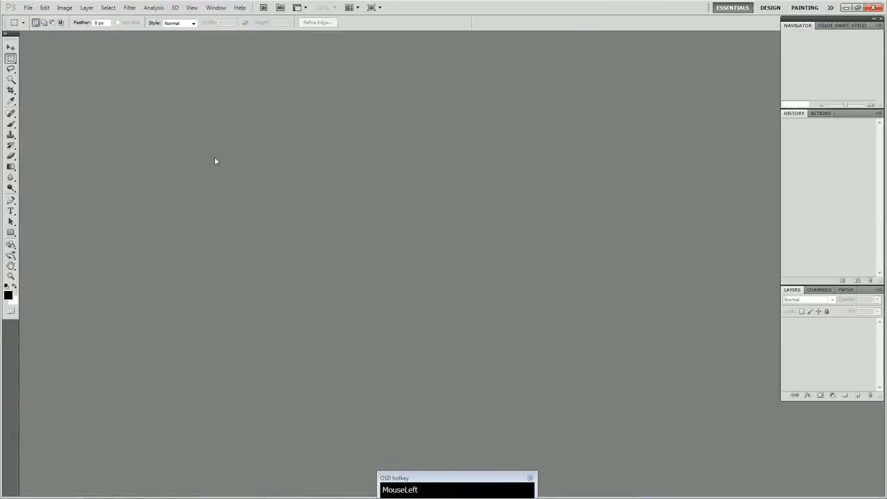
Resize the Snake image to a width of 256 pixels with its proportions constrained.
click(64, 8)
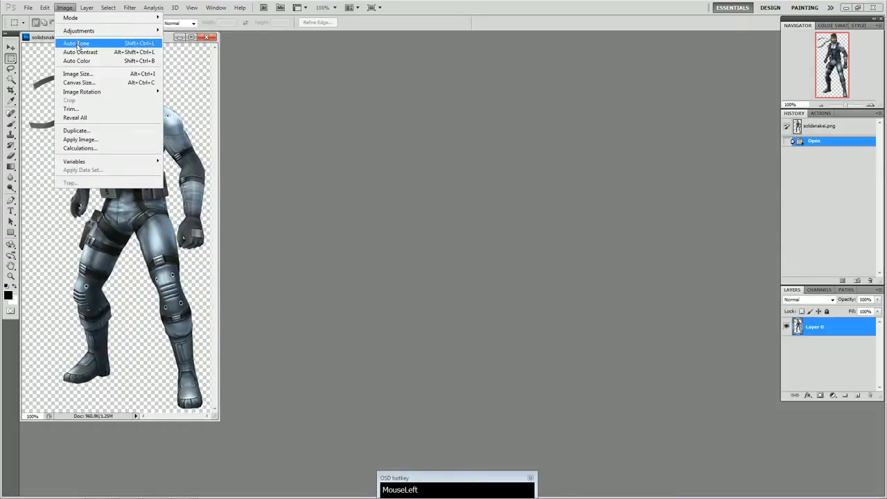
click(75, 73)
click(254, 122)
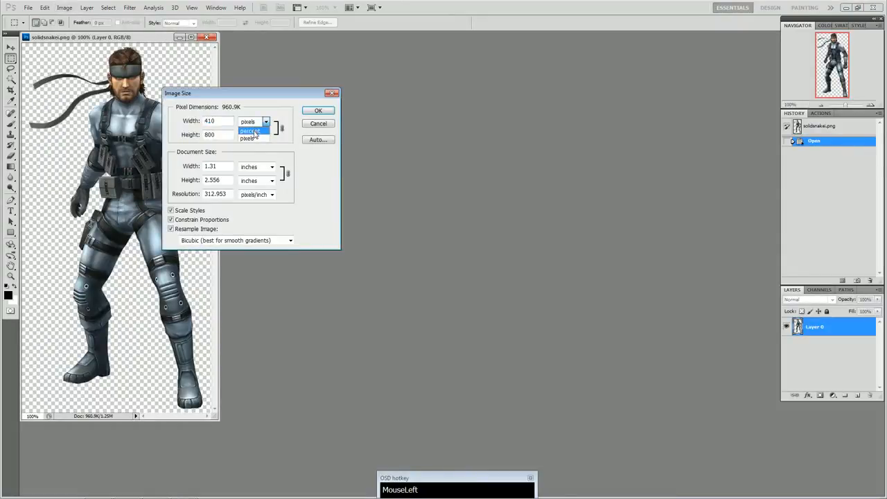
click(249, 131)
click(255, 123)
click(255, 122)
click(252, 138)
drag(223, 122, 143, 128)
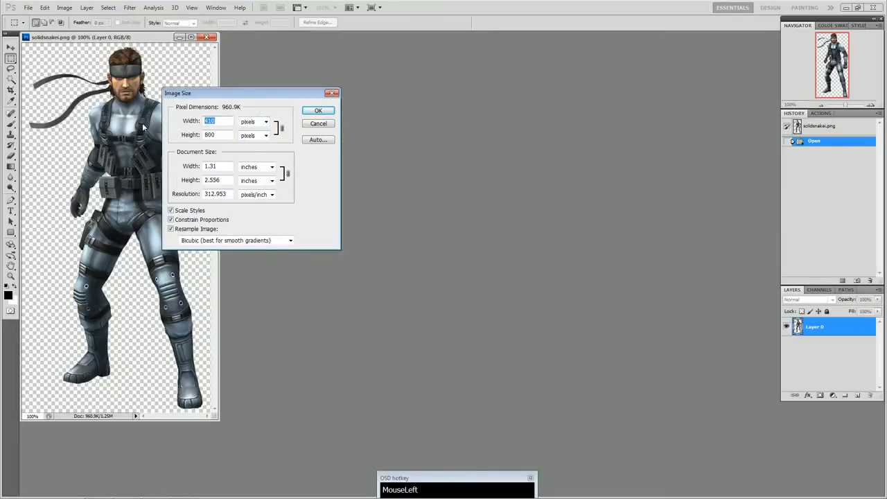
text(256)
key(Return)
key(ctrl+a)
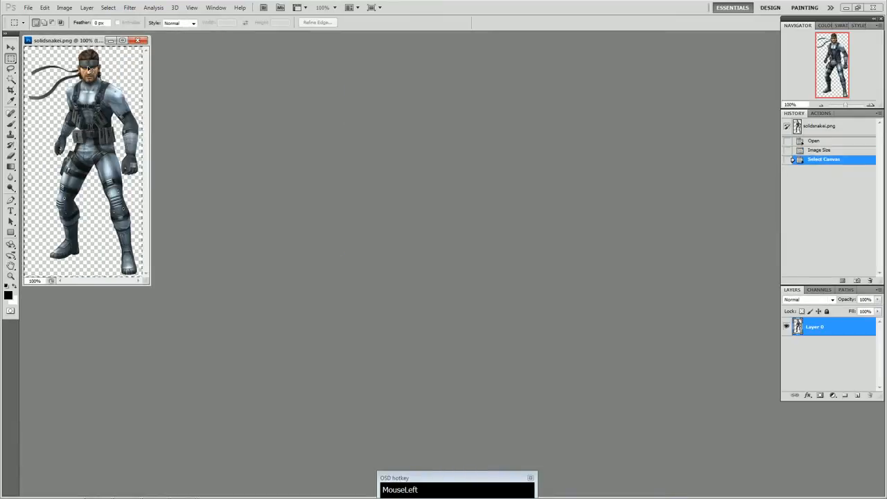
key(ctrl+c)
click(28, 6)
click(36, 22)
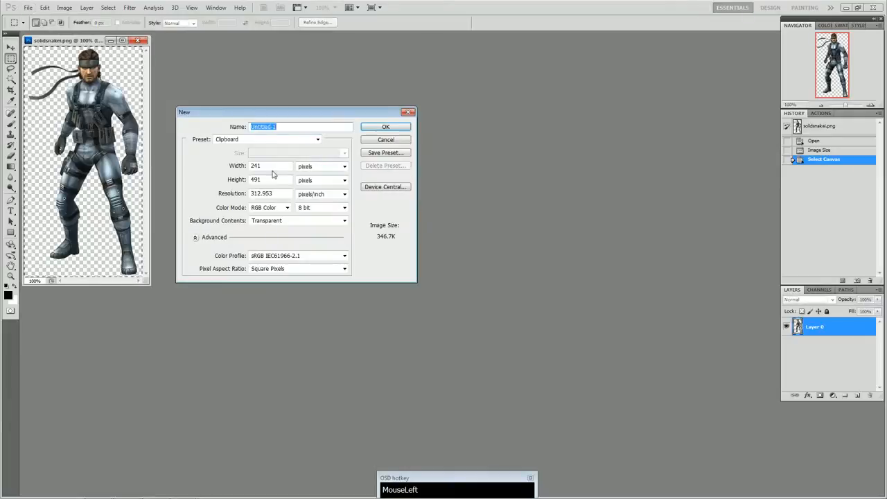
click(323, 167)
click(320, 178)
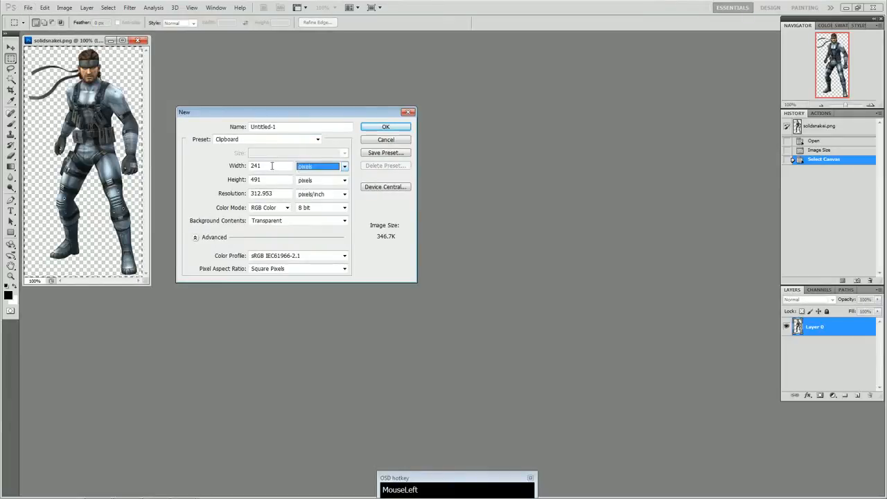
drag(270, 166, 185, 167)
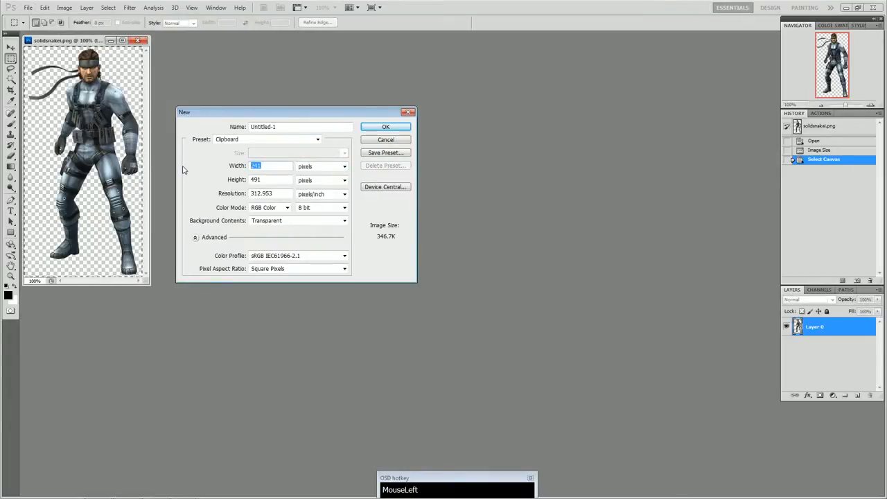
click(386, 140)
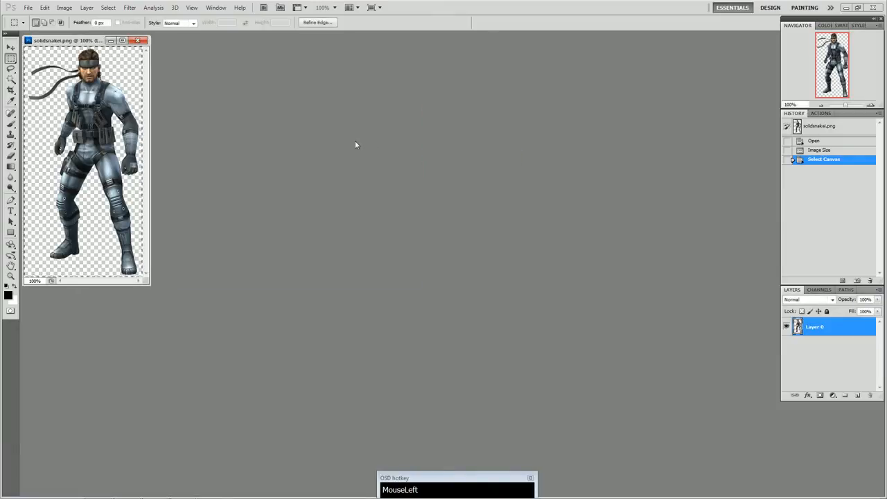
click(354, 141)
click(45, 9)
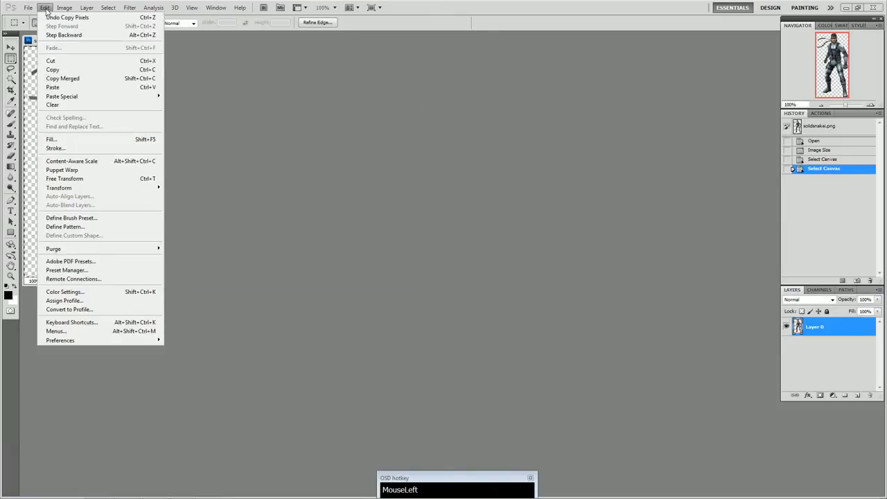
click(37, 18)
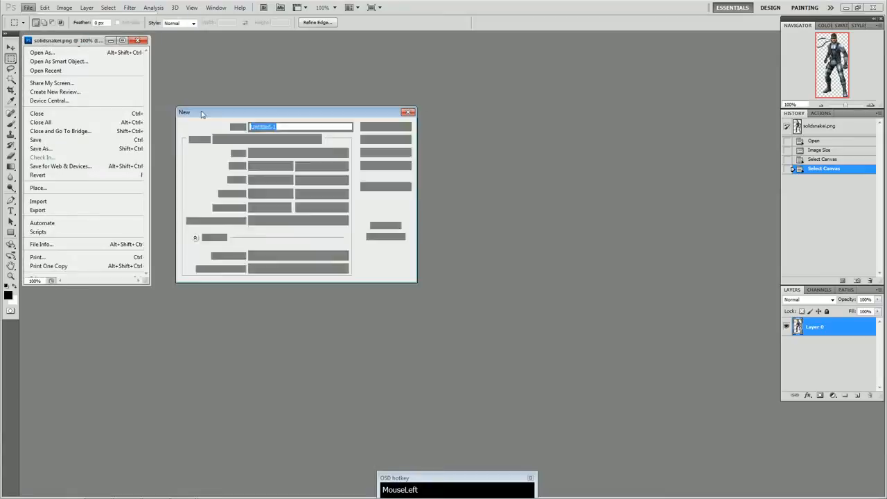
click(378, 140)
click(45, 7)
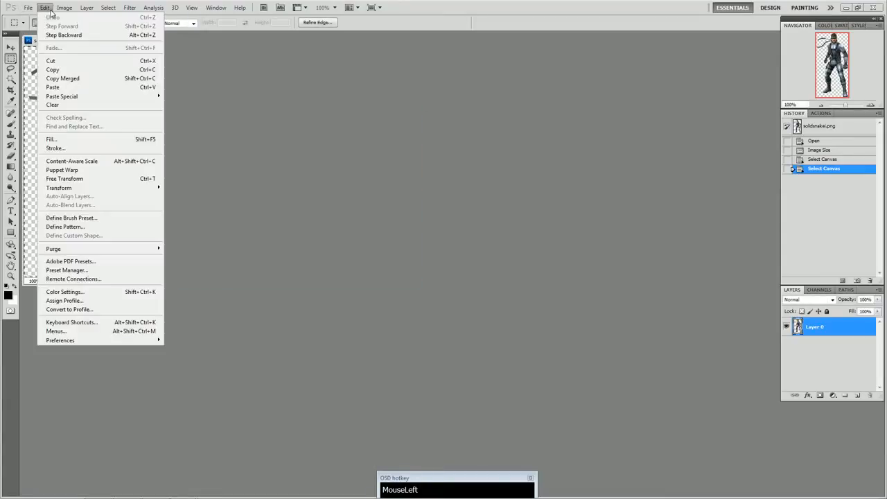
click(78, 74)
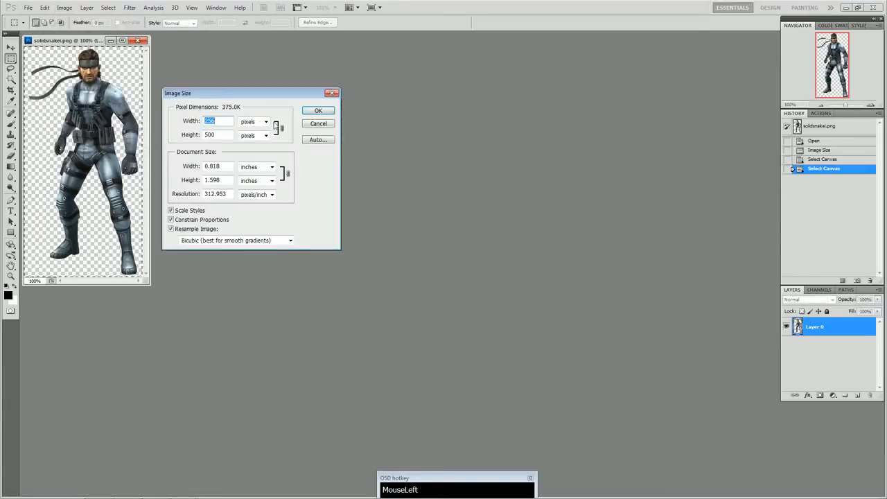
click(317, 124)
Extend the image's canvas height to 512 pixels, keeping the existing picture anchored at the top centre.
drag(58, 42, 161, 69)
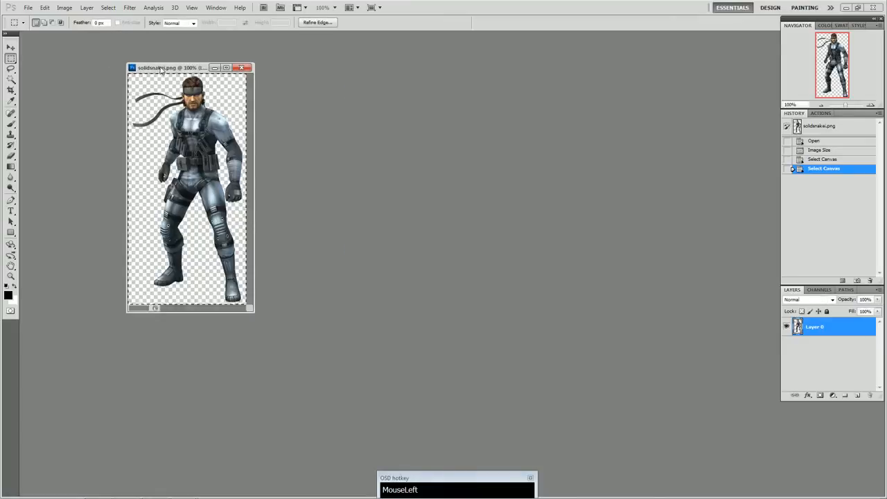
click(65, 8)
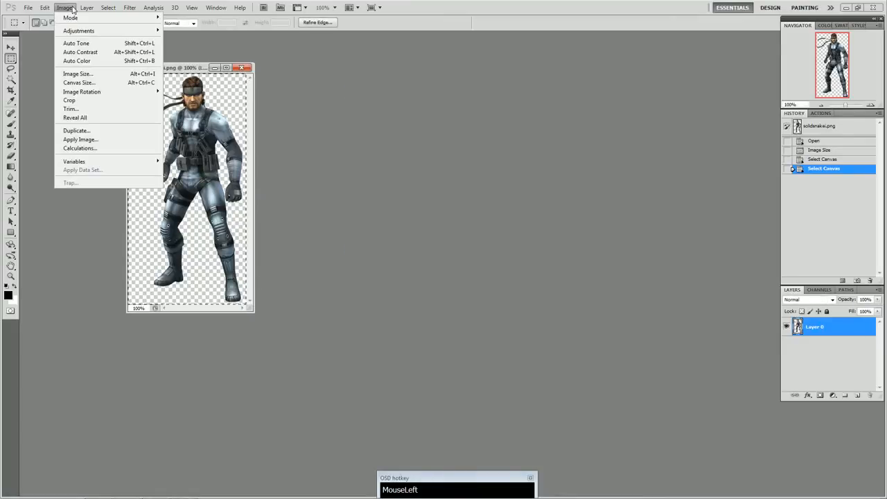
click(84, 82)
click(643, 201)
click(642, 212)
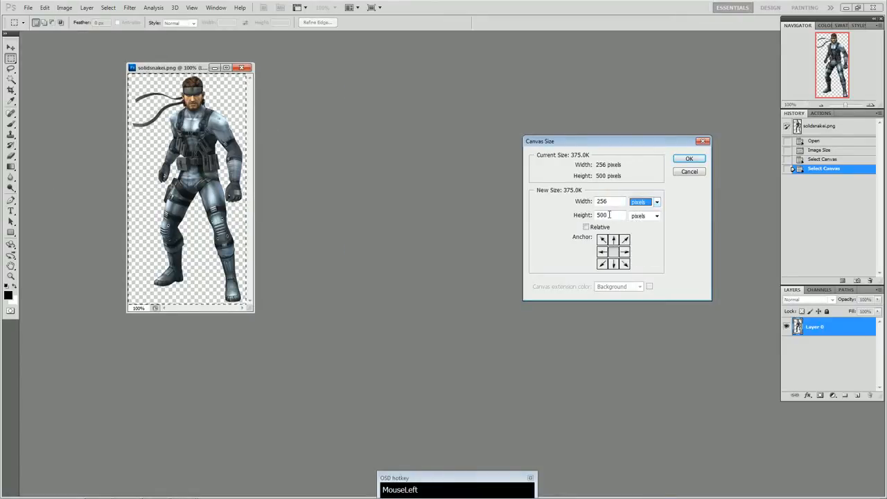
double_click(604, 215)
click(614, 239)
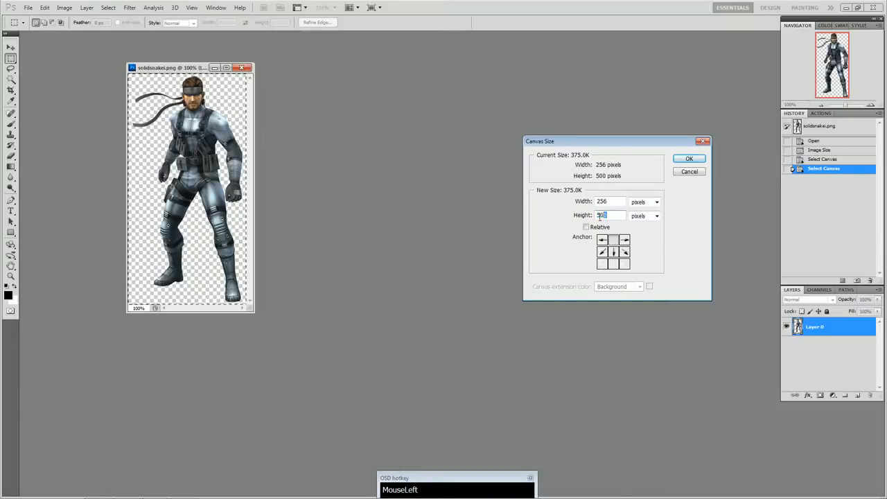
text(800)
key(Return)
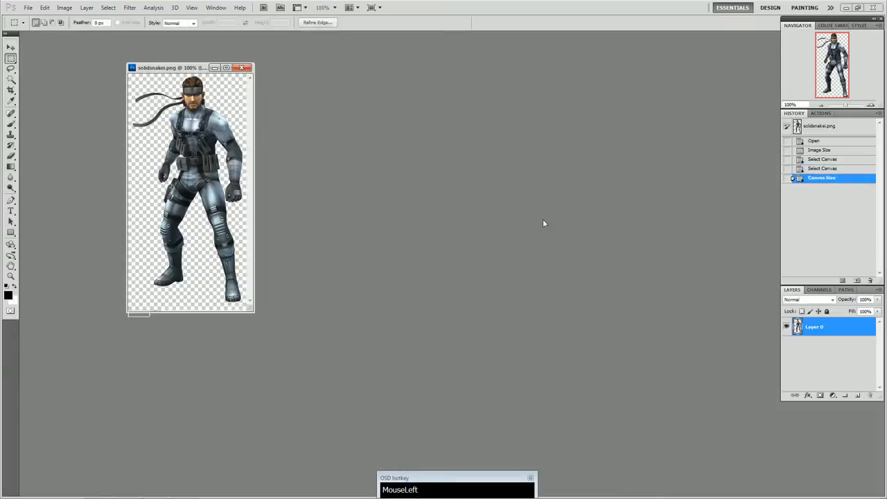
Add a new layer beneath the Snake figure and fill it with black using the Paint Bucket.
click(32, 9)
click(33, 9)
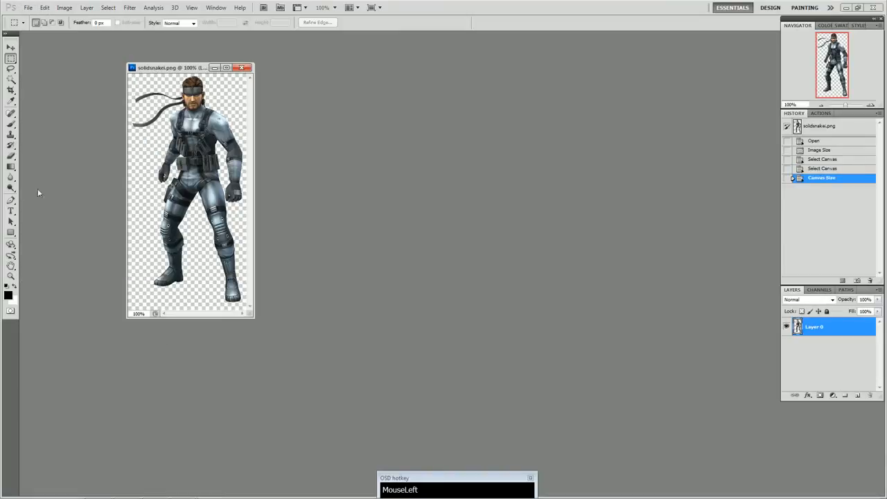
click(858, 395)
drag(840, 332, 839, 352)
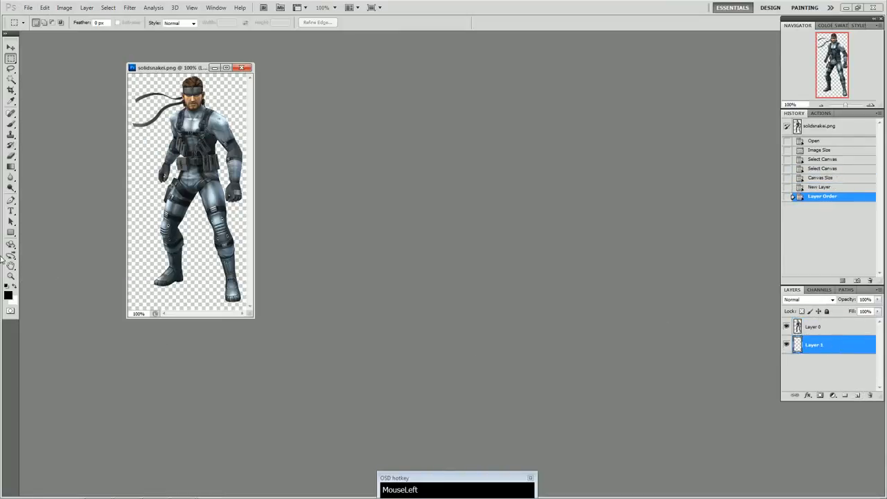
drag(11, 167, 42, 174)
click(200, 278)
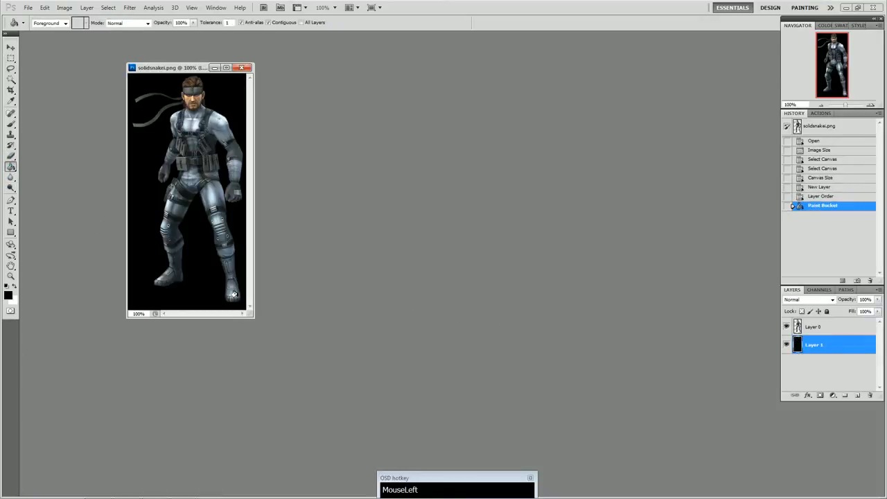
Move the Snake figure on Layer 0 slightly to the left over the black background.
click(35, 8)
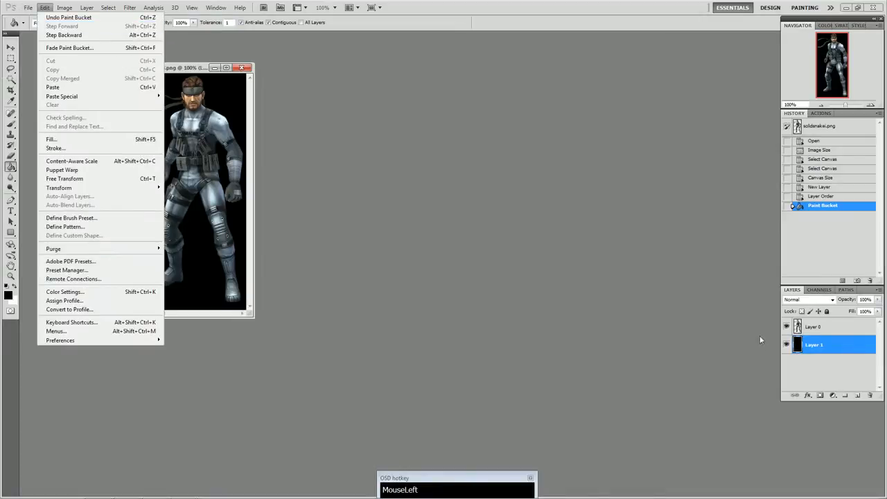
click(822, 329)
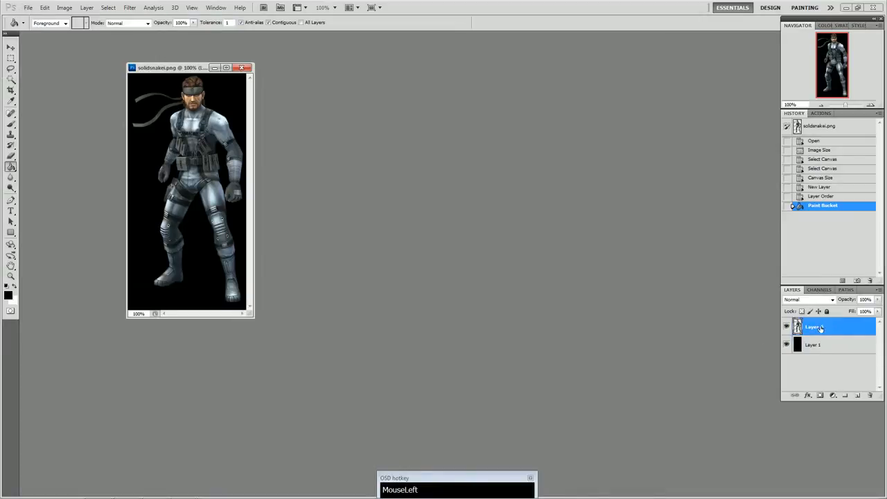
click(10, 47)
drag(193, 141, 186, 144)
Flatten the Snake figure and the black background into a single layer.
click(30, 8)
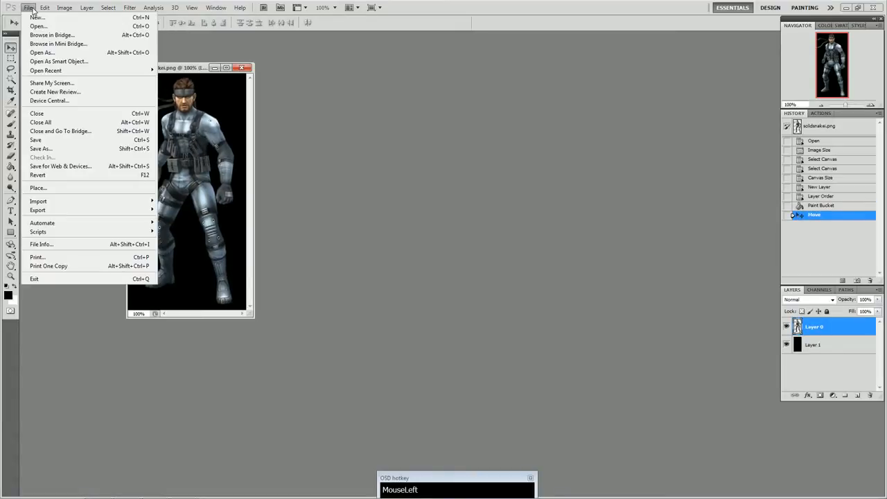
mouse_move(87, 8)
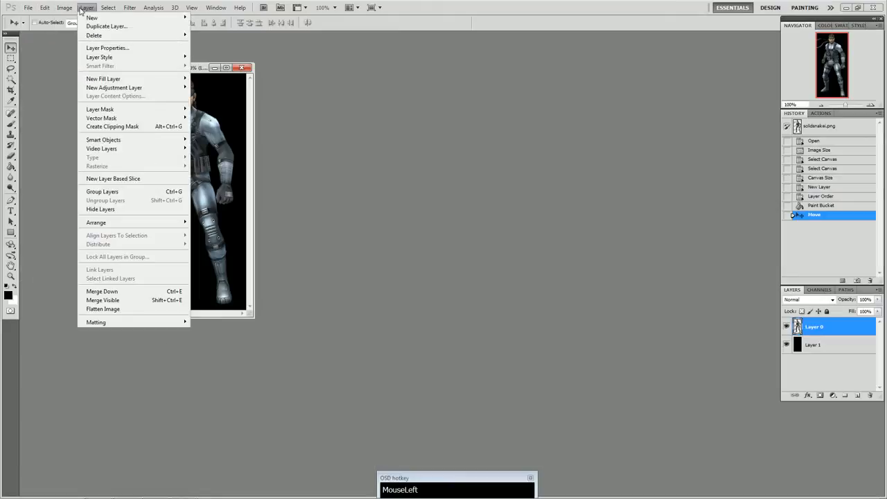
click(121, 303)
Save the flattened Snake image in Targa format as bio.tga in the Snake folder.
click(29, 8)
click(104, 148)
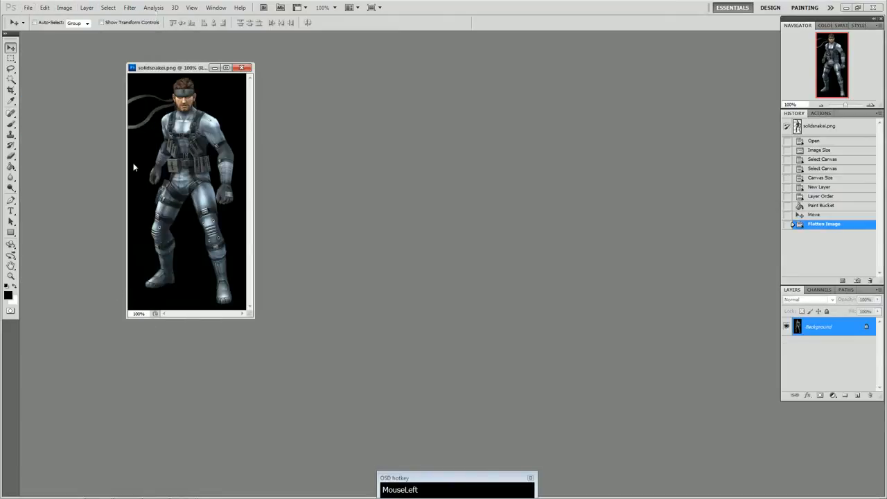
click(291, 200)
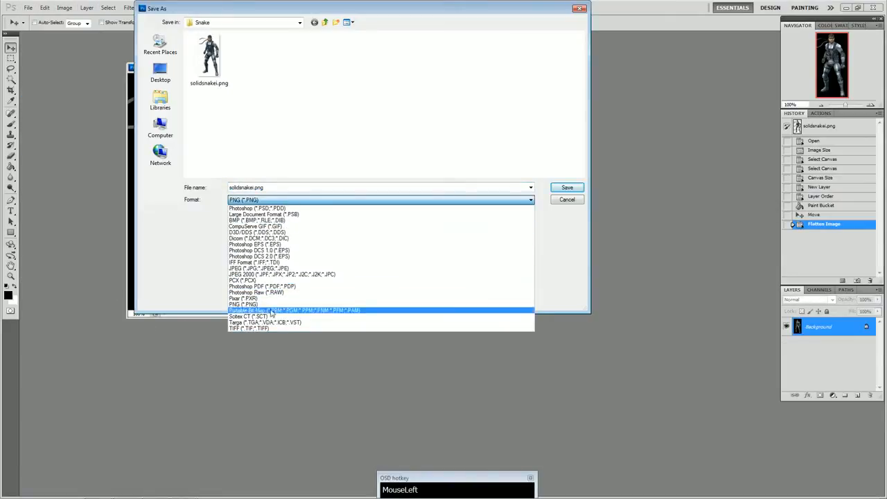
click(261, 324)
click(271, 187)
click(271, 187)
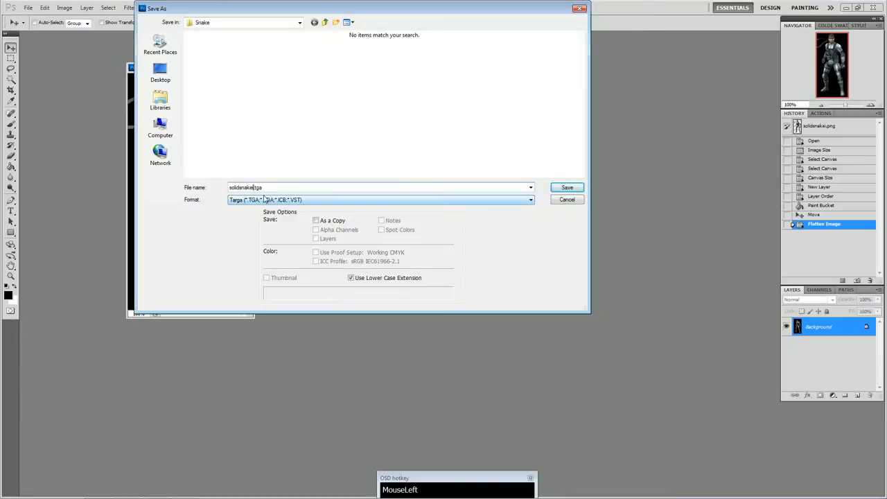
key(shift+Left)
key(shift+Left)
key(shift+Left)
key(shift+Left)
key(shift+Left)
key(shift+Left)
key(shift+Left)
key(shift+Left)
text(b)
click(553, 188)
click(455, 161)
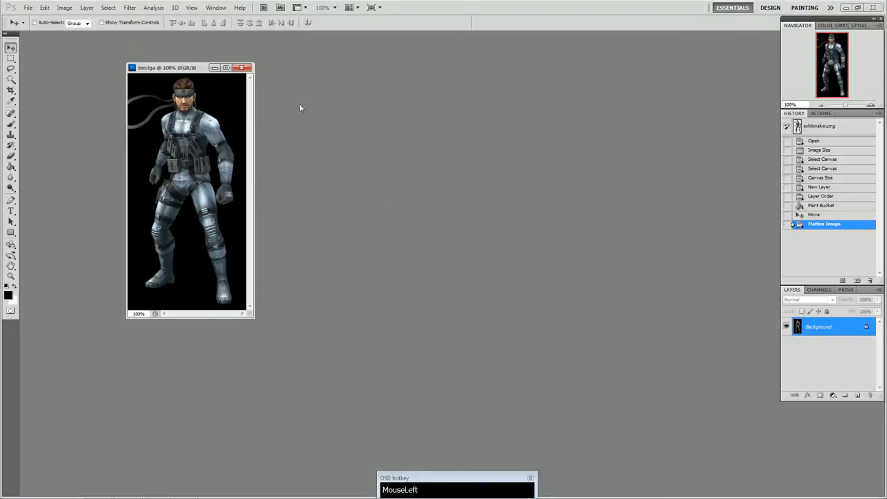
Close bio.tga and Photoshop, return to Unreal Level Editor and delete the old bio texture from the SnakeTex package.
click(241, 67)
click(875, 7)
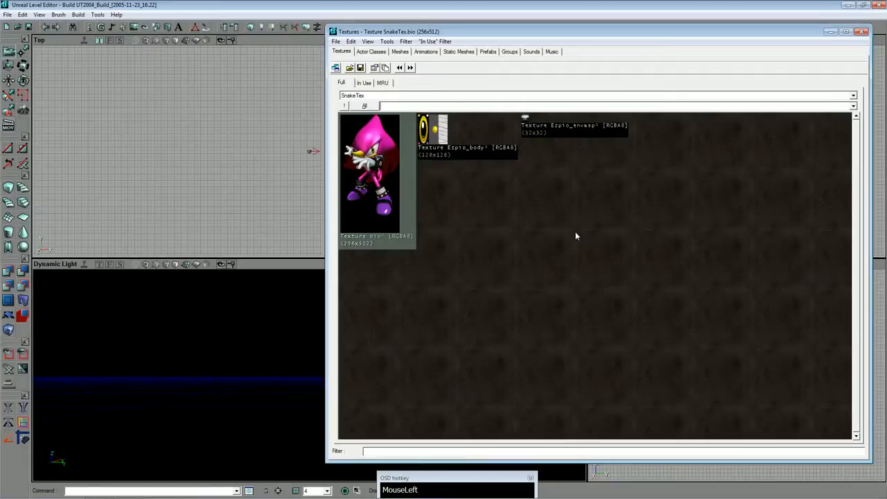
right_click(361, 166)
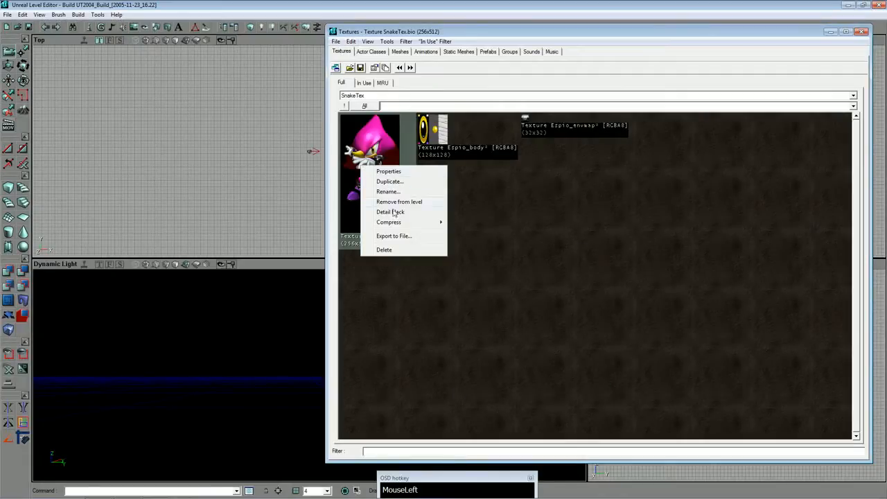
click(394, 248)
Import bio.tga from the desktop's Snake folder into the SnakeTex package as bio.
click(336, 42)
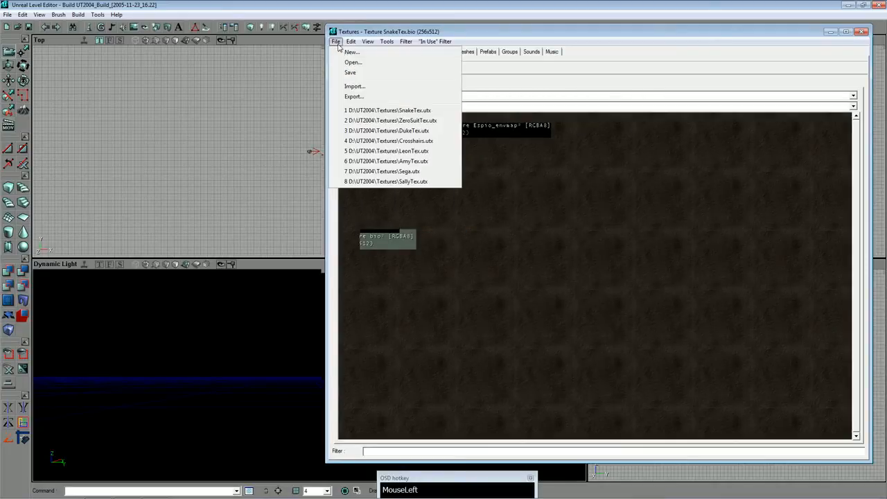
click(357, 86)
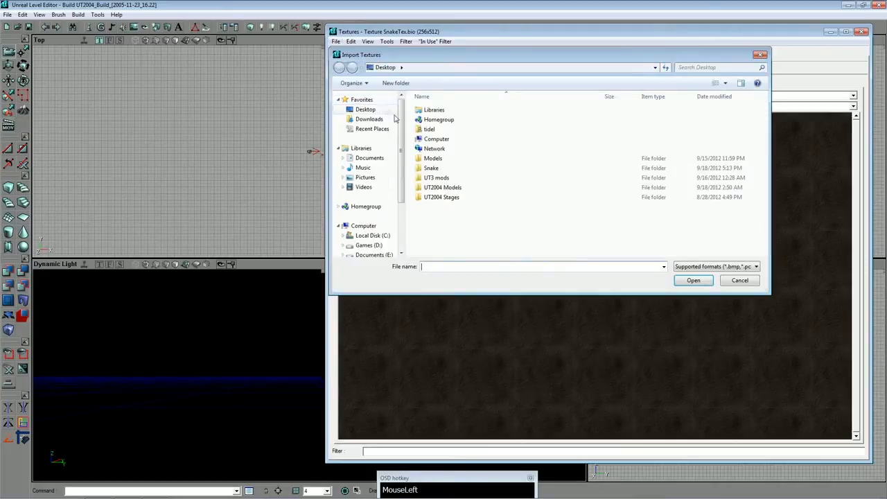
double_click(433, 168)
double_click(435, 118)
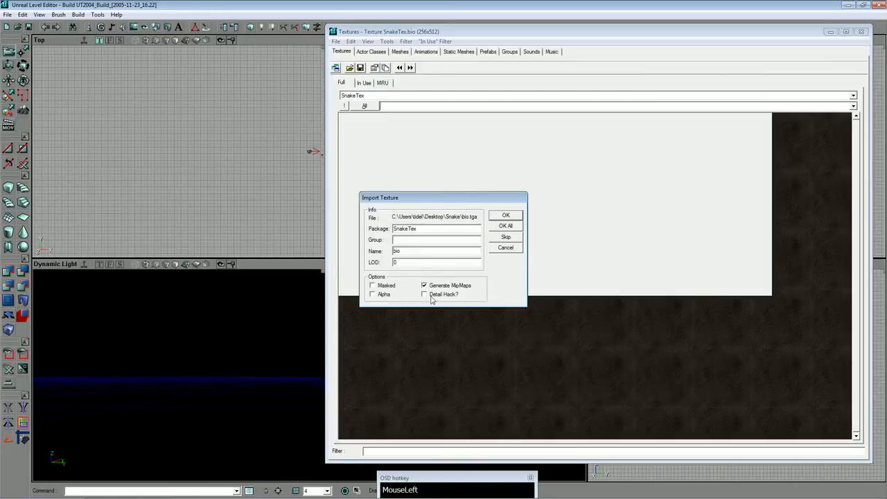
click(501, 218)
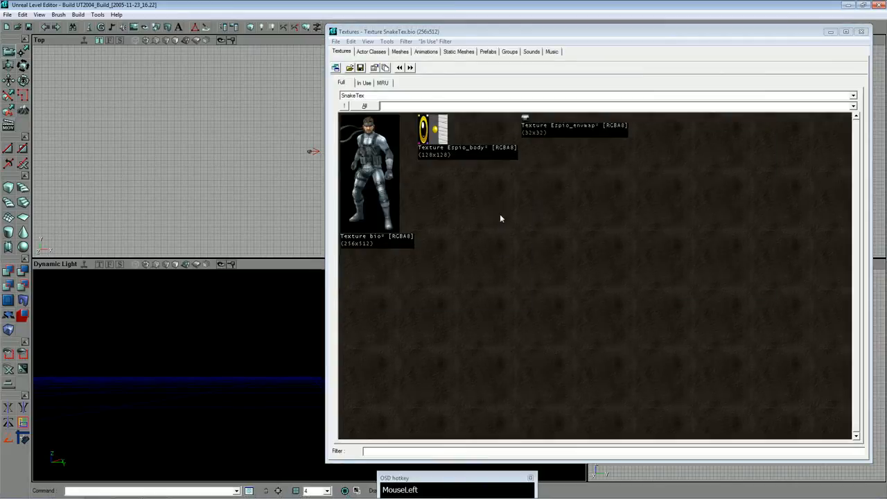
Delete the Espio_body and Espio_envmap textures from the SnakeTex package.
click(442, 144)
right_click(439, 135)
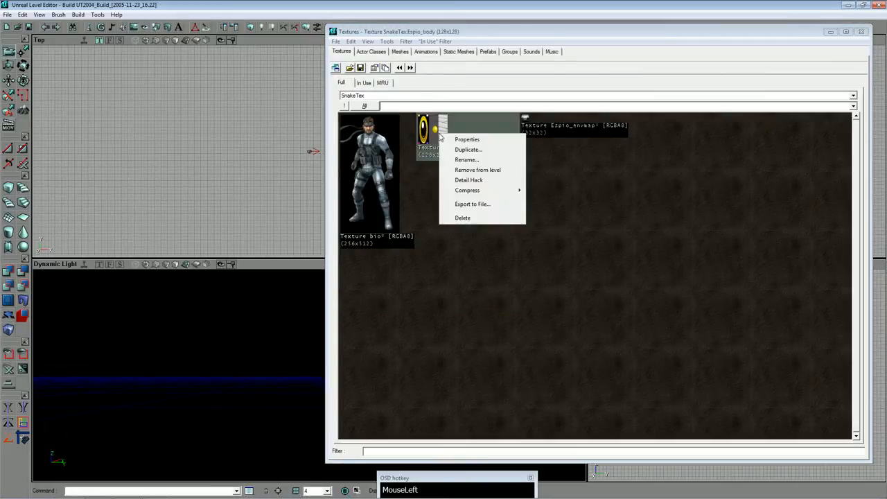
click(465, 221)
right_click(422, 121)
click(449, 206)
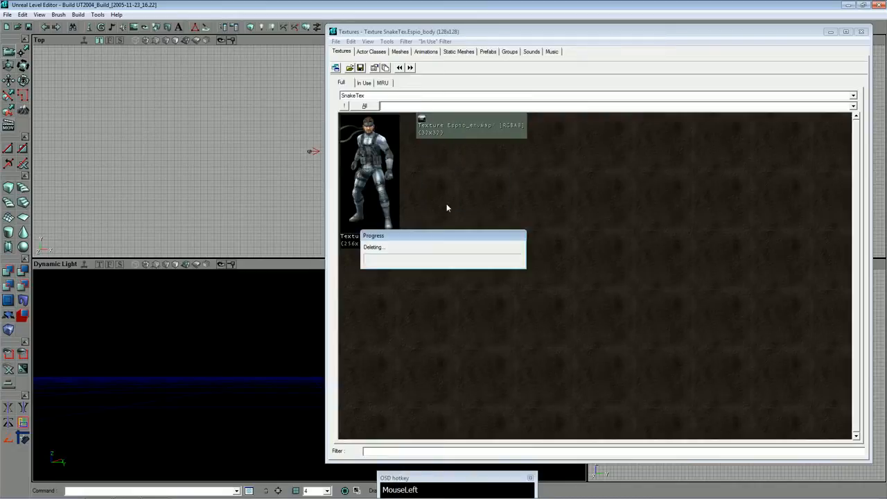
Import snake_body.dds into the SnakeTex package under the name snake_body, with mipmaps generated.
click(336, 41)
click(367, 91)
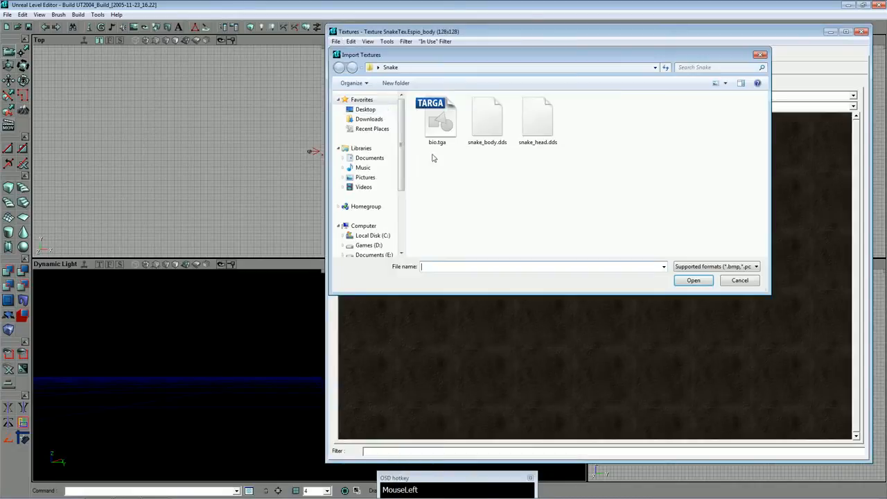
double_click(488, 128)
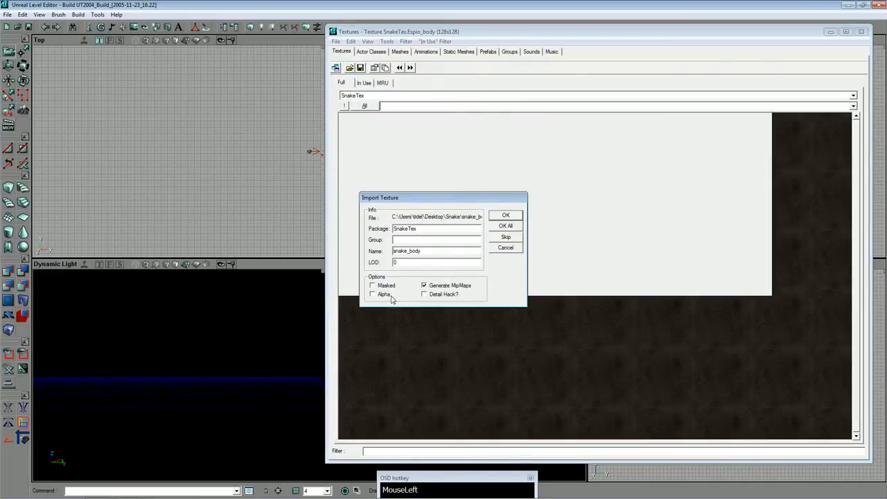
click(506, 217)
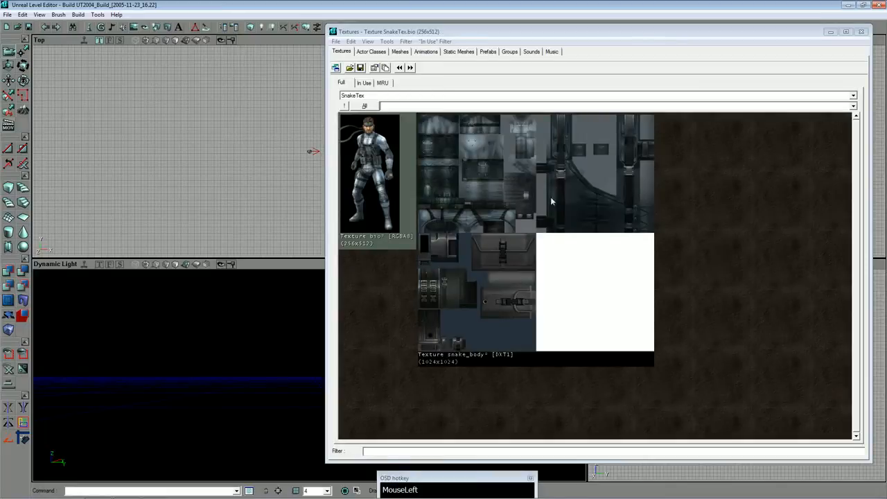
Import snake_head.dds into the SnakeTex package under the name snake_head, with mipmaps generated.
click(336, 42)
click(350, 81)
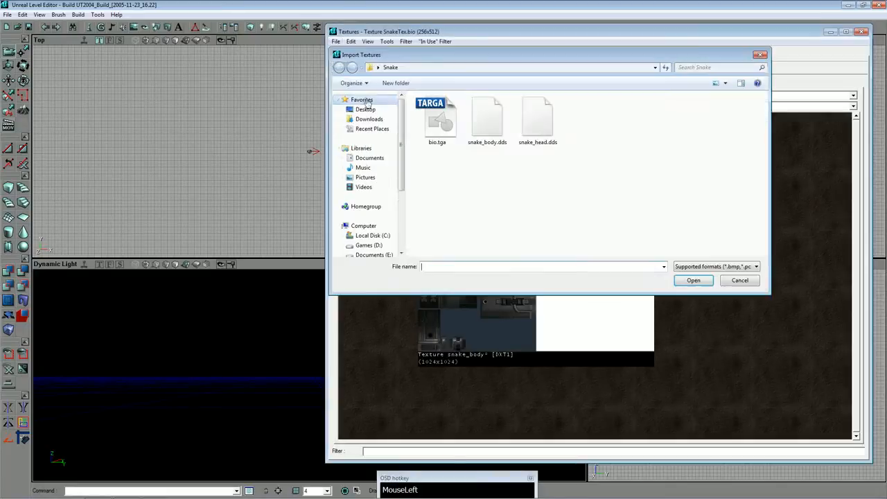
double_click(537, 119)
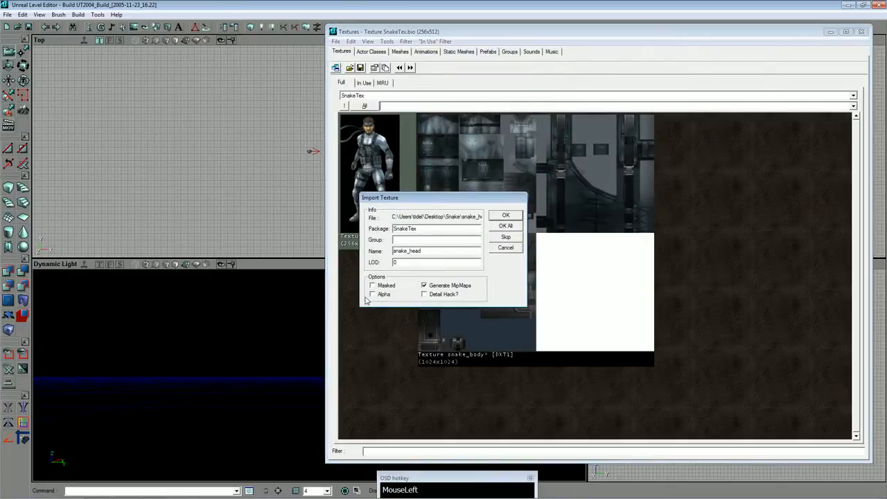
click(505, 216)
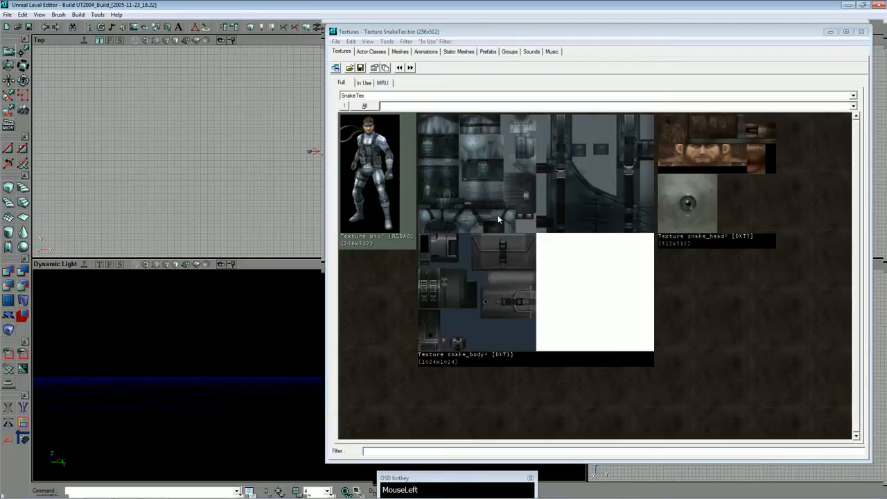
Review the imported snake_head, snake_body and bio textures by selecting each in turn.
click(706, 208)
click(583, 210)
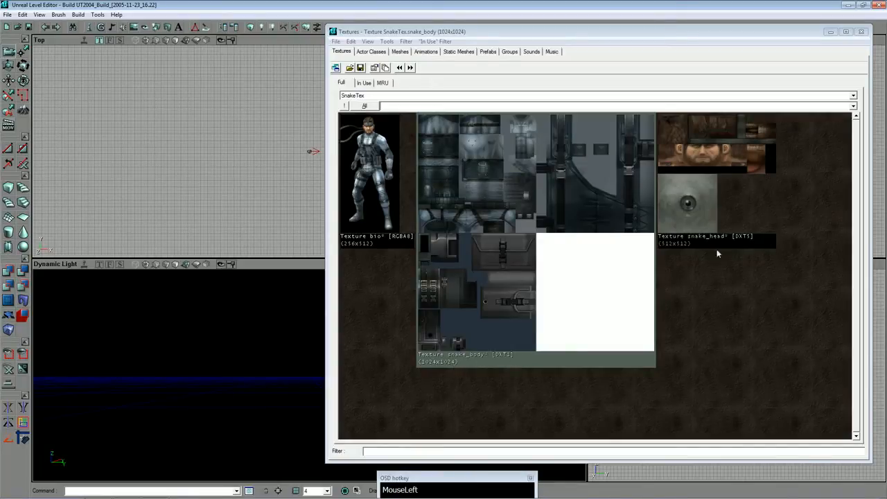
click(749, 146)
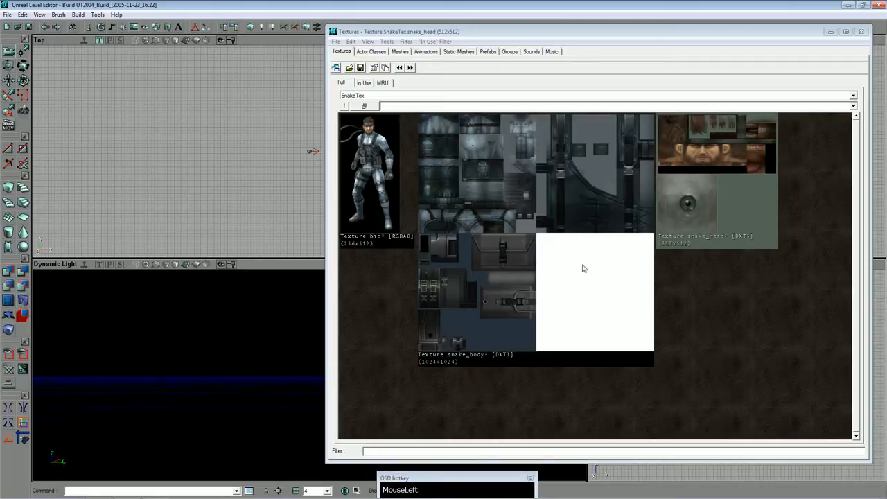
click(525, 232)
click(388, 208)
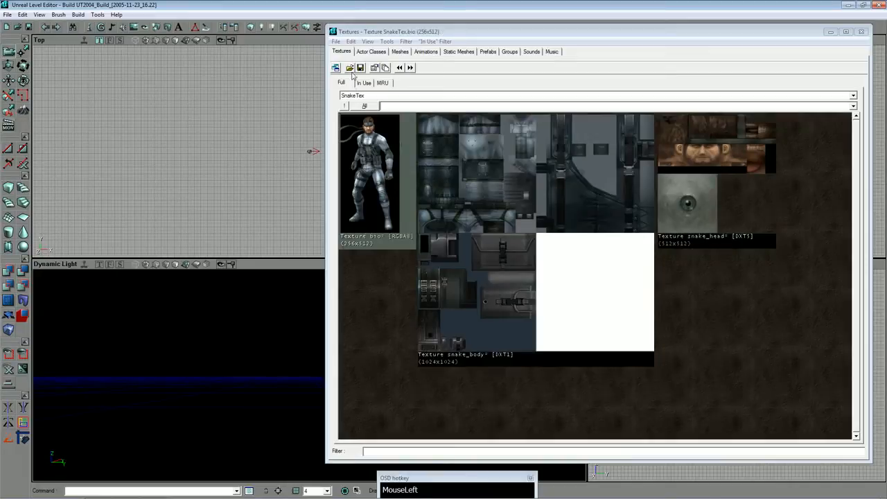
click(349, 68)
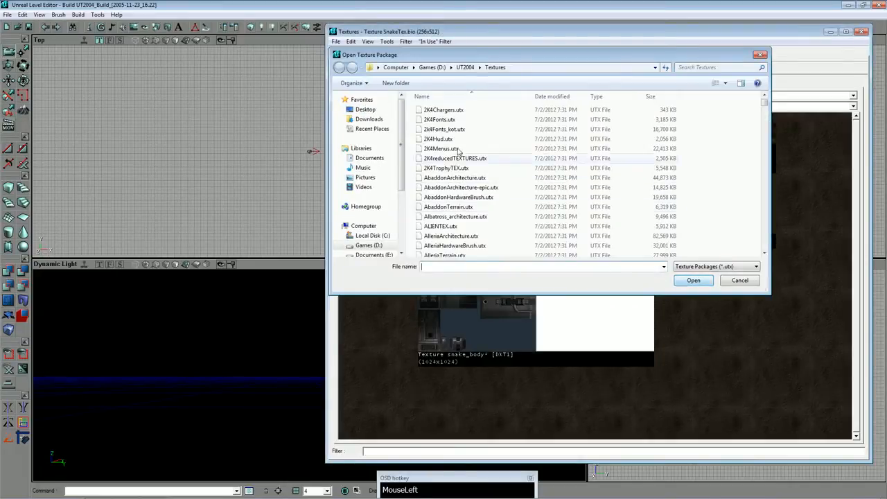
click(470, 168)
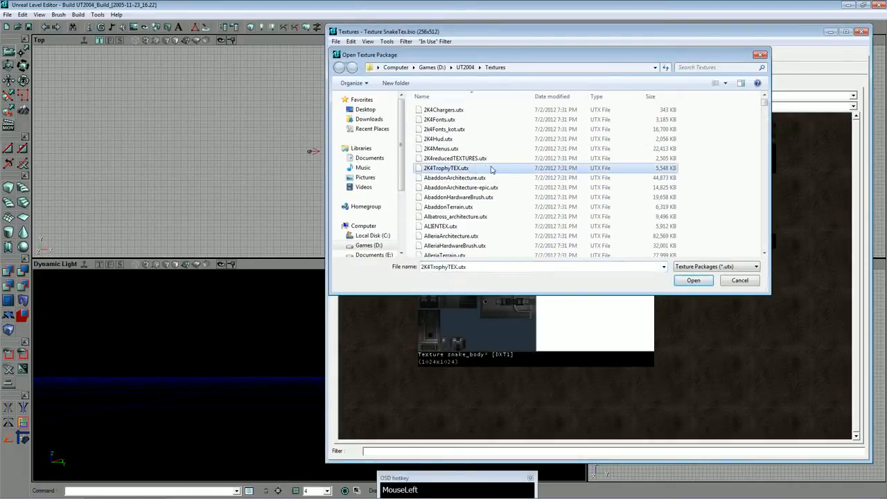
text(sn)
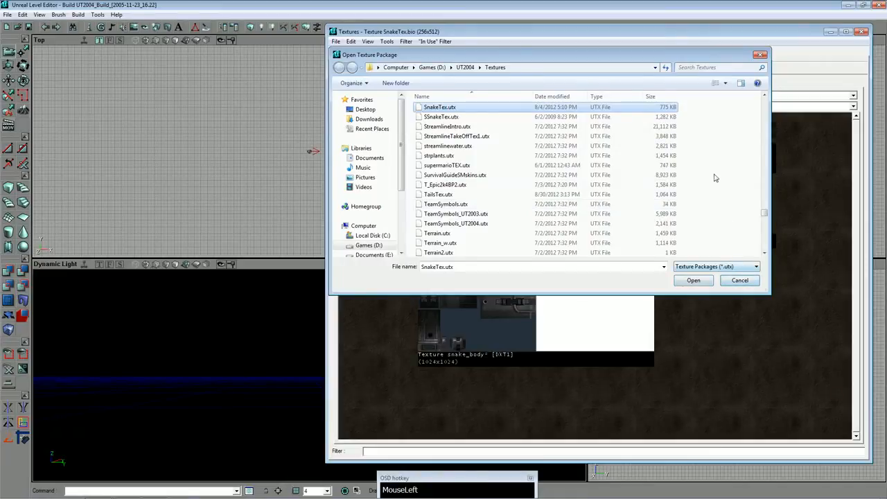
click(751, 285)
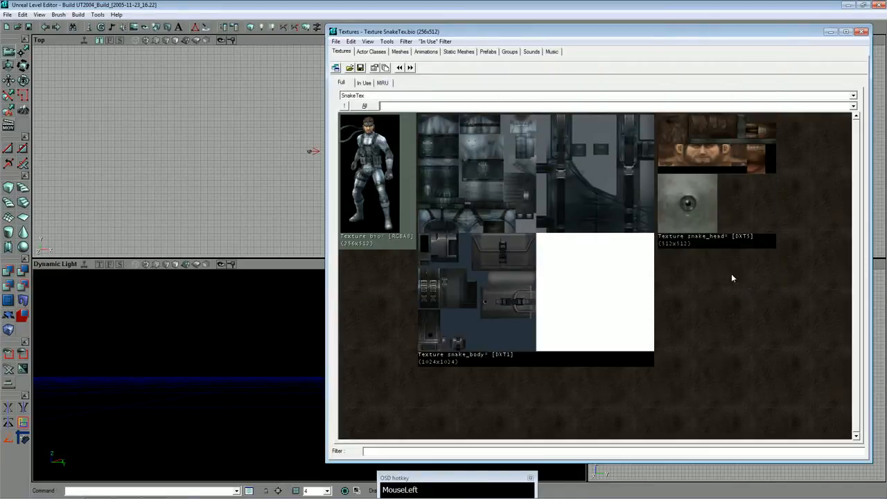
Save the texture package as SnakeTex.utx in the UT2004 Textures folder, replacing the existing file.
click(360, 70)
click(699, 276)
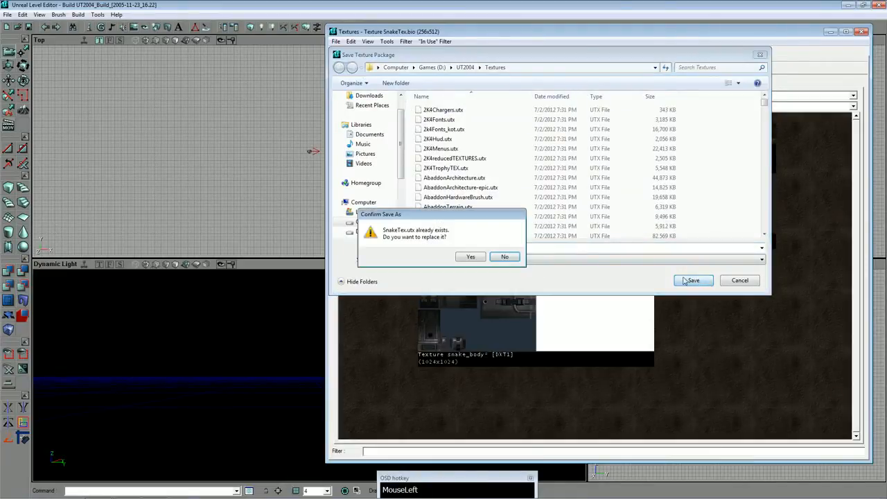
click(477, 260)
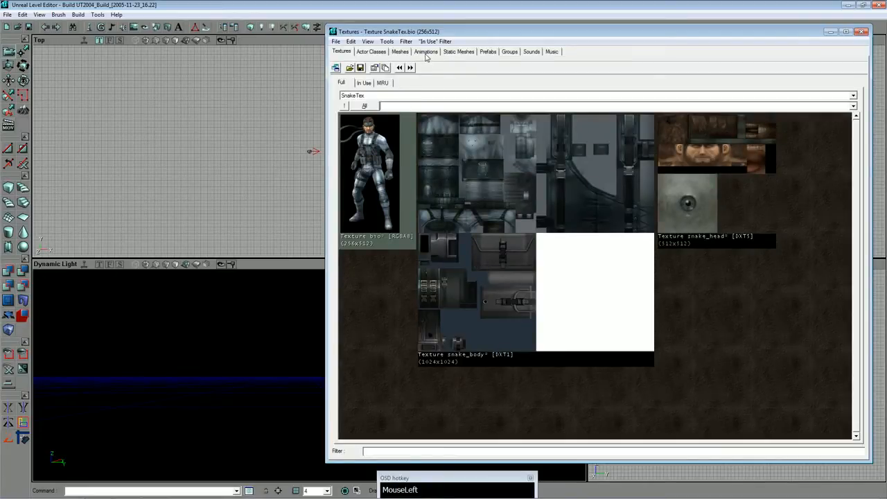
Open the Snake.ukx animated mesh package from the UT2004 Animations folder in the Animations browser.
click(426, 52)
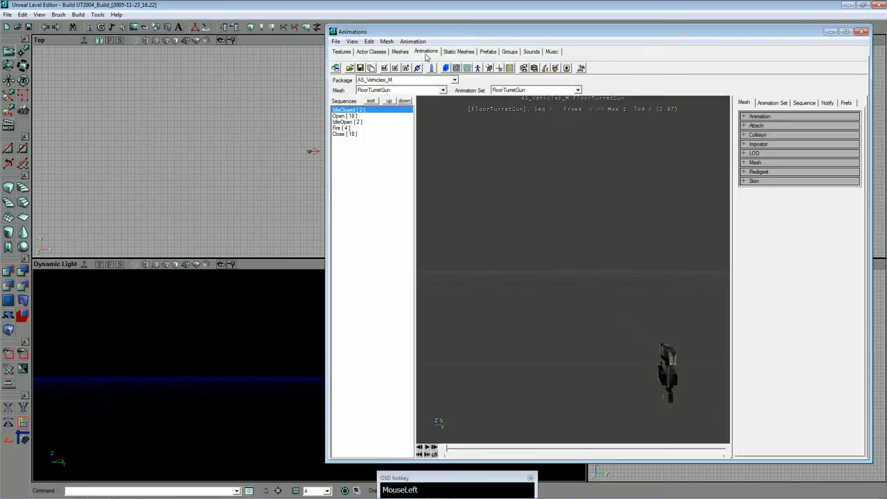
click(347, 69)
click(498, 158)
key(s)
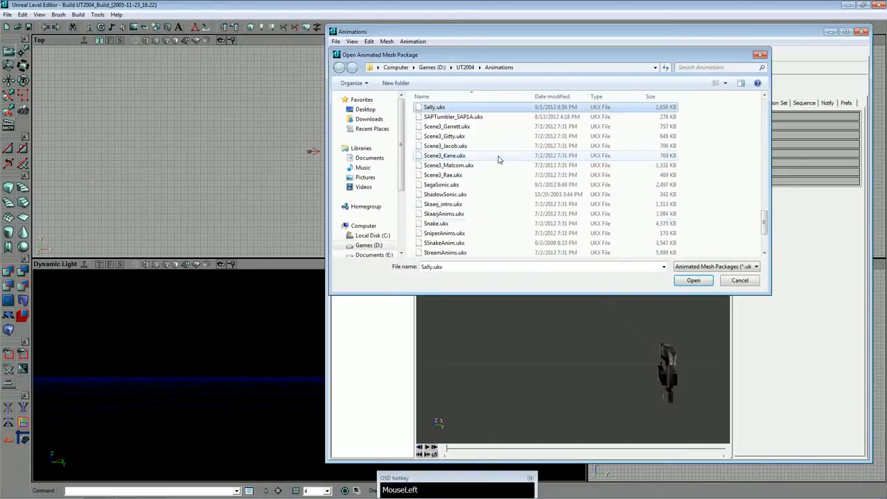
key(n)
key(Return)
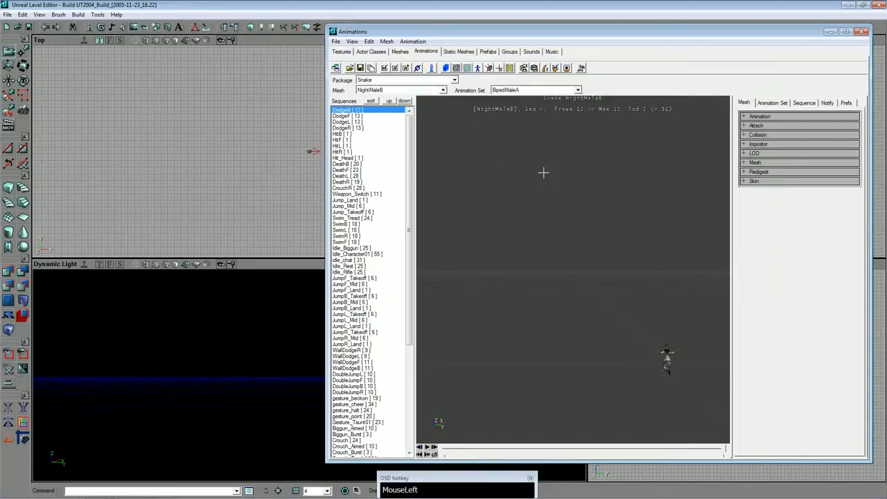
Display the MercMaleB mesh of the Snake package in the preview.
click(439, 90)
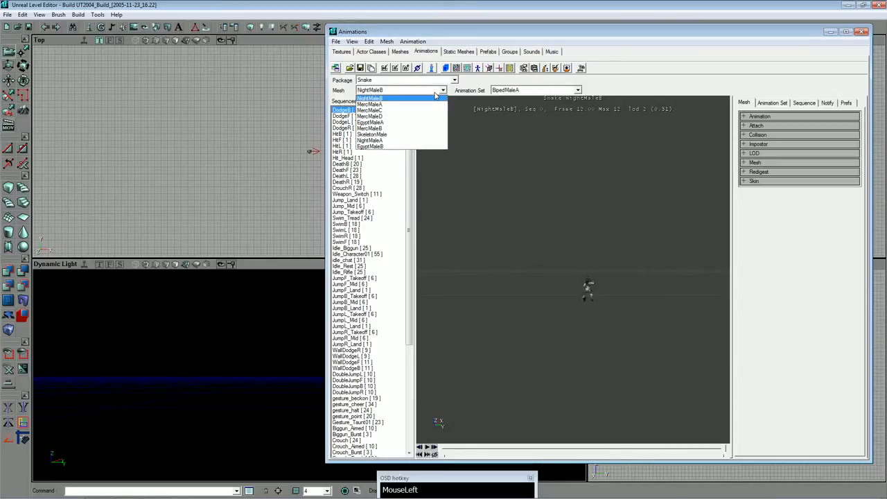
click(395, 128)
mouse_move(552, 179)
mouse_down()
mouse_move(552, 135)
mouse_move(569, 151)
mouse_move(545, 186)
mouse_up()
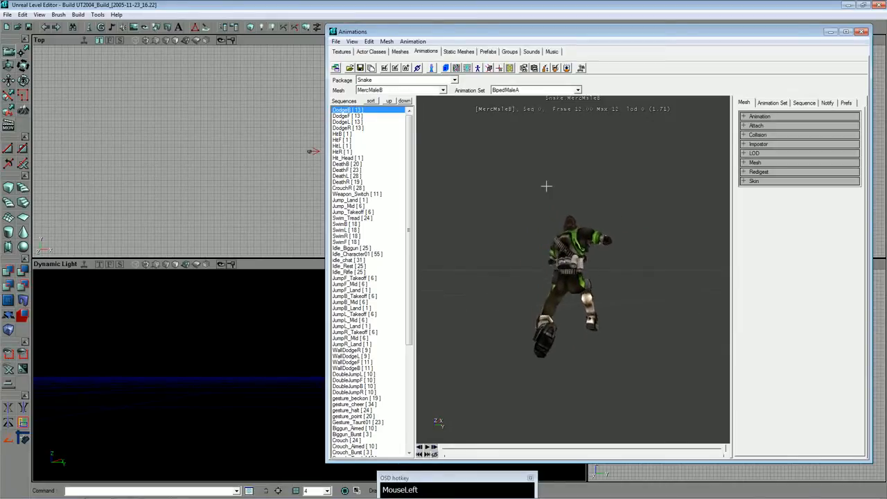
Import the skeletal mesh snake1.psk from the desktop's Snake folder into the Snake package under the name snake1.
click(387, 42)
click(404, 63)
click(337, 42)
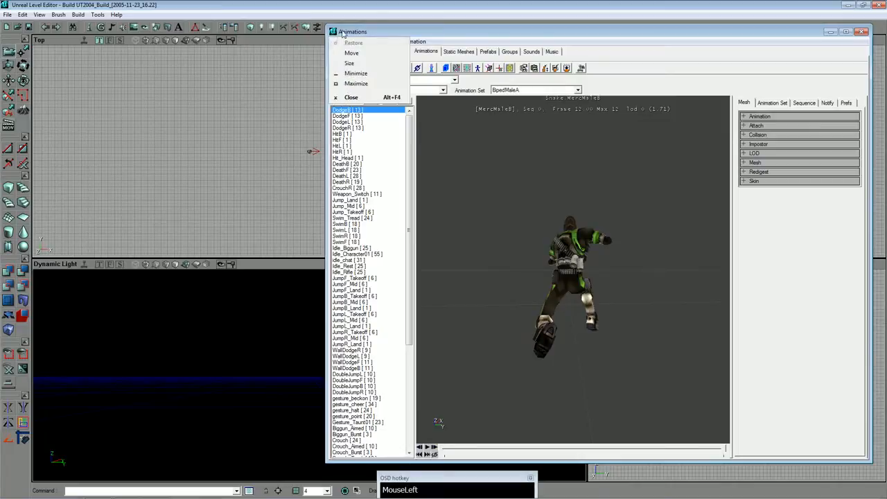
click(360, 76)
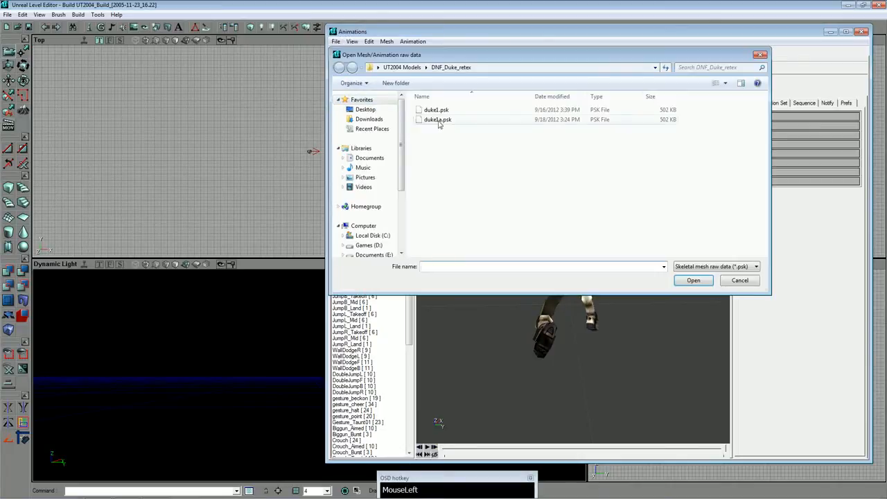
click(374, 110)
double_click(434, 169)
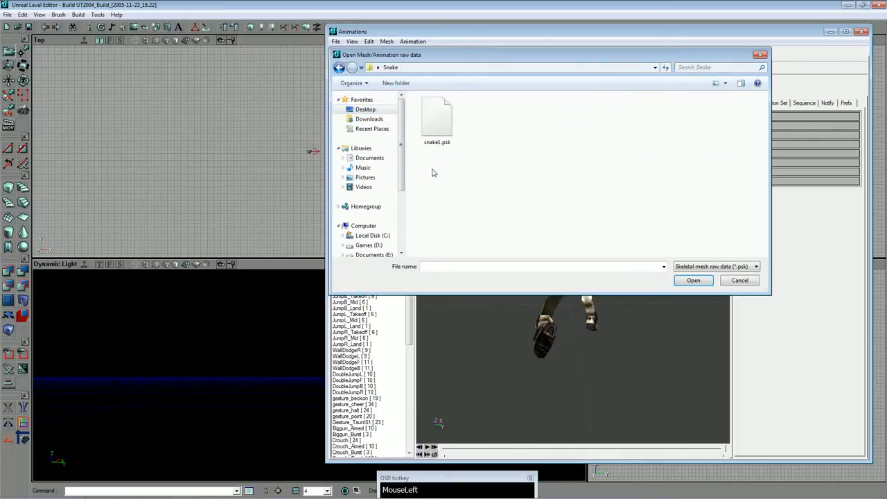
click(441, 136)
double_click(441, 136)
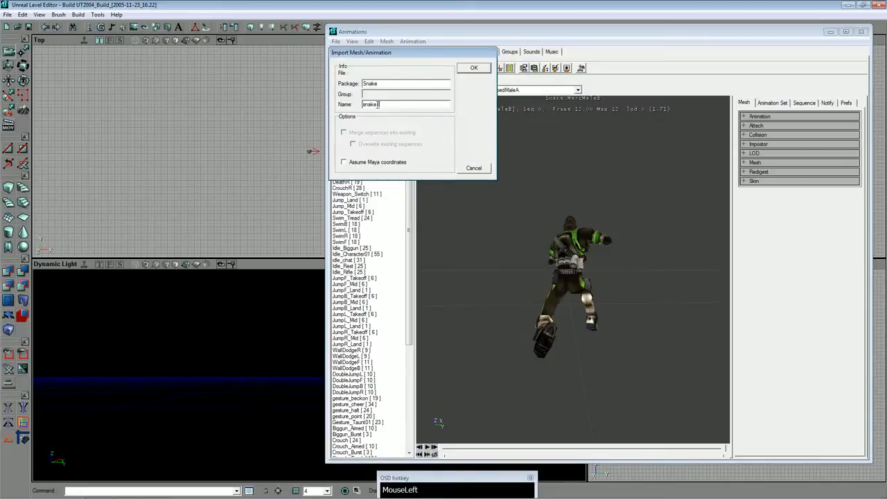
click(473, 68)
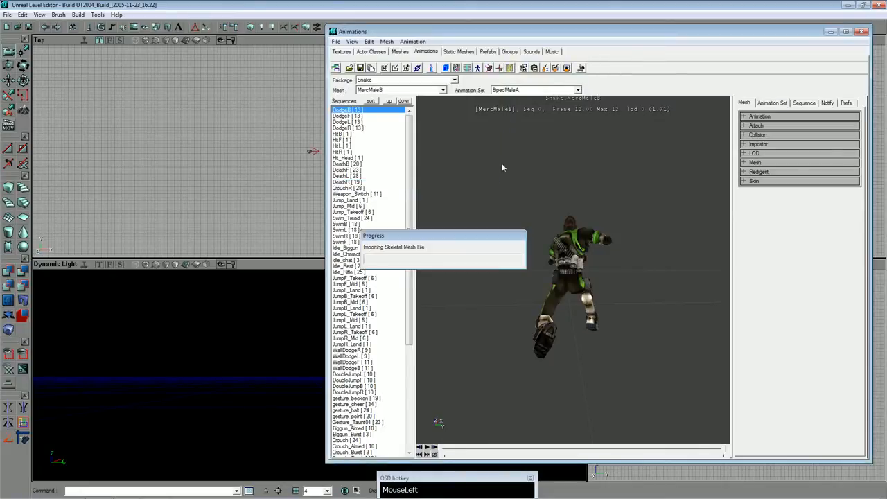
click(473, 279)
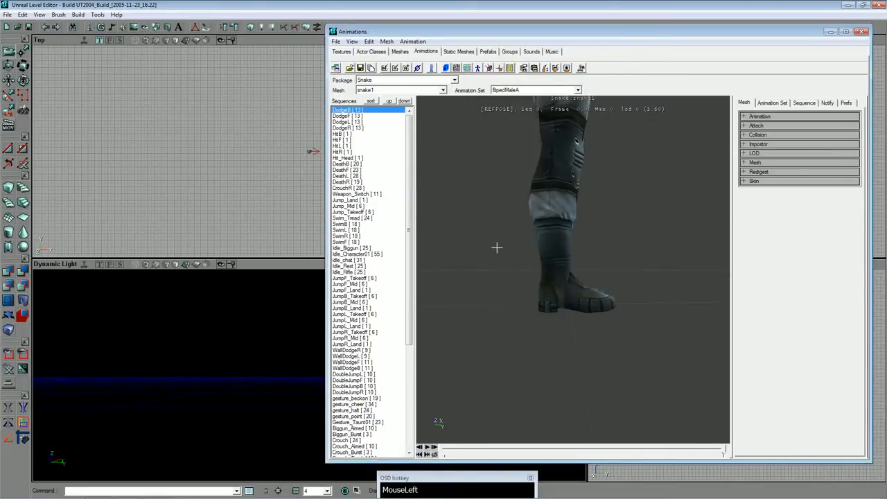
mouse_move(497, 247)
mouse_down()
mouse_move(497, 267)
mouse_move(496, 259)
mouse_up()
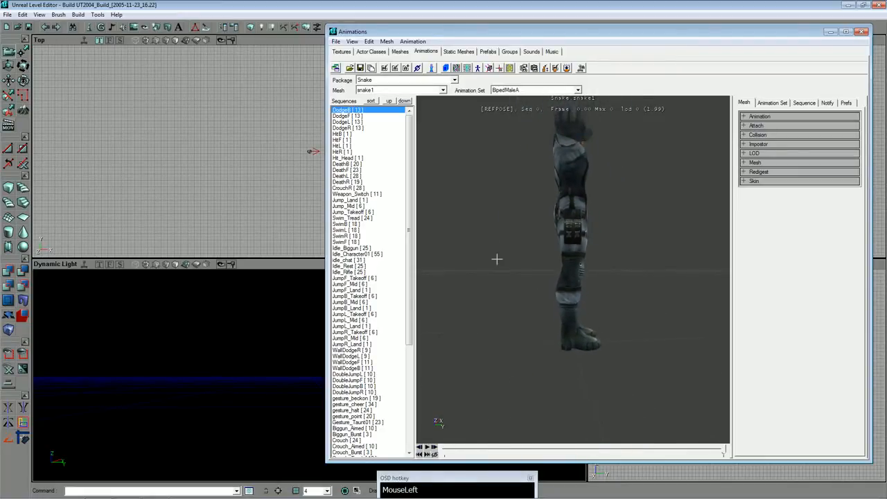
Paste the copied mesh properties onto the snake1 mesh of the Snake package.
click(386, 42)
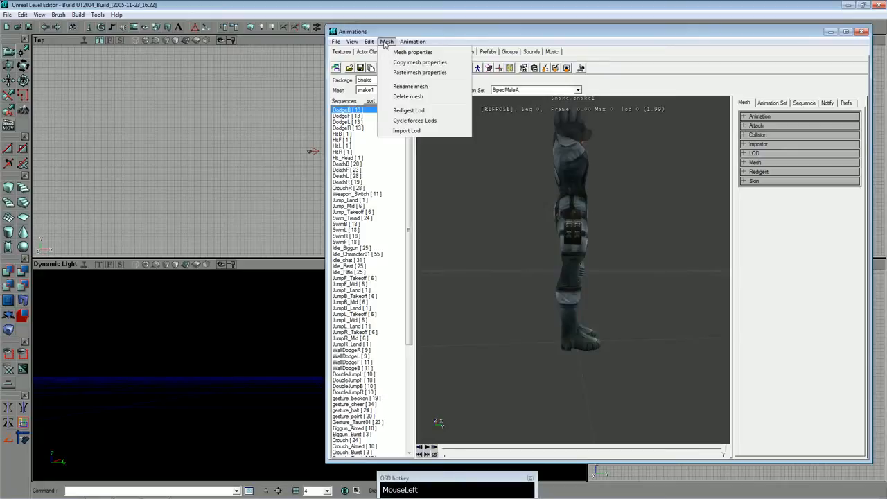
click(387, 41)
click(387, 42)
click(405, 73)
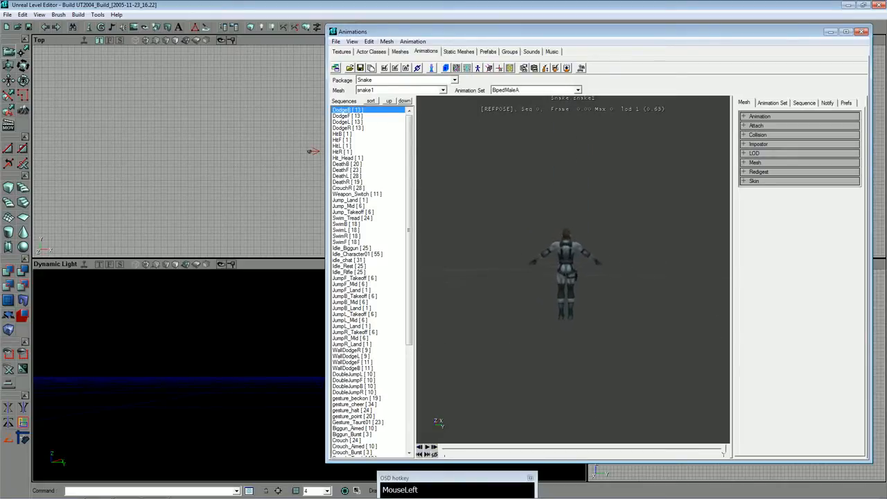
Link the BipedMaleA animation set to the snake1 mesh.
drag(550, 284, 552, 241)
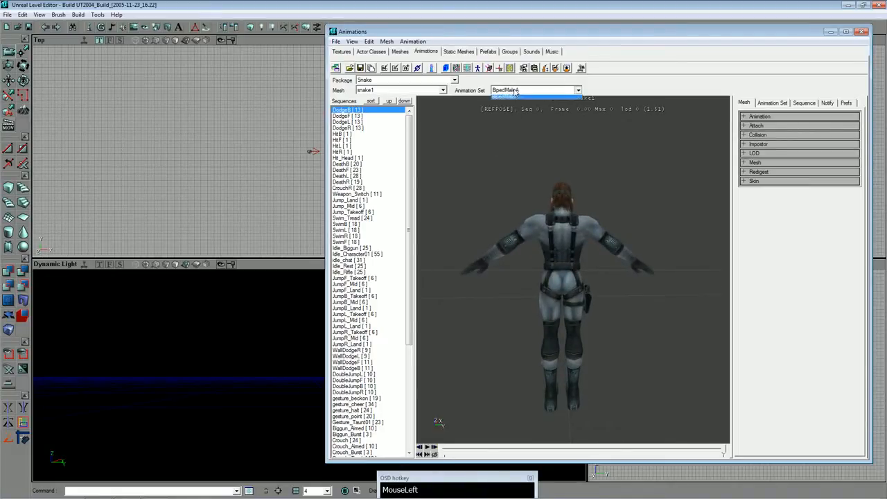
click(517, 91)
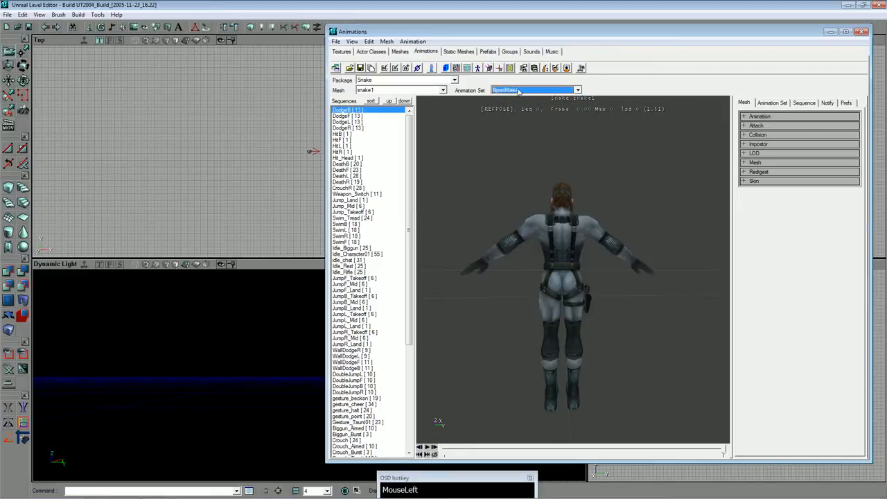
click(420, 72)
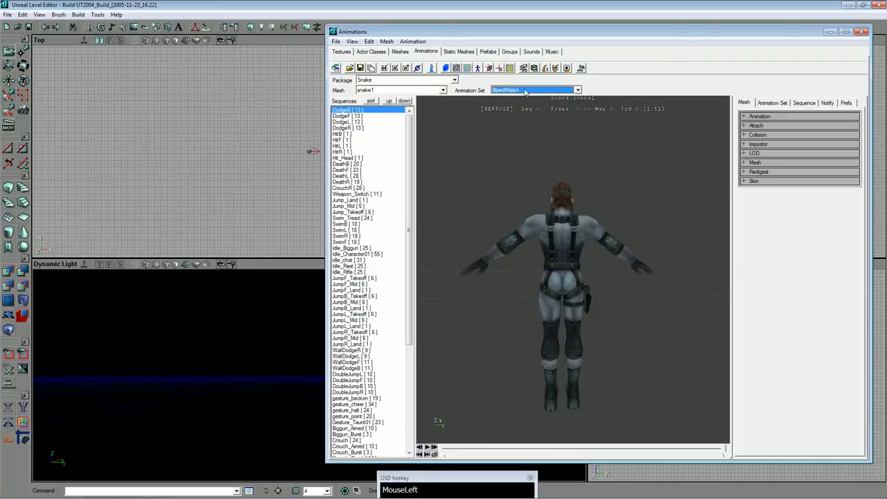
Play the RunF sequence on the snake1 mesh in the preview to check its animation, then stop playback.
drag(409, 156, 393, 286)
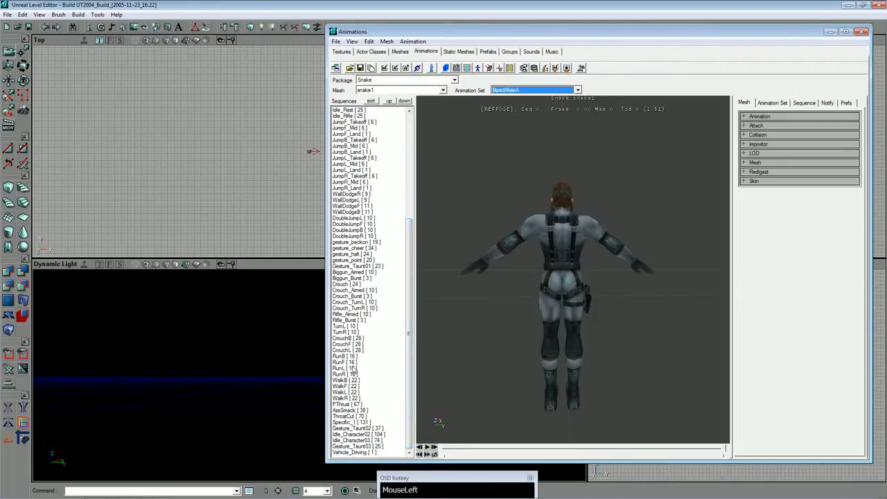
click(350, 362)
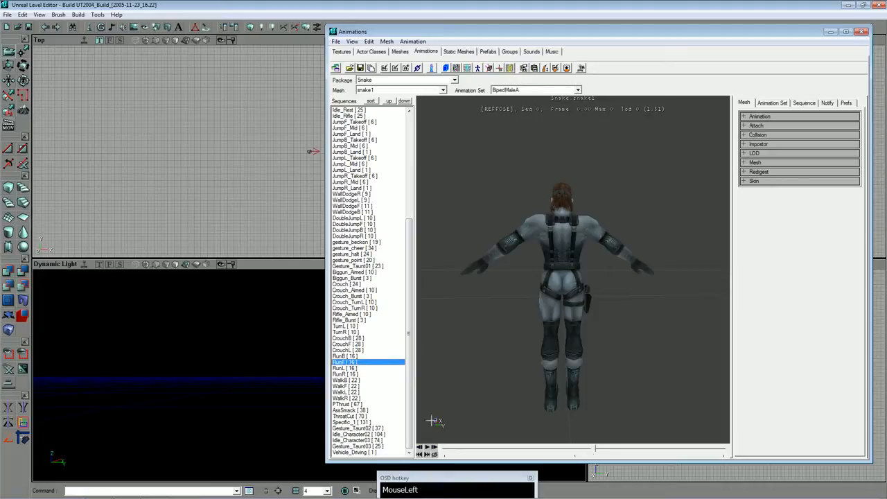
click(428, 449)
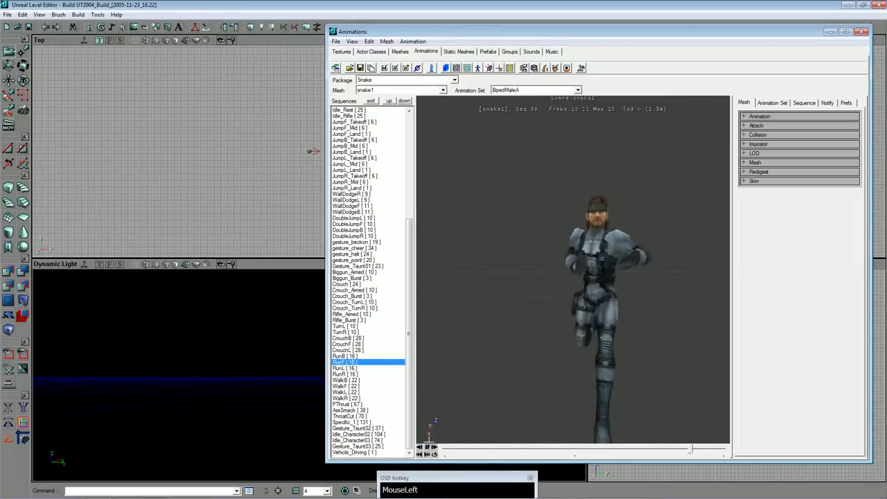
click(427, 448)
drag(651, 204, 659, 204)
Examine the snake1 mesh's Scale and Translation values and the translation of its first attach socket.
click(743, 163)
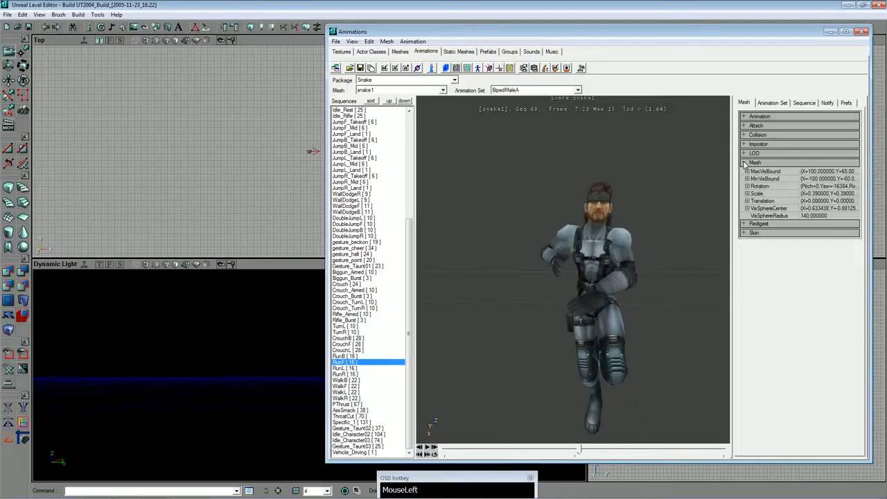
click(748, 194)
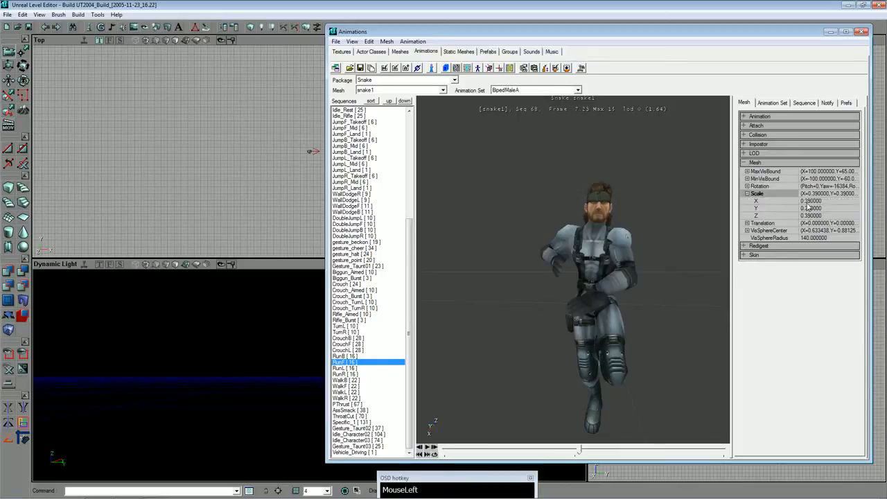
click(748, 224)
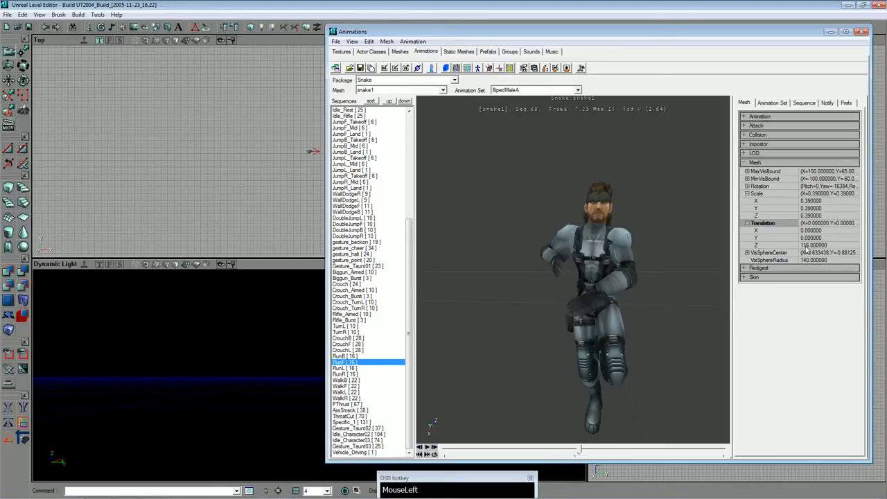
click(744, 126)
click(748, 149)
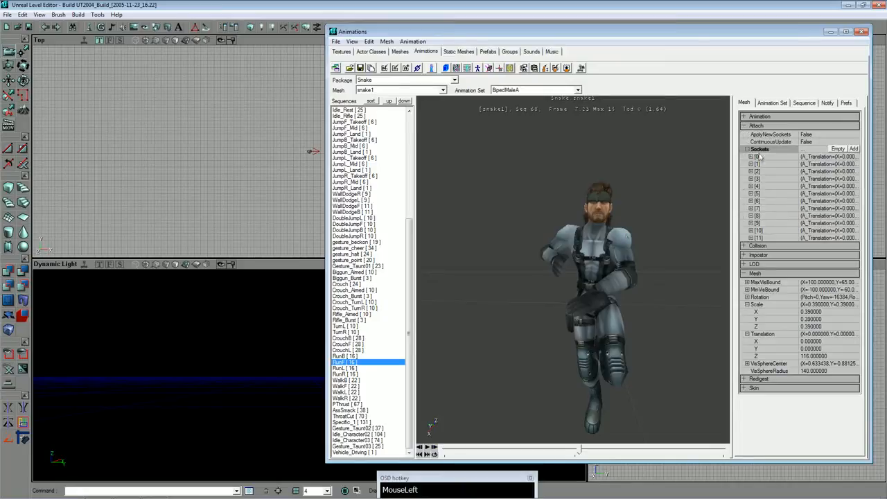
click(751, 158)
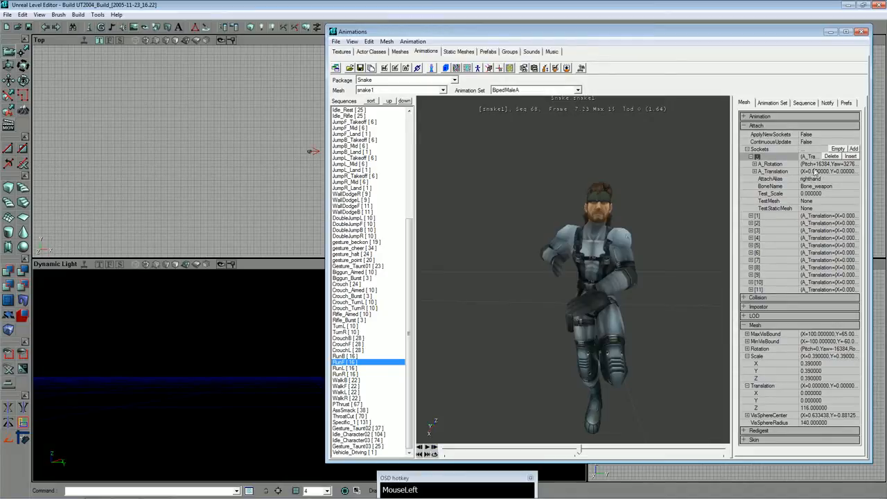
click(755, 172)
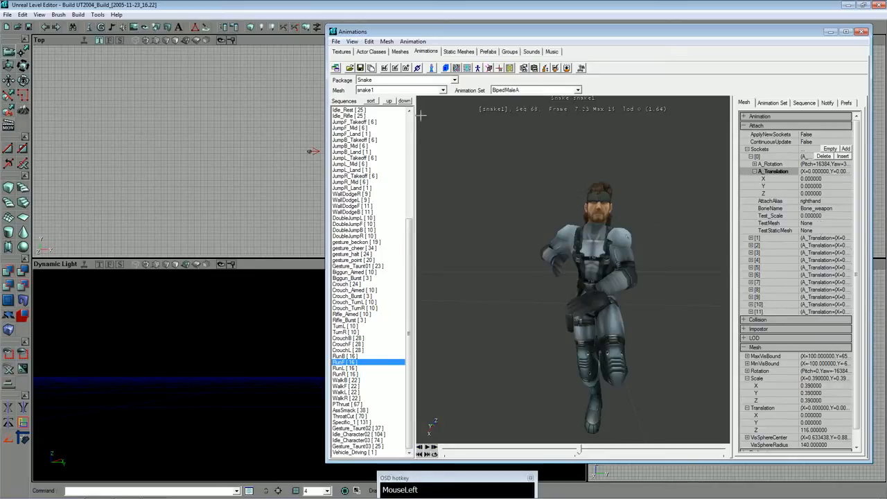
Delete the meshes NightMaleB, MercMaleA, MercMaleC, MercMaleD, EgyptMaleA, MercMaleB, SkeletonMale, NightMaleA and EgyptMaleB from the Snake package, keeping only snake1.
click(393, 91)
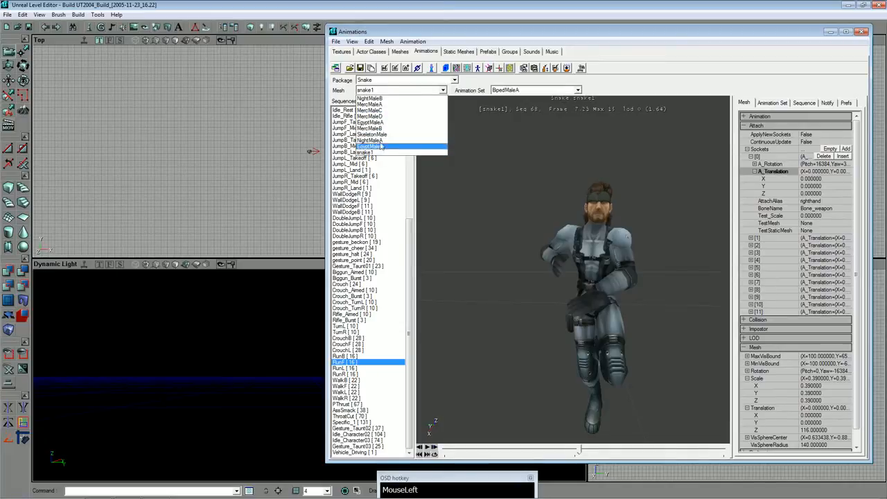
click(378, 98)
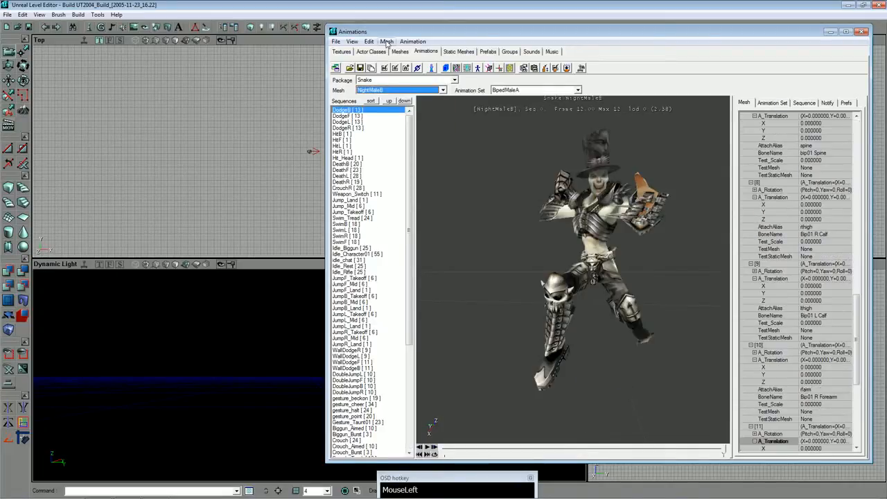
click(386, 42)
click(408, 97)
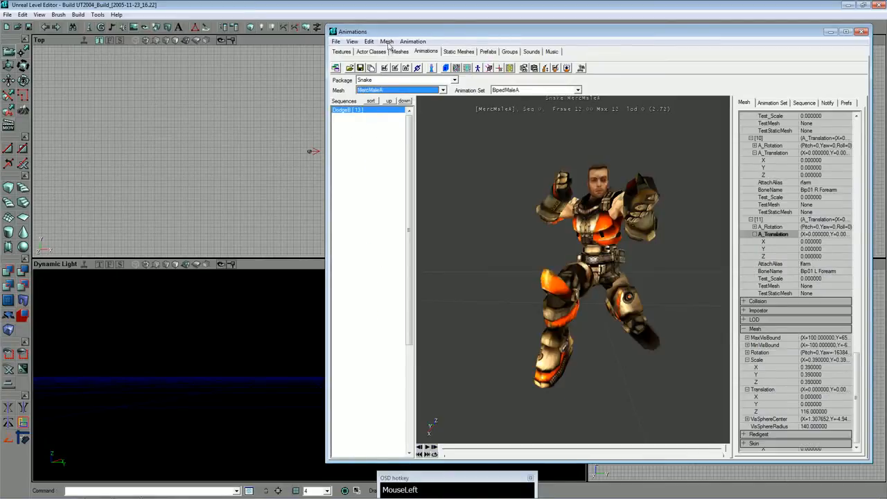
click(388, 43)
click(408, 97)
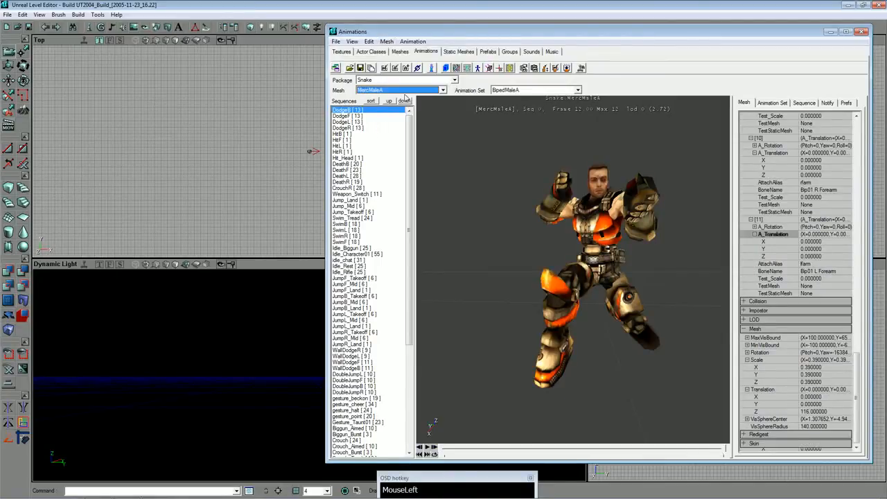
click(387, 41)
click(407, 97)
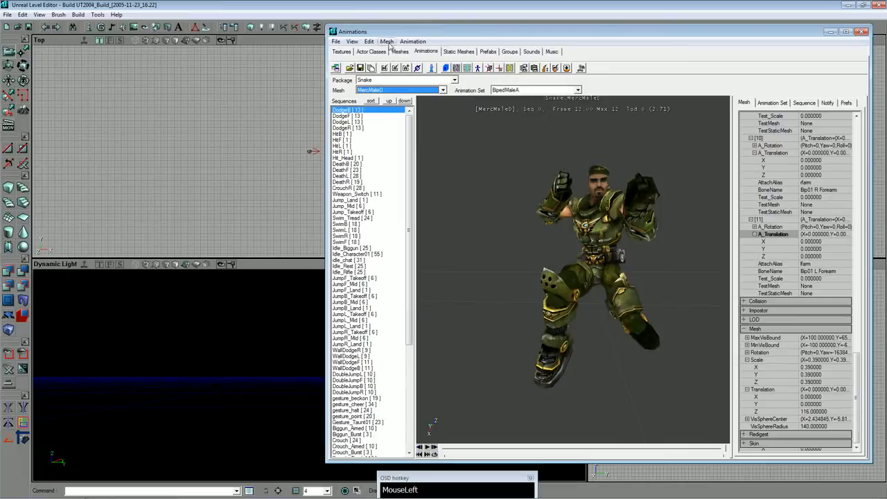
click(387, 42)
click(400, 97)
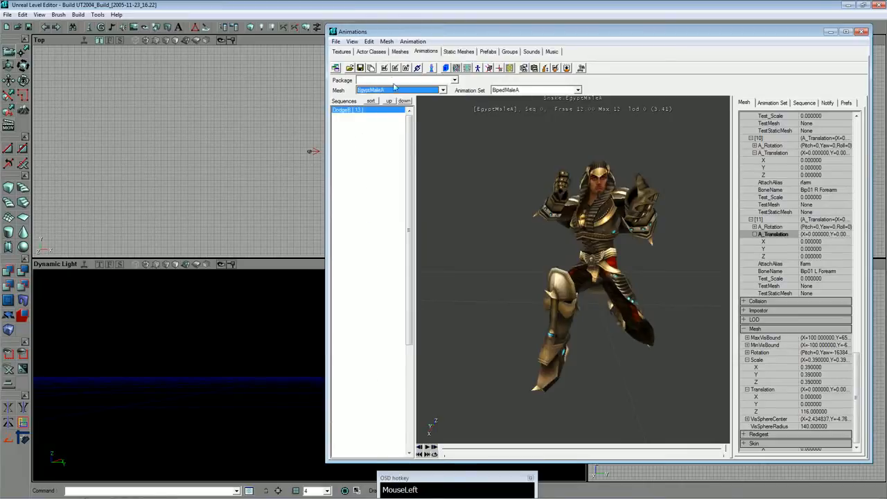
click(387, 42)
click(401, 97)
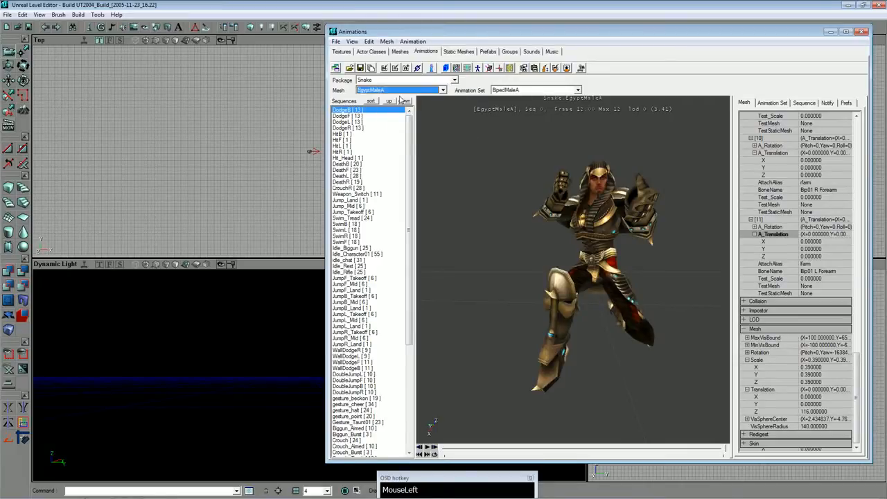
click(387, 41)
click(400, 97)
click(386, 41)
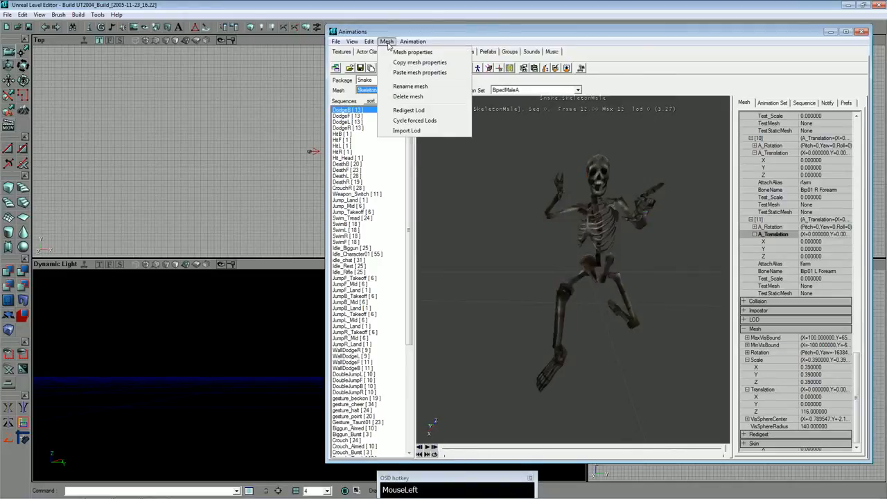
click(406, 97)
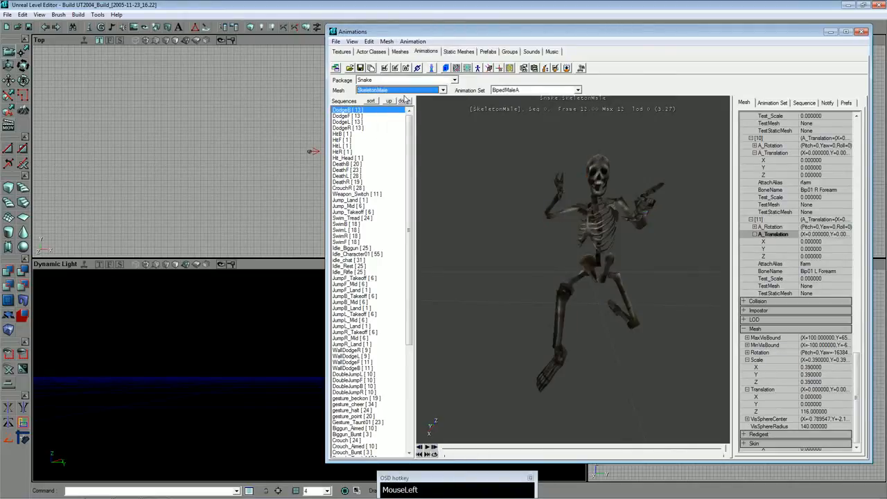
click(387, 42)
click(402, 96)
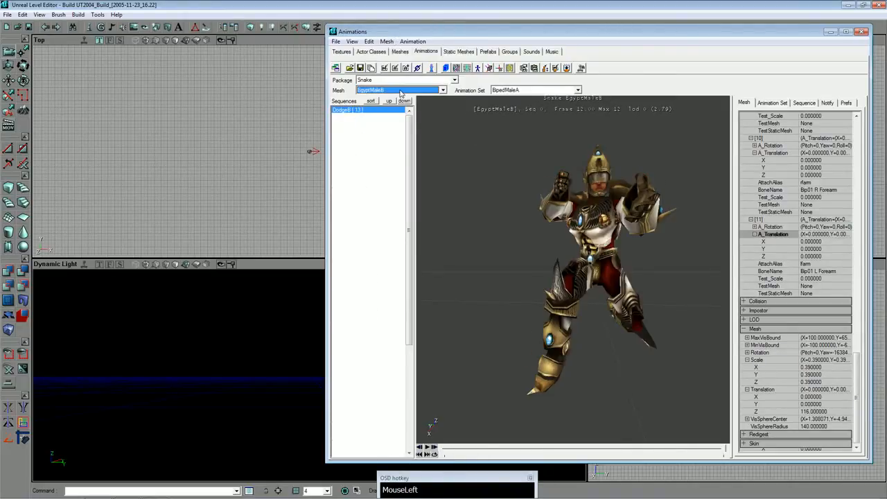
click(387, 42)
click(405, 96)
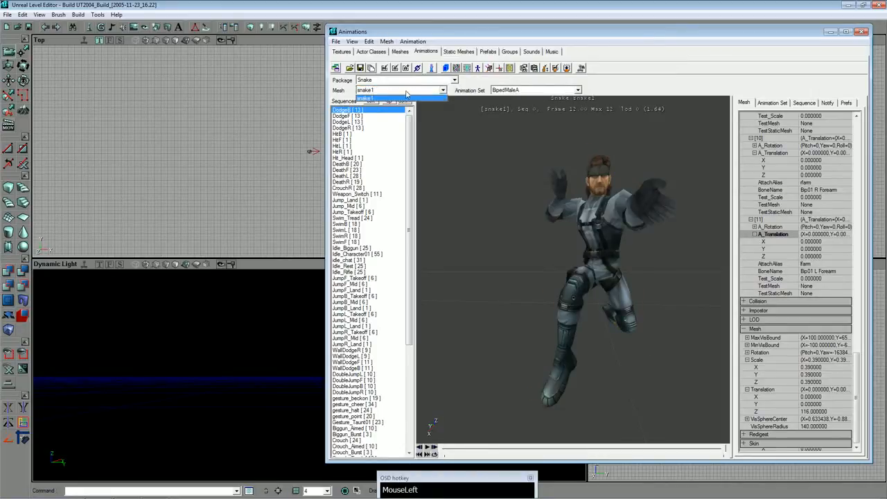
click(514, 93)
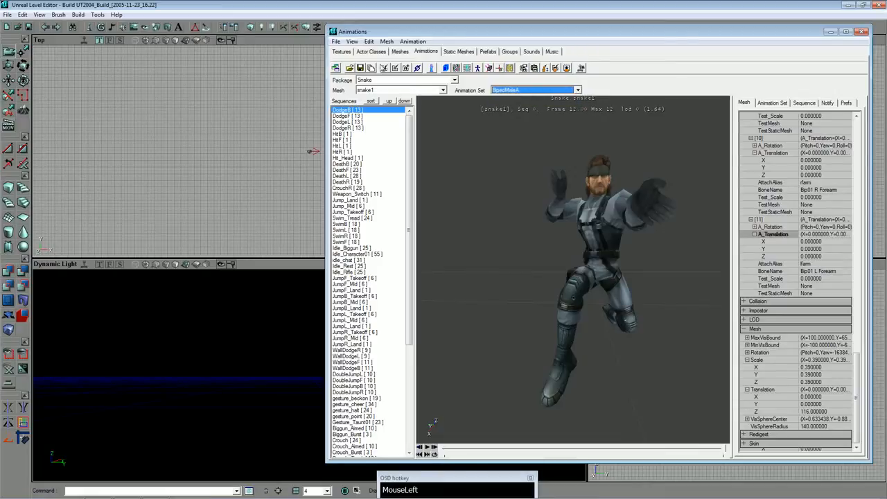
Save the animation package as Snake.ukx in the UT2004 Animations folder, overwriting the existing larger file.
click(360, 67)
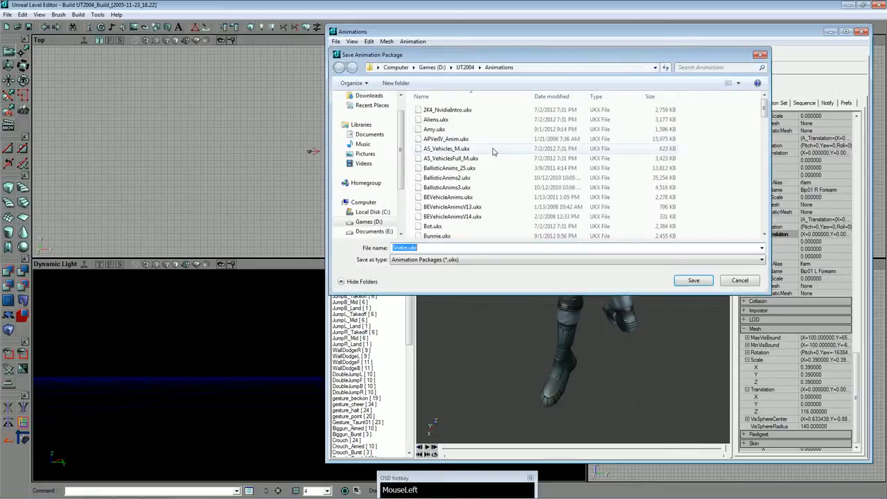
click(690, 281)
click(471, 257)
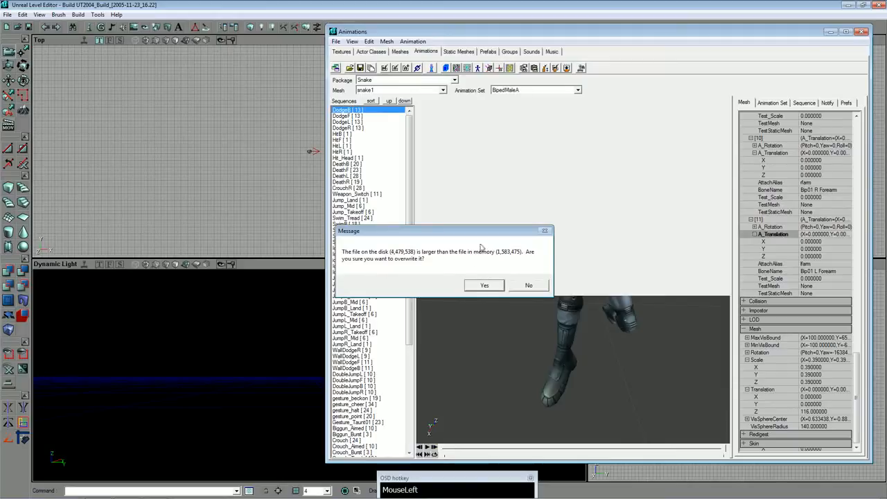
click(492, 285)
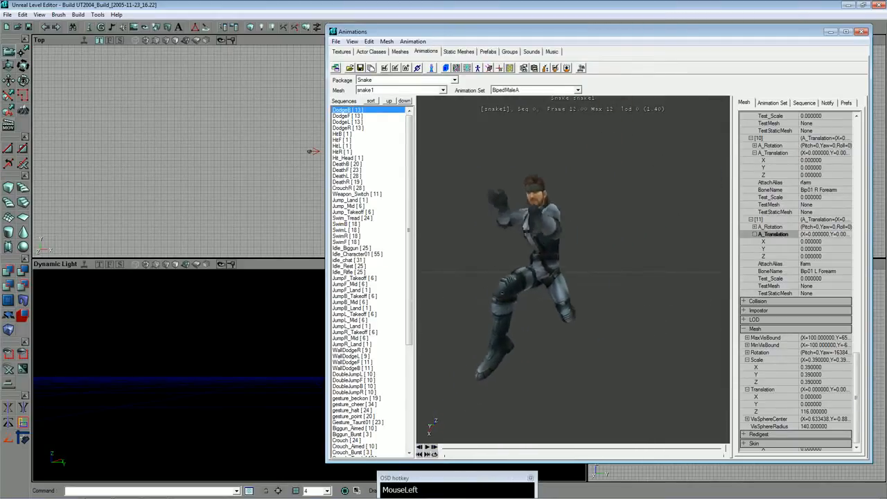
Close the Animations browser and exit the level editor without saving changes to the map.
click(861, 33)
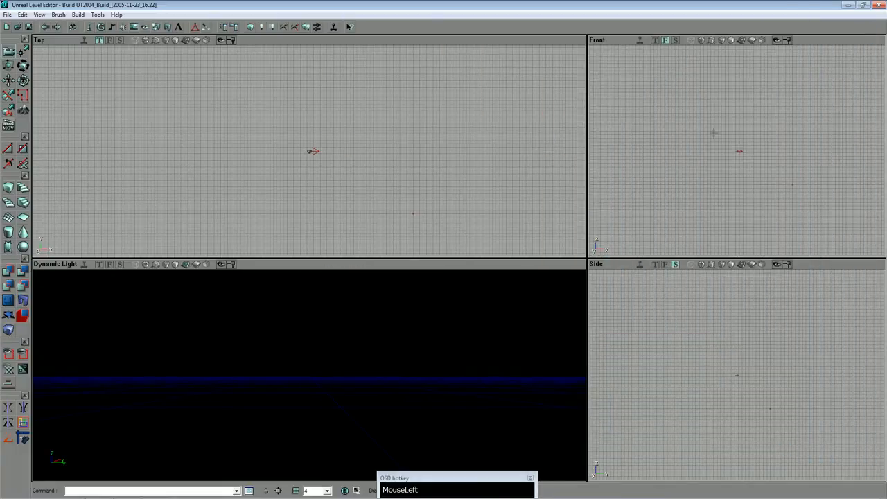
click(881, 5)
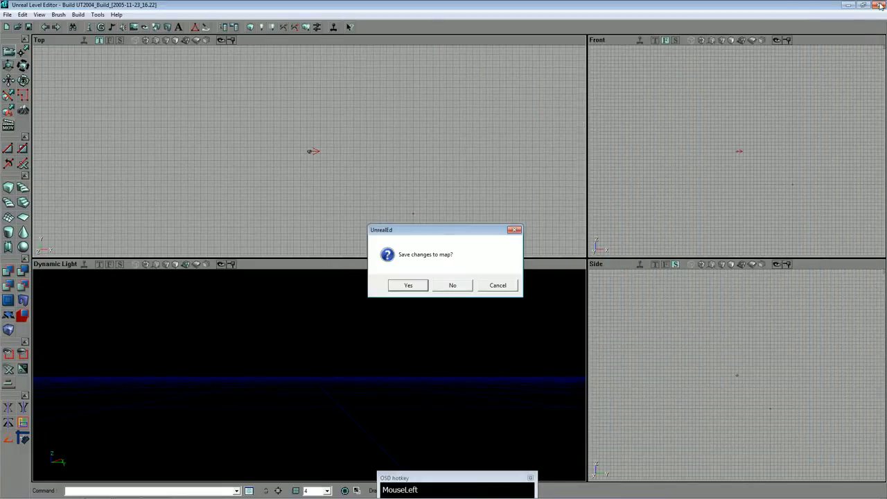
click(449, 290)
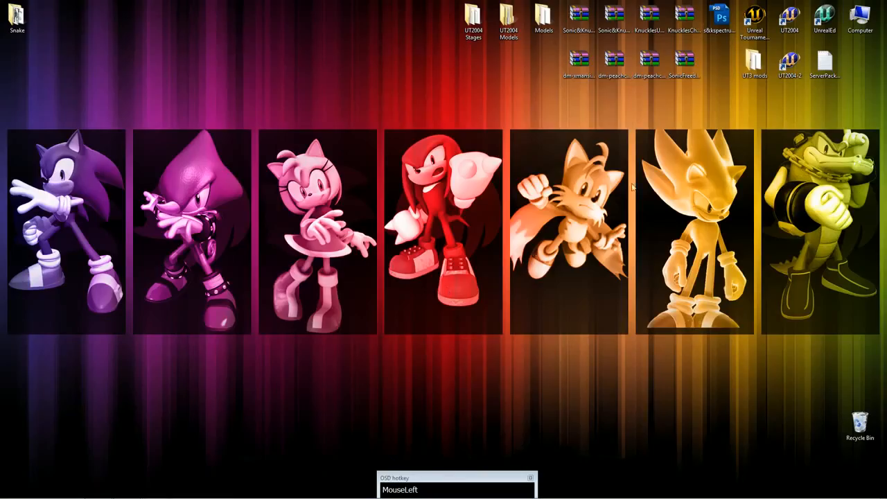
Open the UT2004 System folder from the desktop shortcut's file location and select Snake.upl.
right_click(781, 61)
click(790, 52)
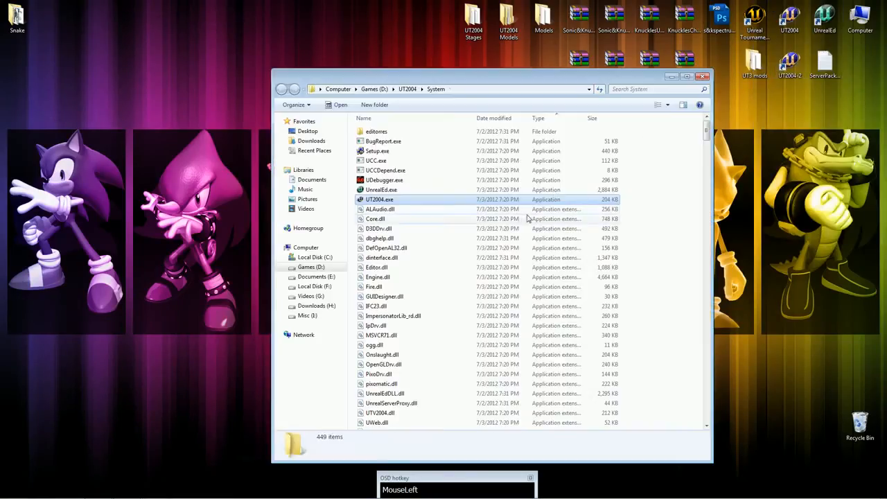
click(433, 288)
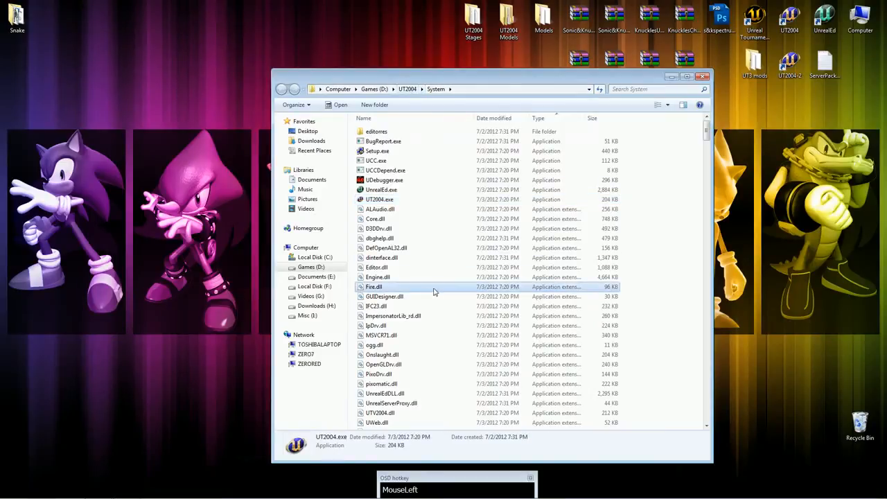
text(sn)
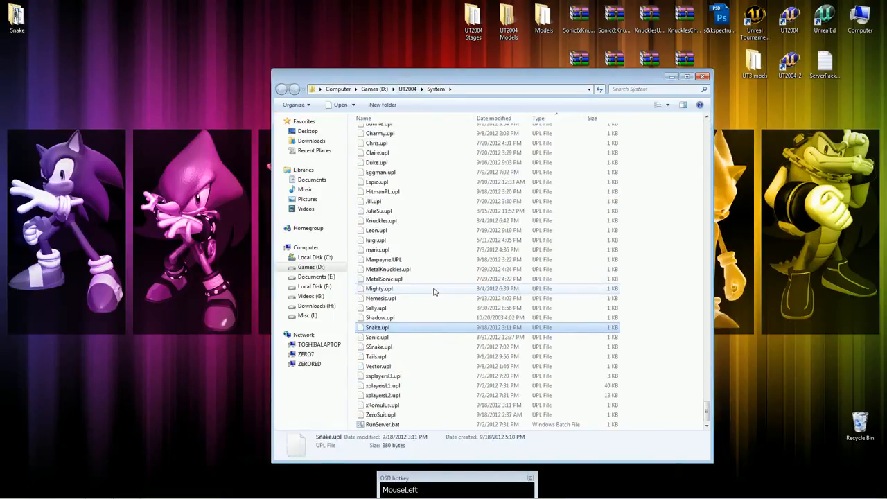
Open Snake.upl from the System folder in Notepad and widen the window so more of the Player line fits.
click(7, 490)
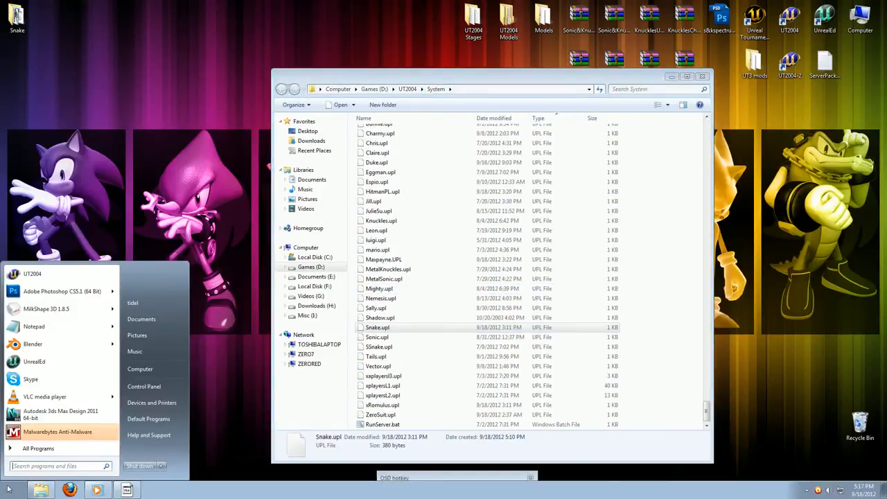
click(42, 319)
drag(461, 80, 533, 83)
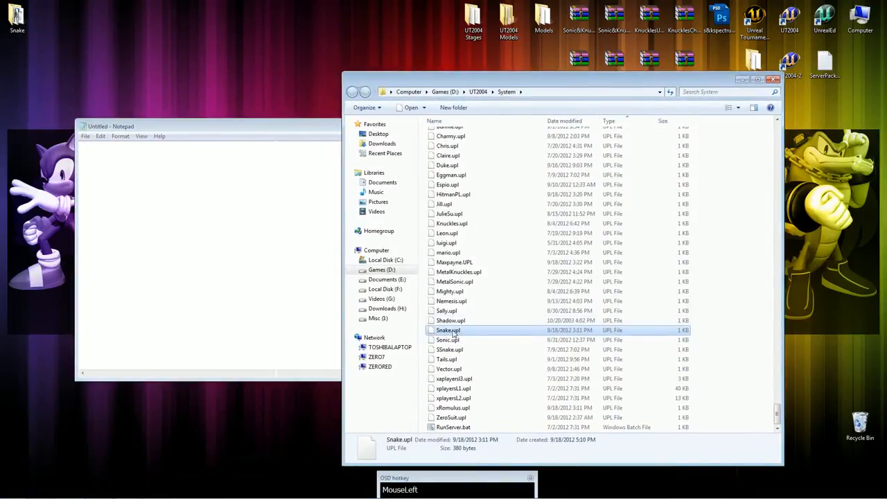
drag(451, 331, 247, 152)
drag(305, 127, 237, 86)
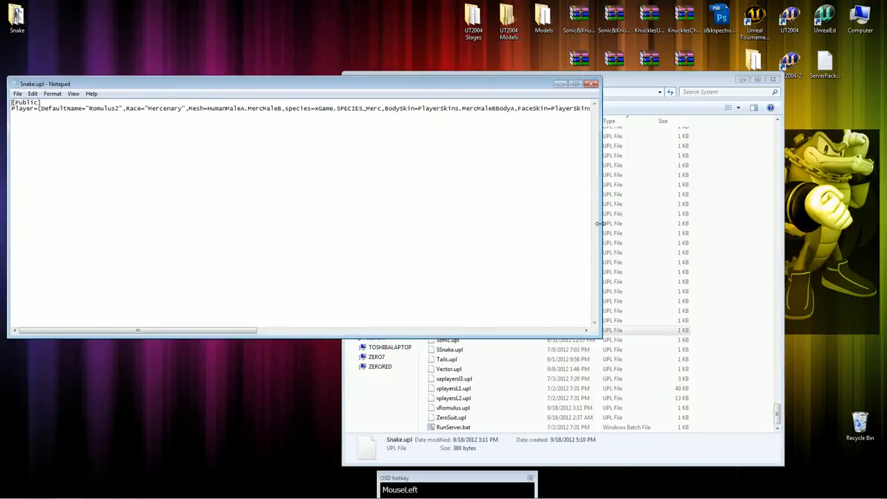
drag(602, 242, 858, 251)
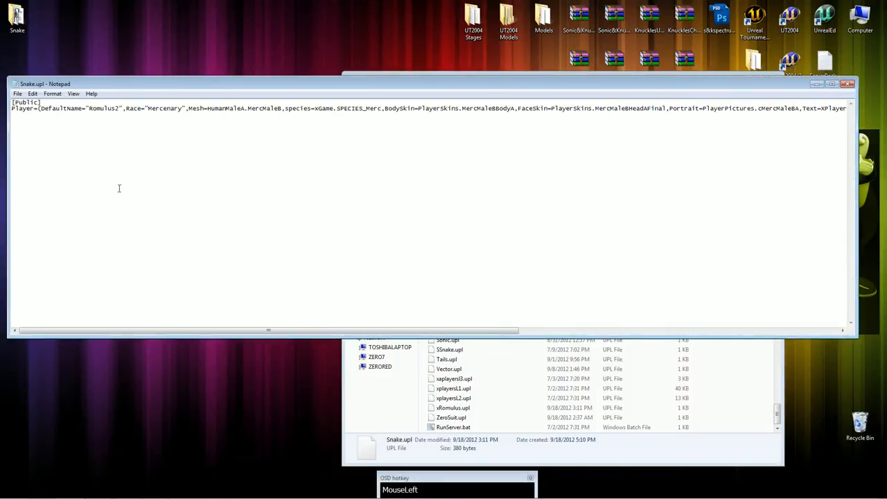
Change the DefaultName value in the Player line to "Snake".
drag(90, 108, 107, 110)
text(SolidSn)
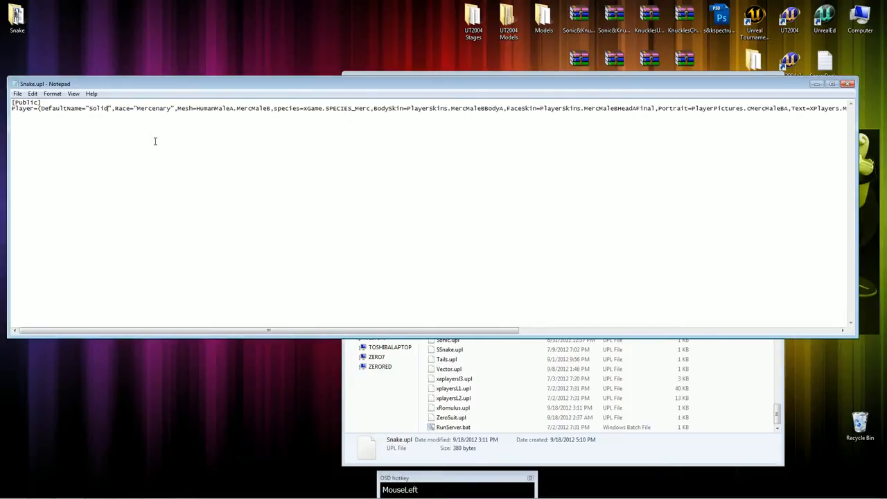
key(BackSpace)
key(BackSpace)
key(BackSpace)
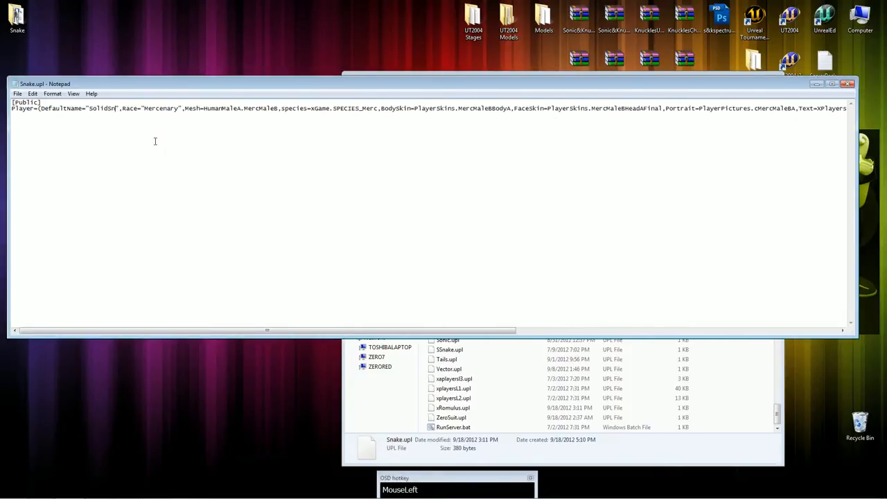
key(BackSpace)
key(BackSpace)
key(BackSpace)
text(nake)
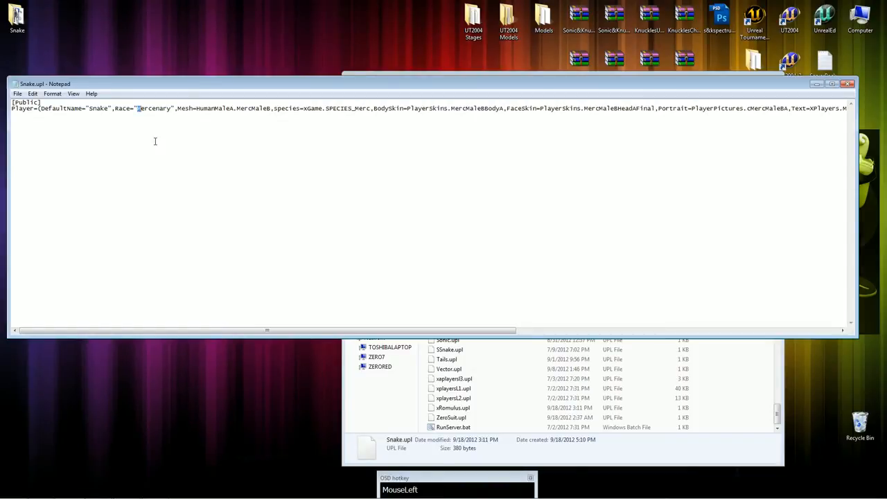
Replace the Race value in the Player line with "Metal Gear Solid".
drag(155, 141, 155, 142)
text(Metal )
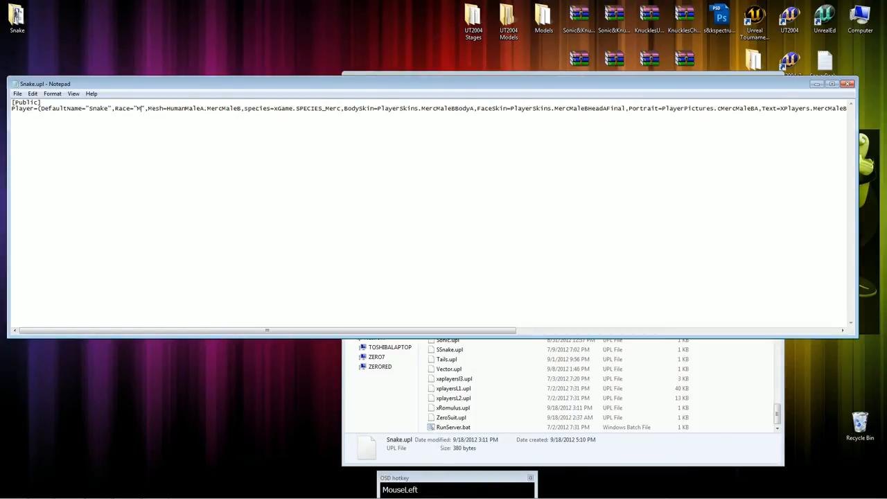
text(Gear Solid)
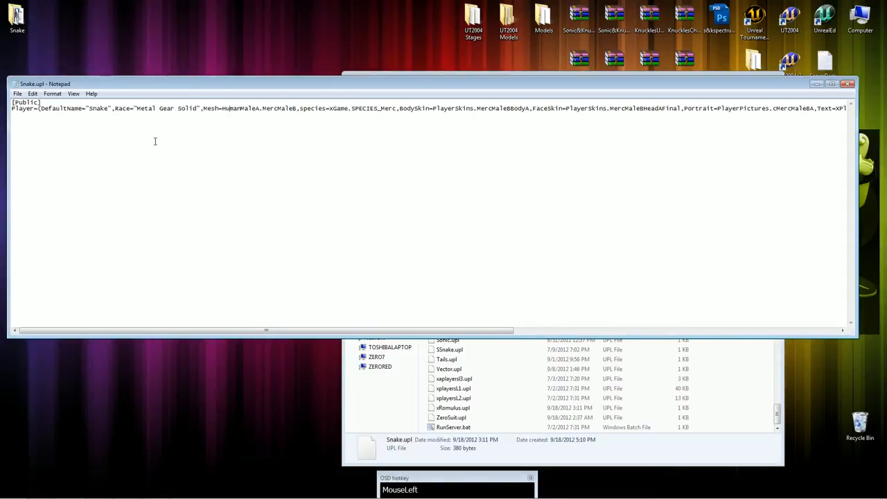
Replace the Mesh reference in the Player line with Snake.snake1.
key(Left)
key(shift+Right)
key(shift+Right)
key(shift+Right)
key(shift+Right)
key(shift+Right)
key(shift+Right)
key(shift+Right)
key(shift+Right)
key(shift+Right)
key(shift+Right)
key(shift+Right)
key(shift+Right)
key(shift+Right)
key(shift+Right)
key(shift+Right)
key(shift+Right)
key(shift+Right)
key(shift+Right)
key(shift+Right)
key(shift+Right)
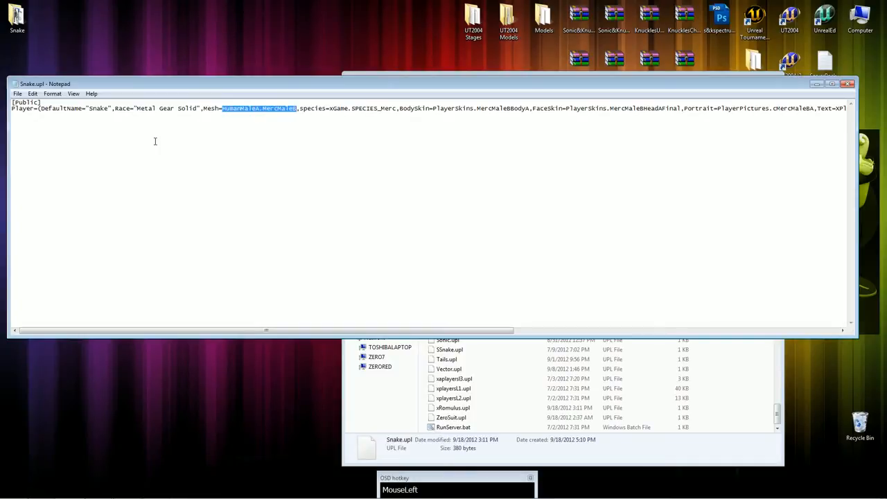
text(Snake.sna)
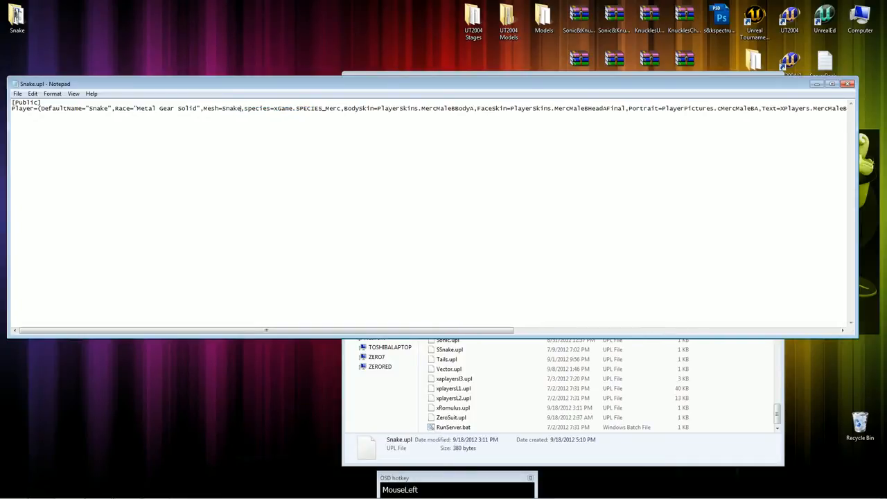
text(ke1)
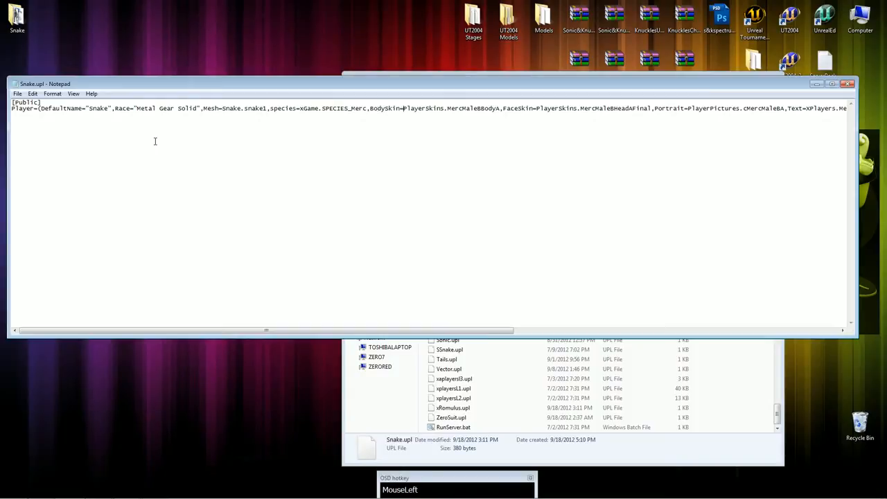
Replace the PlayerSkins package name in the BodySkin value with SnakeTex.
key(shift+Right)
key(shift+Right)
key(shift+Right)
key(shift+Right)
key(shift+Right)
key(shift+Right)
key(shift+Right)
text(SnakeTex)
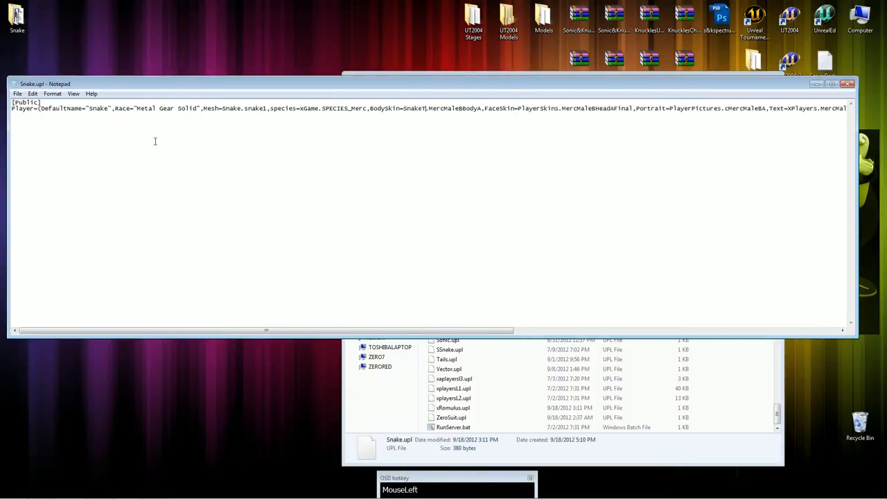
key(shift+Right)
key(shift+Right)
key(shift+Right)
key(shift+Right)
key(shift+Right)
key(shift+Right)
key(shift+Right)
key(shift+Right)
key(shift+Right)
key(shift+Right)
key(shift+Right)
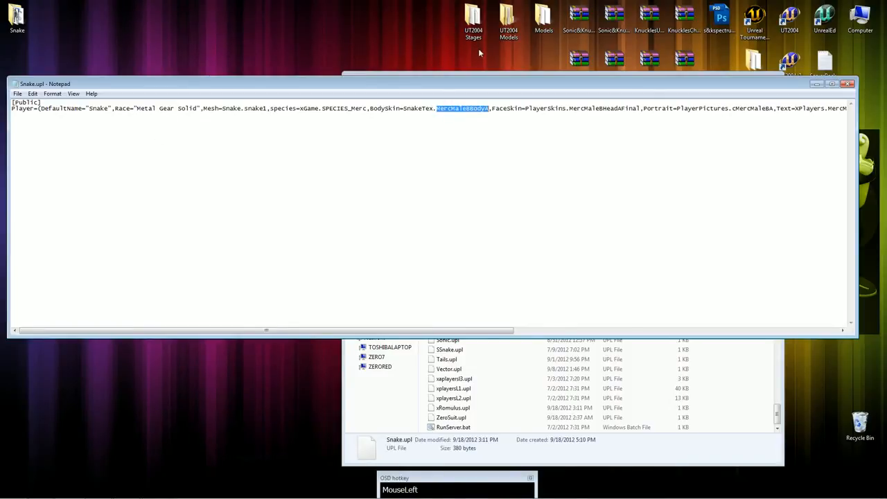
Open snake3.ms3d from the desktop Snake folder in MilkShape 3D, examine the names and order of its materials, and close it.
double_click(4, 32)
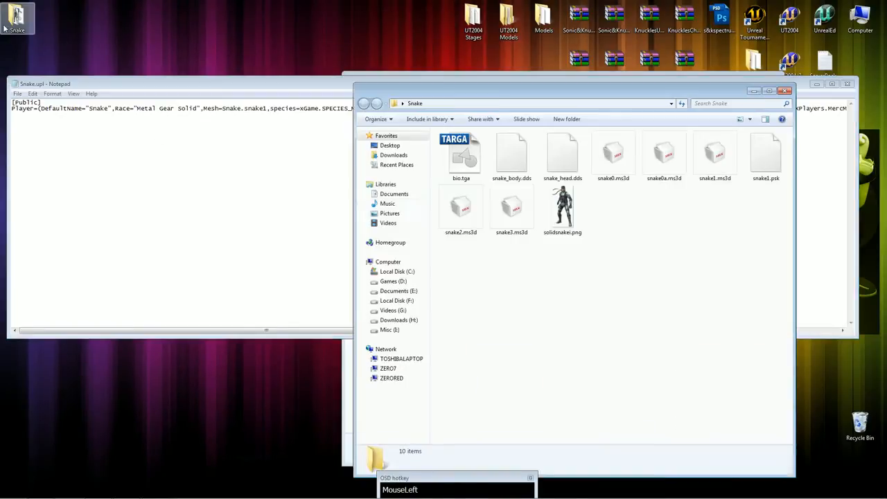
double_click(512, 208)
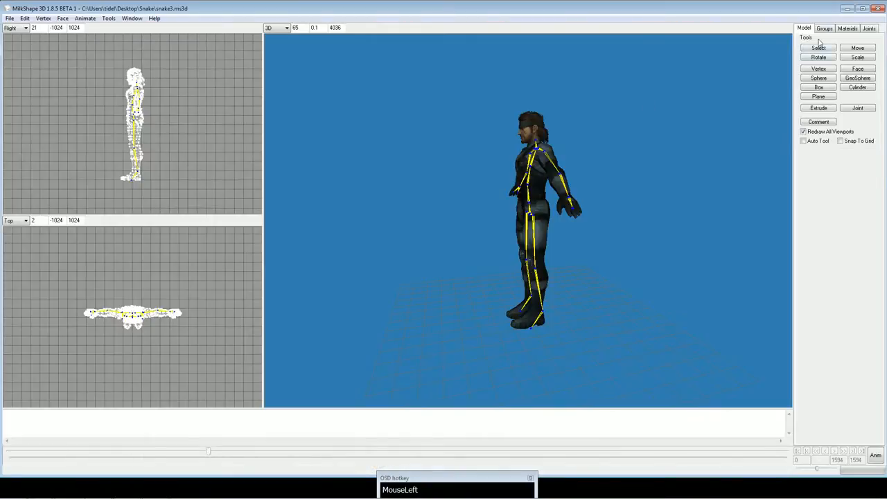
click(847, 29)
click(818, 38)
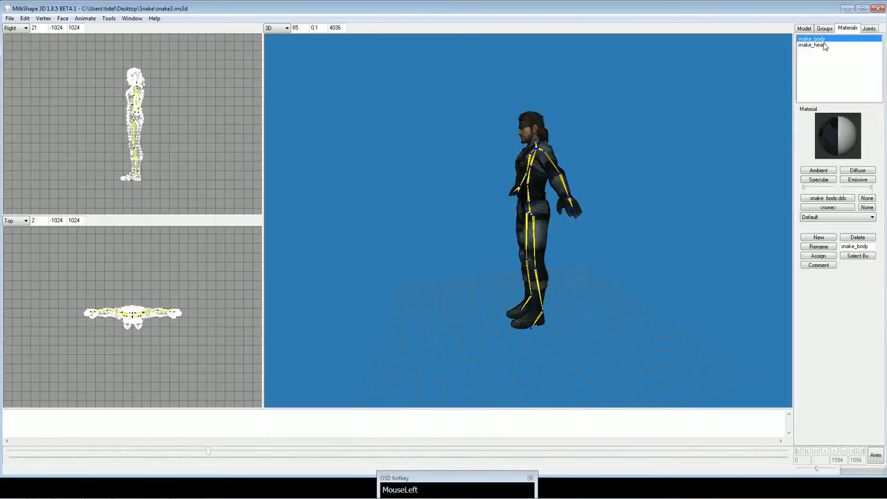
click(825, 44)
click(824, 39)
click(824, 44)
click(825, 39)
click(824, 44)
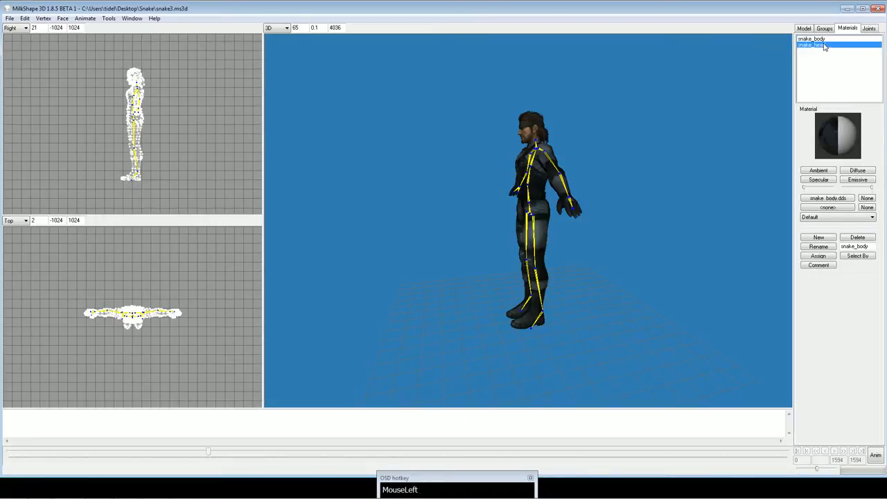
click(825, 39)
click(885, 8)
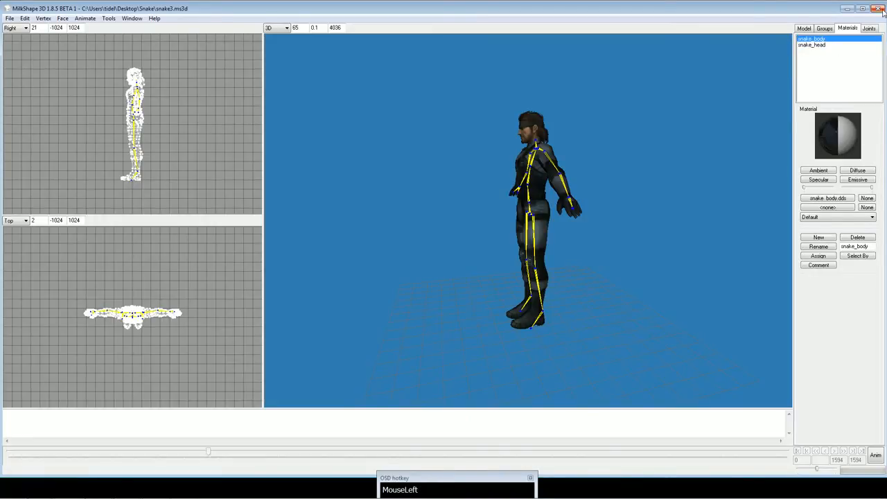
click(883, 9)
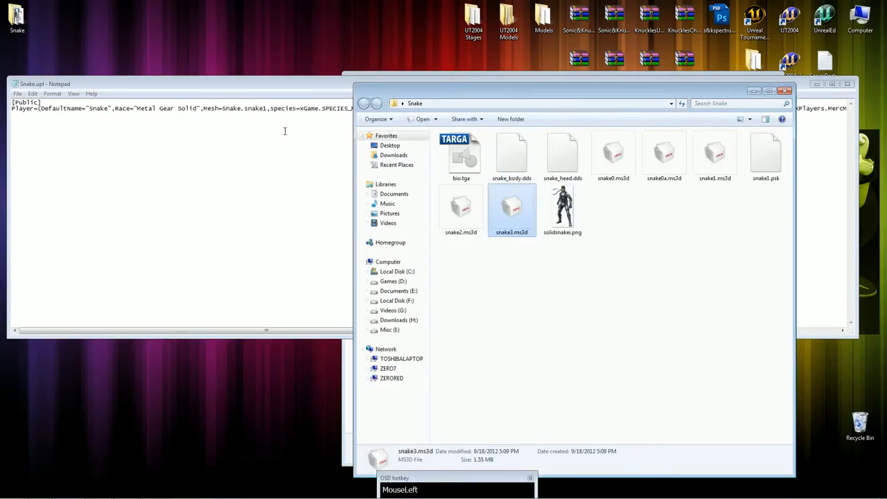
Replace the texture name in the BodySkin value with snake_body in the Snake.upl Notepad window.
click(267, 109)
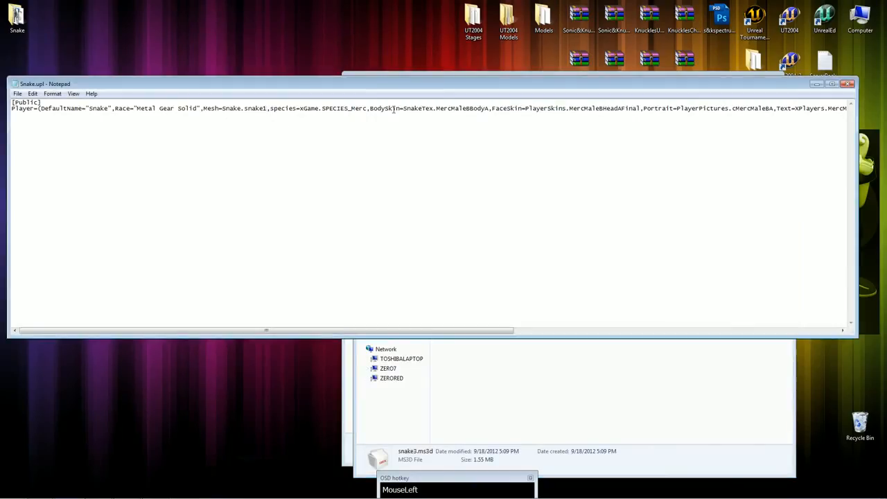
drag(436, 109, 490, 109)
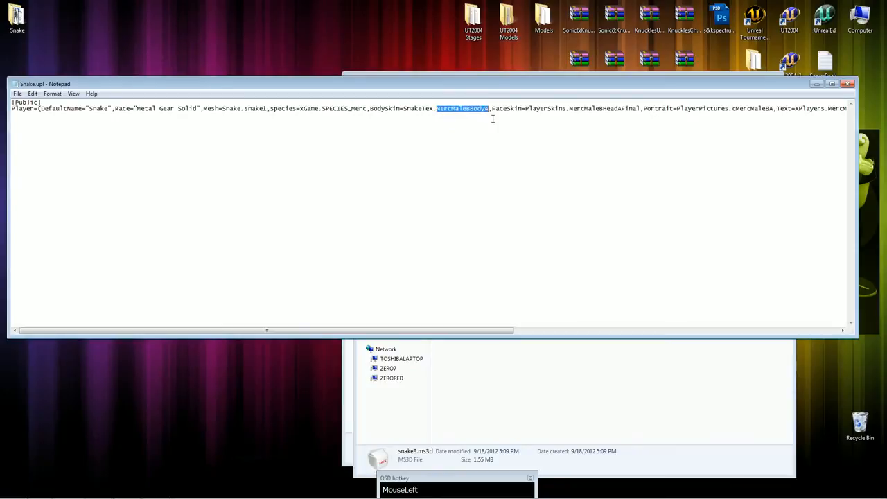
text(snake_b)
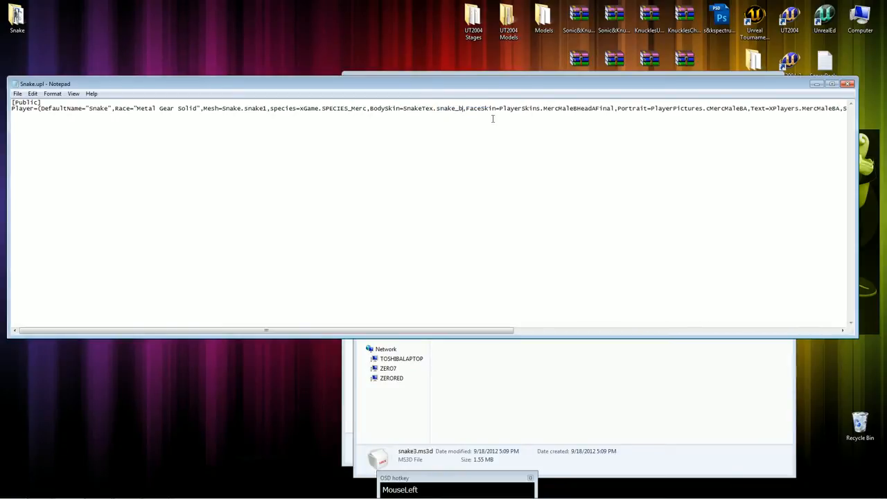
text(ody)
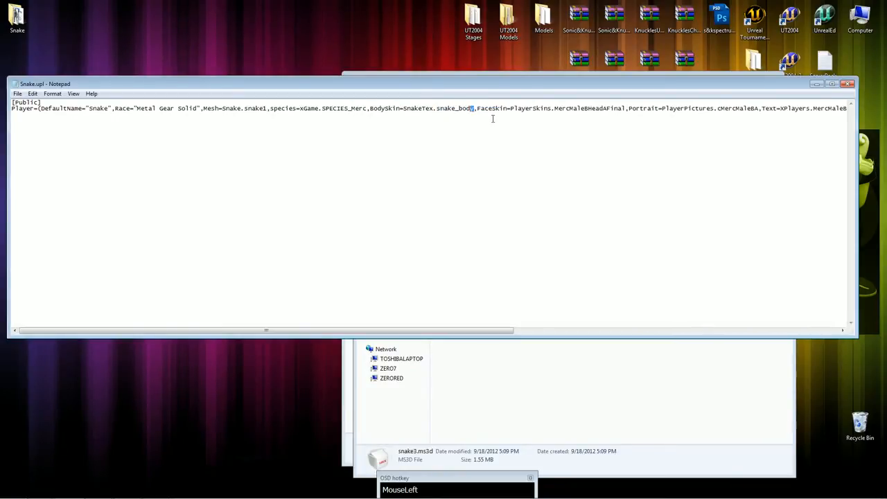
Copy the complete BodySkin value over the FaceSkin value and change its texture name to snake_head, giving SnakeTex.snake_head.
key(shift+Left)
key(shift+Left)
key(shift+Left)
key(shift+Left)
key(shift+Left)
key(shift+Left)
key(shift+Left)
key(shift+Left)
key(shift+Left)
key(shift+Left)
key(shift+Left)
key(shift+Left)
key(shift+Left)
key(shift+Left)
key(shift+Left)
key(shift+Left)
key(shift+Left)
key(shift+Left)
key(shift+Left)
key(shift+Left)
key(shift+Right)
key(shift+Right)
key(shift+Right)
key(shift+Right)
key(ctrl+c)
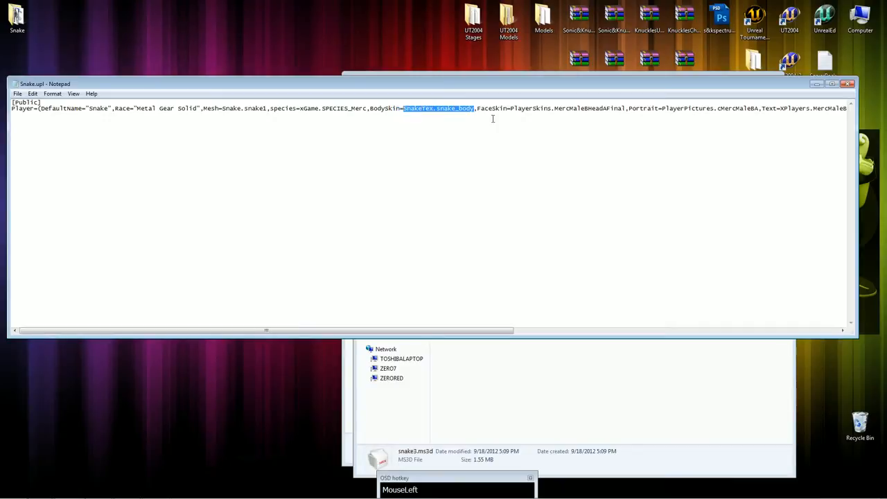
key(Left)
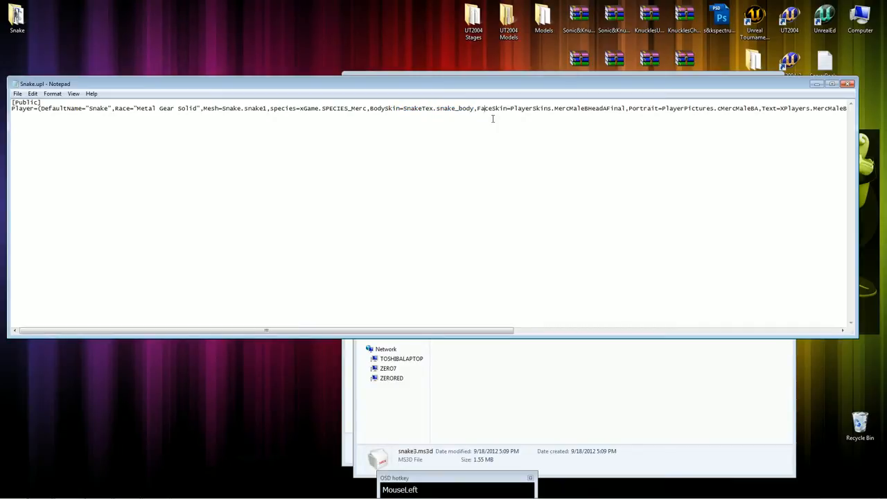
key(shift+Right)
key(shift+Right)
key(shift+Right)
key(shift+Right)
key(shift+Right)
key(shift+Right)
key(shift+Right)
key(shift+Right)
key(shift+Right)
key(shift+Right)
key(shift+Right)
key(shift+Right)
key(shift+Right)
key(shift+Right)
key(shift+Right)
key(shift+Right)
key(shift+Right)
key(shift+Right)
key(shift+Right)
key(shift+Right)
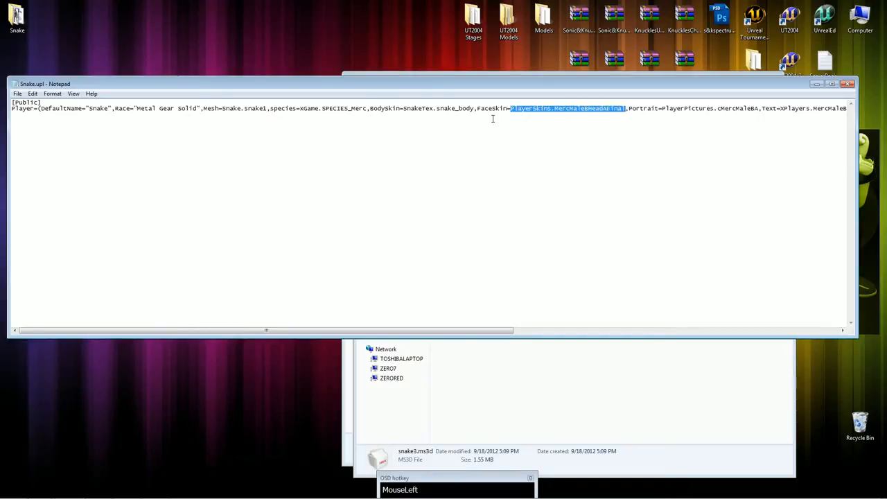
key(ctrl+v)
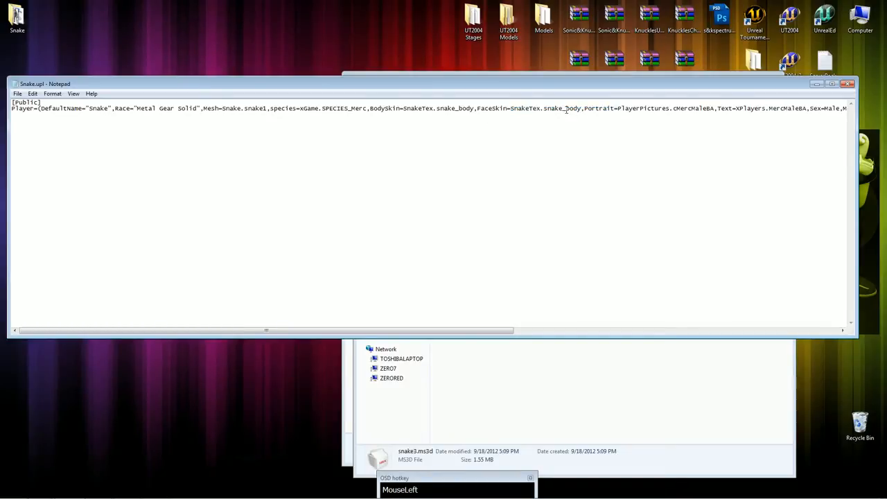
drag(566, 109, 579, 111)
text(head)
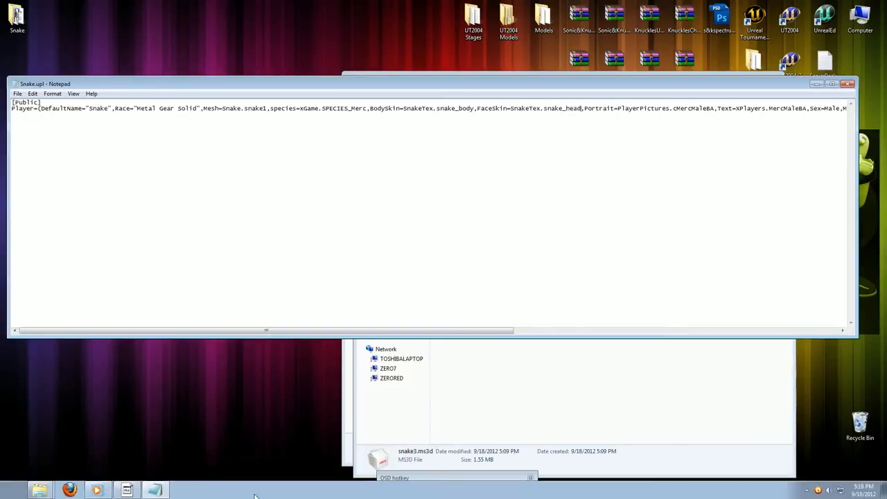
Reopen snake3.ms3d in MilkShape 3D to check the snake_head material, and return to the Snake.upl text in Notepad.
double_click(29, 23)
double_click(515, 215)
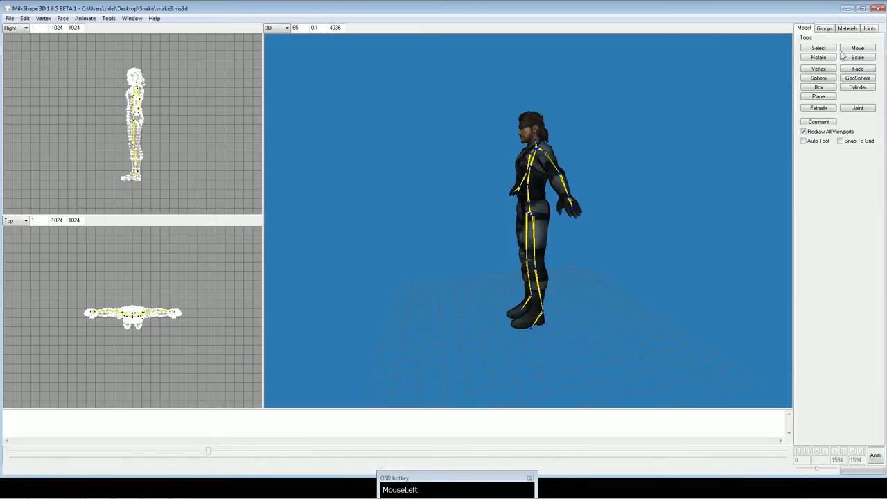
click(847, 28)
click(843, 43)
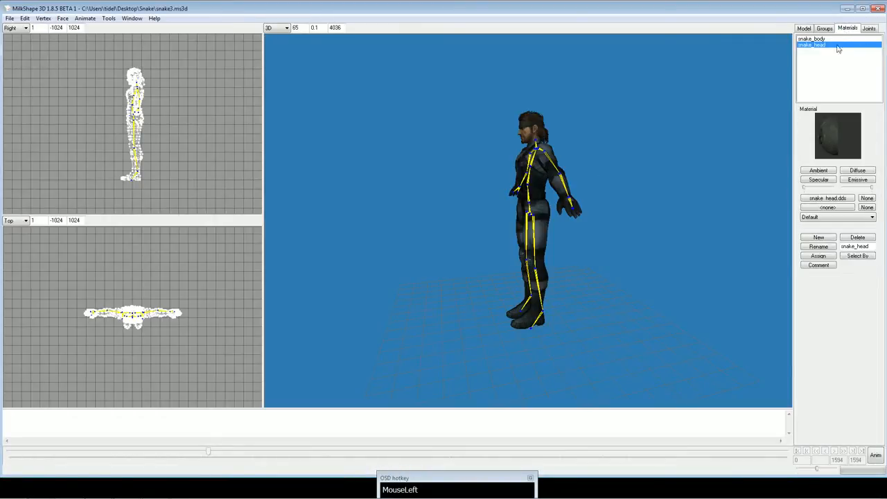
click(879, 8)
click(298, 173)
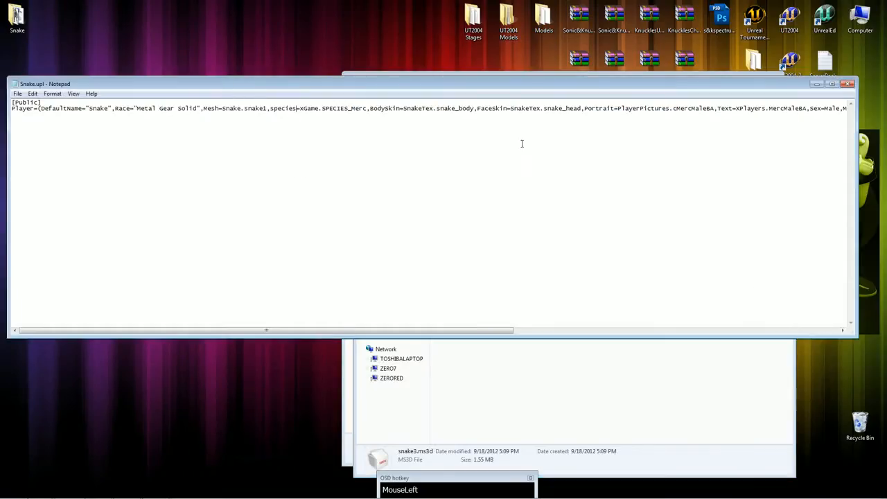
Replace the Portrait value in the Player line with SnakeTex.bio.
drag(510, 331, 574, 332)
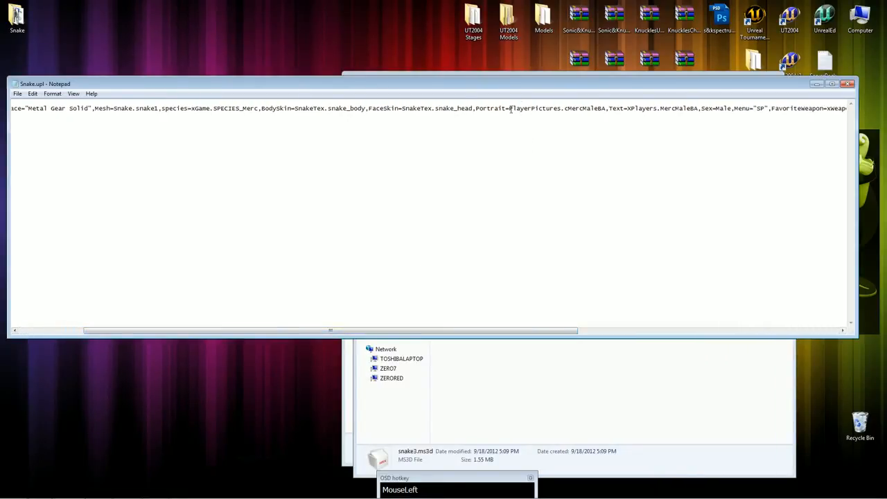
drag(523, 116, 597, 124)
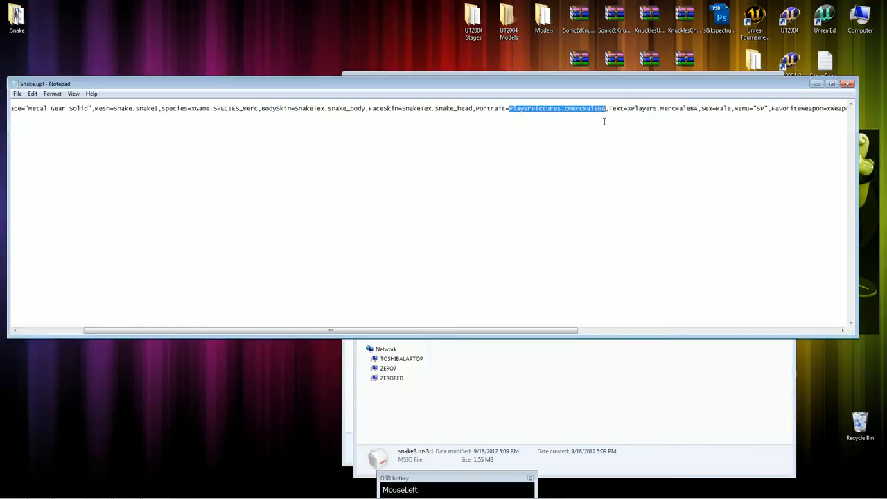
key(ctrl+v)
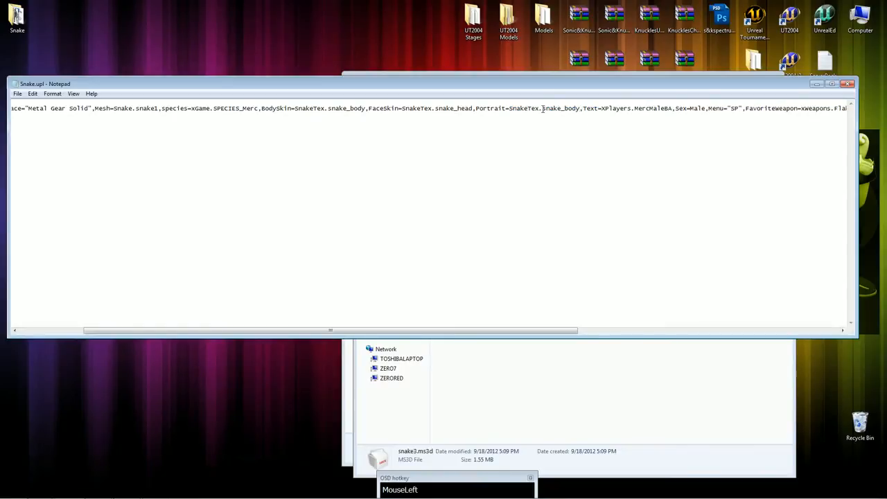
drag(543, 109, 575, 116)
text(bio)
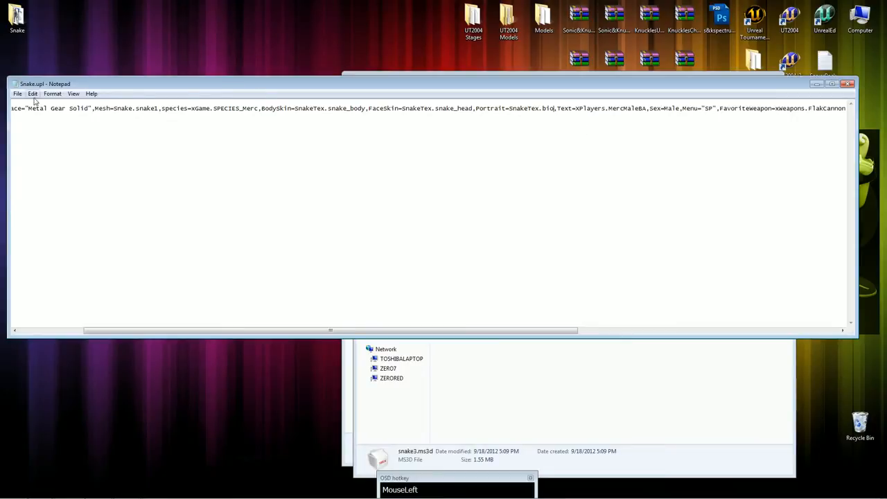
Replace the Text value in the Player line with the quoted biography "Name: David Hayter".
drag(531, 331, 631, 332)
drag(416, 108, 479, 127)
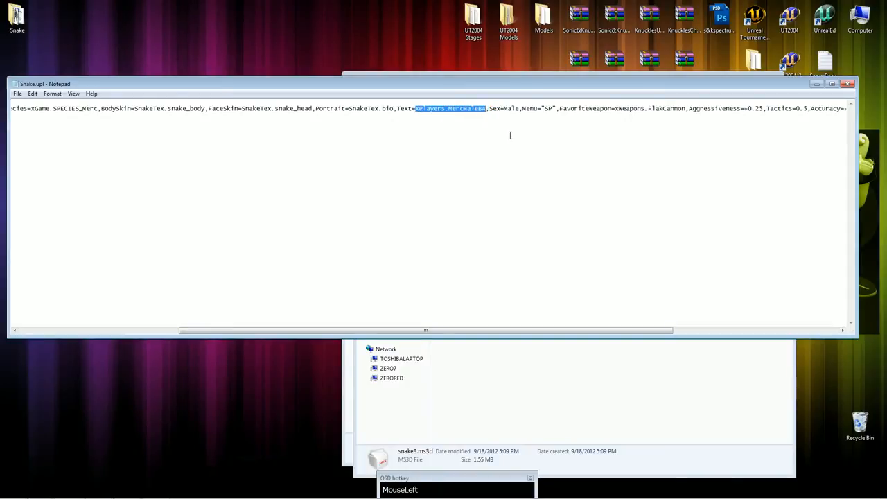
text(")
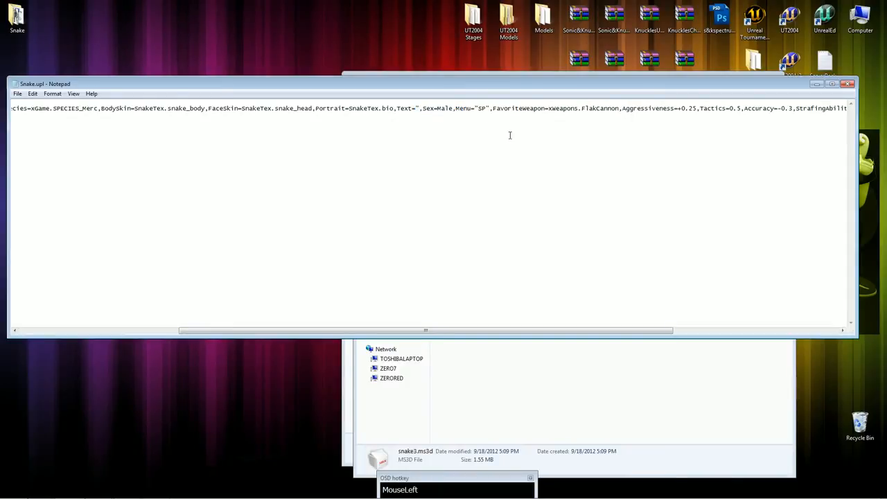
text(Name: Dav)
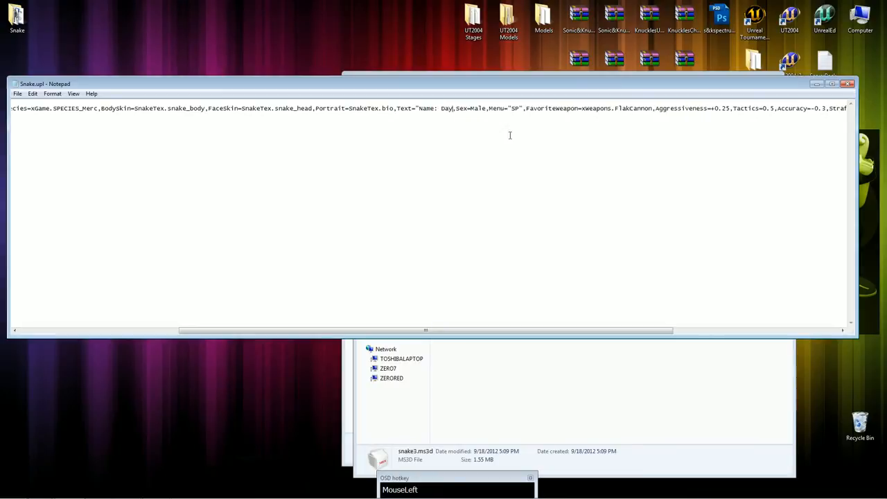
text(id Hay)
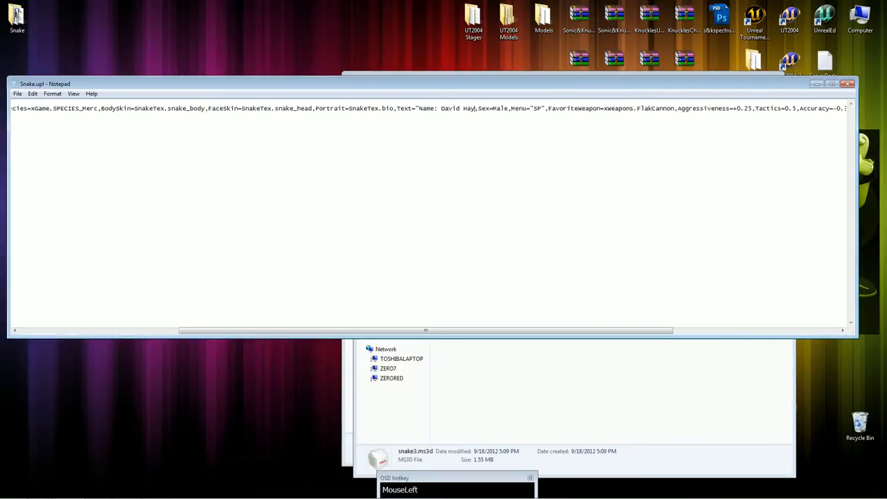
text(ter")
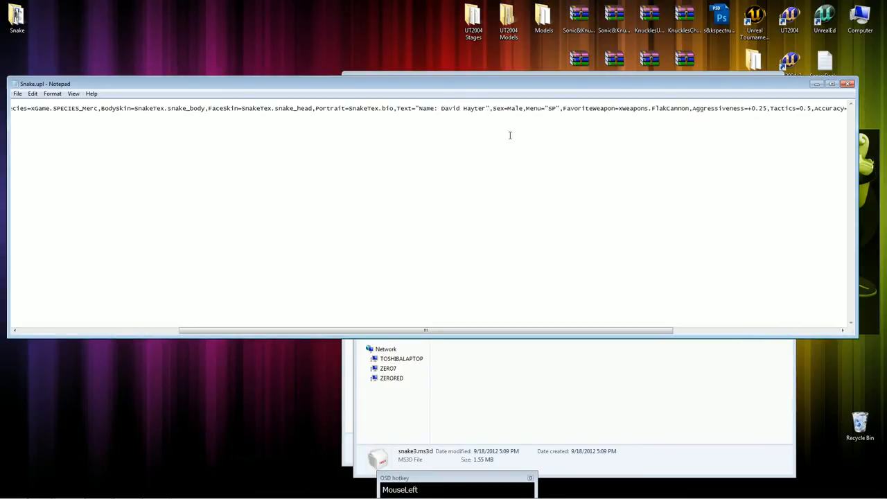
Look up David Hayter on Google in Firefox, close the browser and view the rest of the Player line in Notepad.
drag(442, 112, 485, 115)
key(ctrl+c)
click(69, 491)
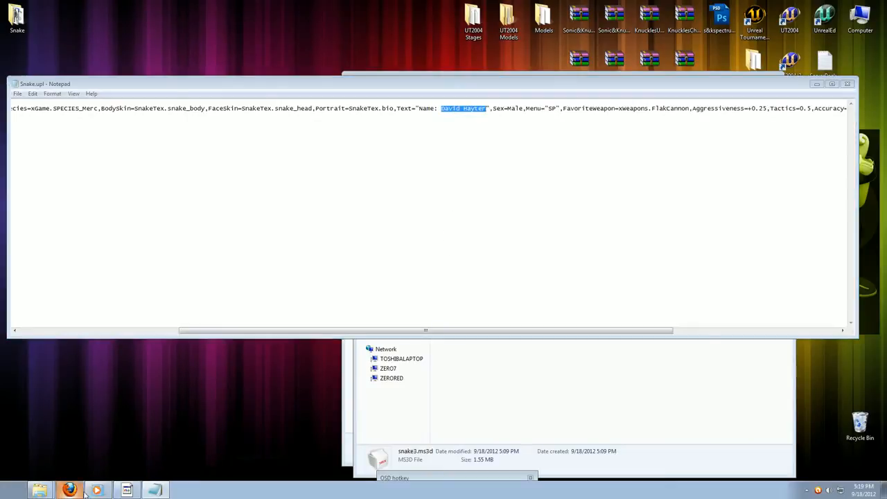
click(426, 274)
key(ctrl+v)
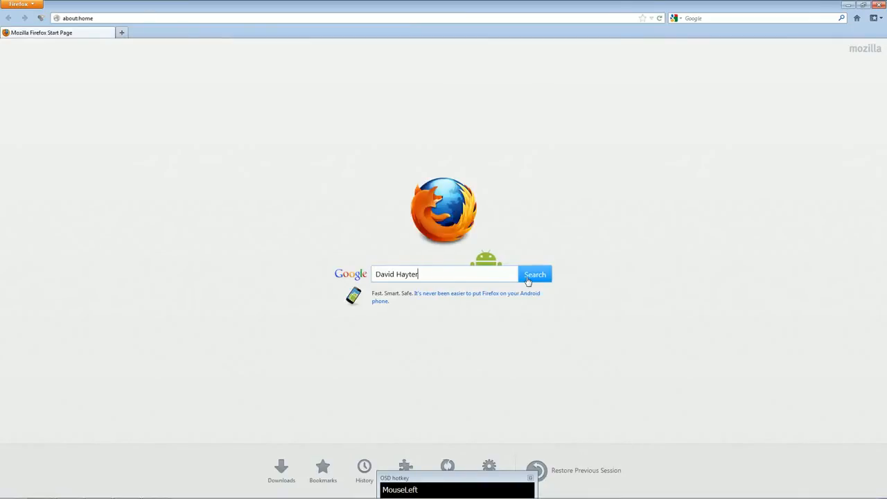
click(529, 277)
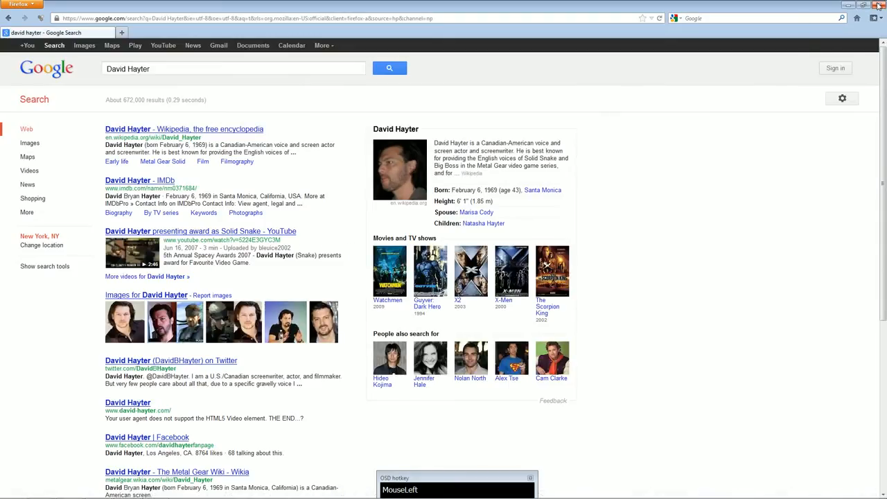
click(878, 5)
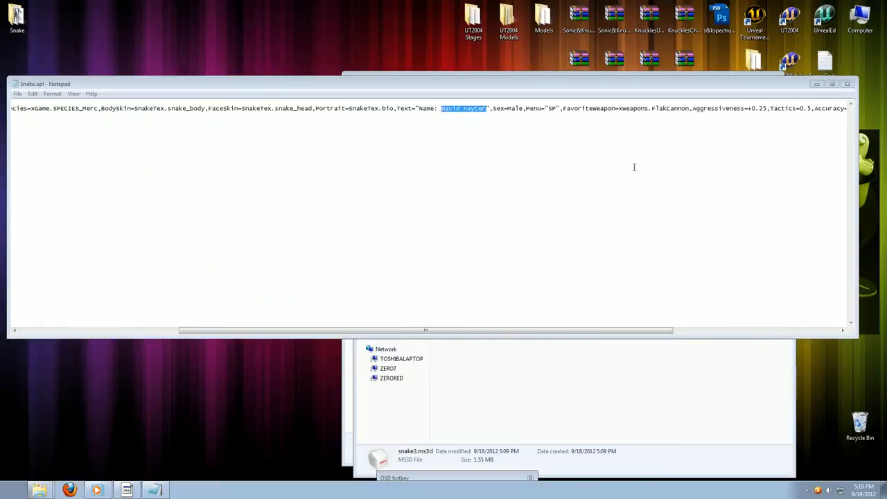
click(553, 109)
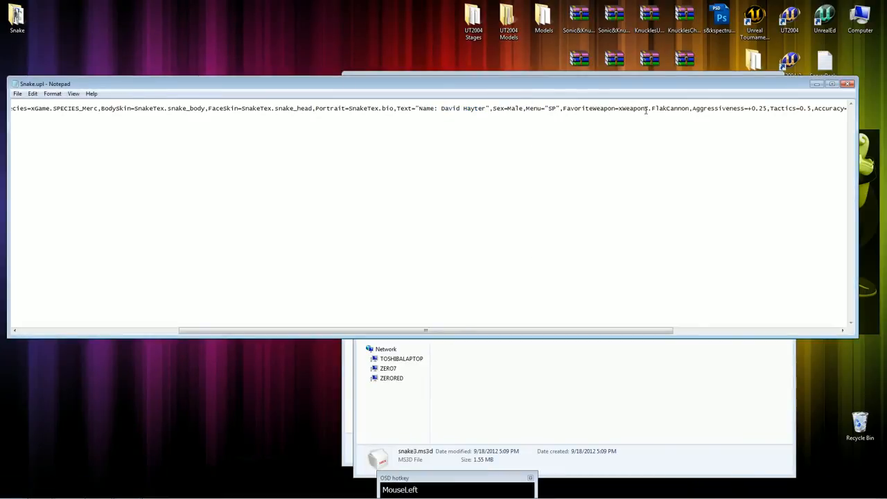
drag(645, 331, 784, 332)
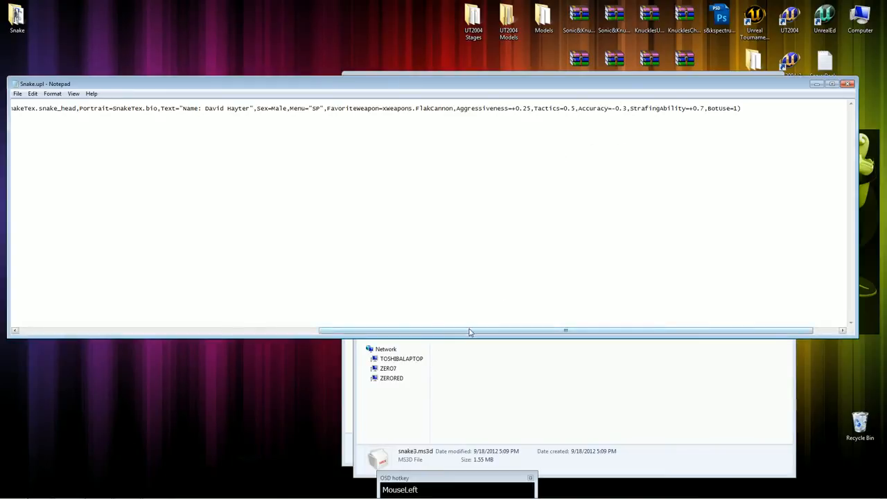
Try inserting a Voice= entry before FavoriteWeapon in the Player line of Snake.upl.
drag(490, 334, 540, 334)
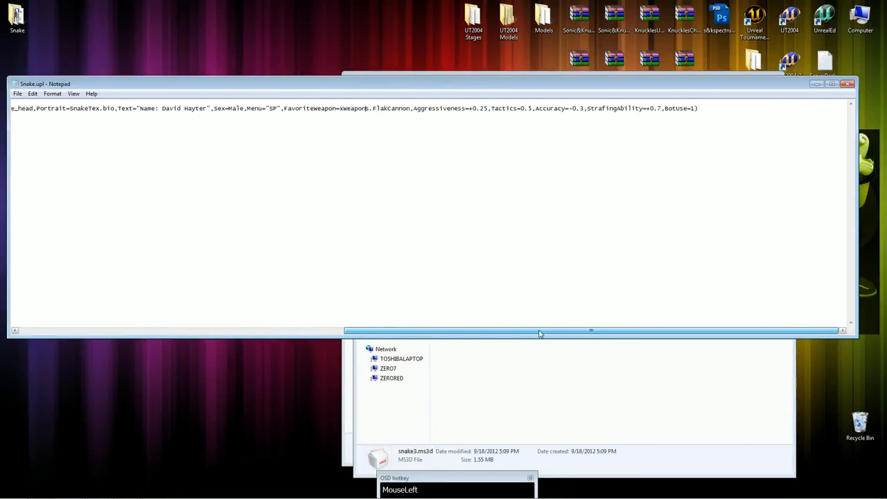
click(748, 148)
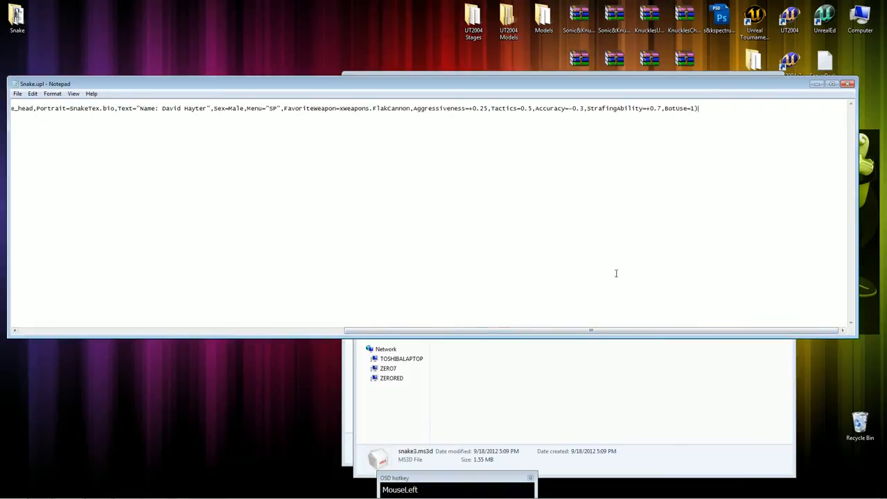
click(508, 279)
drag(461, 334, 457, 335)
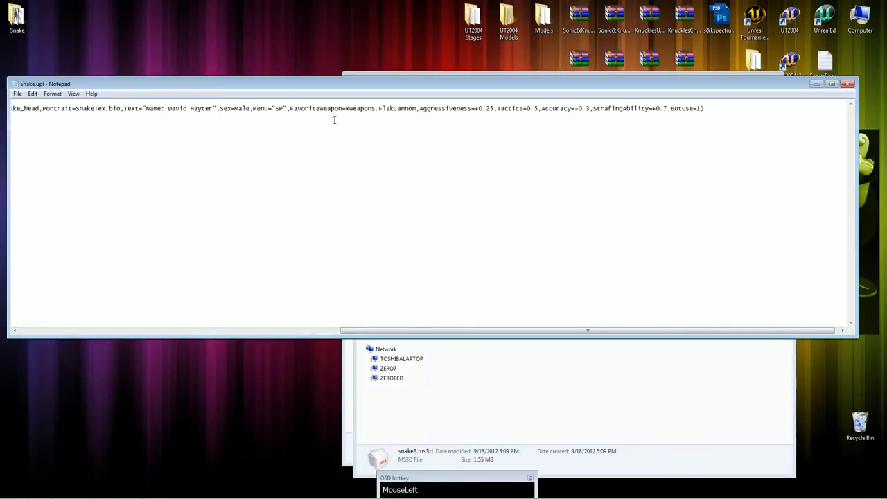
text(Voice=)
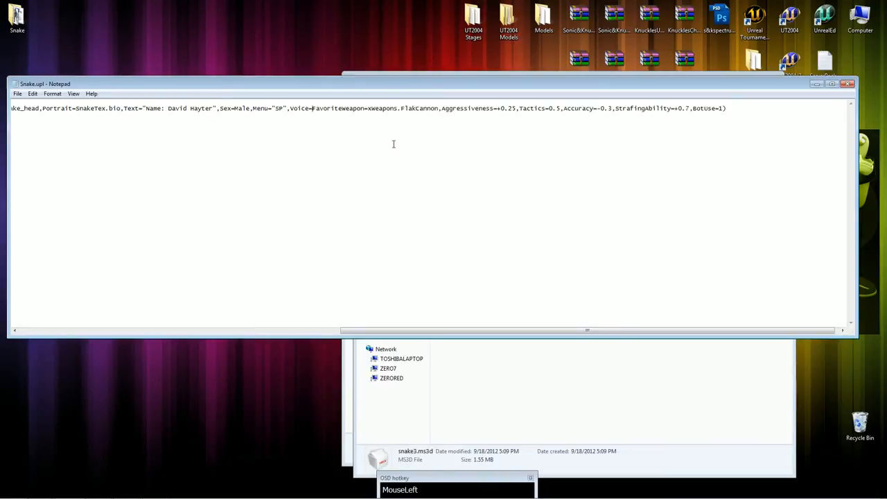
key(BackSpace)
key(BackSpace)
key(BackSpace)
key(BackSpace)
key(BackSpace)
key(BackSpace)
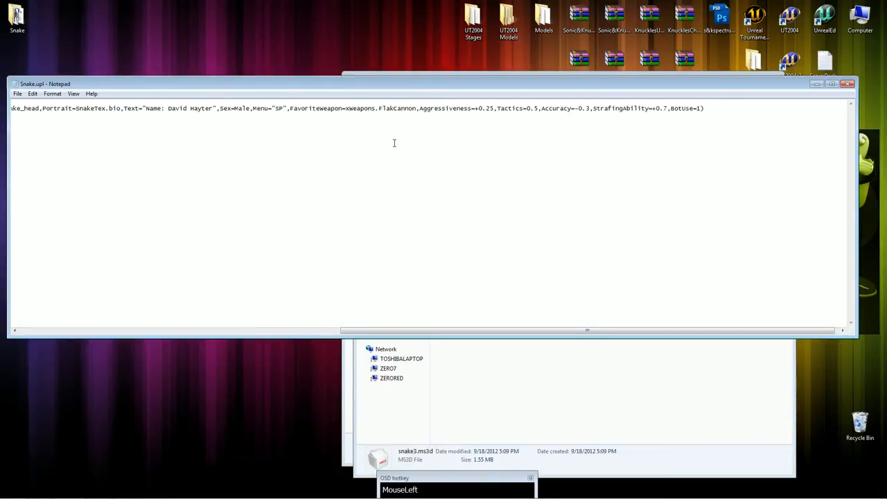
Save the edited Snake.upl file.
drag(28, 84, 66, 92)
click(55, 102)
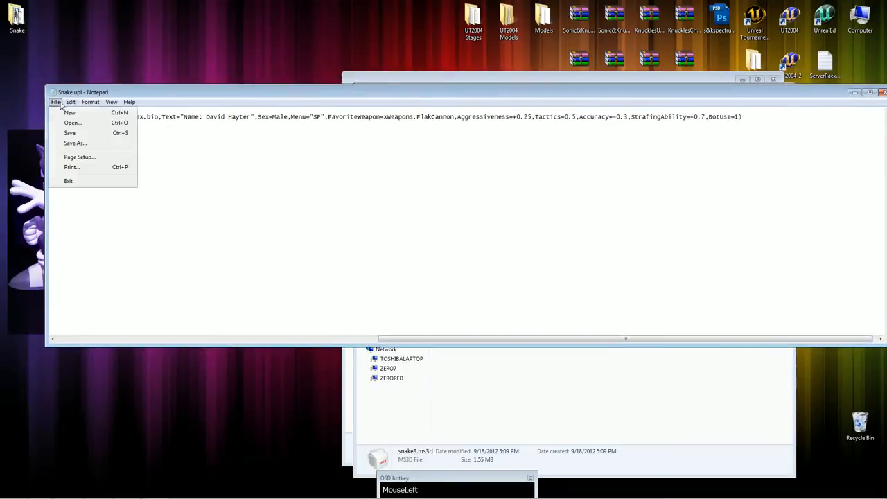
click(70, 131)
Return to the UT2004 System folder and open Chris.upl as a reference player file.
click(534, 377)
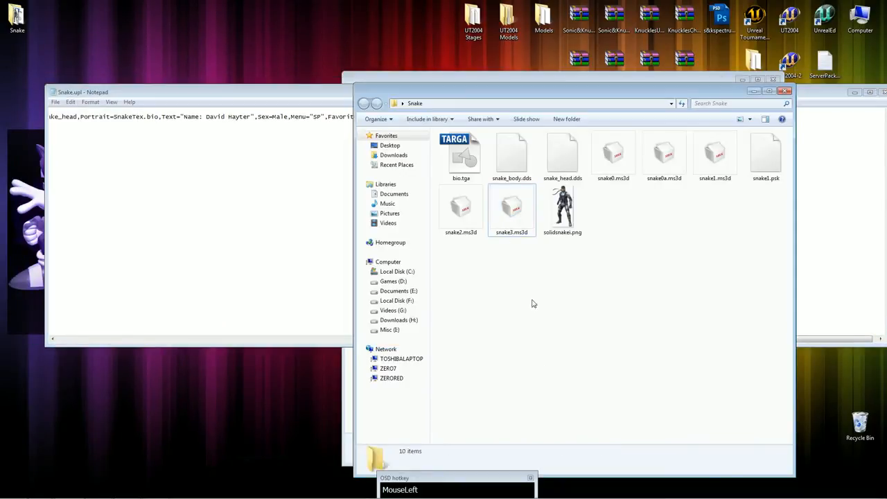
drag(484, 97, 408, 147)
click(709, 140)
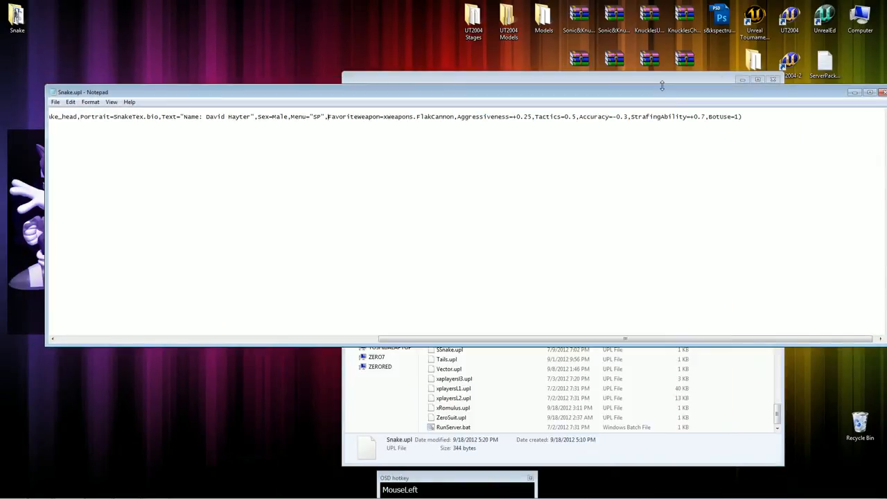
click(662, 79)
click(573, 214)
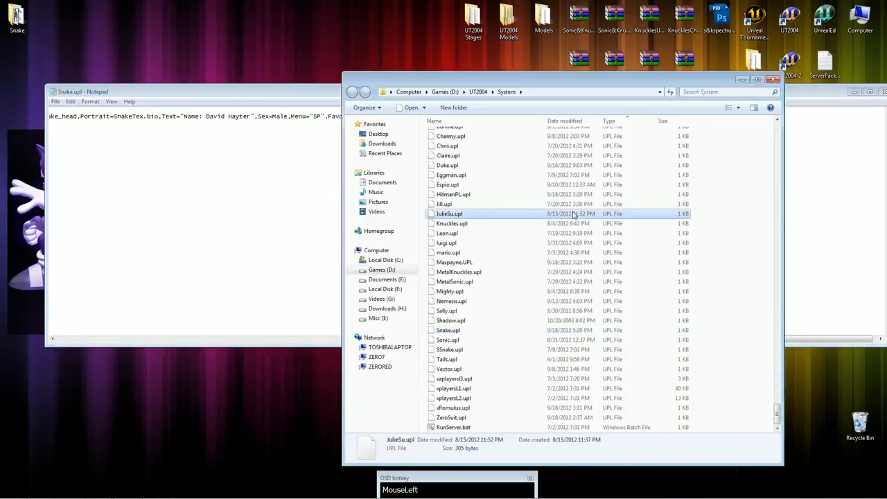
click(445, 204)
click(447, 165)
click(450, 155)
double_click(449, 146)
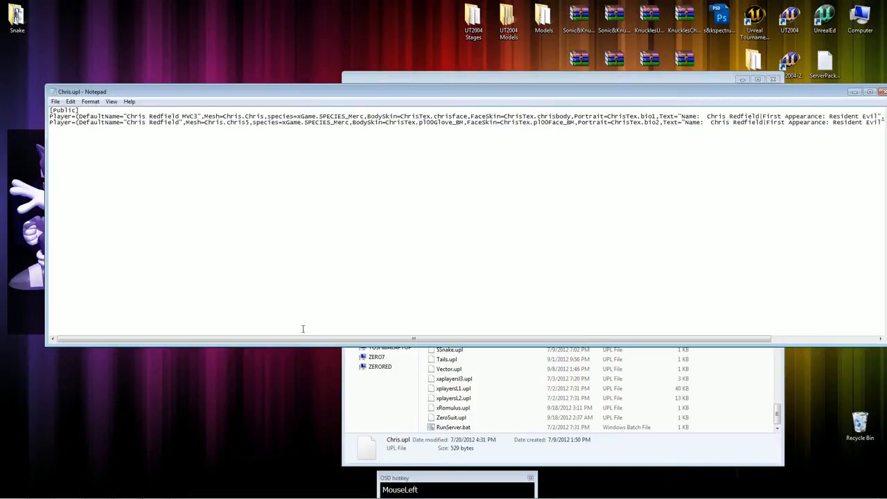
Find and select the Ragdoll=Male entry at the end of the second Player line in Chris.upl.
drag(301, 338, 547, 337)
drag(815, 90, 690, 109)
drag(712, 140, 741, 140)
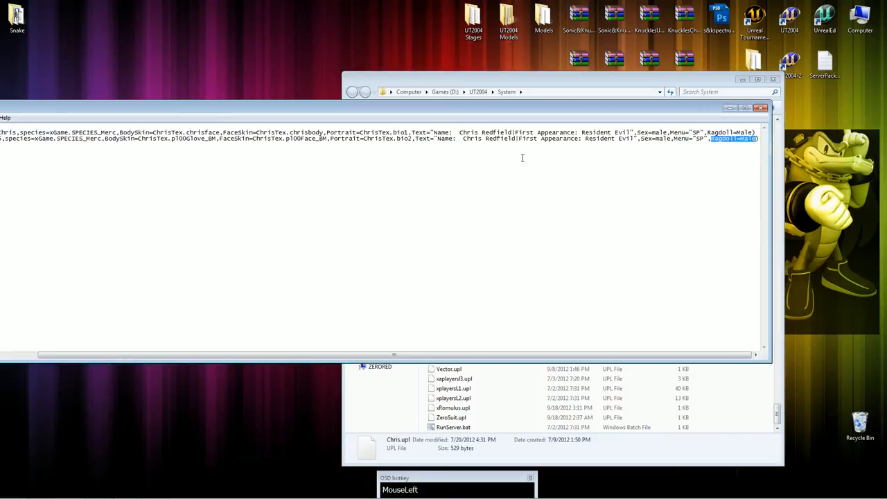
drag(405, 112, 500, 109)
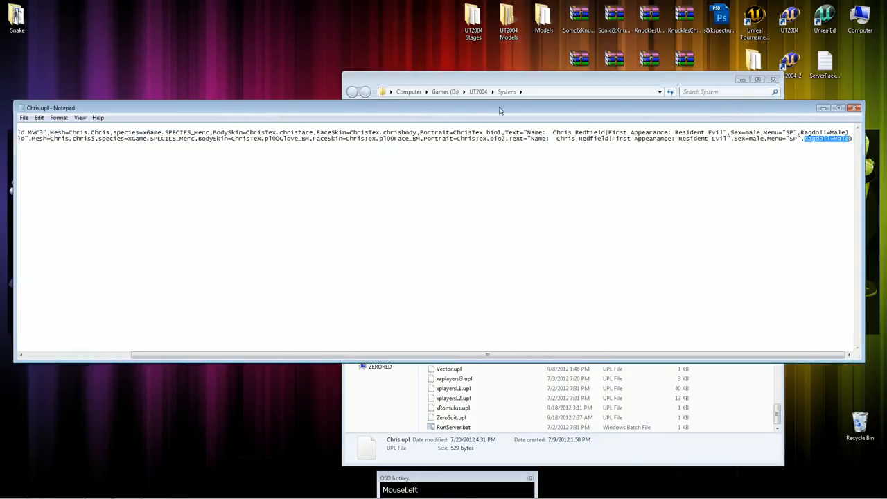
Reopen Snake.upl from the System folder in Notepad and add Ragdoll=Male after BotUse=1 inside the Player line's closing parenthesis.
click(543, 86)
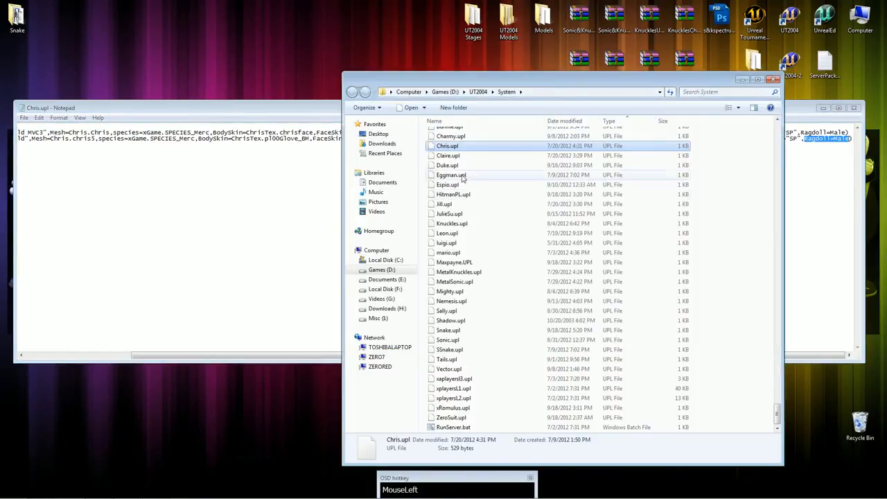
key(s)
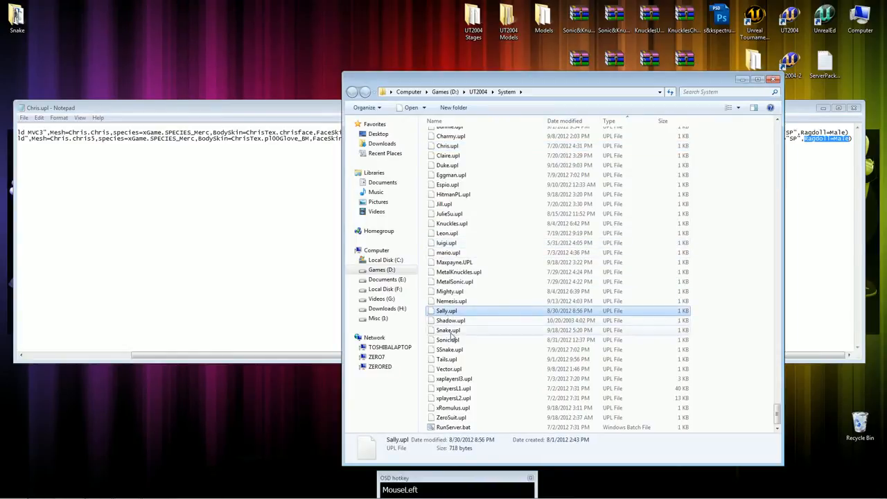
drag(450, 331, 263, 112)
click(257, 175)
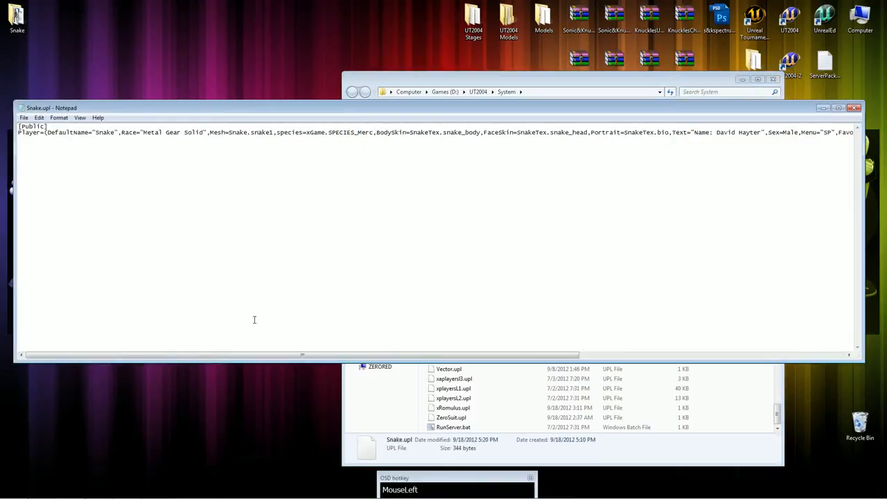
drag(284, 355, 550, 360)
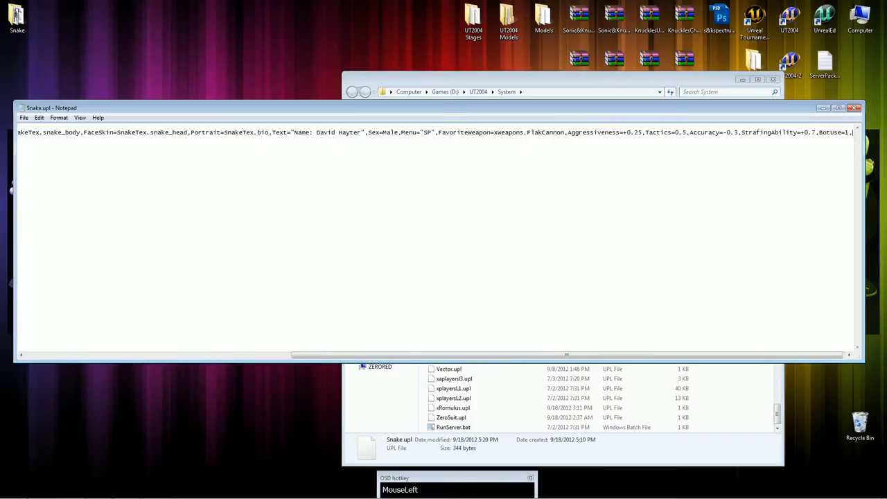
text(Ragdoll=Male)
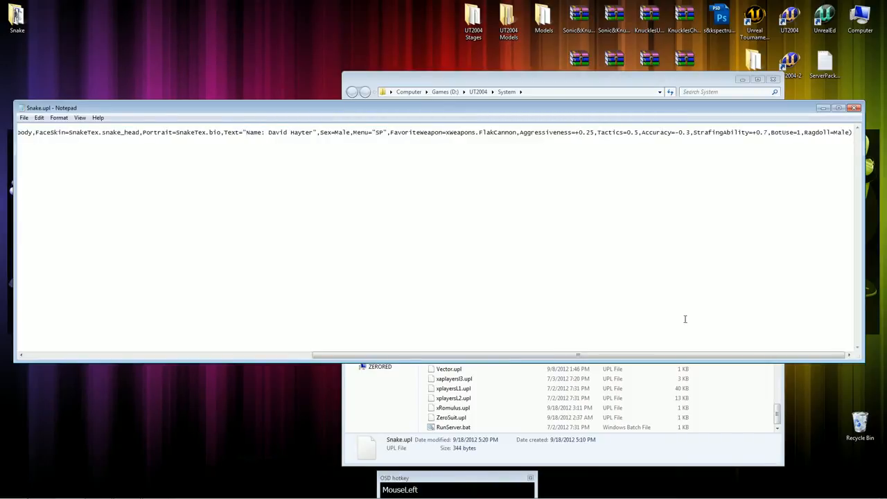
Save Snake.upl, then close it and the System folder.
drag(698, 356, 367, 356)
click(22, 119)
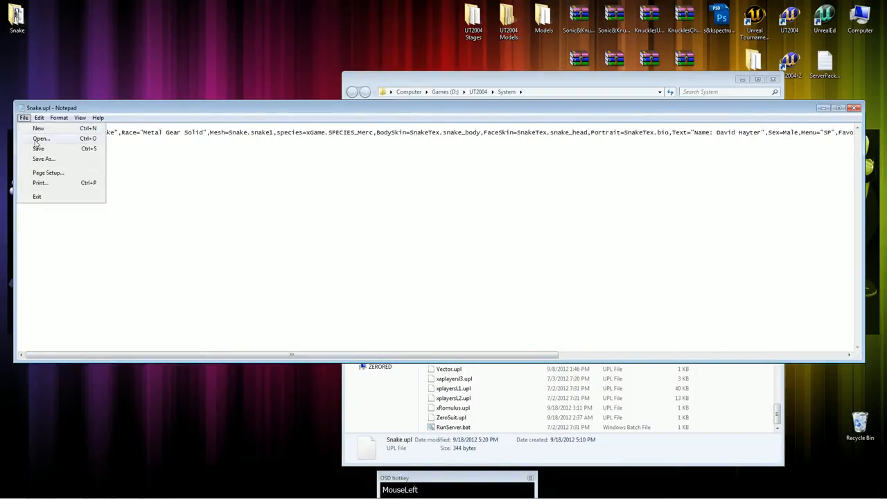
click(39, 146)
click(855, 108)
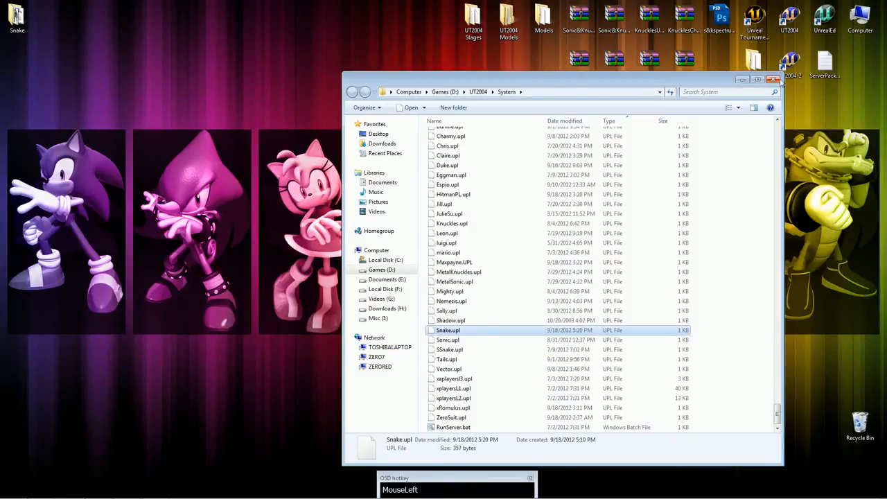
click(774, 79)
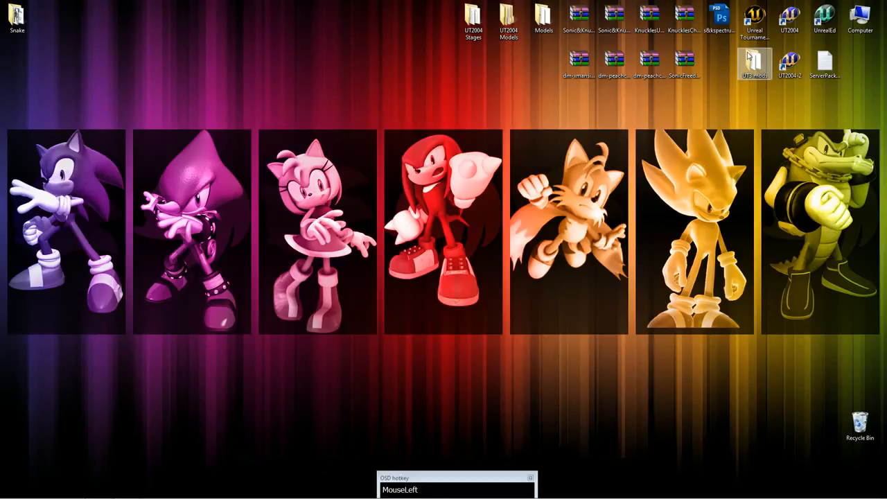
Launch UT2004, skip the intro and open the Player settings.
double_click(782, 21)
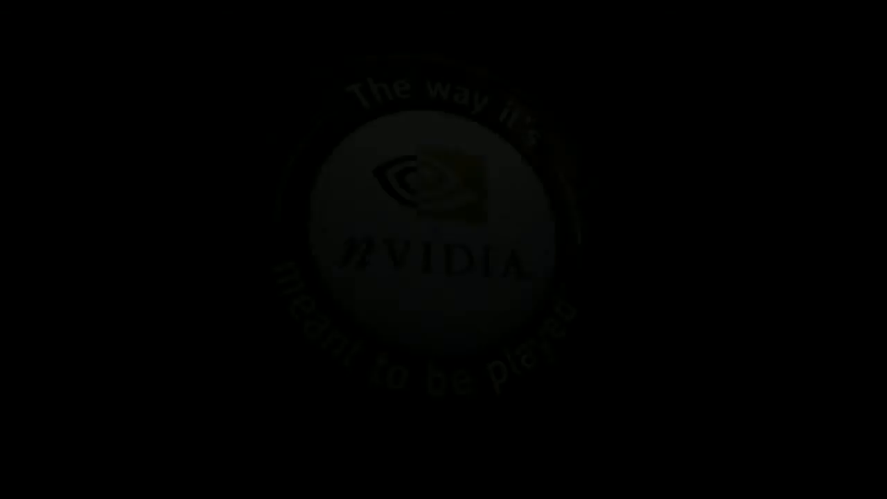
key(Escape)
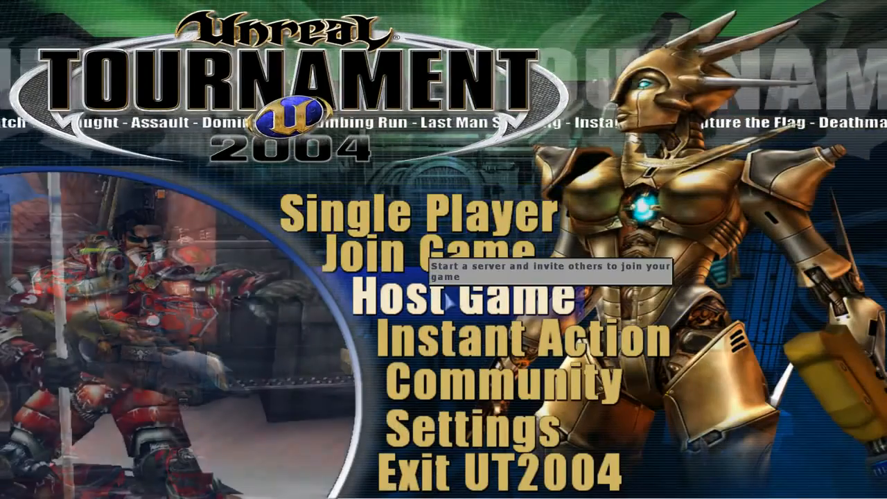
click(448, 300)
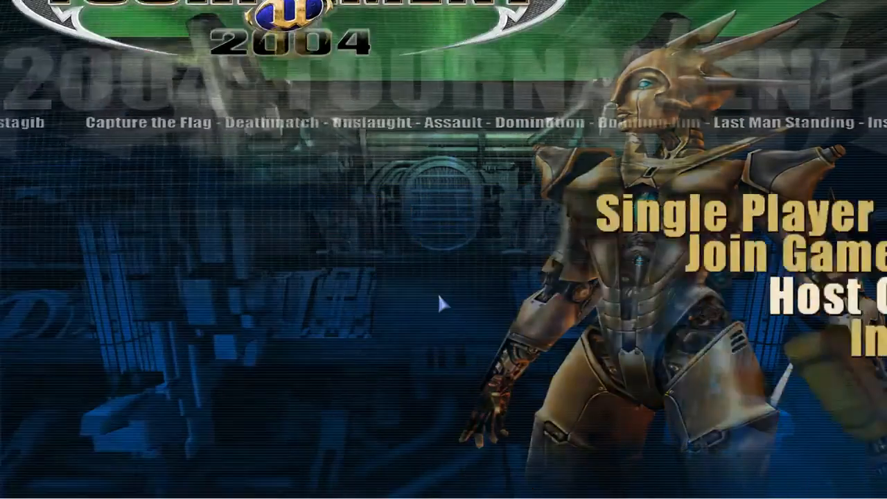
click(391, 268)
click(825, 491)
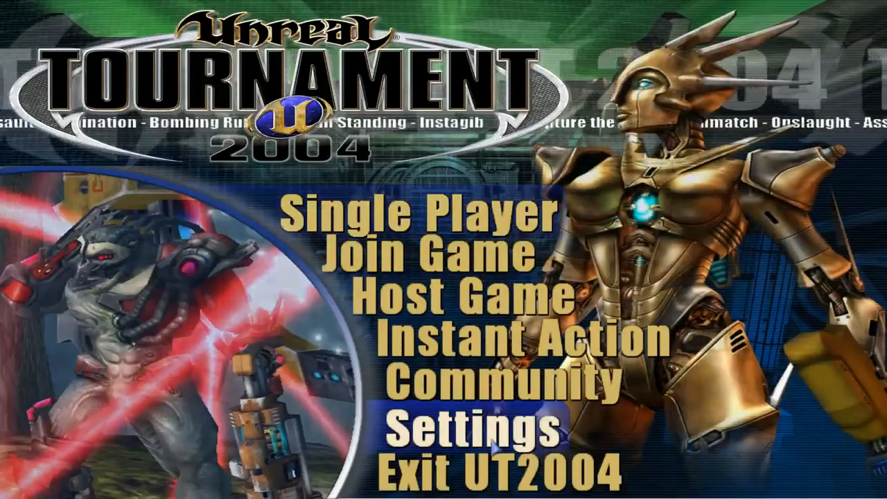
click(489, 438)
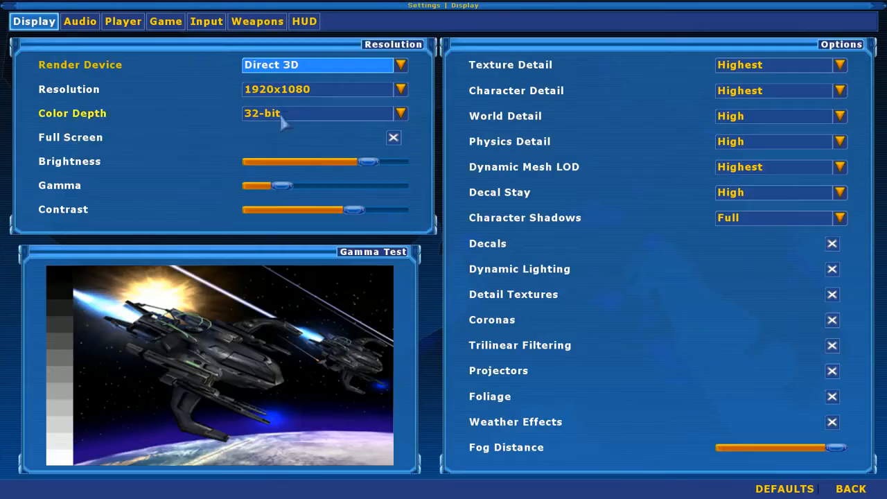
click(136, 28)
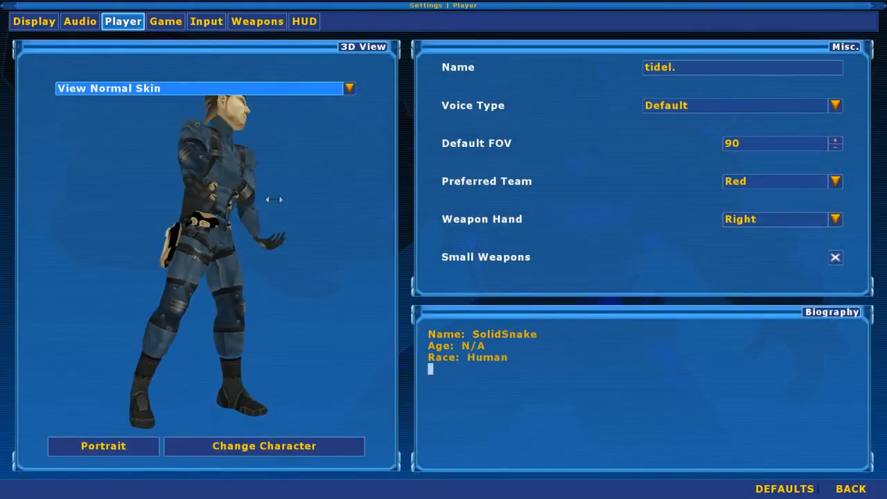
Change the player character from SolidSnake to the new Snake model.
click(265, 451)
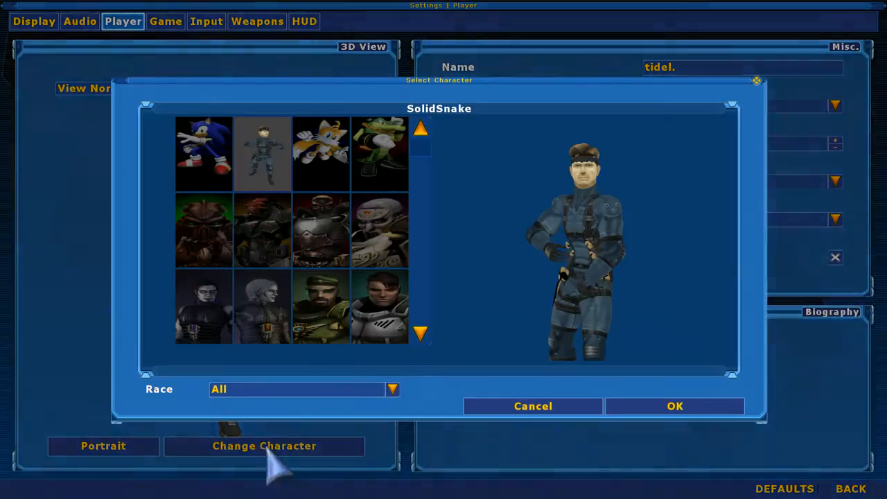
click(419, 165)
mouse_move(422, 163)
mouse_down()
mouse_move(424, 149)
mouse_move(426, 179)
mouse_up()
click(390, 305)
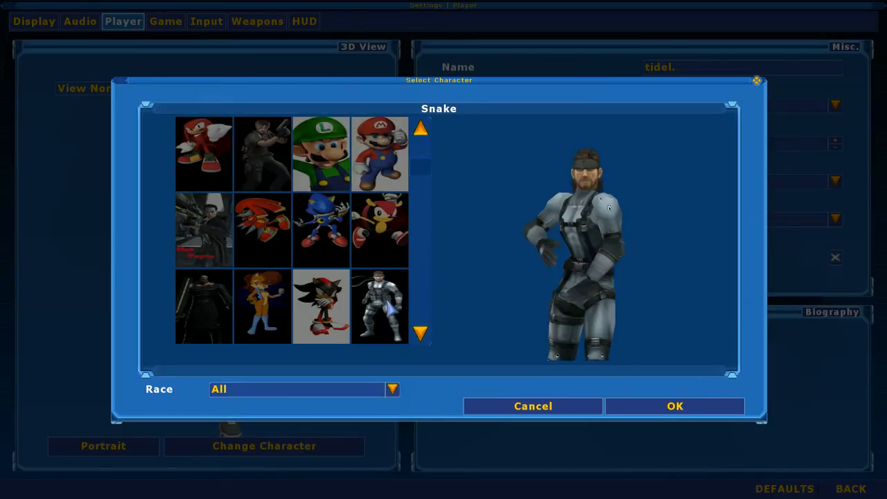
click(654, 408)
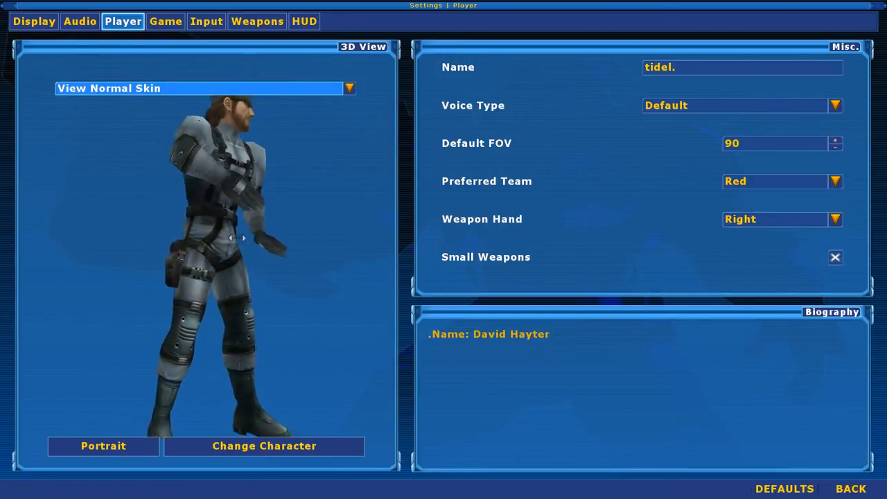
Rotate the Snake character preview to check the mesh and skins, and leave the game for the desktop.
drag(217, 238, 199, 215)
drag(268, 237, 260, 244)
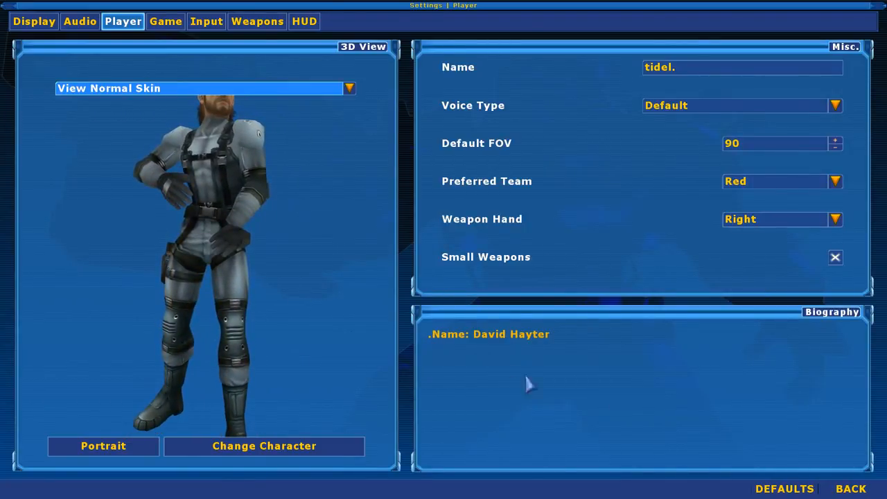
click(851, 489)
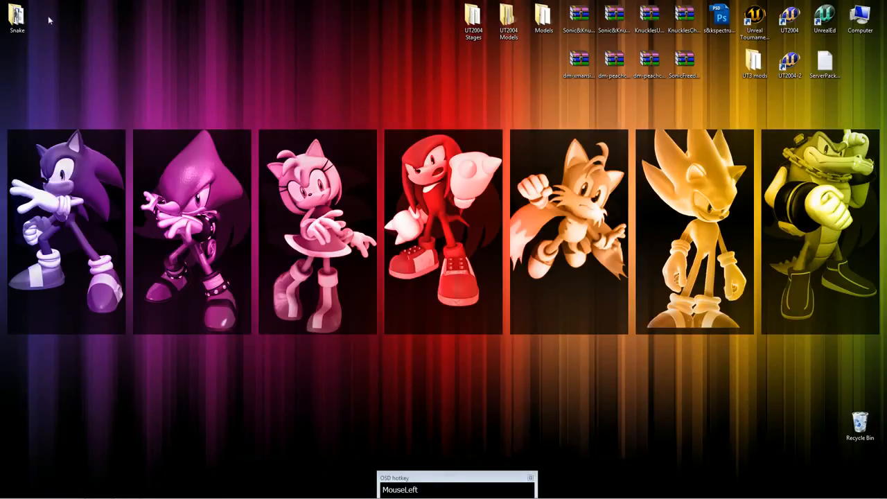
Open snake3.ms3d from the desktop Snake folder in MilkShape 3D and examine its materials, groups and joints.
double_click(17, 19)
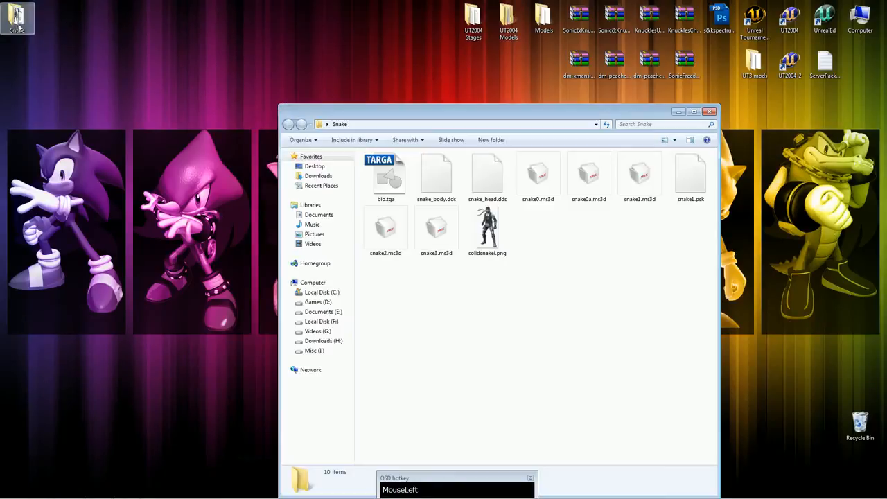
double_click(449, 232)
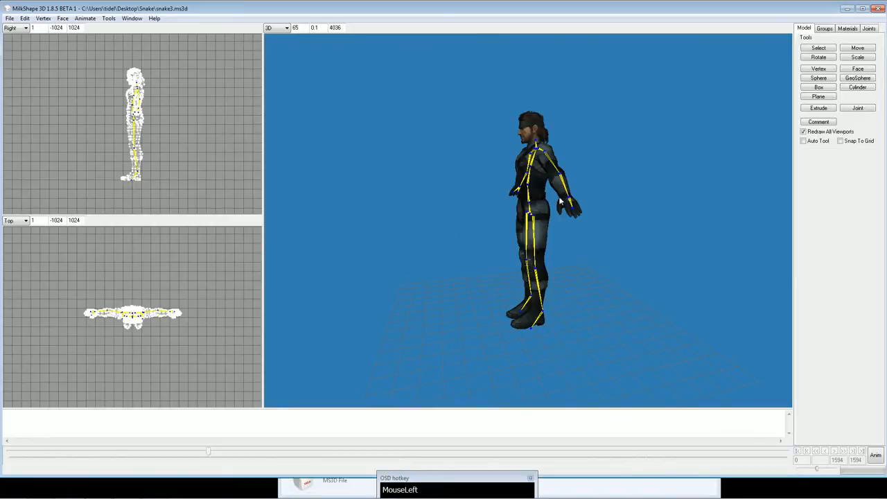
drag(560, 201, 539, 207)
click(847, 29)
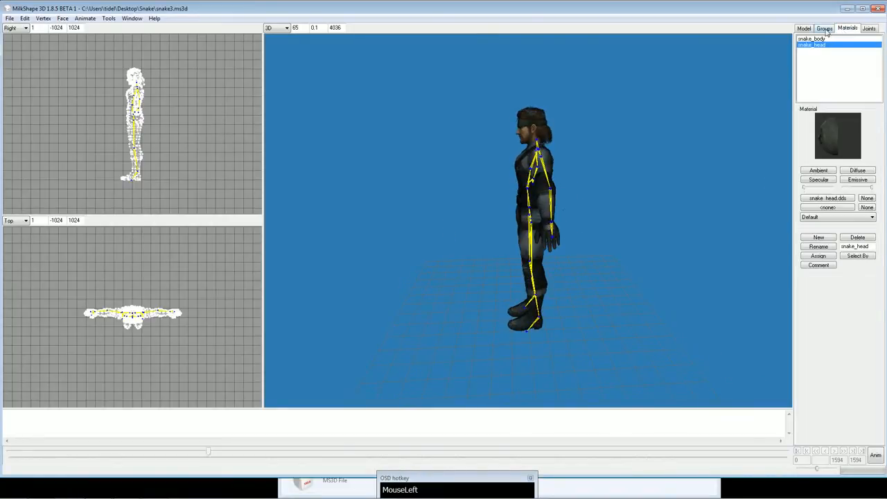
click(826, 29)
click(871, 29)
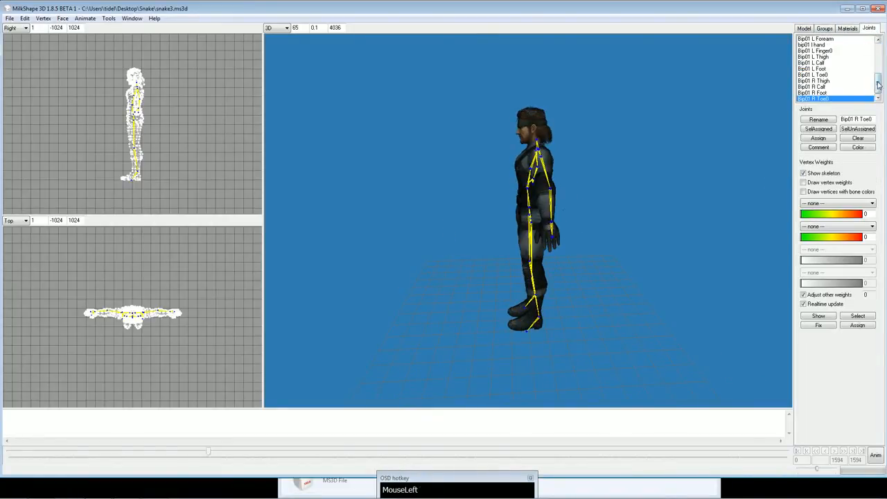
Reassign the vertices of the bip01 lhand joint to the Bip01 L Forearm joint and inspect the arm in the 3D view.
drag(879, 86, 879, 79)
click(832, 63)
scroll(837, 64, up, 1)
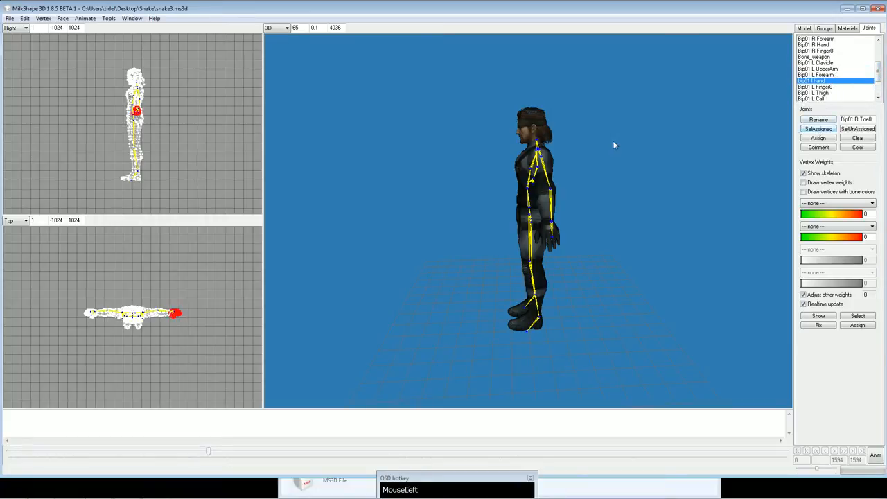
click(822, 74)
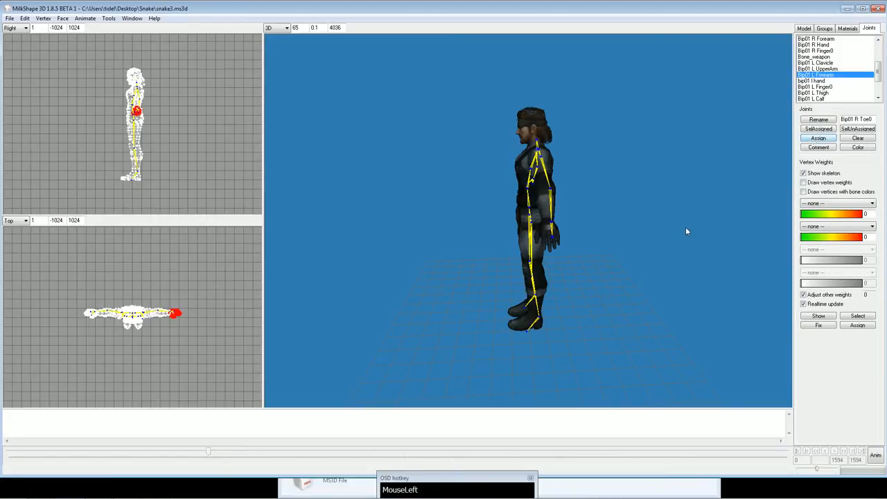
click(875, 455)
drag(616, 315, 688, 335)
click(875, 455)
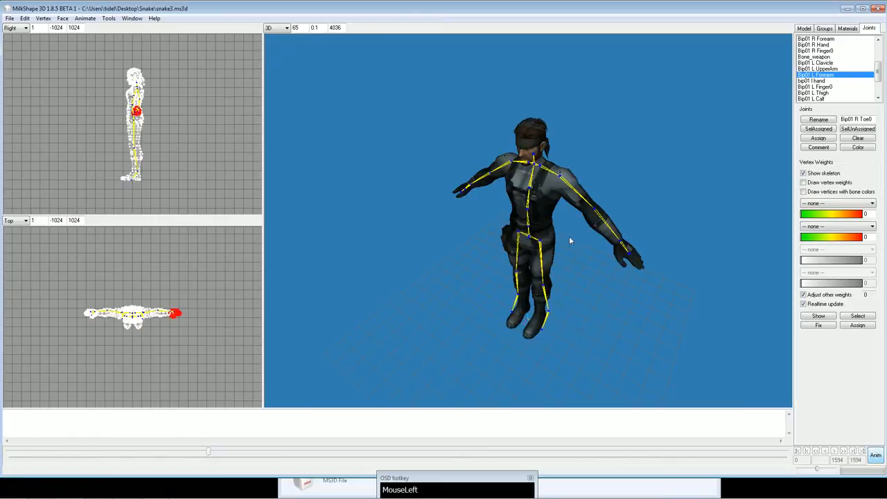
drag(569, 236, 538, 237)
Export the model as the Unreal skeletal mesh snake1a.psk in the Snake folder.
click(10, 18)
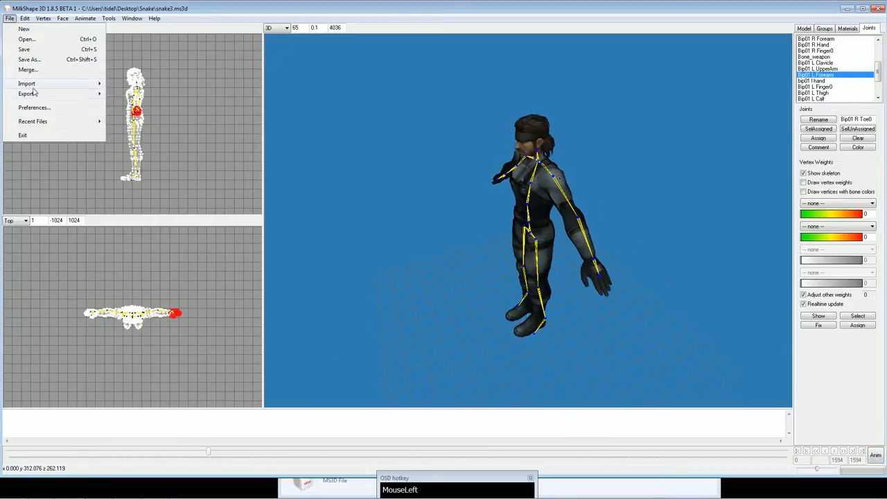
mouse_move(35, 94)
click(144, 81)
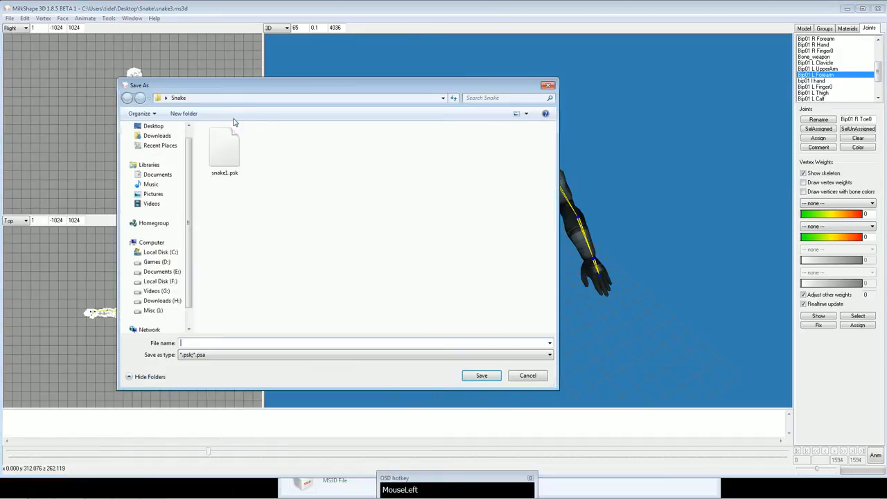
click(228, 142)
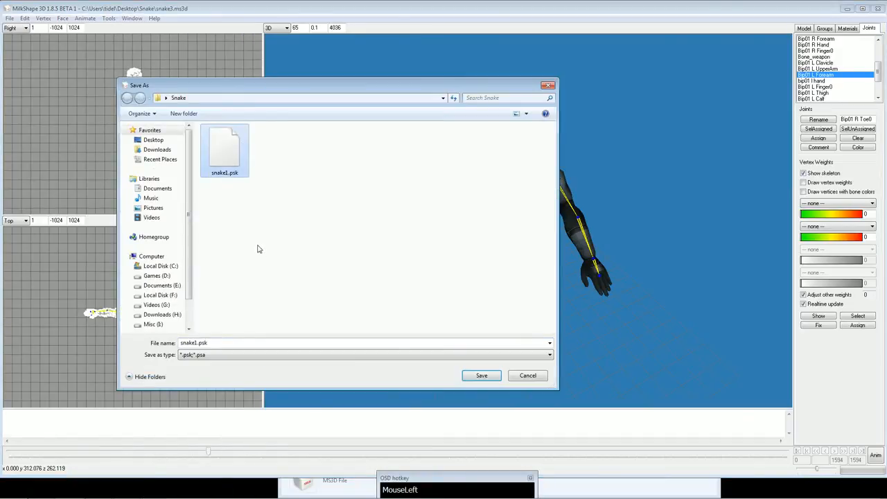
click(198, 343)
text(a)
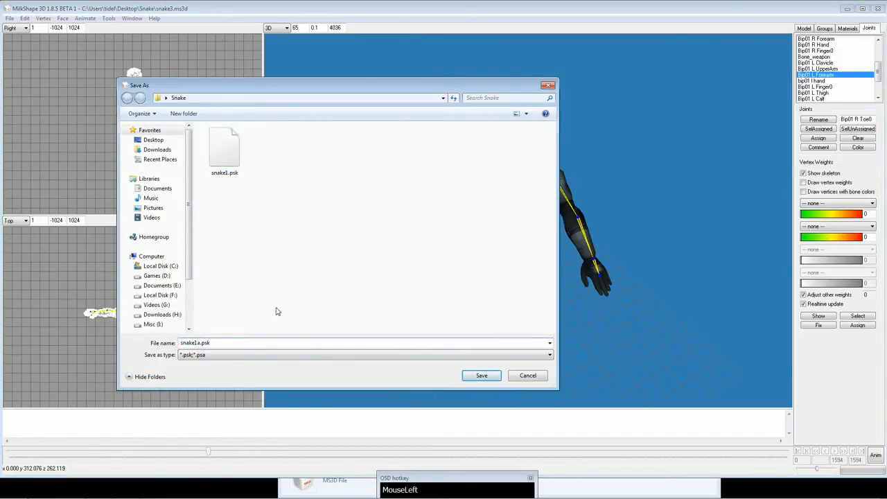
click(482, 376)
Close MilkShape 3D without saving the model, close the Snake folder and launch UnrealEd.
click(877, 9)
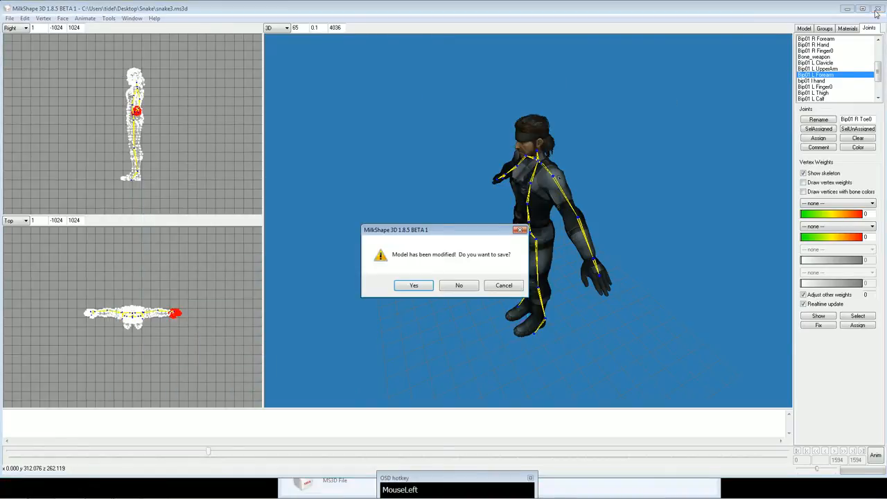
click(456, 286)
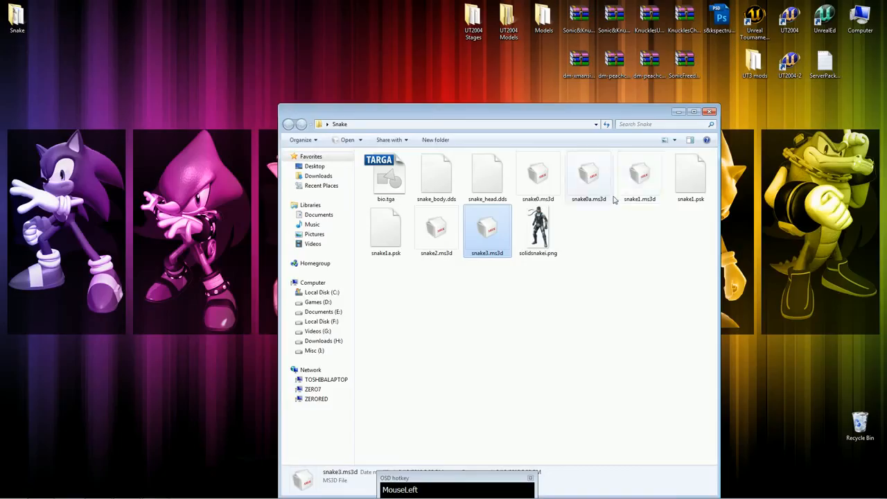
click(711, 117)
double_click(824, 21)
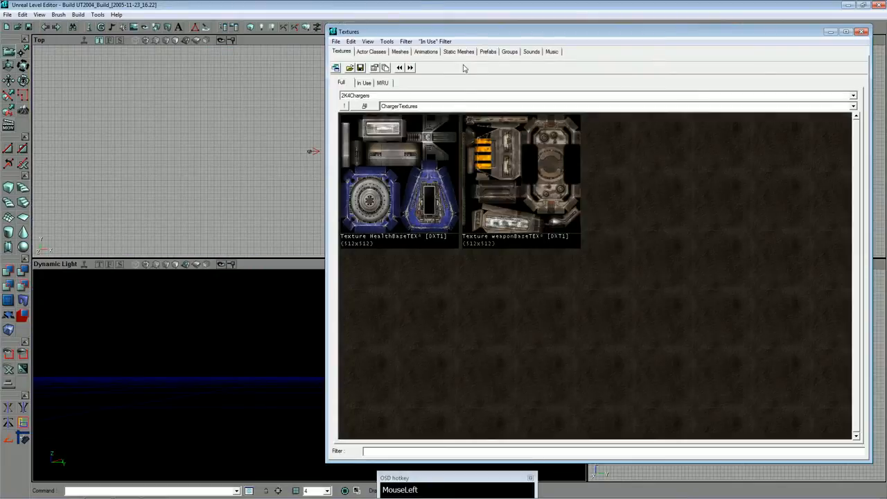
Show the Animations browser and bring up the file dialog for opening an animated mesh package.
click(426, 52)
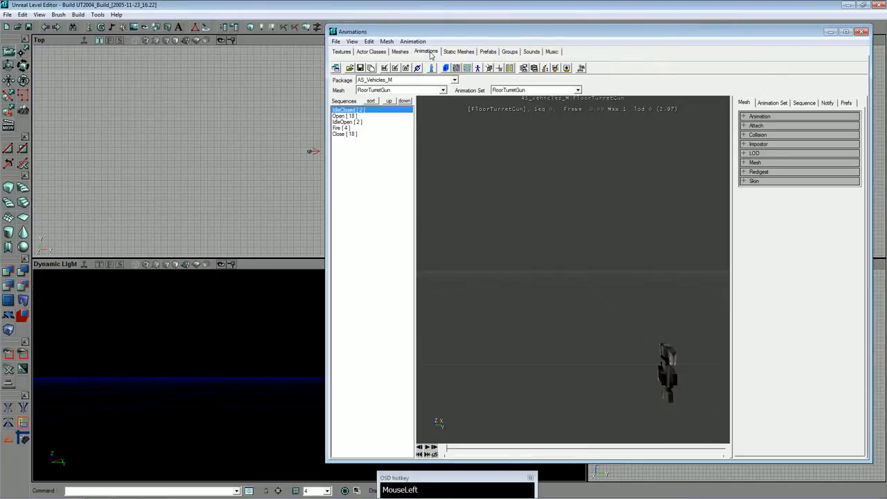
click(349, 68)
click(471, 159)
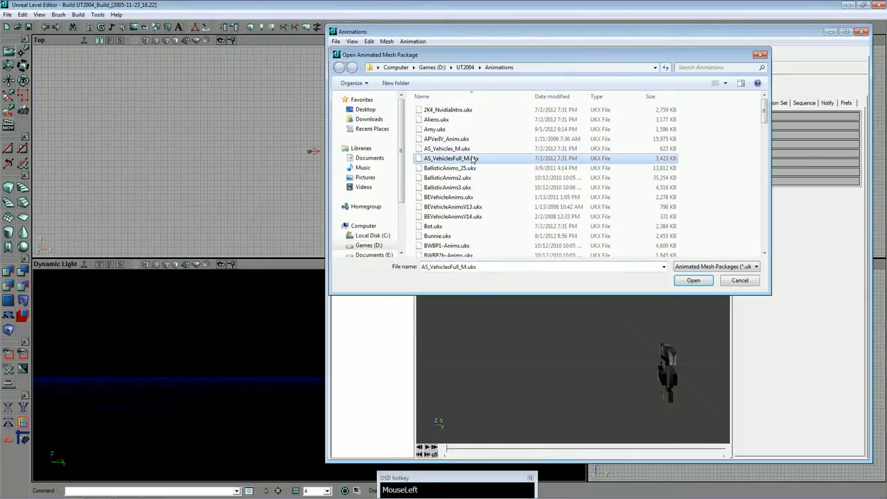
mouse_move(151, 497)
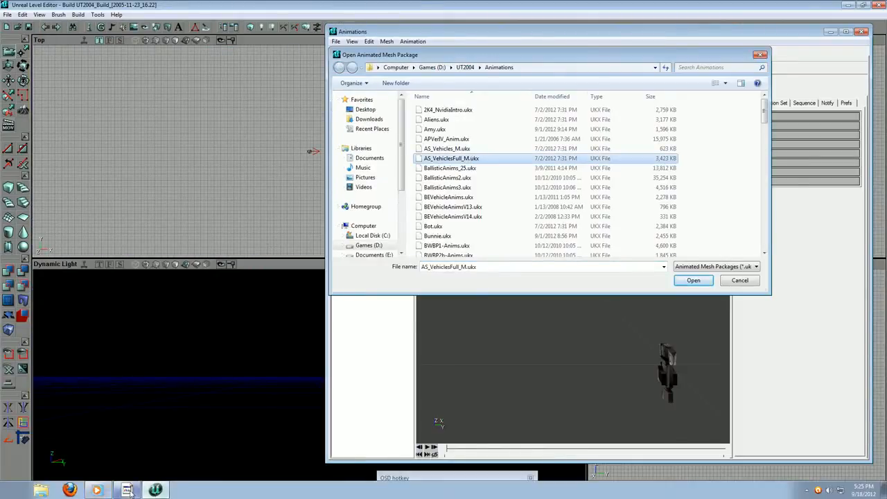
click(95, 493)
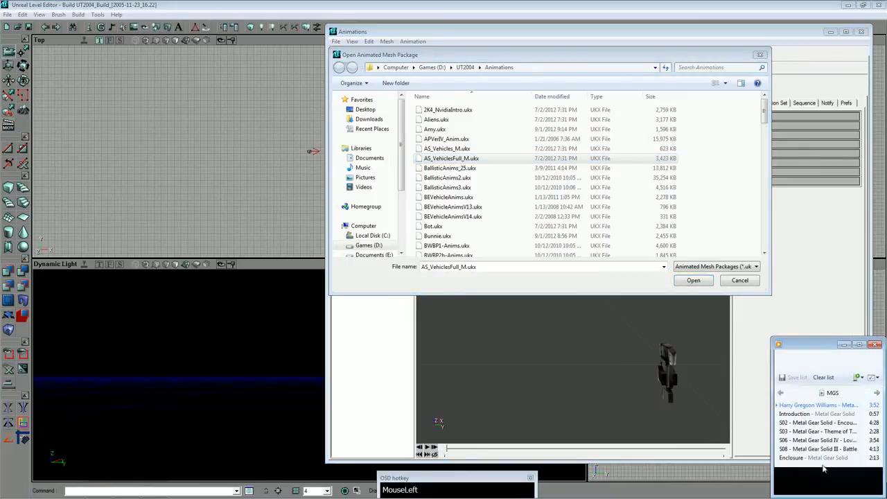
click(828, 481)
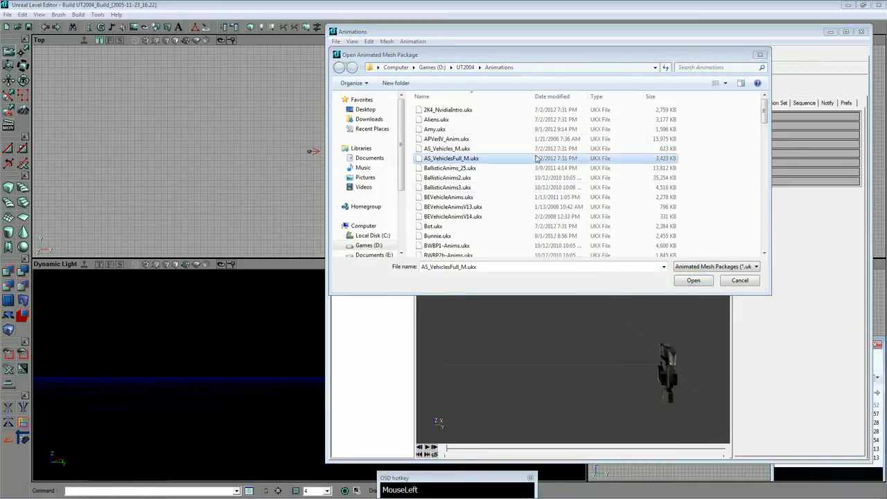
Load the Snake.ukx animation package and bring the snake1 mesh closer in the preview.
click(466, 140)
text(sn)
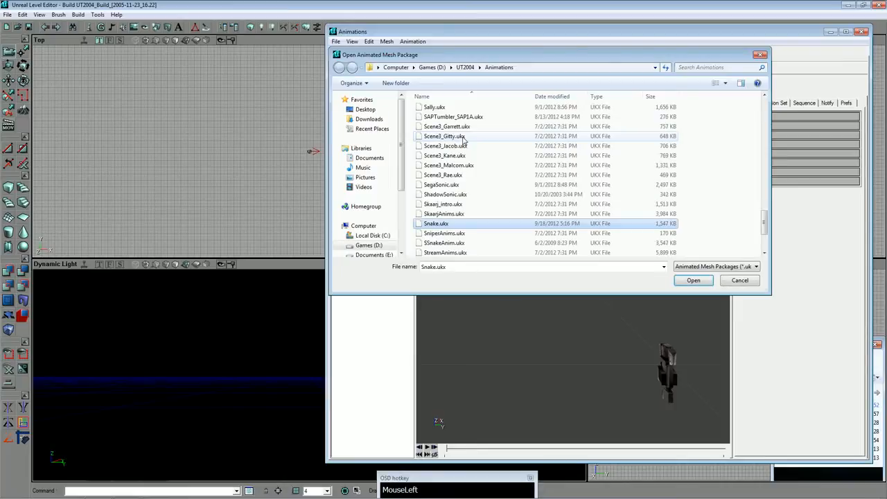
key(Return)
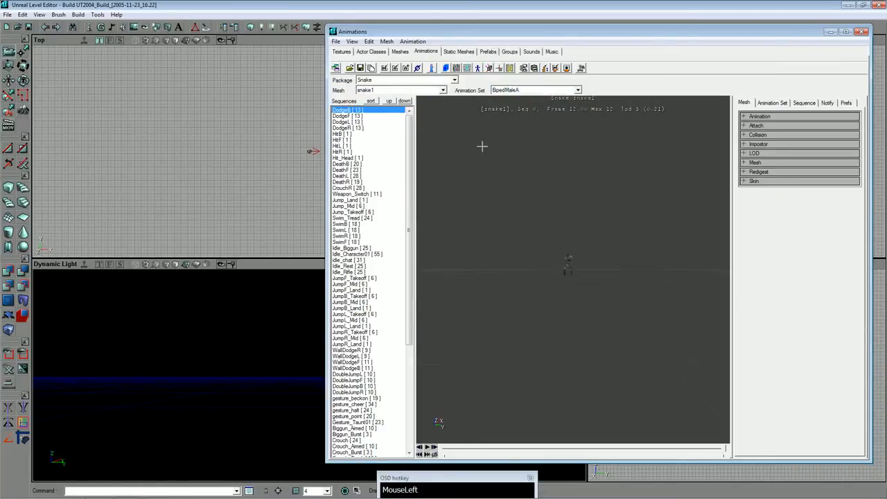
drag(482, 146, 482, 129)
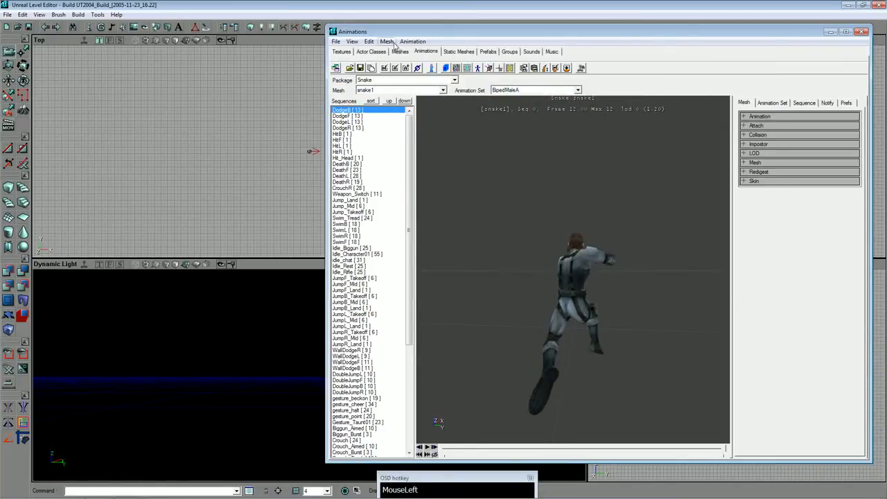
Copy the snake1 mesh properties and import snake1a.psk from the desktop Snake folder into the Snake package as snake1a.
click(387, 42)
click(387, 42)
click(336, 42)
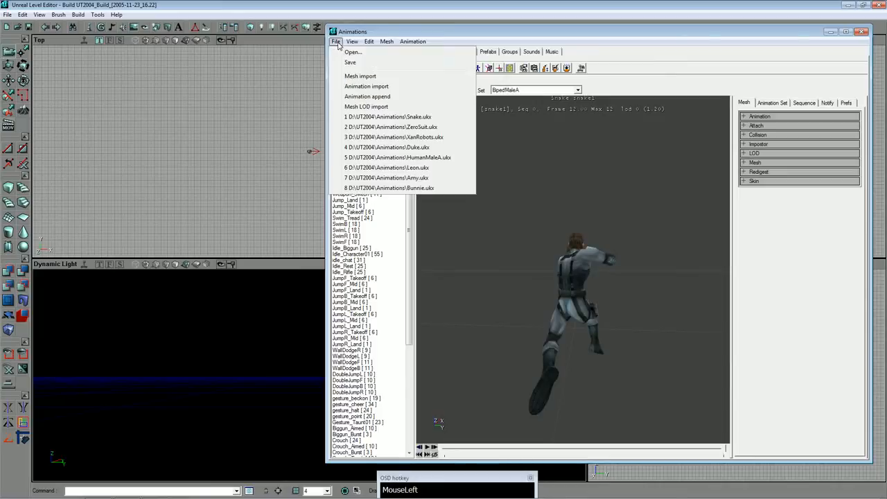
click(355, 76)
click(365, 111)
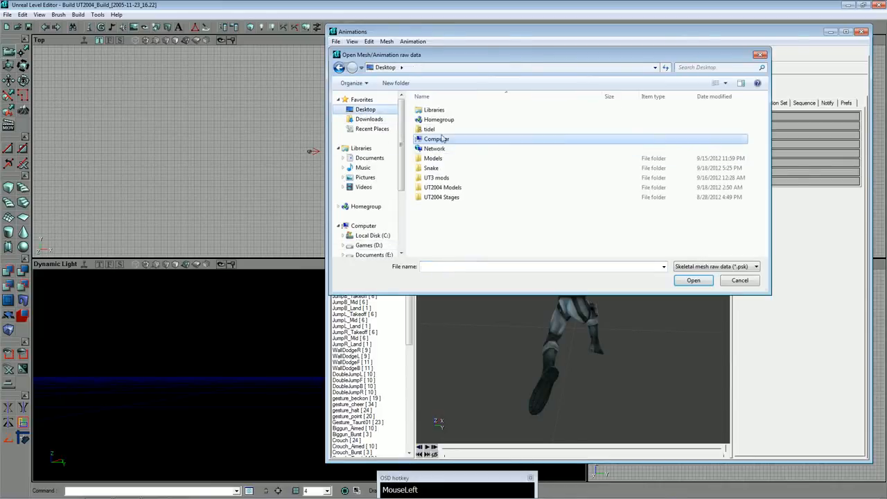
double_click(460, 170)
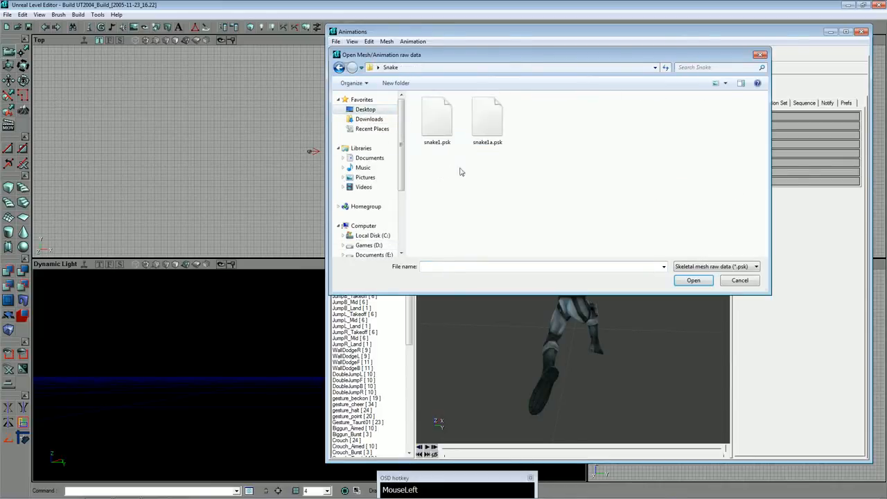
double_click(487, 123)
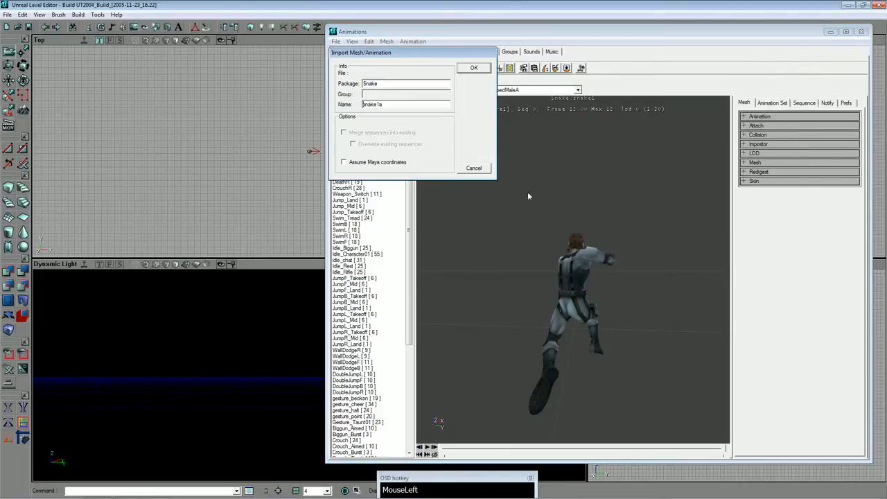
click(474, 70)
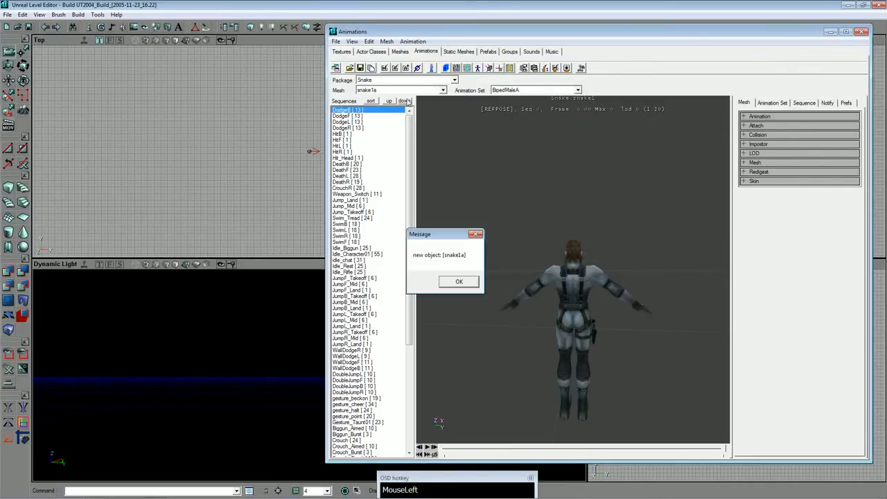
click(464, 280)
Paste the copied mesh properties onto snake1a and delete the old snake1 mesh.
click(389, 42)
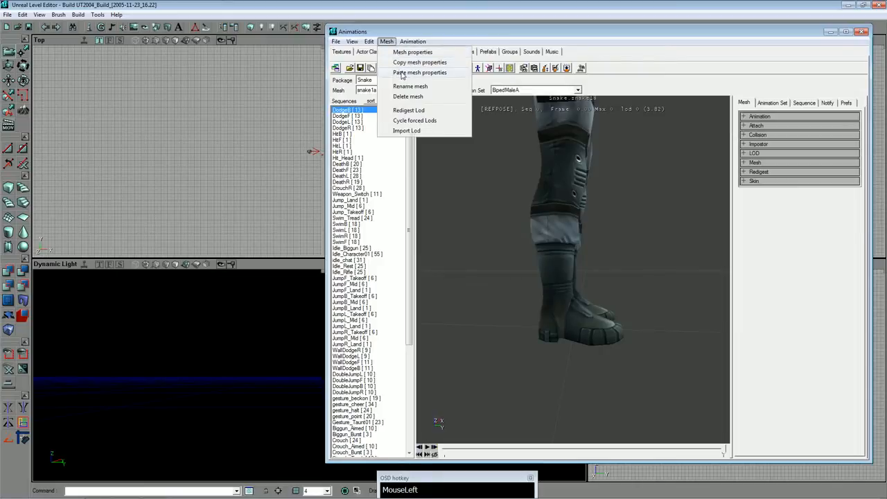
click(402, 73)
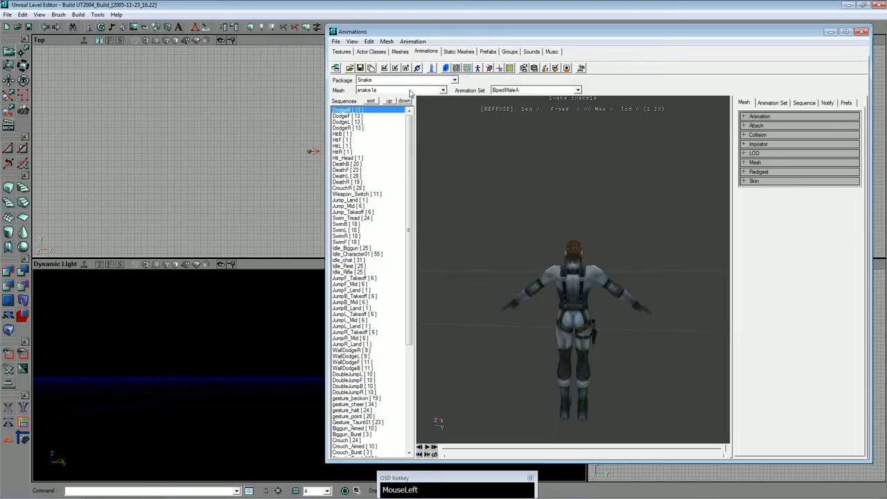
click(411, 91)
click(399, 103)
click(386, 42)
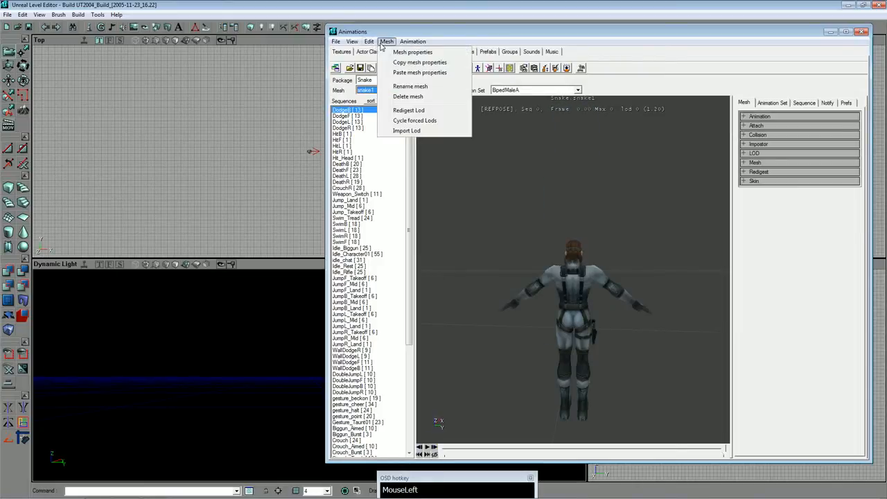
click(398, 101)
Rename the snake1a mesh to snake1 in the Snake package.
click(387, 42)
click(410, 86)
click(441, 263)
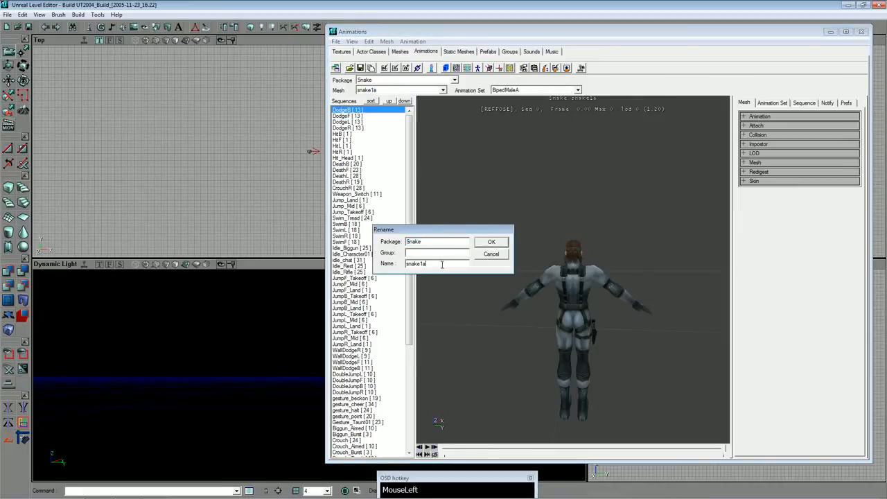
click(483, 244)
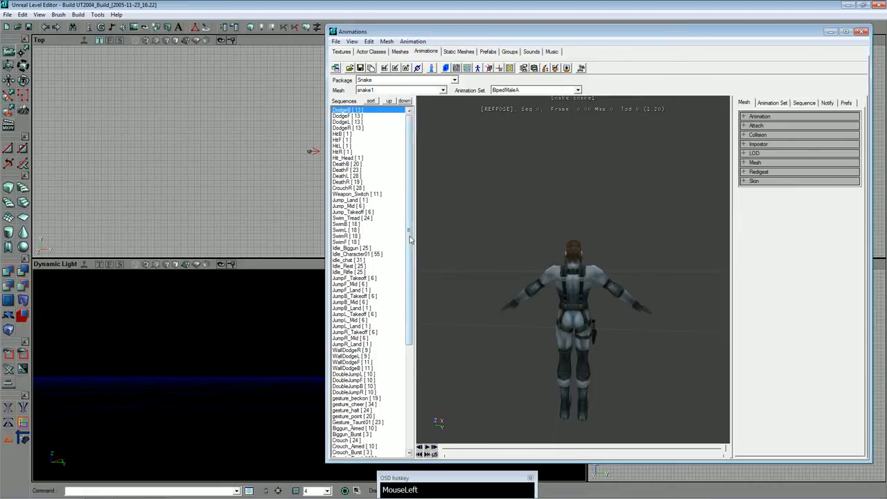
Play the Idle_Biggun sequence on the snake1 mesh and check the arm and hand deformation from several sides.
click(388, 435)
click(366, 375)
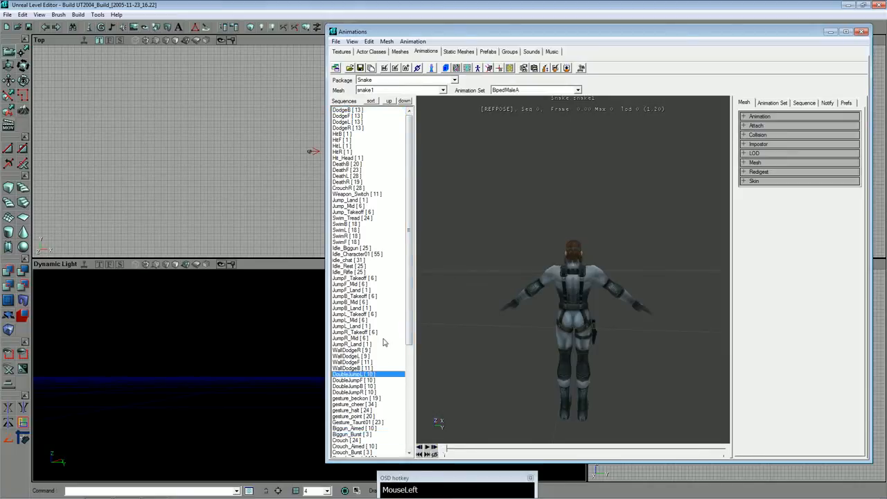
click(365, 206)
click(365, 218)
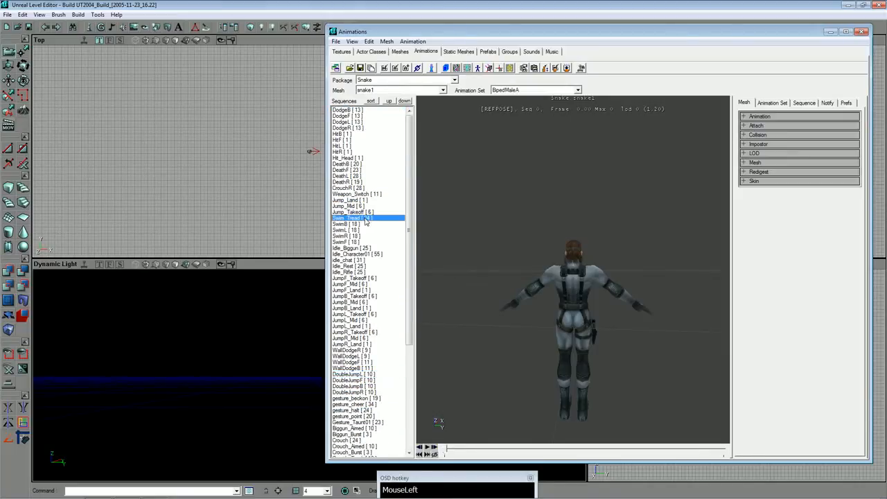
click(367, 206)
click(367, 242)
click(368, 248)
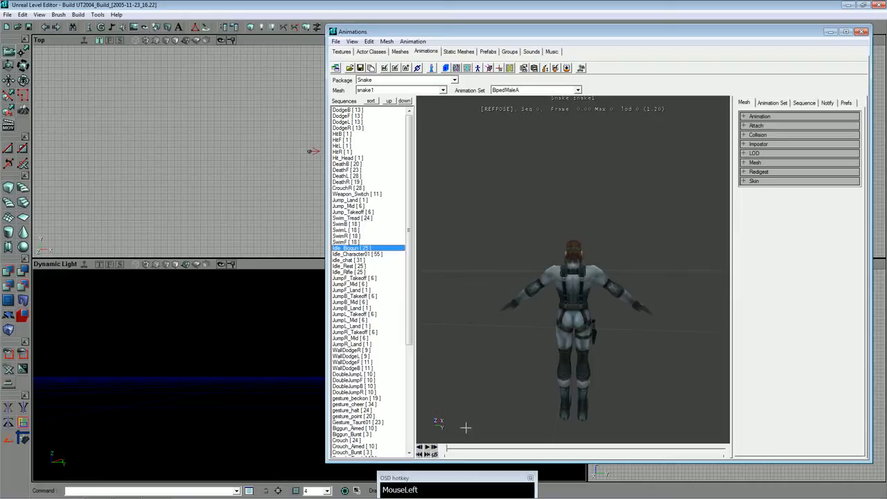
click(427, 448)
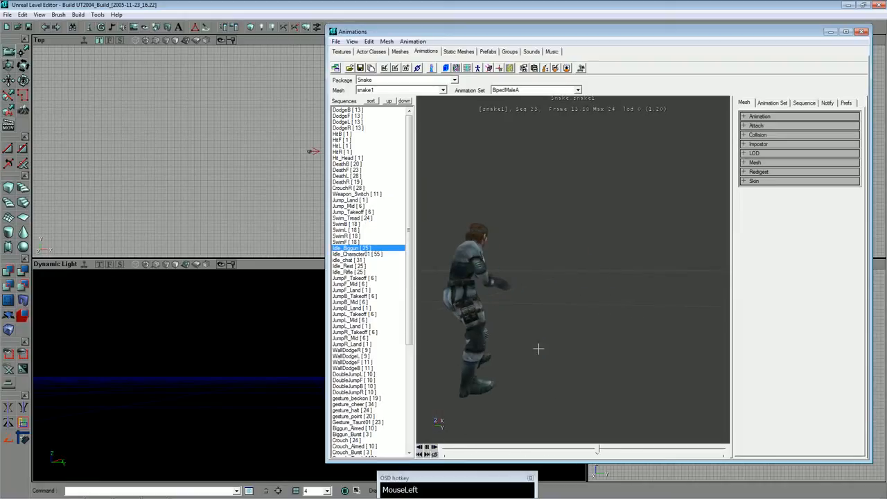
drag(573, 271, 513, 246)
mouse_move(578, 291)
mouse_down()
mouse_move(578, 313)
mouse_move(575, 277)
mouse_up()
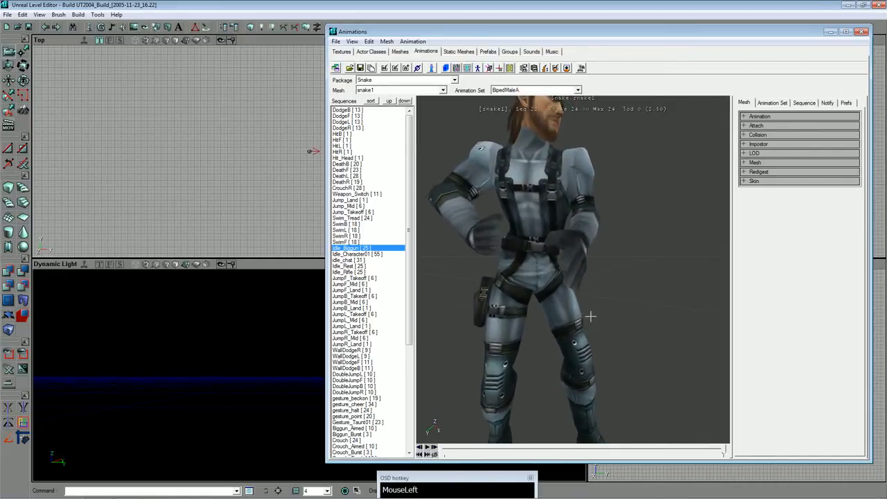
drag(591, 317, 634, 273)
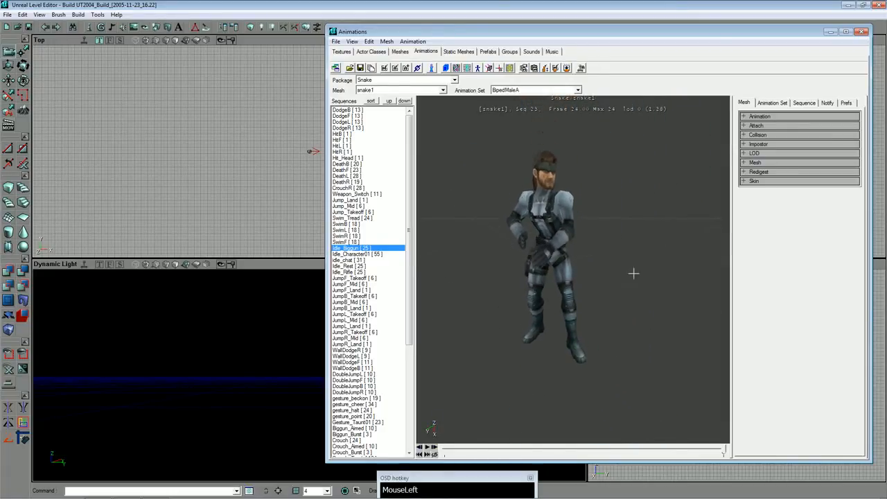
Save the animation package over the existing Snake.ukx and close the level editor without saving the map.
click(361, 69)
click(693, 280)
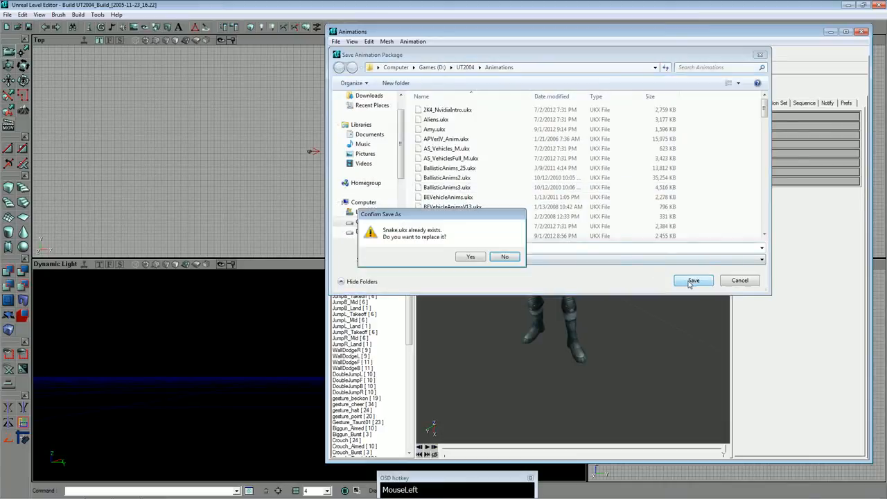
click(480, 256)
click(862, 32)
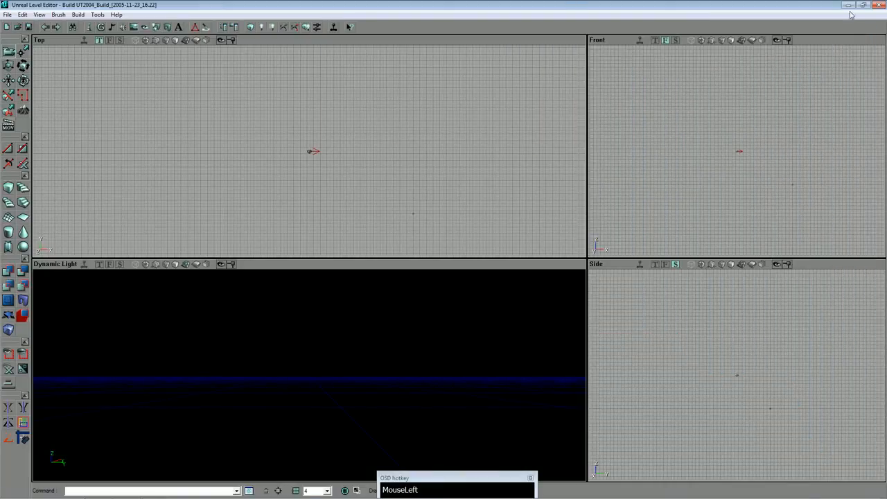
click(880, 5)
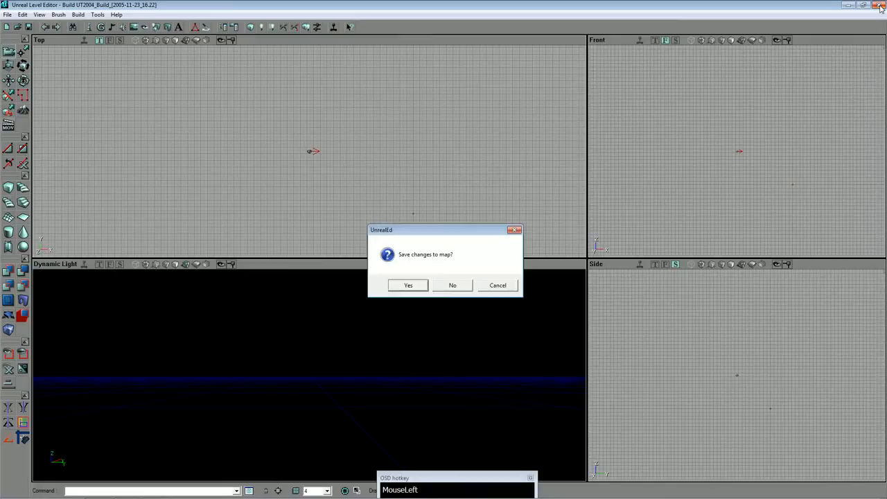
click(452, 286)
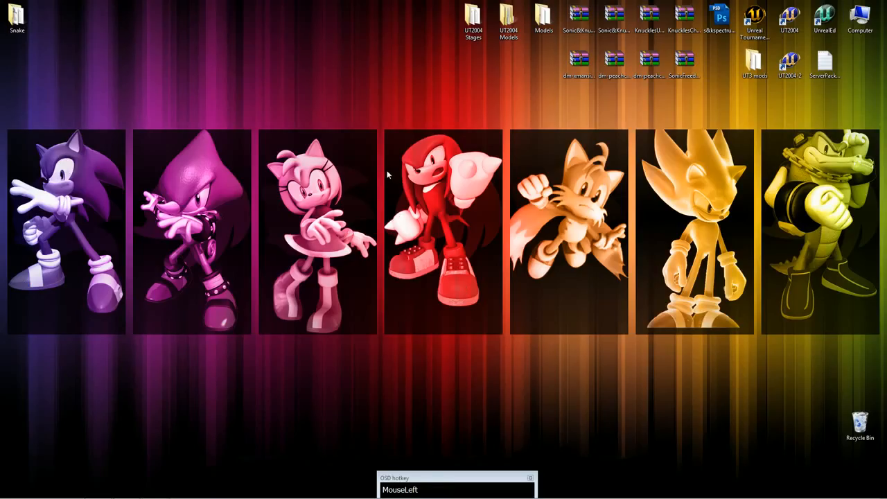
Create a WinRAR archive named SnakeUT2004 on the desktop and open it in WinRAR.
right_click(388, 175)
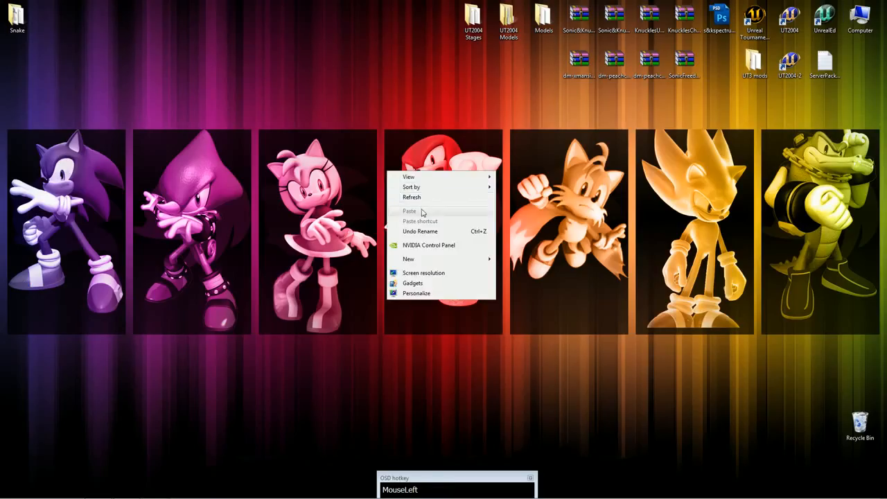
click(520, 152)
right_click(397, 158)
mouse_move(447, 247)
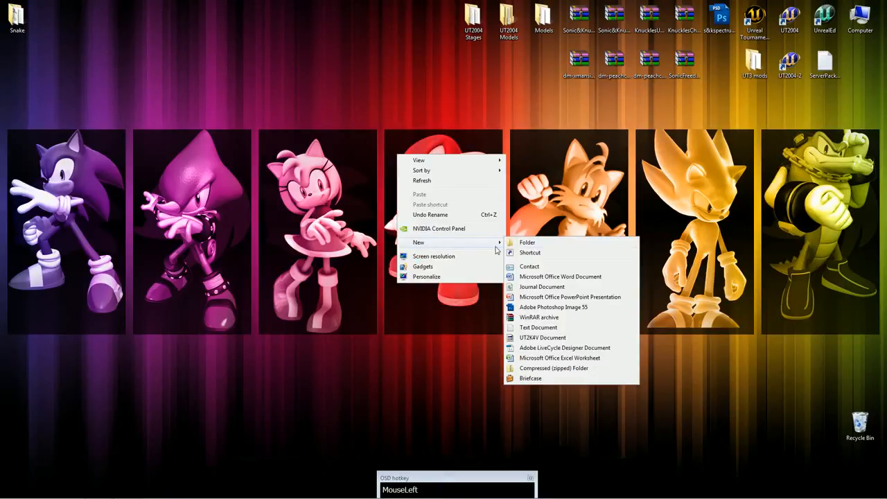
click(548, 319)
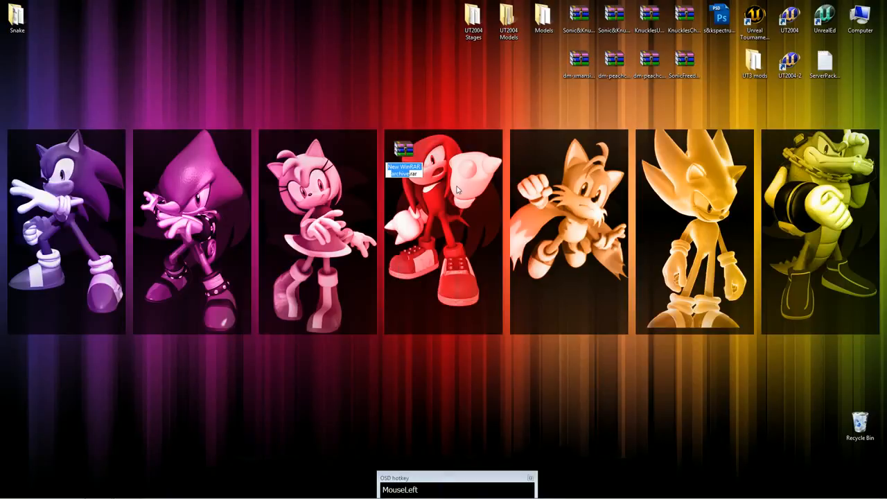
text(SnakeUT2004)
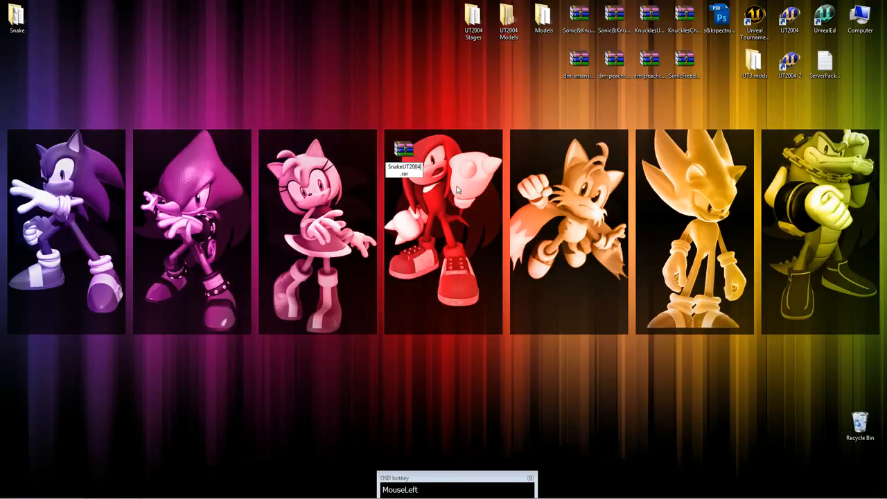
click(408, 159)
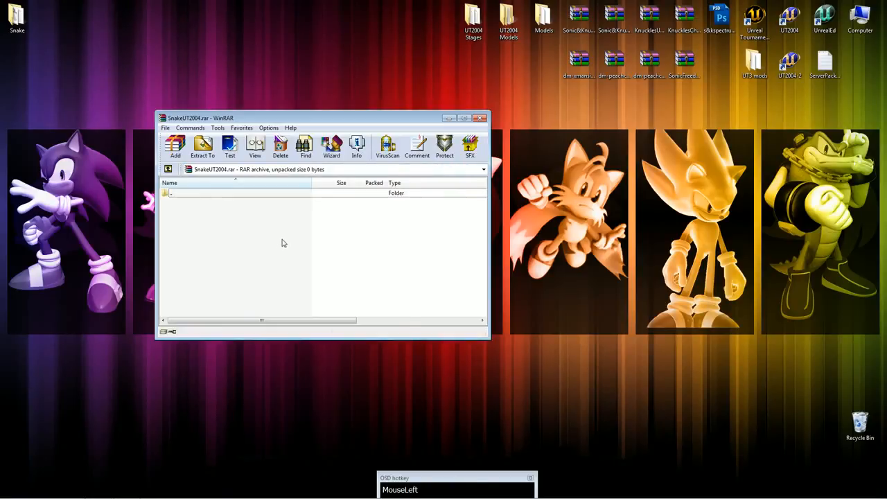
Create a folder named Animations on the desktop beside the open archive.
right_click(284, 242)
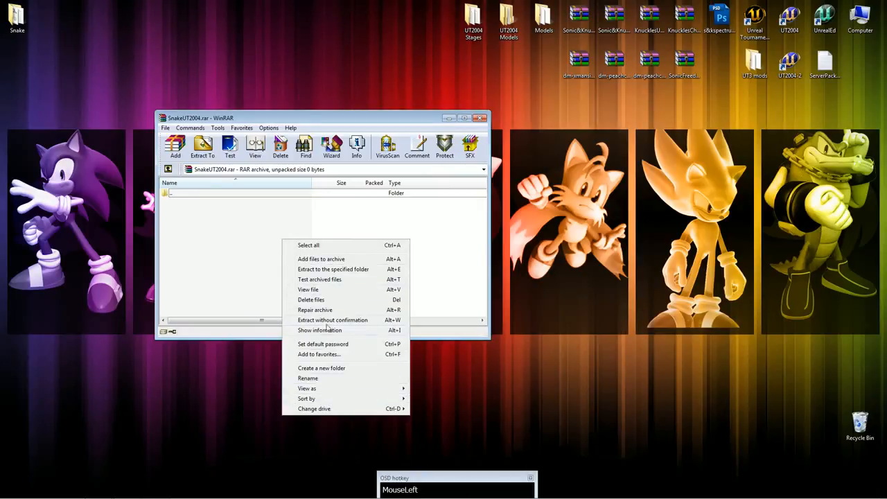
click(546, 238)
right_click(552, 224)
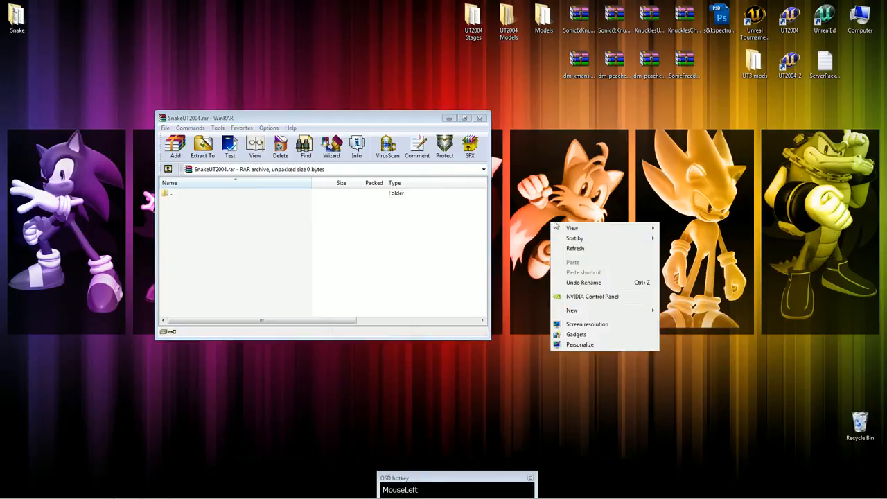
mouse_move(604, 312)
click(694, 311)
text(Animations)
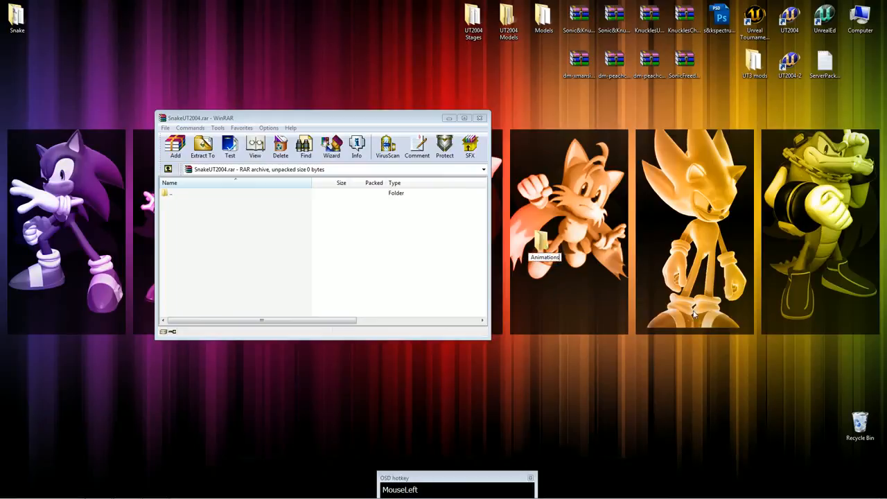
key(Return)
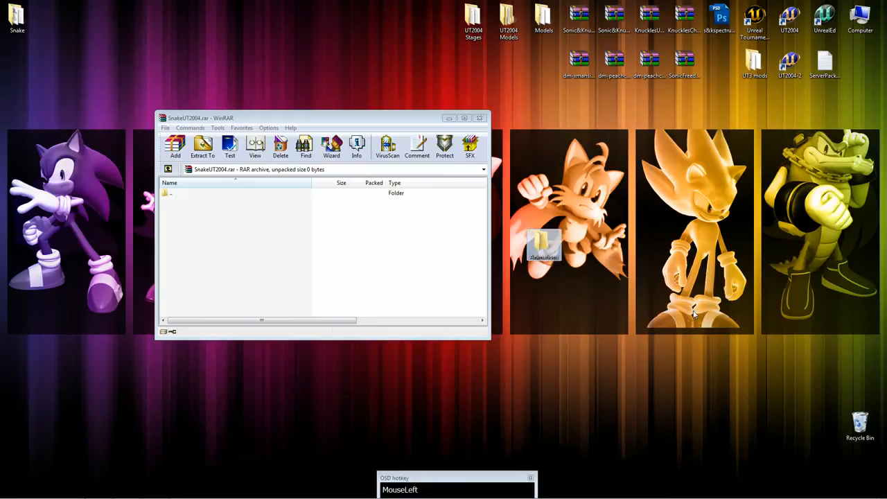
Create a folder named Textures on the desktop below the Animations folder.
click(528, 280)
right_click(529, 280)
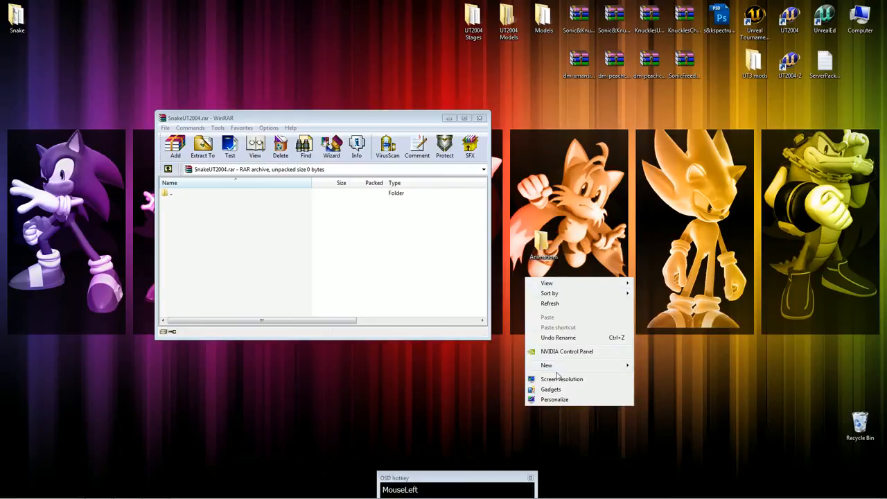
mouse_move(560, 367)
click(664, 229)
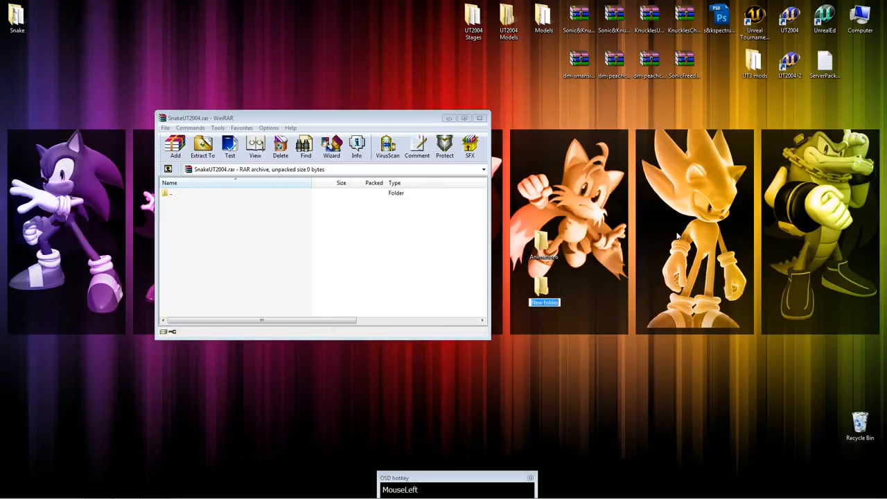
text(Textures)
key(Return)
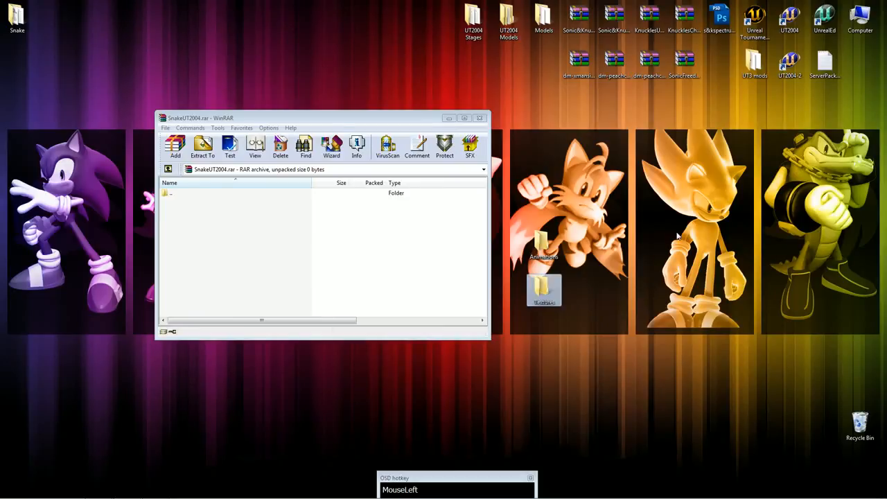
Create a folder named System on the desktop below the Textures folder.
click(575, 327)
right_click(544, 324)
mouse_move(583, 413)
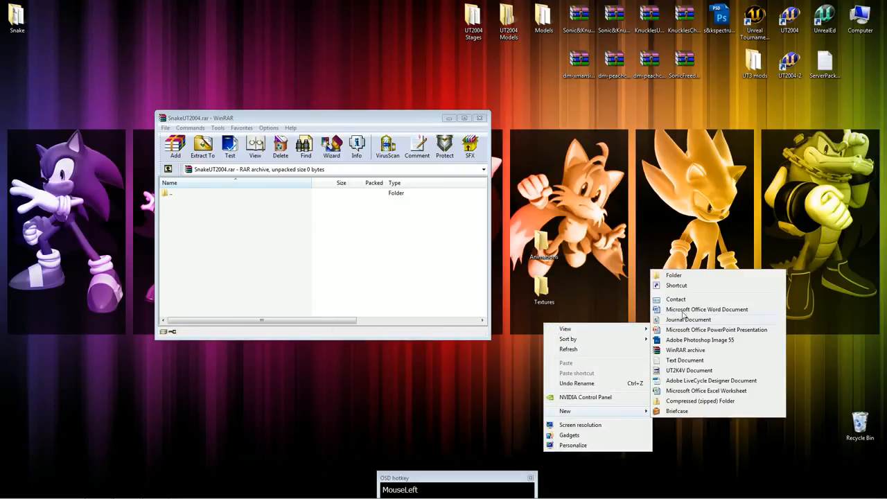
click(678, 275)
text(System)
key(Return)
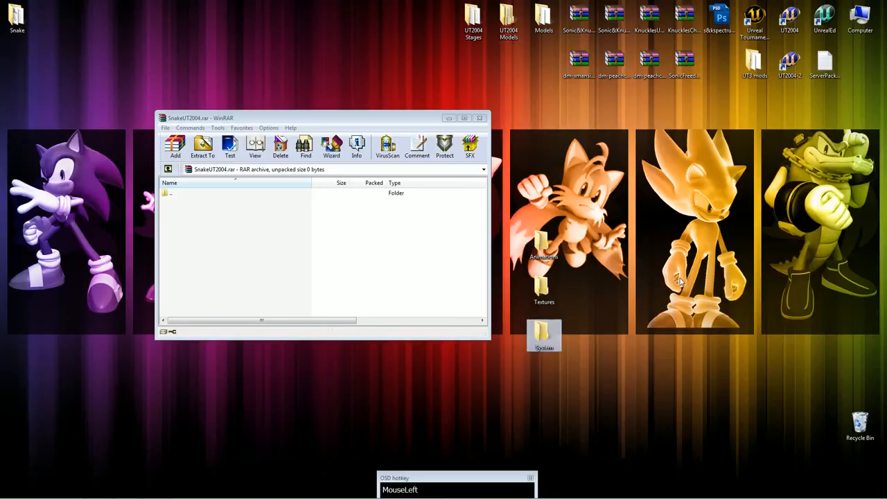
Locate the UT2004 installation in Windows Explorer and copy Snake.upl from its System folder into the desktop System folder.
right_click(790, 17)
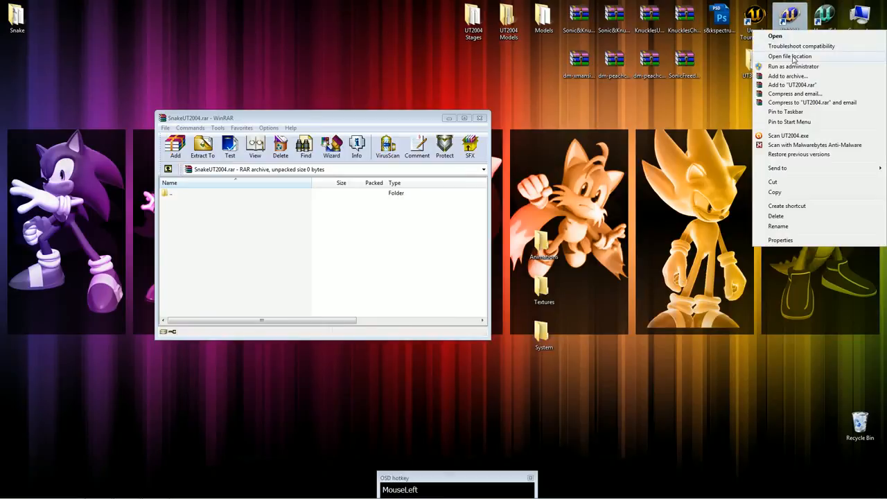
click(805, 60)
drag(524, 118, 781, 89)
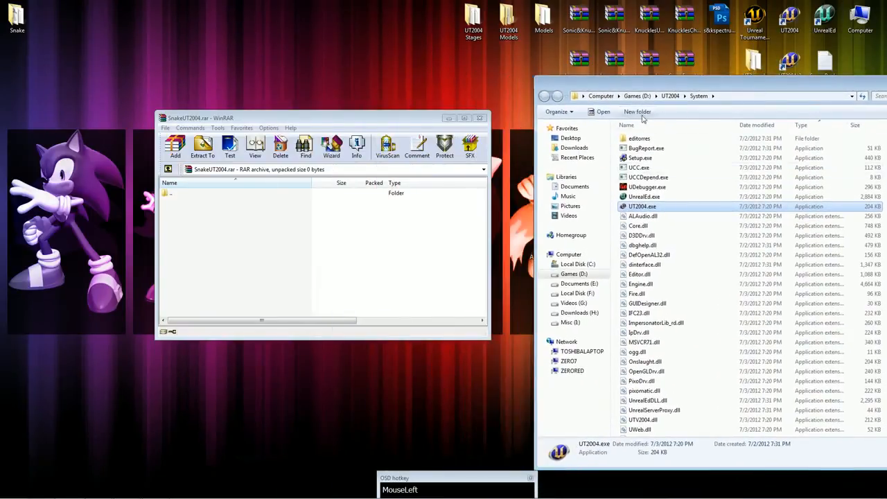
click(670, 96)
drag(666, 82, 739, 68)
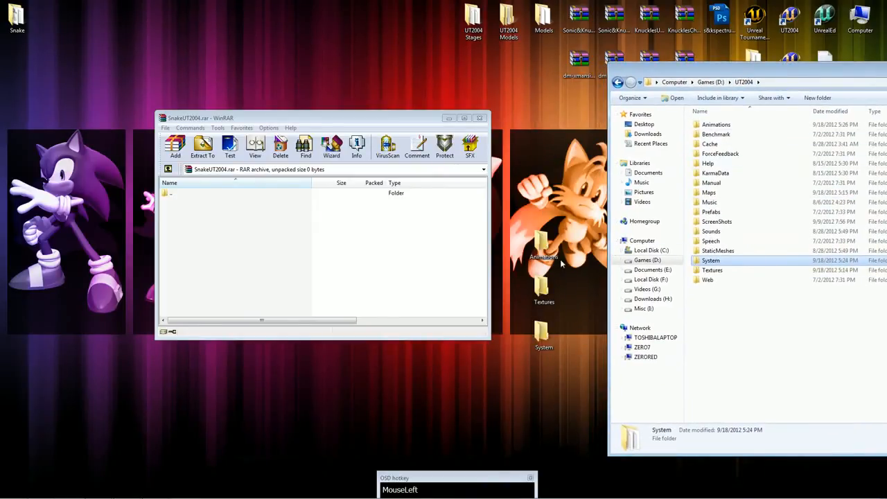
double_click(717, 262)
click(713, 282)
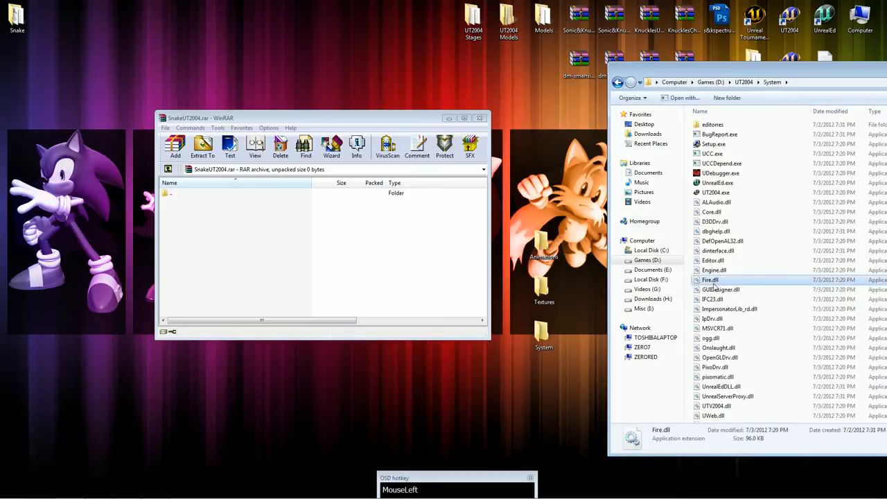
text(sn)
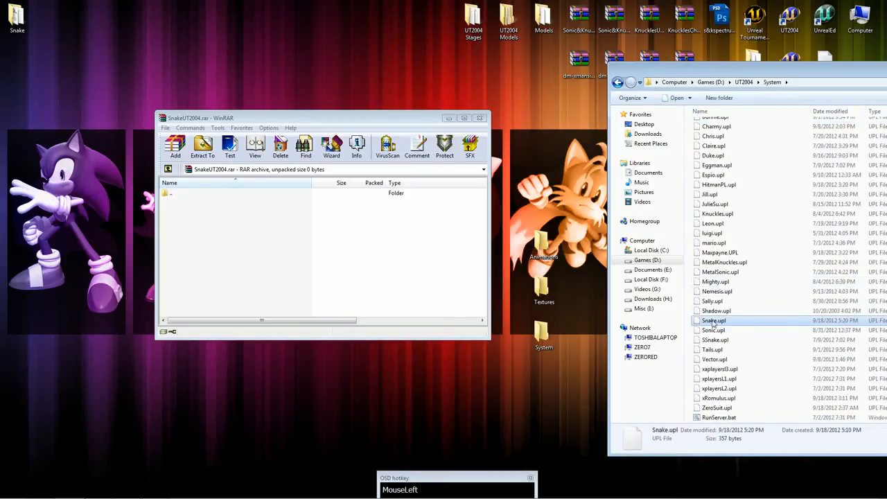
drag(549, 347, 547, 346)
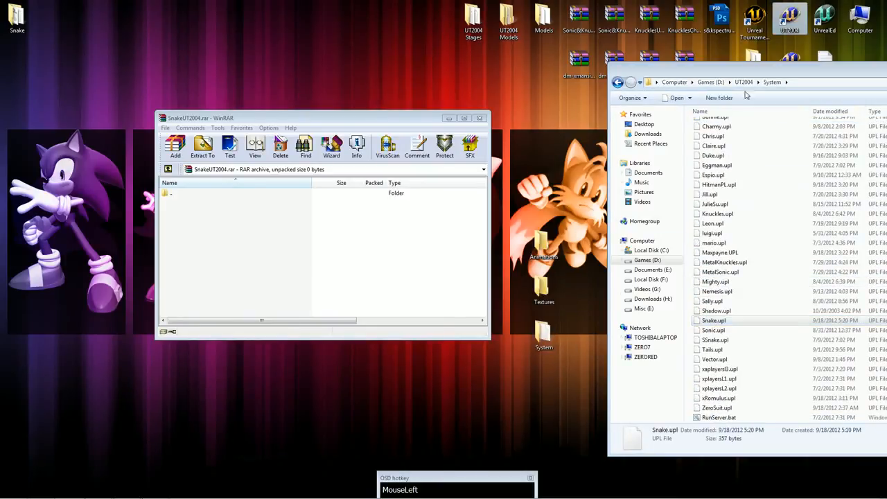
Copy Snake.ukx from the UT2004 Animations folder into the desktop Animations folder.
click(745, 83)
double_click(722, 126)
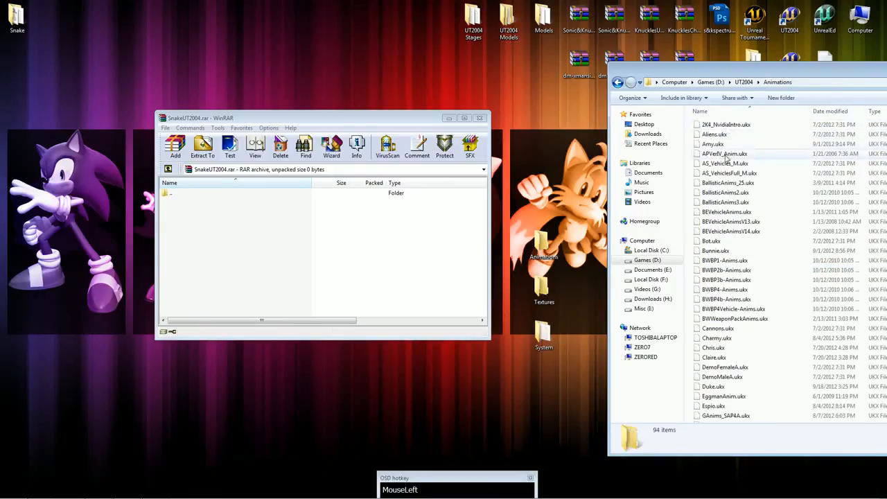
click(728, 340)
text(sn)
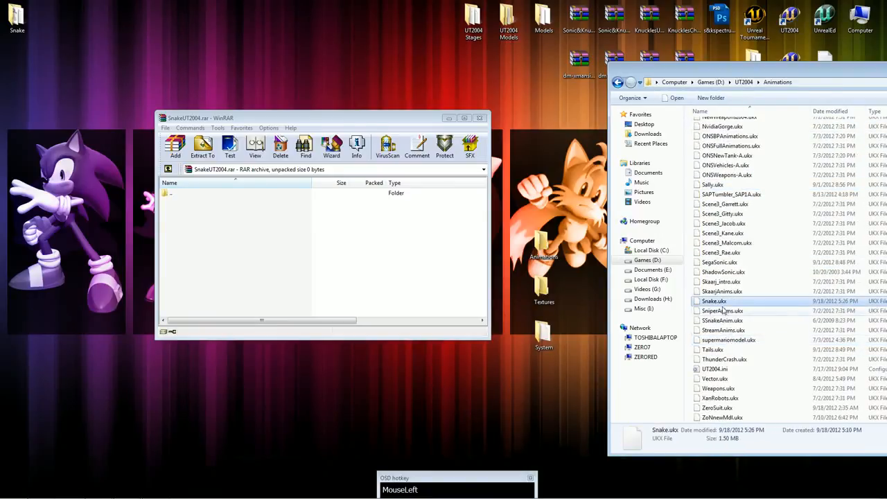
drag(718, 303, 546, 255)
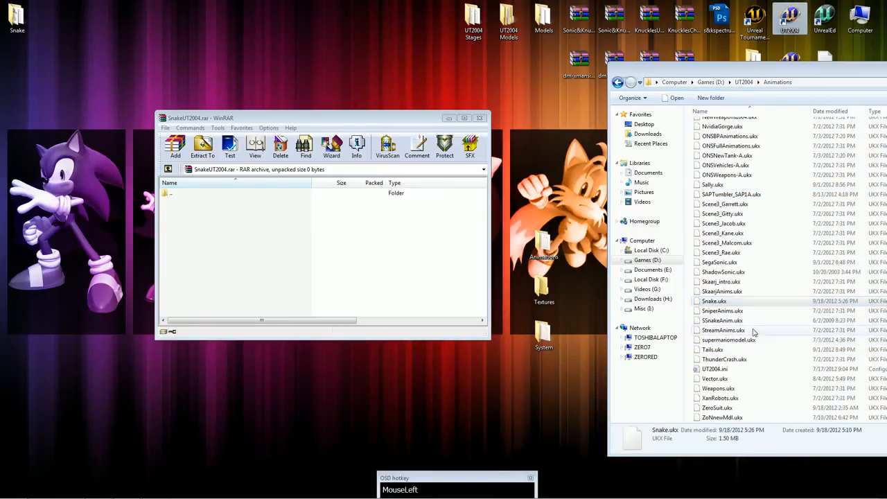
Copy SnakeTex.utx from the UT2004 Textures folder into the desktop Textures folder.
click(744, 82)
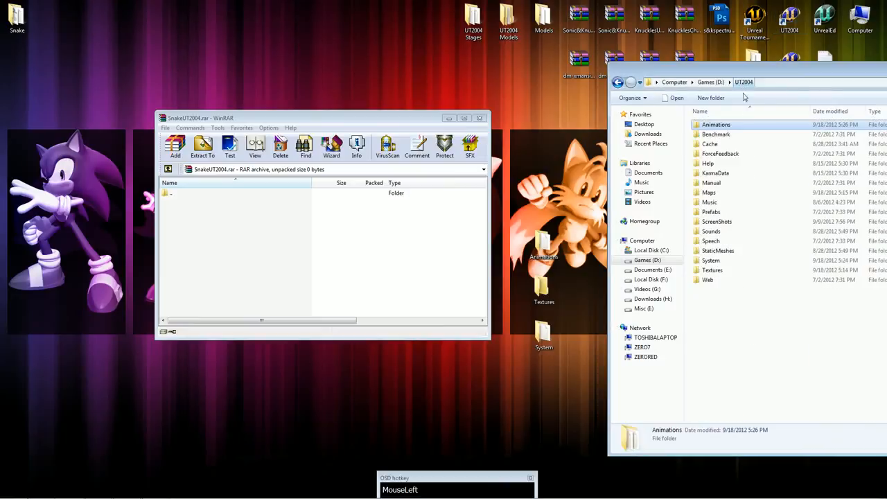
double_click(712, 269)
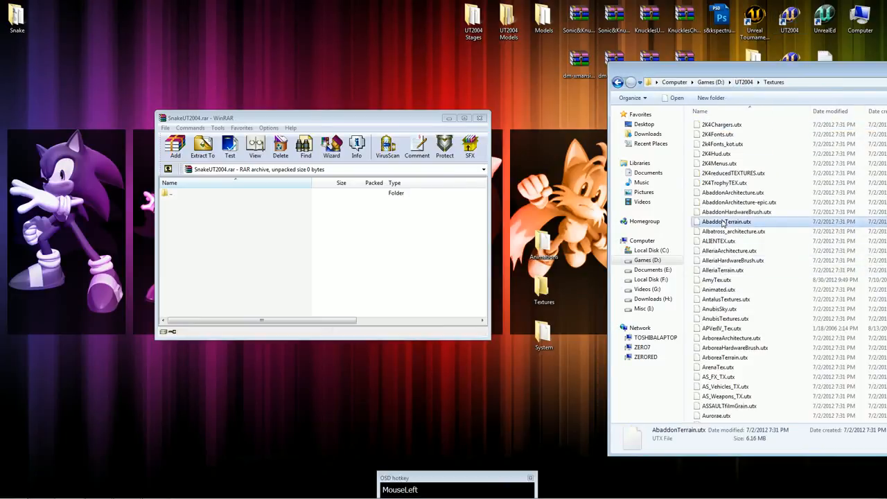
text(sn)
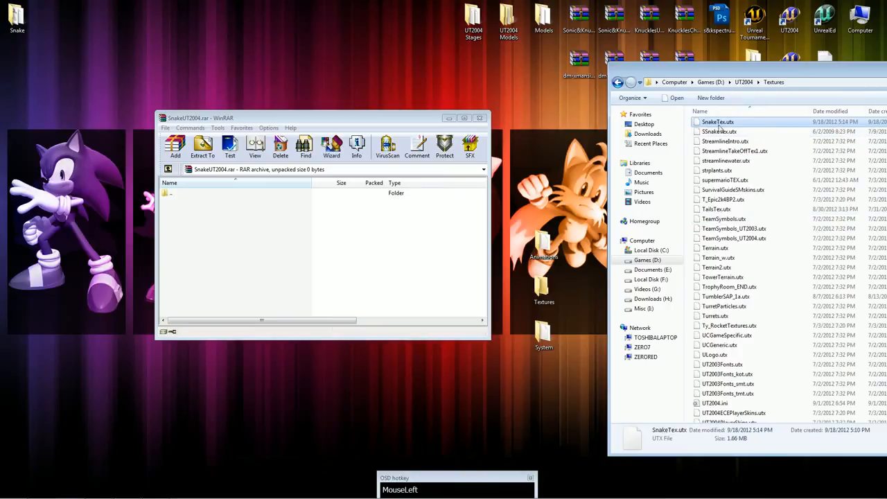
drag(719, 126, 545, 282)
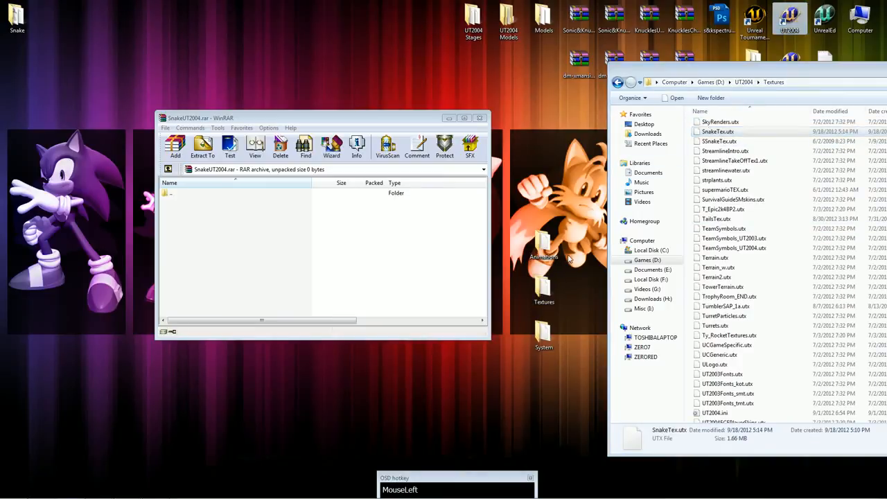
Add the desktop Animations, Textures and System folders to the SnakeUT2004.rar archive with the default archiving options.
drag(573, 230, 340, 255)
click(328, 306)
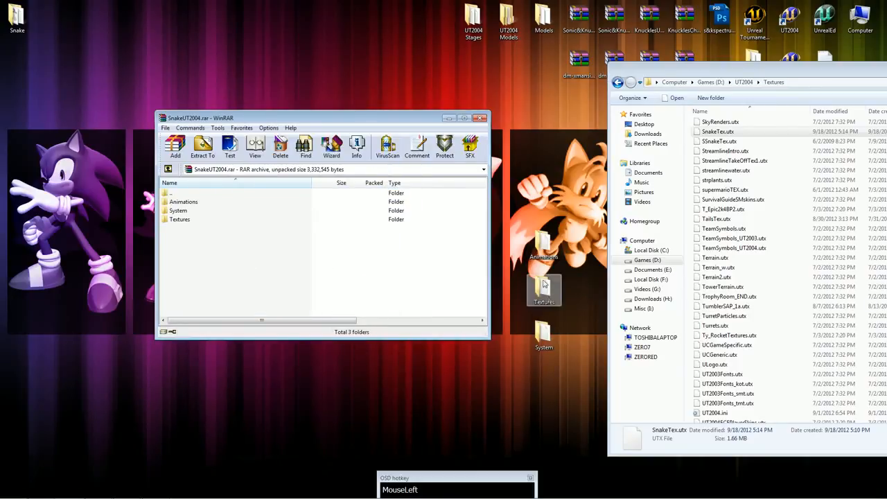
Create a new text document named readme.txt on the desktop.
right_click(489, 399)
mouse_move(513, 360)
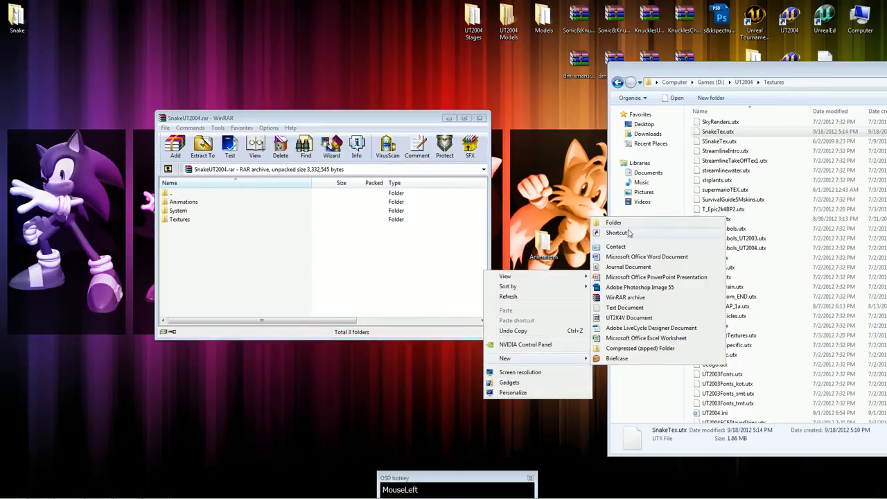
click(624, 308)
text(readme.txt)
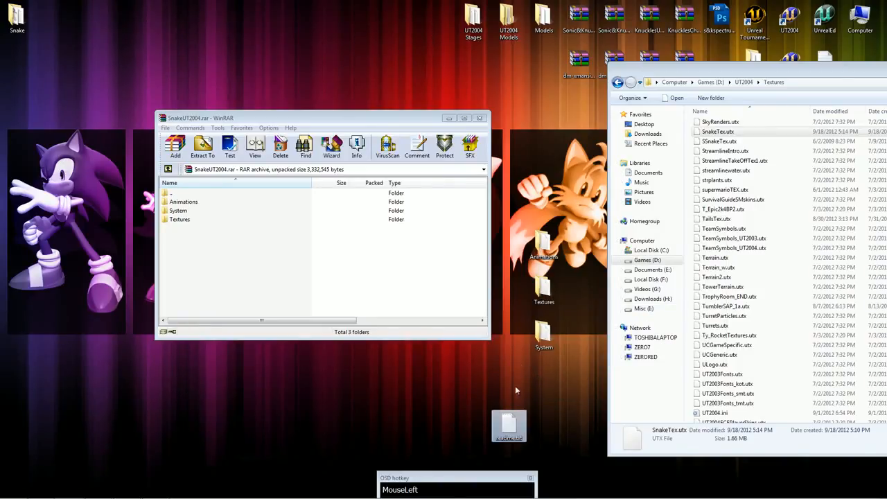
Add readme.txt to the SnakeUT2004.rar archive with the default archiving options and close the archive window.
drag(513, 419, 302, 262)
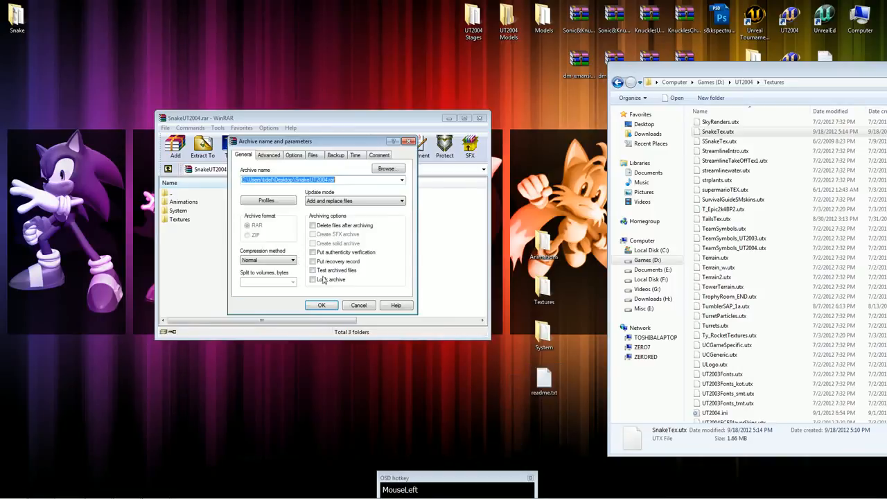
click(323, 306)
click(385, 258)
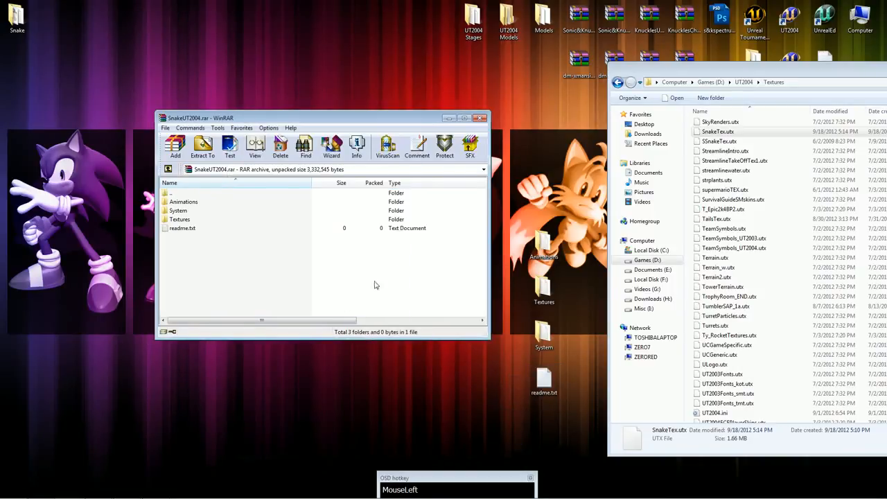
click(481, 118)
Close the UT2004 Textures folder window and review the finished archive and its source folders and readme on the desktop.
drag(426, 155, 427, 109)
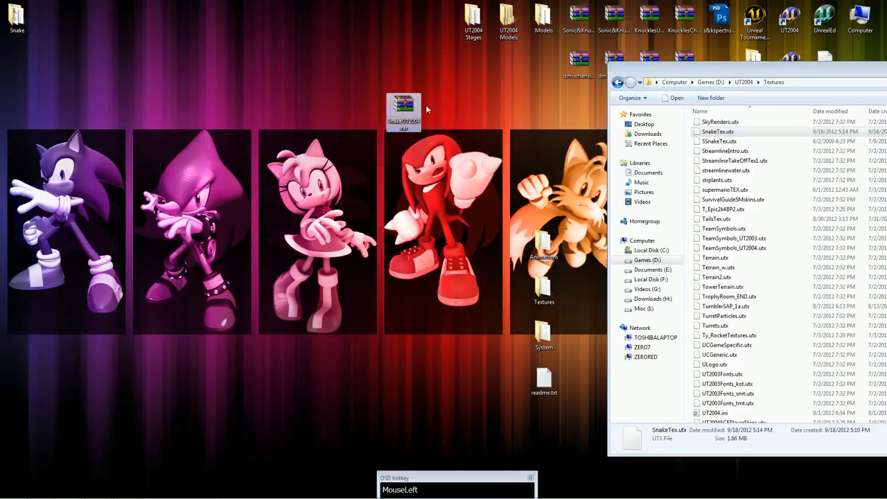
drag(710, 71, 454, 48)
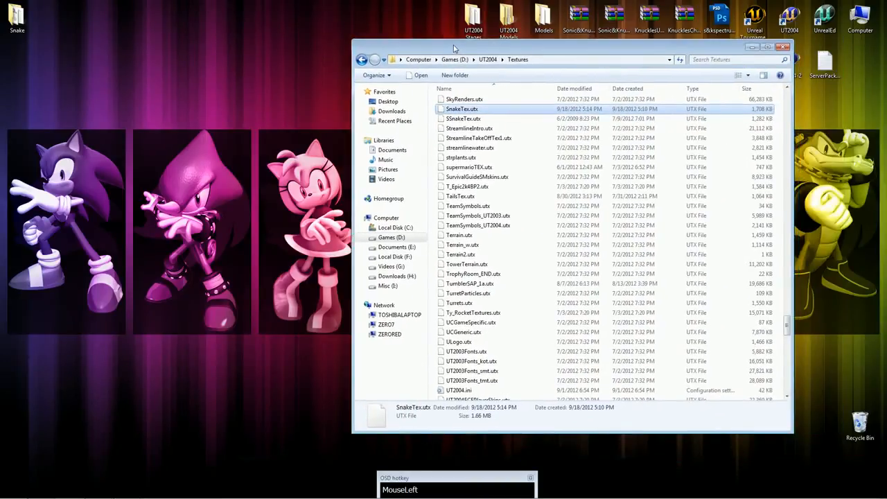
click(783, 47)
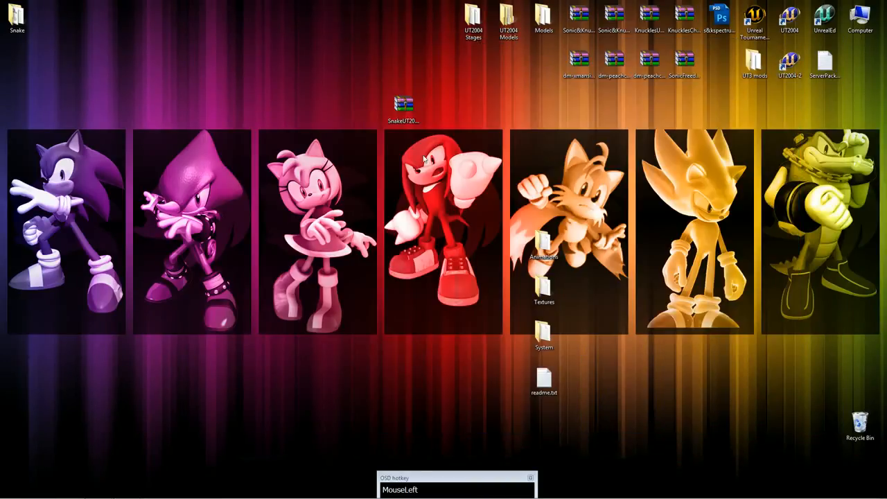
drag(498, 186, 567, 396)
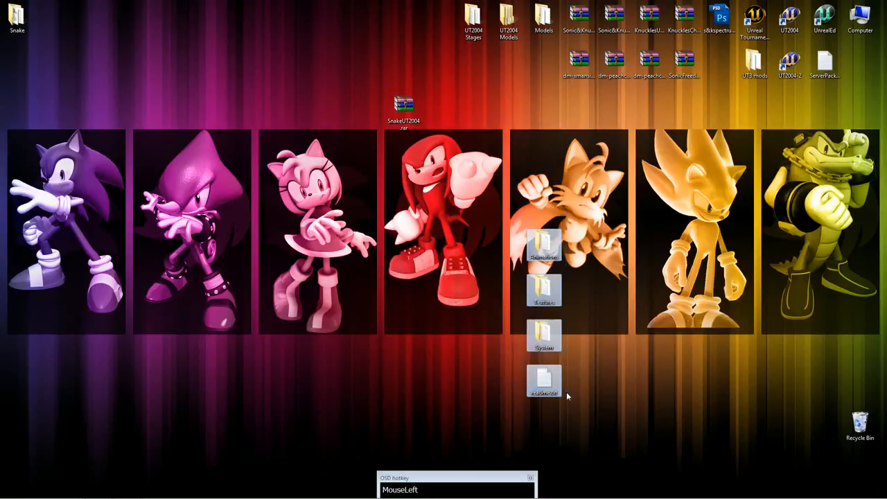
click(481, 159)
Switch to UT2004 and host a Team DeathMatch listen game on DM-1on1-Trite to check the Snake model in play.
double_click(789, 18)
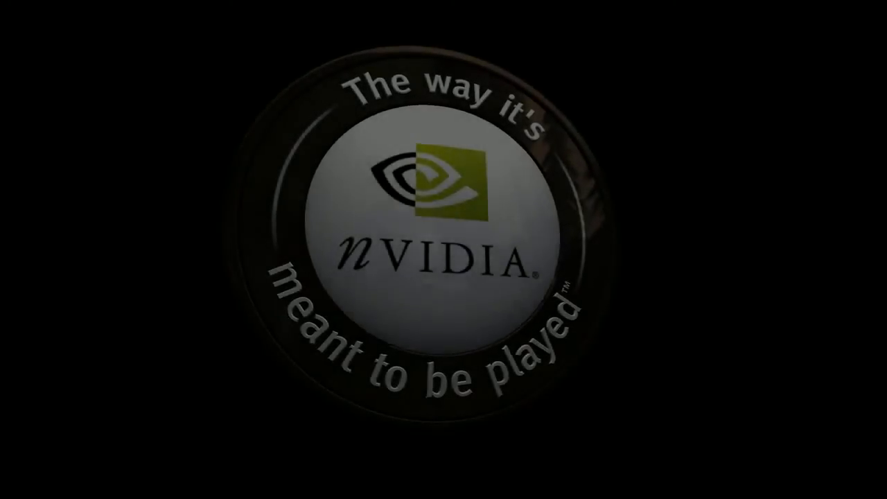
key(Escape)
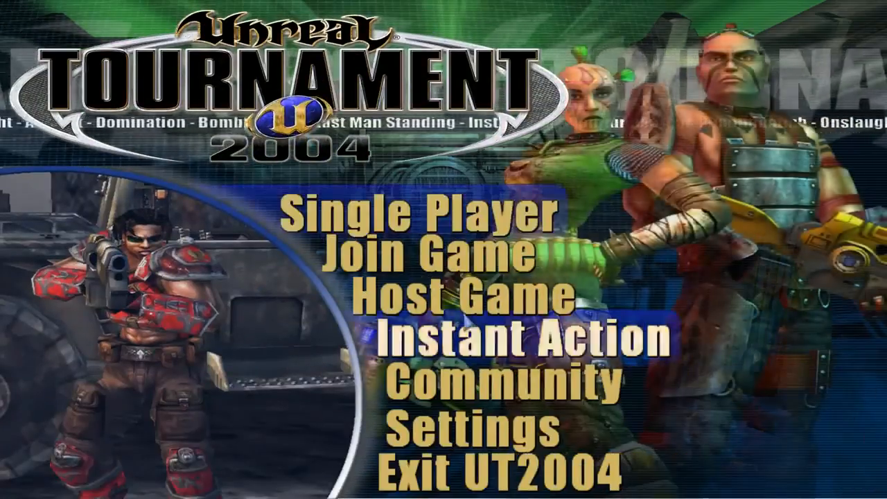
click(463, 298)
click(242, 171)
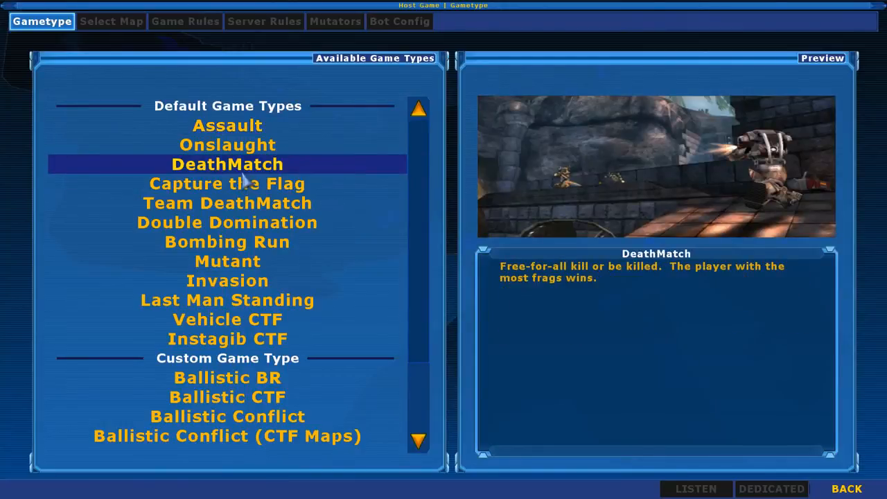
double_click(238, 205)
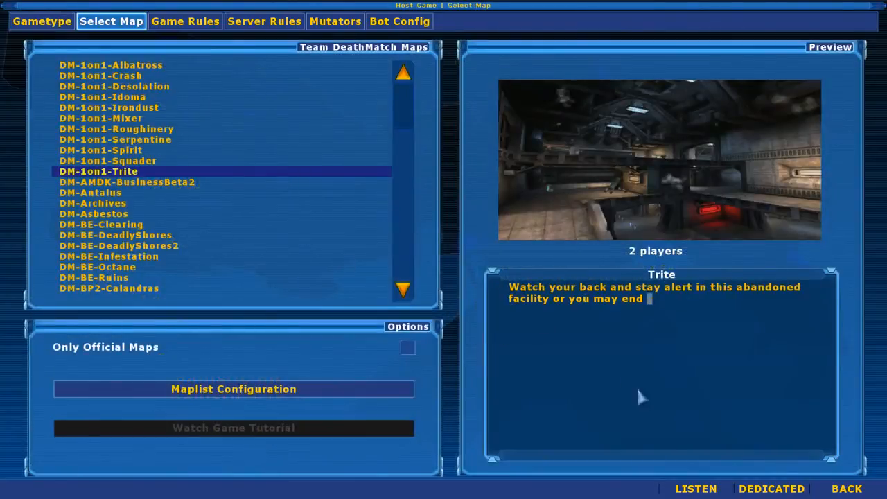
click(686, 488)
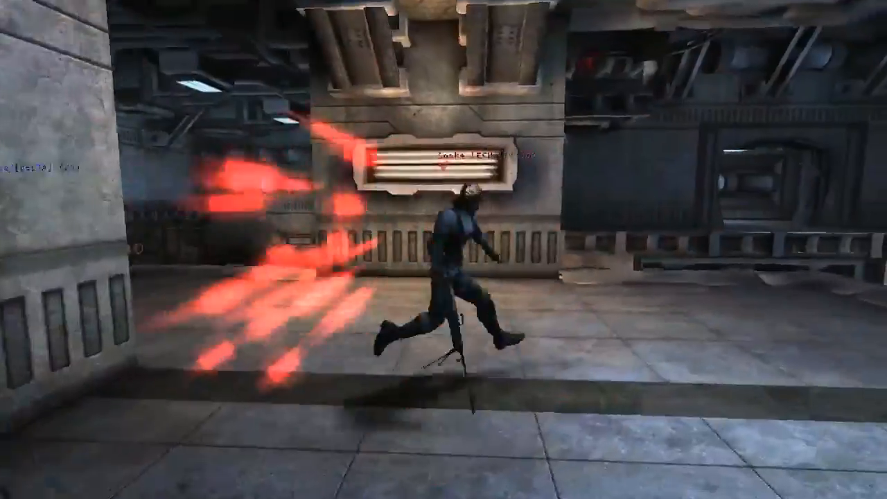
key(Escape)
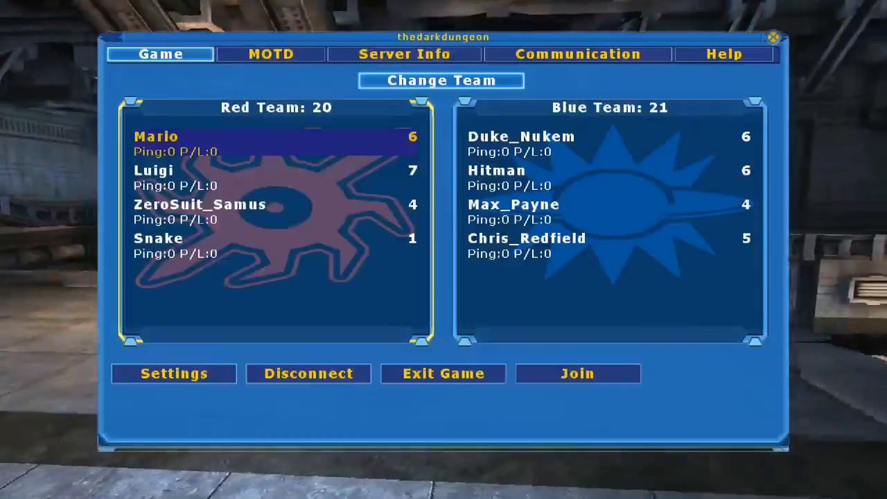